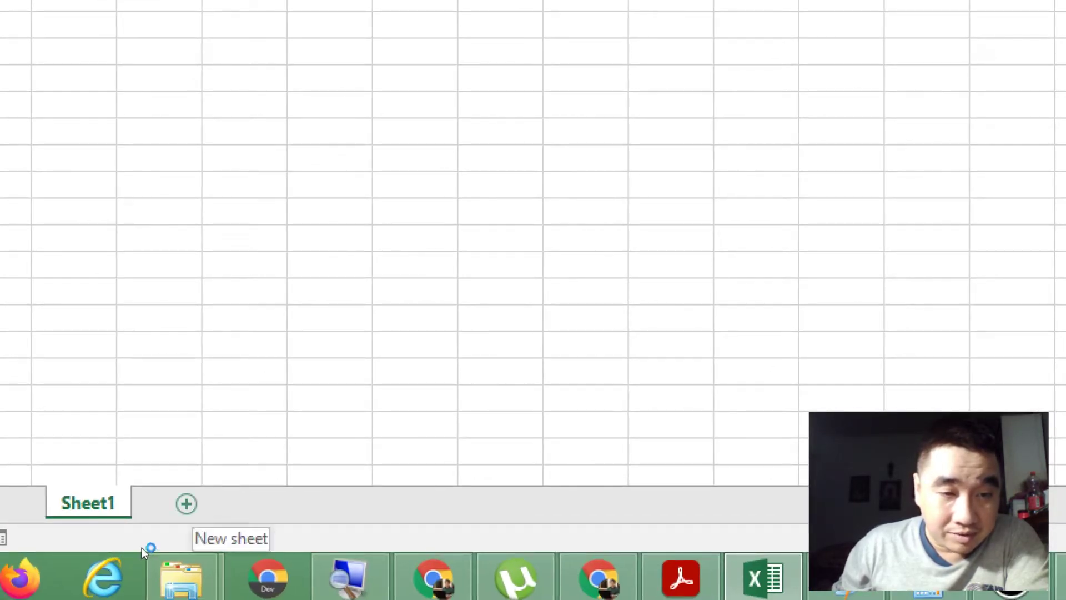
Step: Insert a new sheet and rename the Sheet2 tab to 'LP Pengolahan Sheet'
{"action": "left_click", "coordinate": [186, 504]}
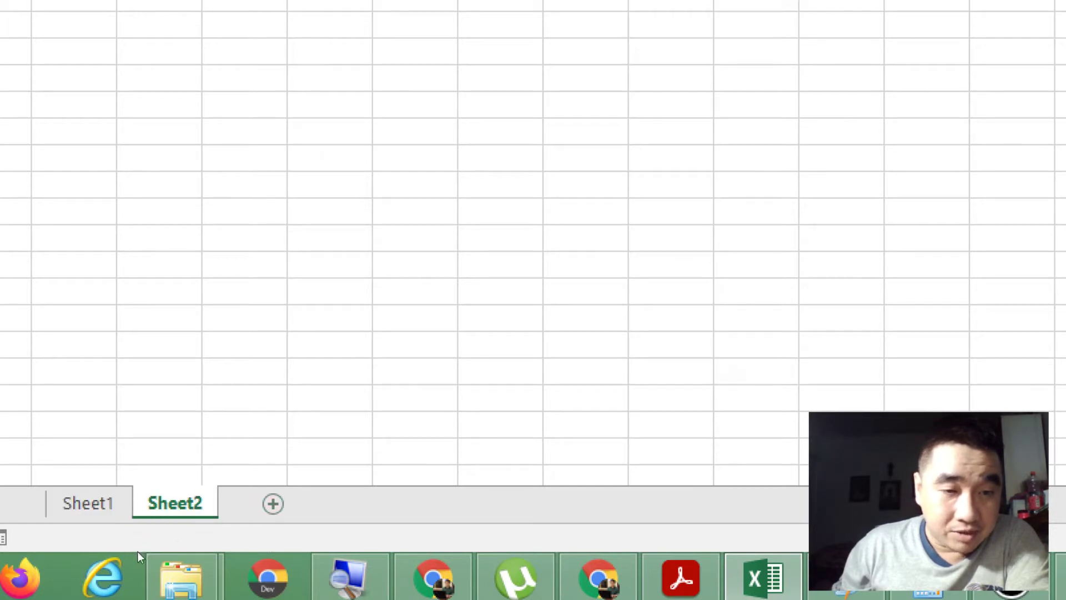
{"action": "right_click", "coordinate": [137, 552]}
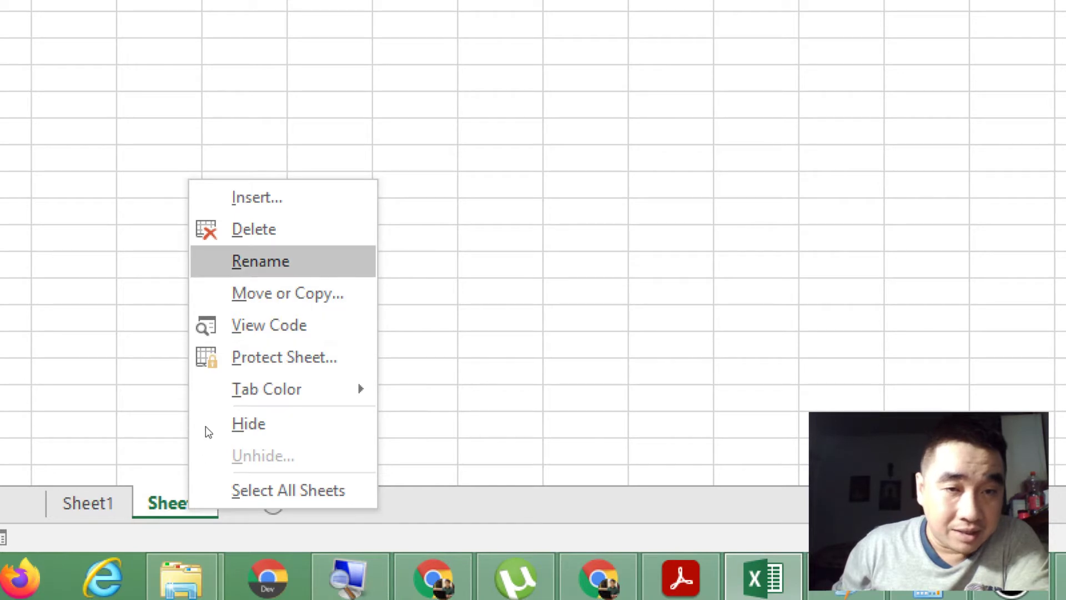
{"action": "left_click", "coordinate": [260, 261]}
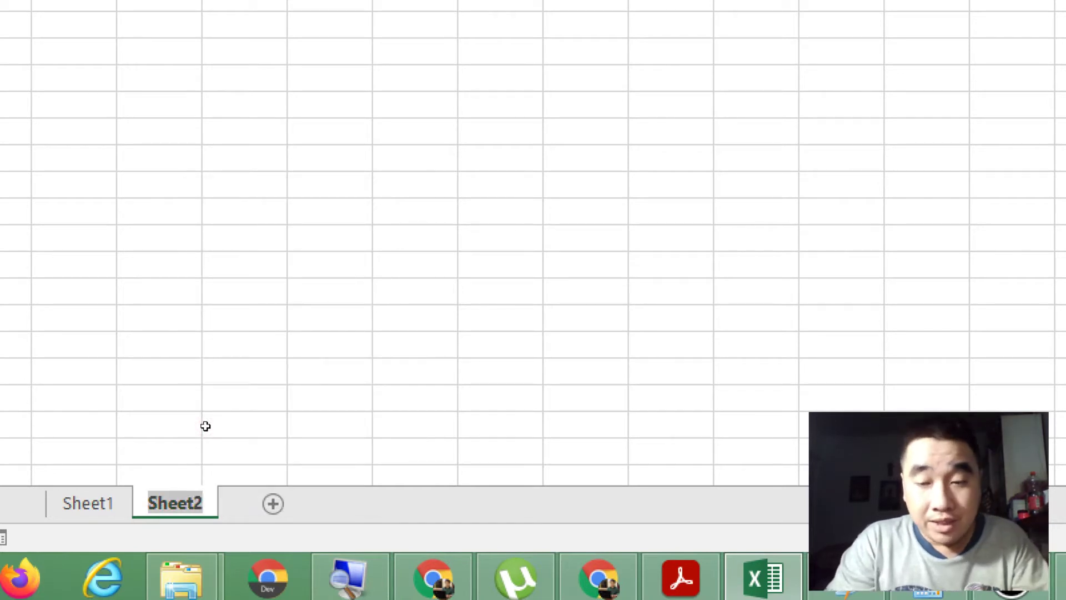
{"action": "key", "text": "BackSpace"}
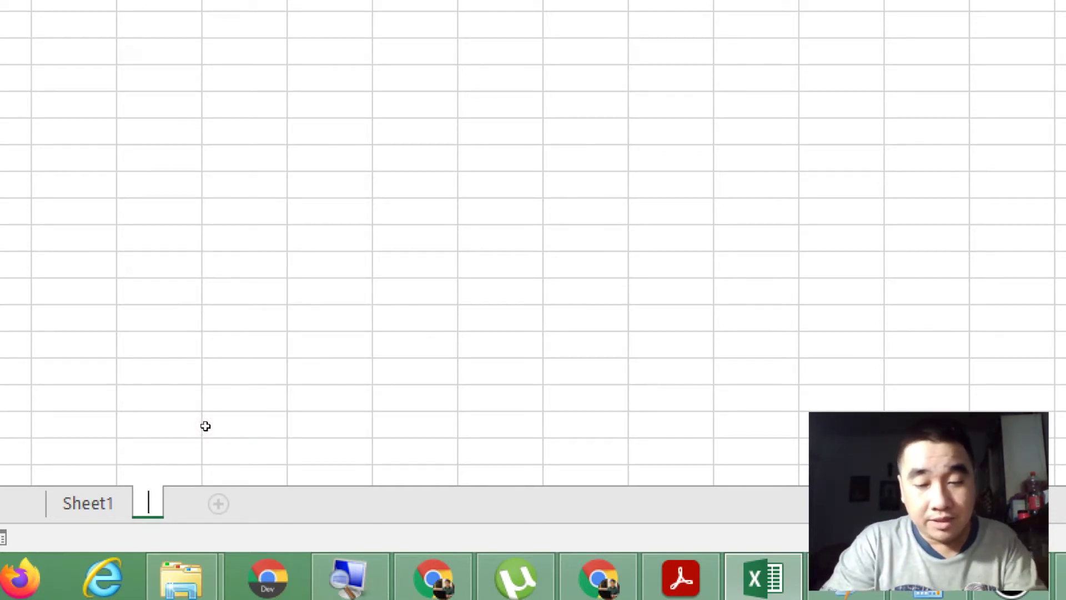
{"action": "type", "text": "LP Pe"}
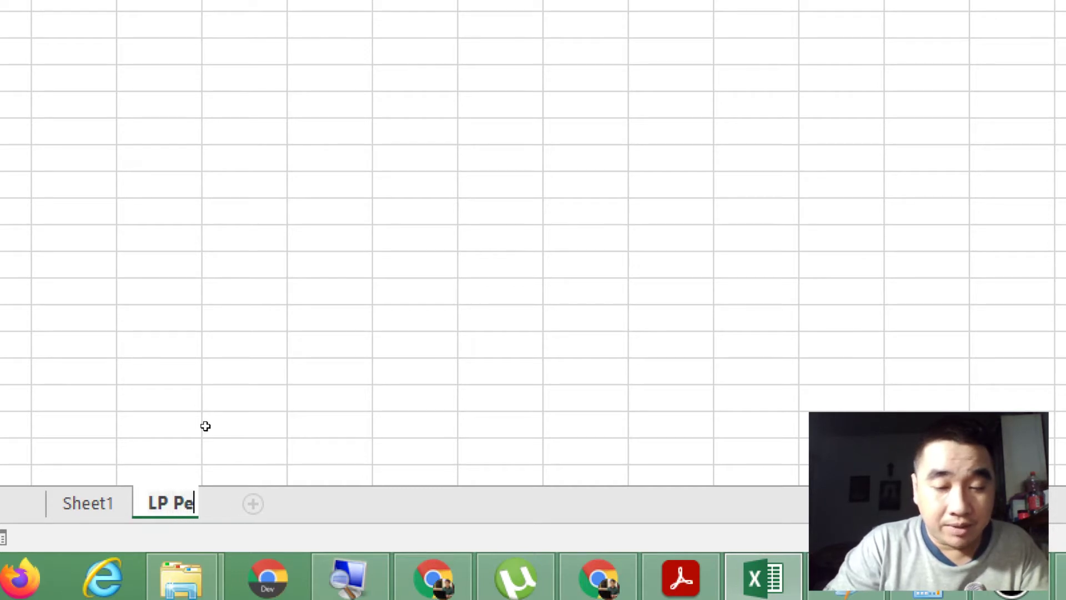
{"action": "type", "text": "ngolahan S"}
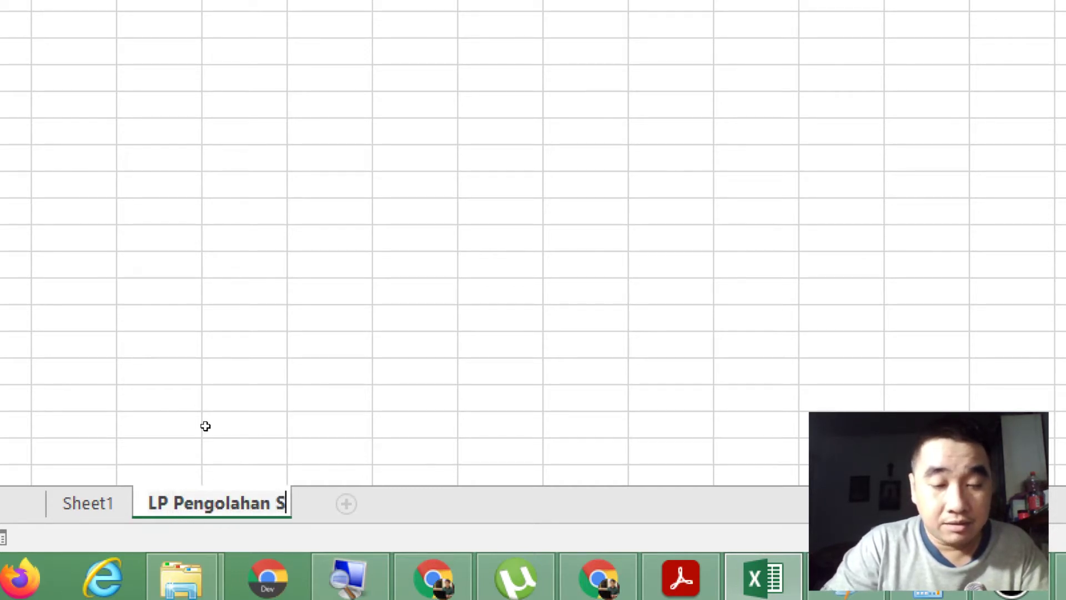
{"action": "type", "text": "heet"}
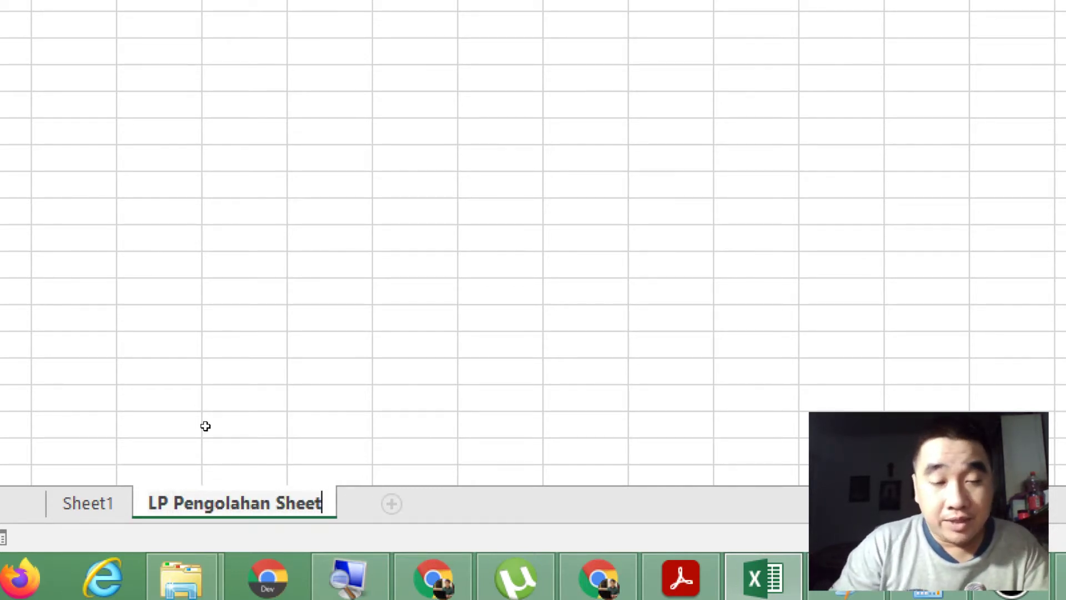
{"action": "key", "text": "Return"}
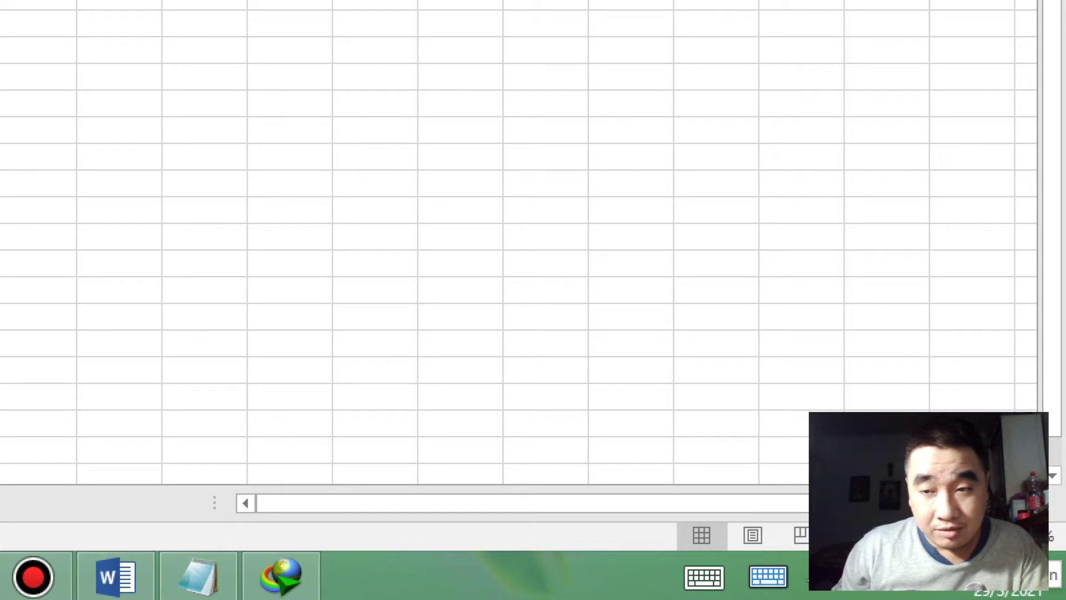
{"action": "left_click_drag", "start_coordinate": [923, 536], "coordinate": [962, 536]}
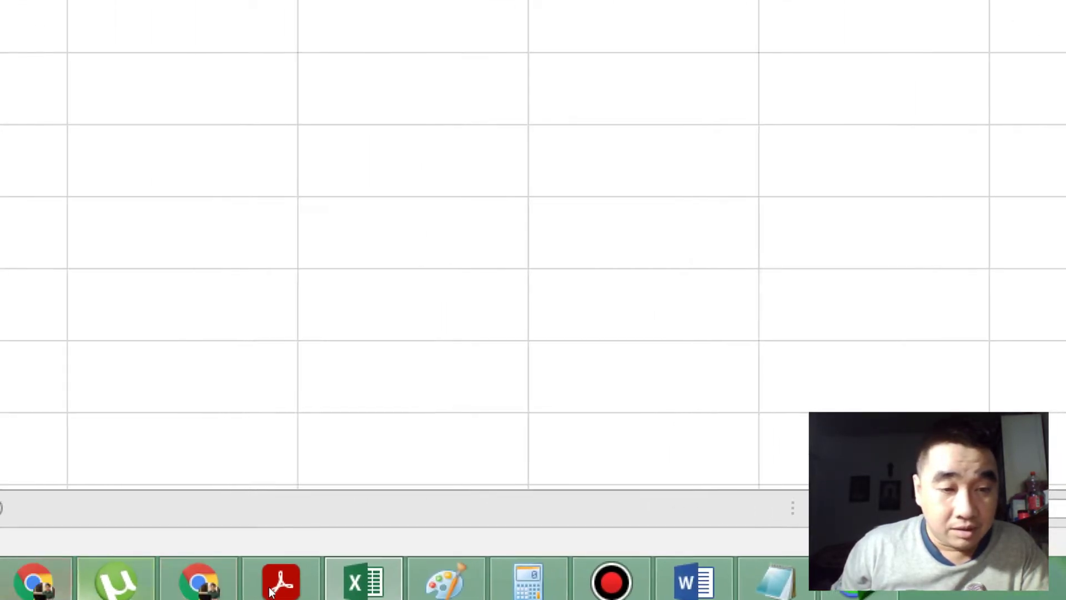
{"action": "right_click", "coordinate": [125, 586]}
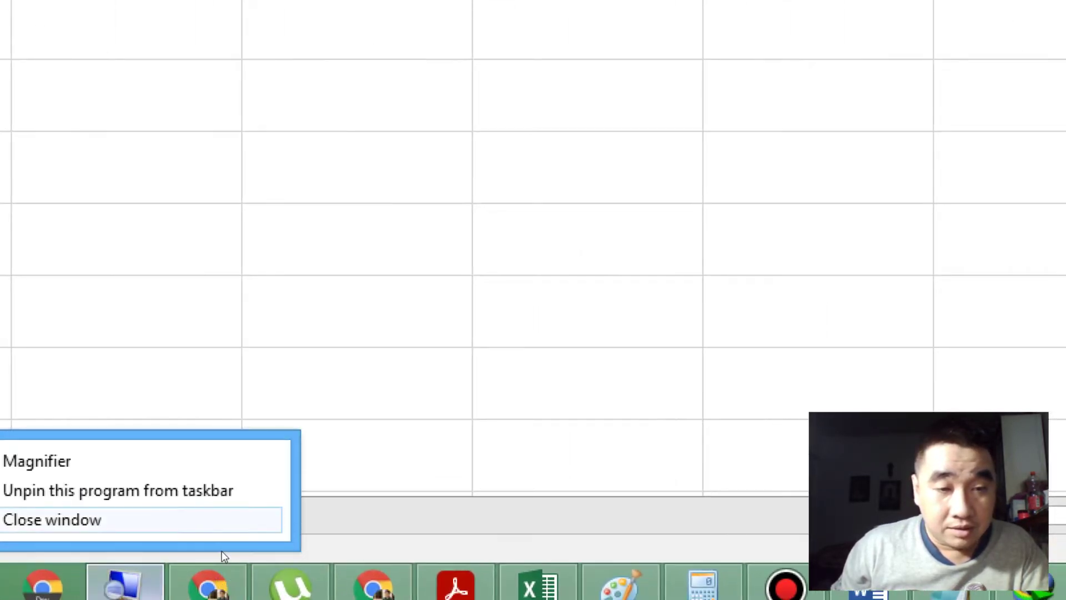
{"action": "left_click", "coordinate": [217, 519]}
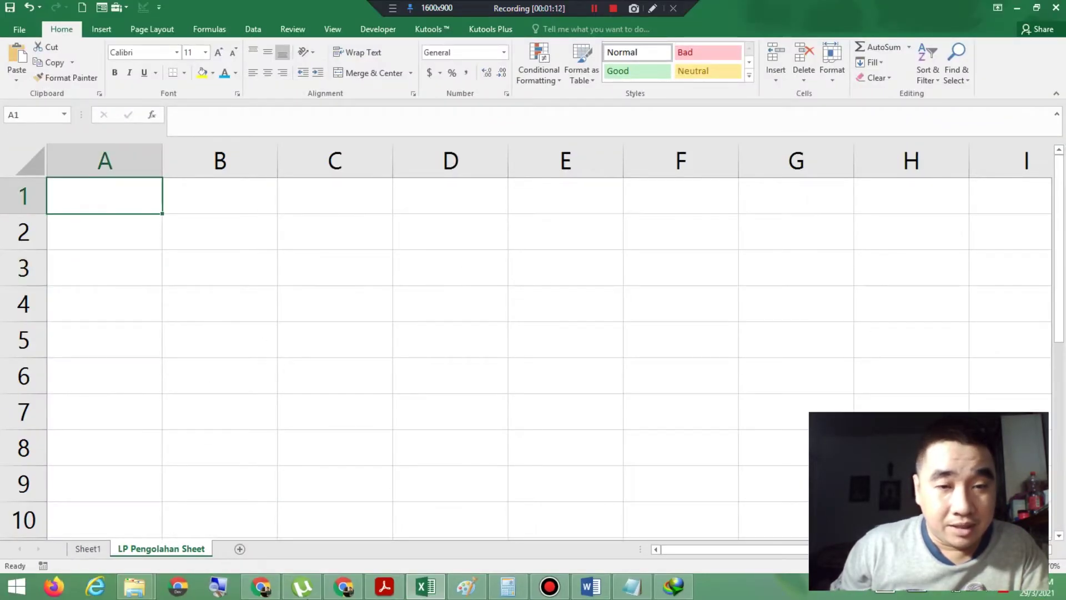
{"action": "left_click", "coordinate": [384, 587]}
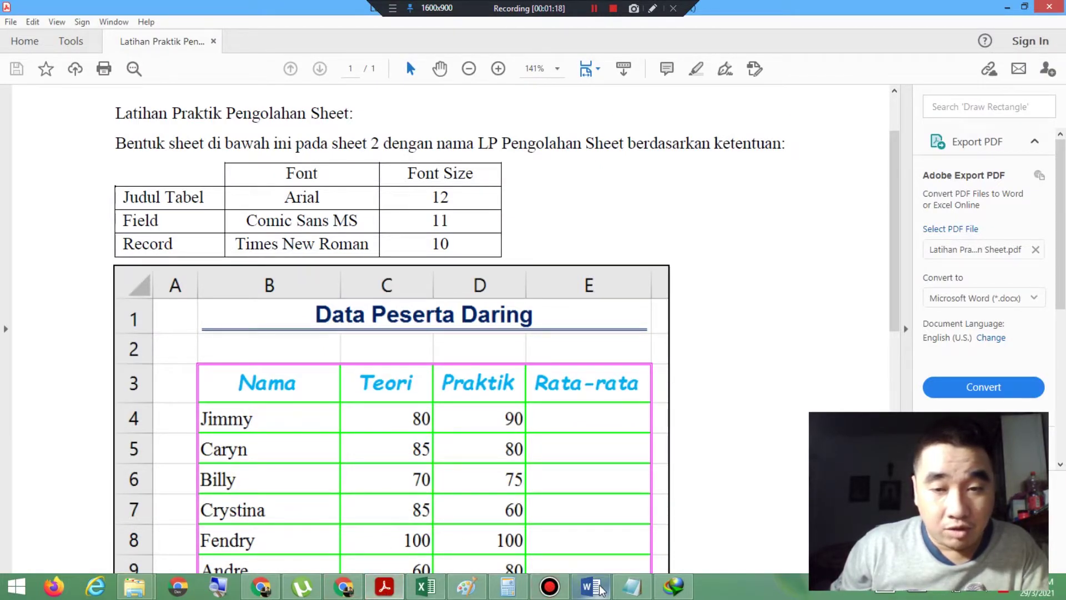
{"action": "left_click", "coordinate": [426, 586]}
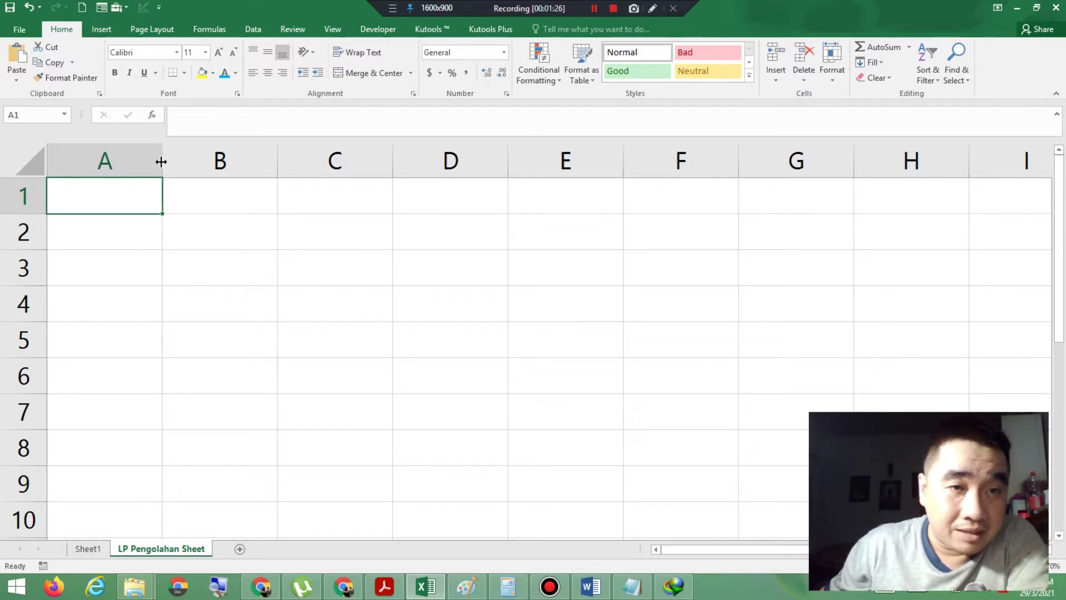
Step: Drag column A narrower, then switch to the exercise PDF to check the layout
{"action": "left_click_drag", "start_coordinate": [161, 161], "coordinate": [81, 171]}
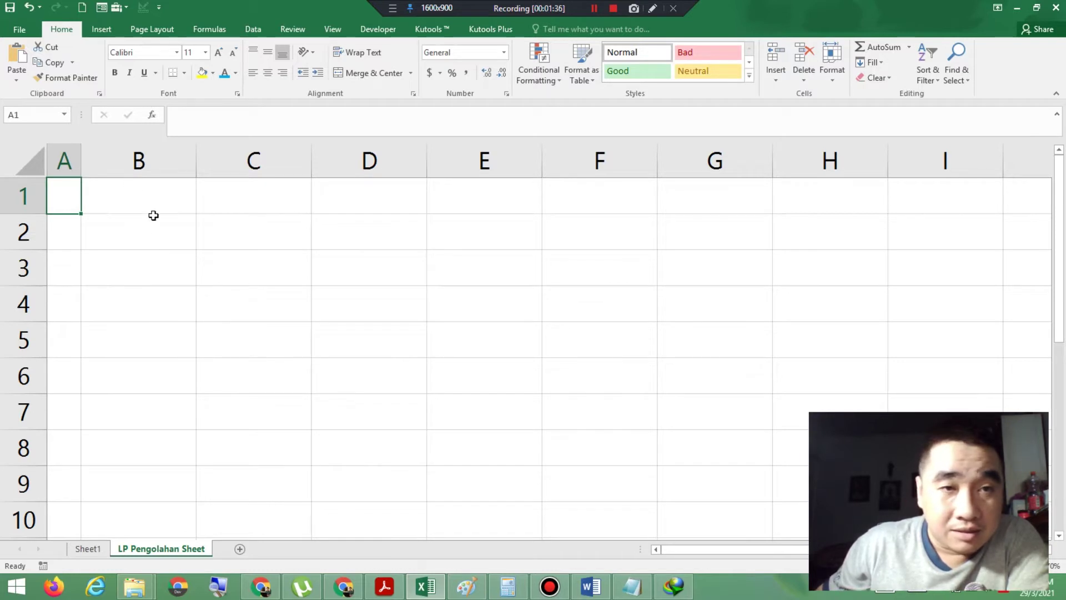
{"action": "left_click", "coordinate": [385, 587]}
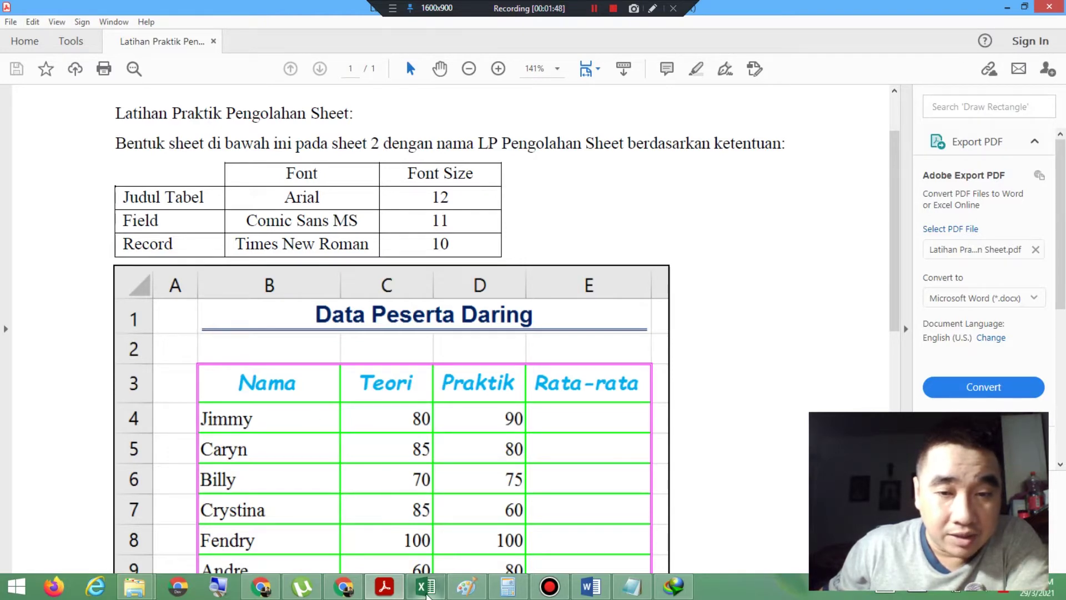
Step: Merge & Center B1:E1, turn on Wrap Text and apply Middle Align
{"action": "left_click", "coordinate": [426, 588]}
{"action": "left_click_drag", "start_coordinate": [117, 200], "coordinate": [491, 174]}
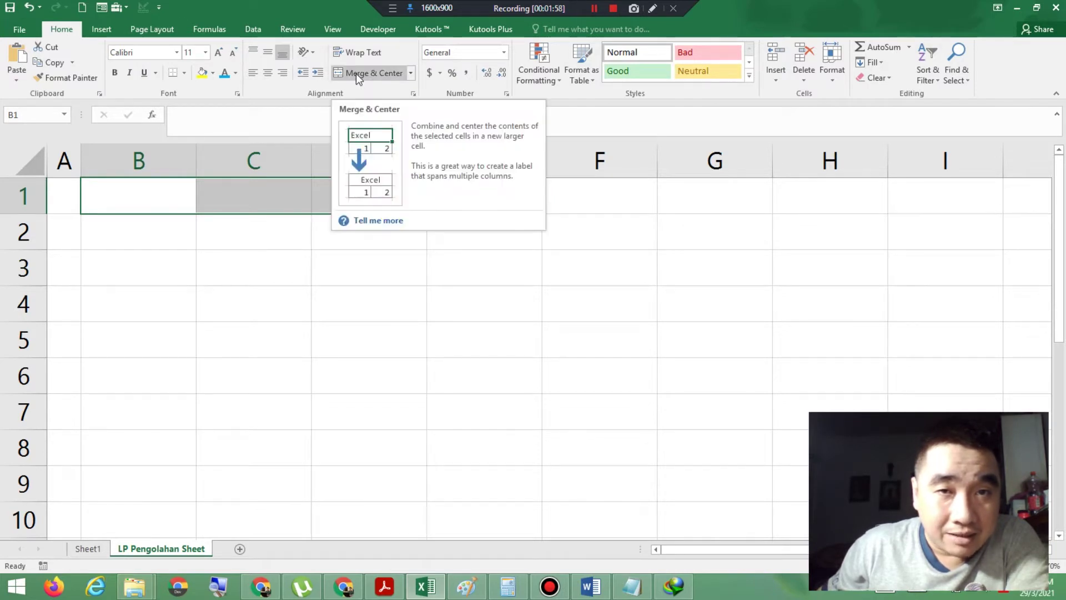
{"action": "left_click", "coordinate": [216, 584]}
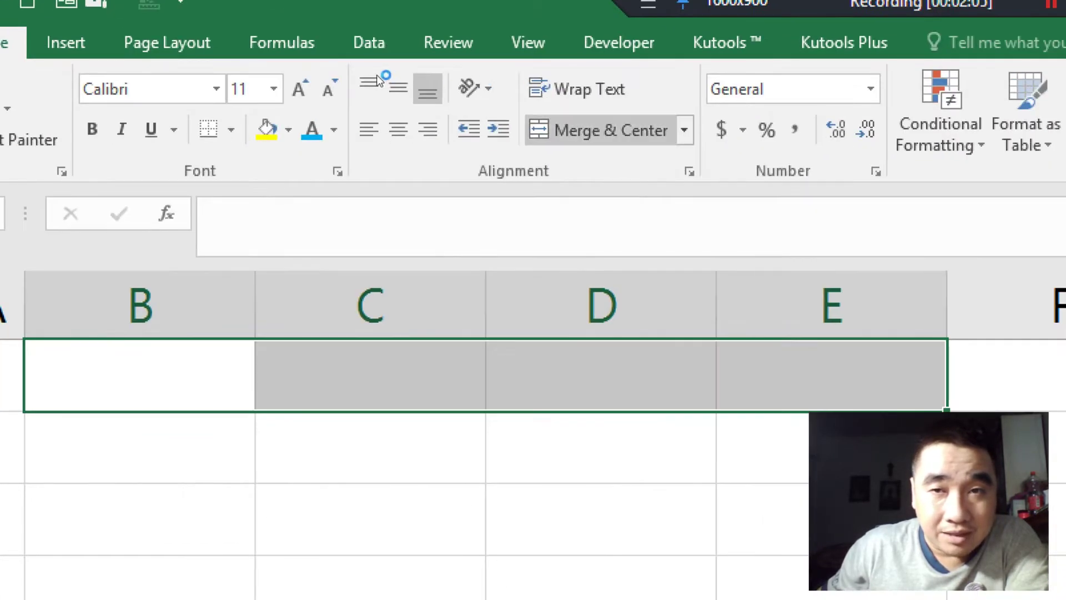
{"action": "left_click", "coordinate": [706, 147]}
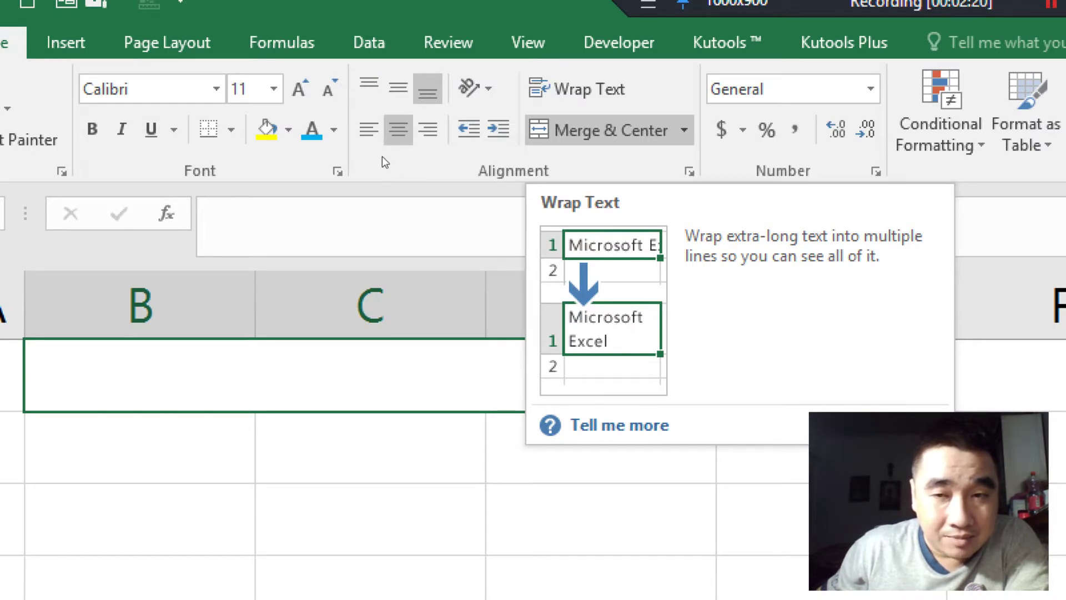
{"action": "left_click", "coordinate": [577, 89]}
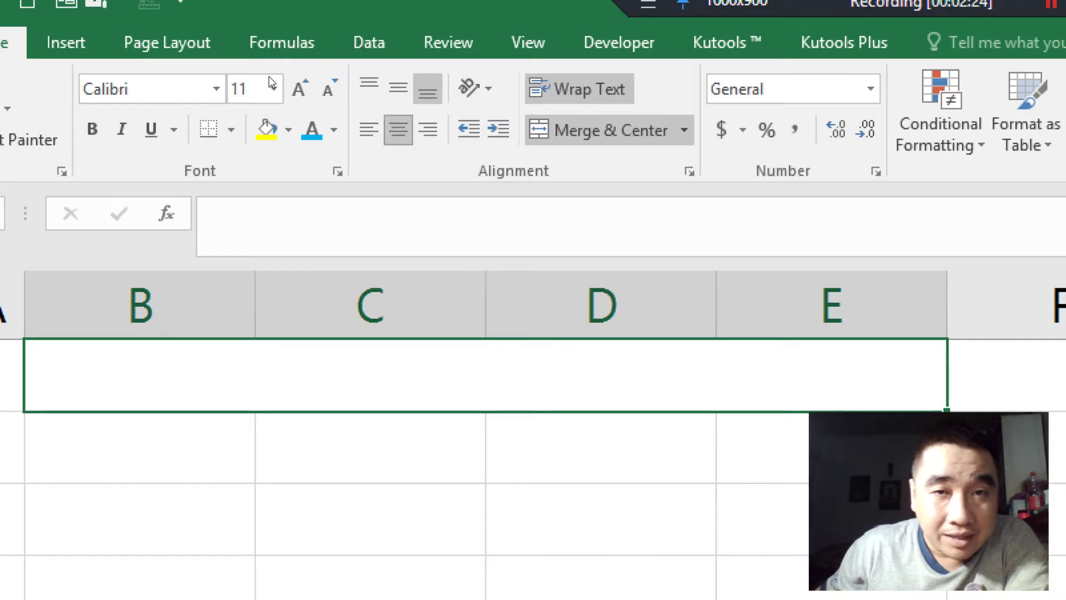
{"action": "left_click", "coordinate": [398, 87]}
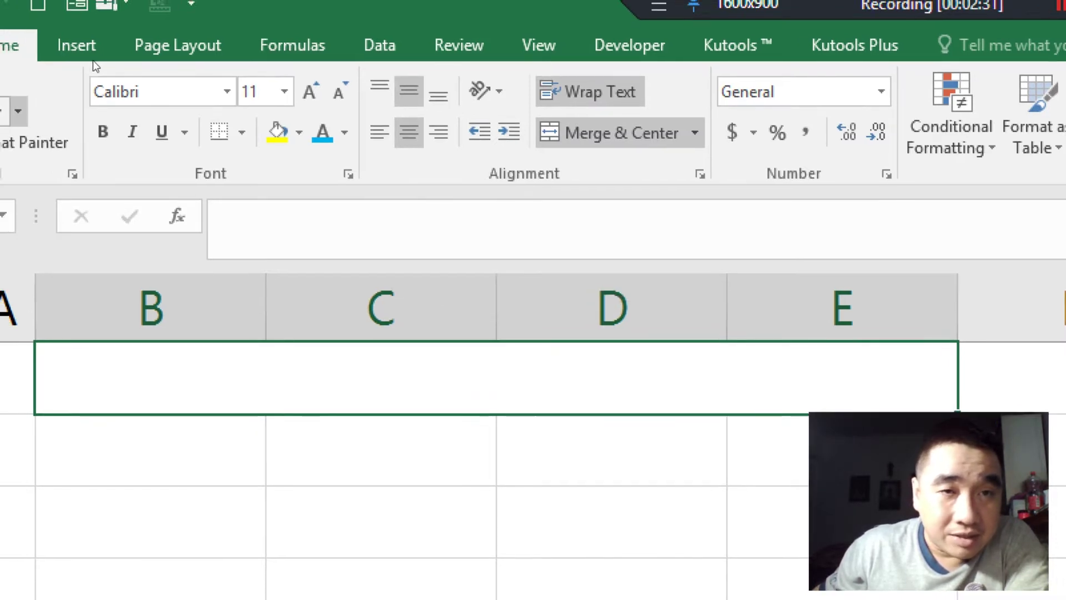
Step: Set the merged title cell's font to Arial, size 12
{"action": "key", "text": "alt+h"}
{"action": "key", "text": "f"}
{"action": "key", "text": "f"}
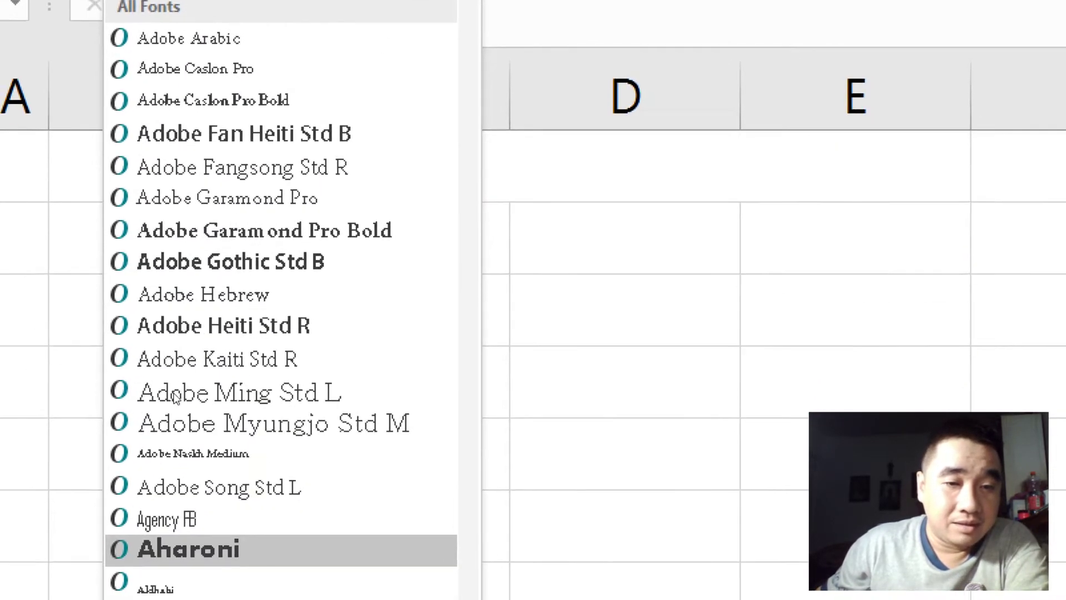
{"action": "scroll", "coordinate": [162, 597], "scroll_direction": "down", "scroll_amount": 2}
{"action": "scroll", "coordinate": [167, 544], "scroll_direction": "down", "scroll_amount": 3}
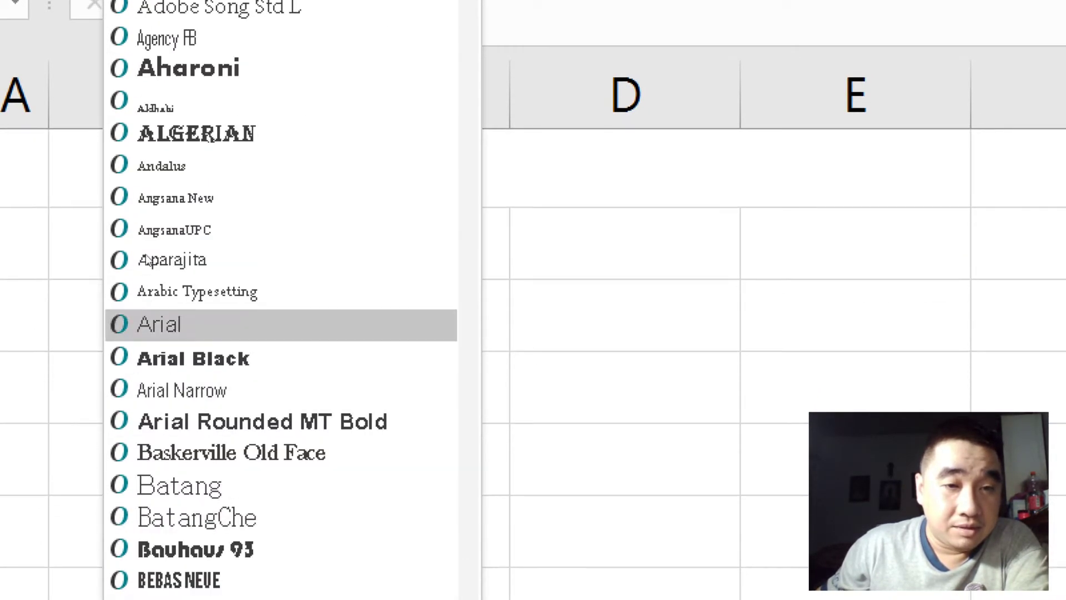
{"action": "left_click", "coordinate": [160, 324]}
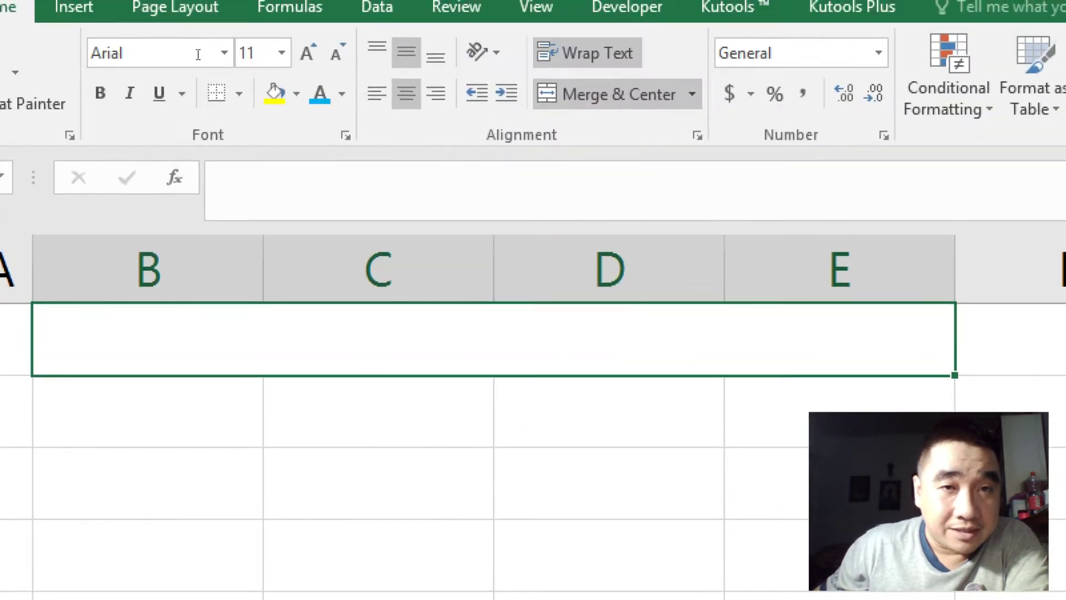
{"action": "left_click", "coordinate": [282, 53]}
{"action": "left_click", "coordinate": [250, 182]}
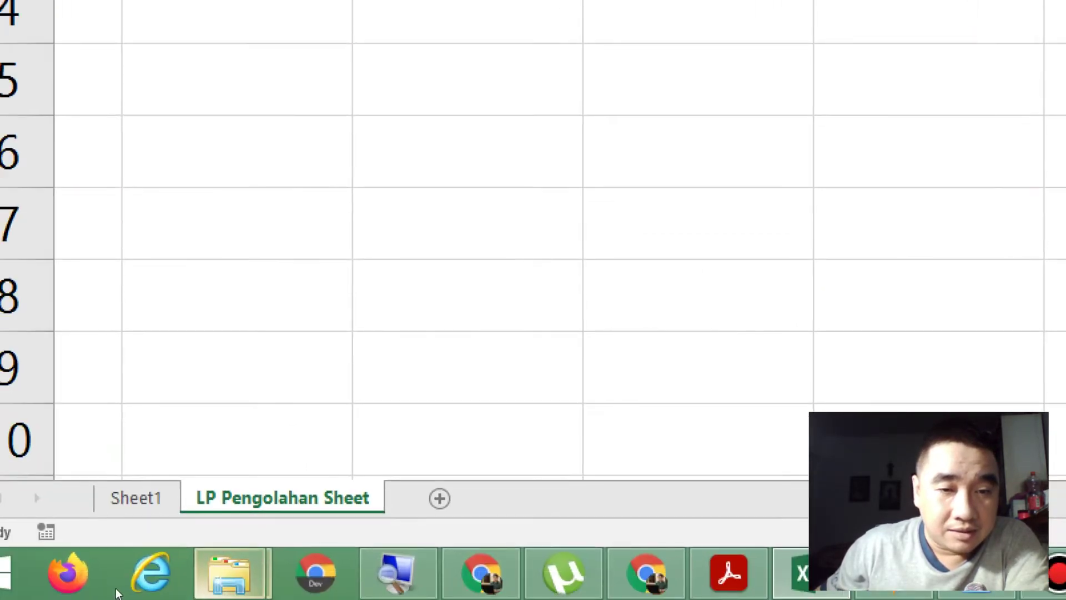
Step: Close the screen magnifier and switch to the exercise PDF
{"action": "right_click", "coordinate": [397, 572]}
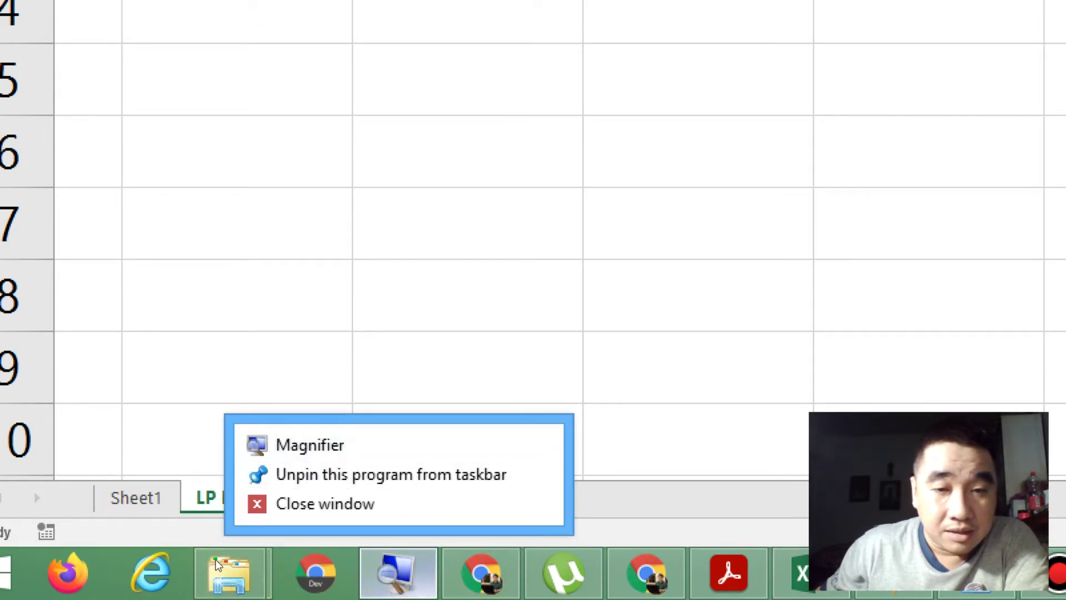
{"action": "left_click", "coordinate": [392, 504]}
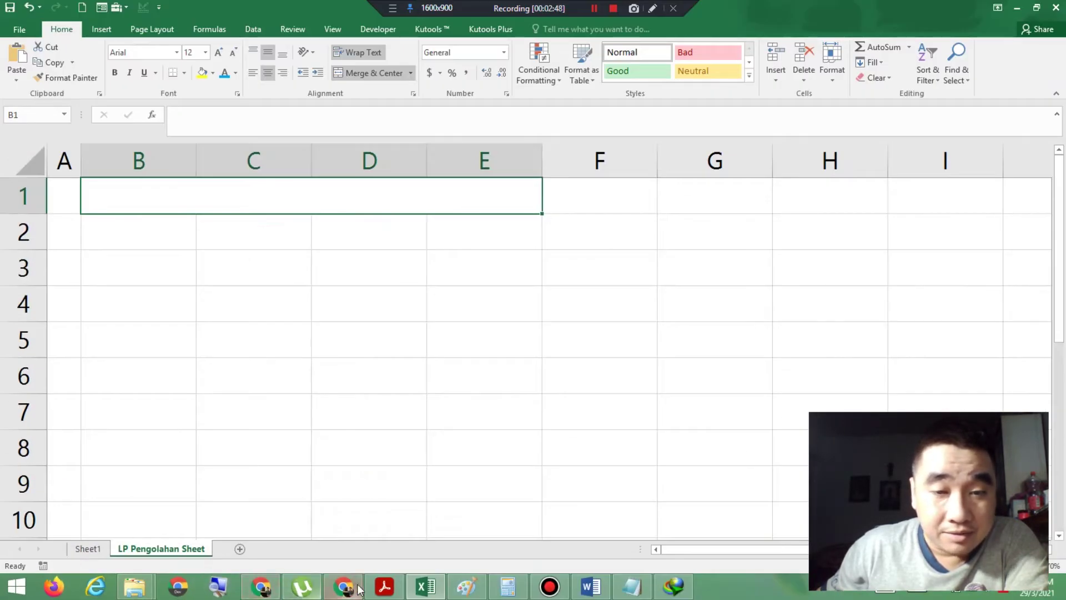
{"action": "left_click", "coordinate": [387, 588]}
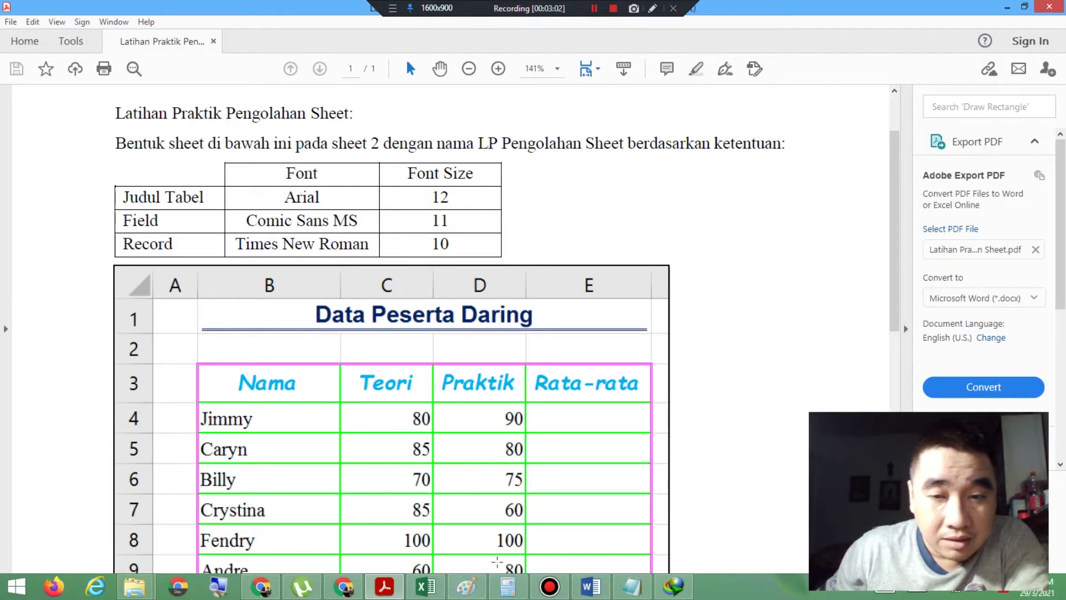
Step: Back in the workbook, make the title cell bold with dark blue font colour
{"action": "left_click", "coordinate": [426, 586]}
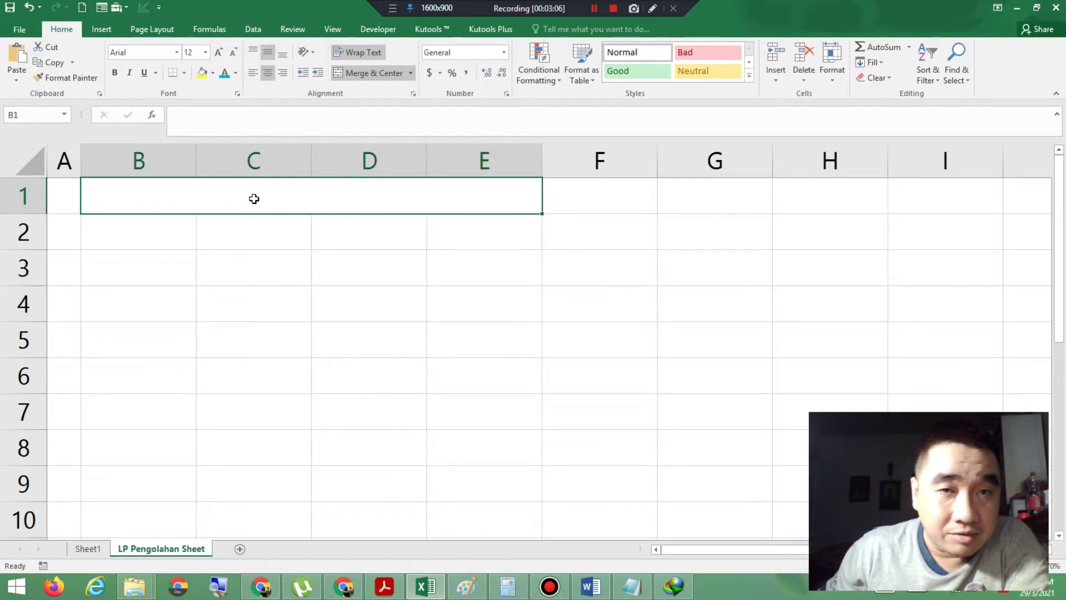
{"action": "left_click", "coordinate": [115, 75]}
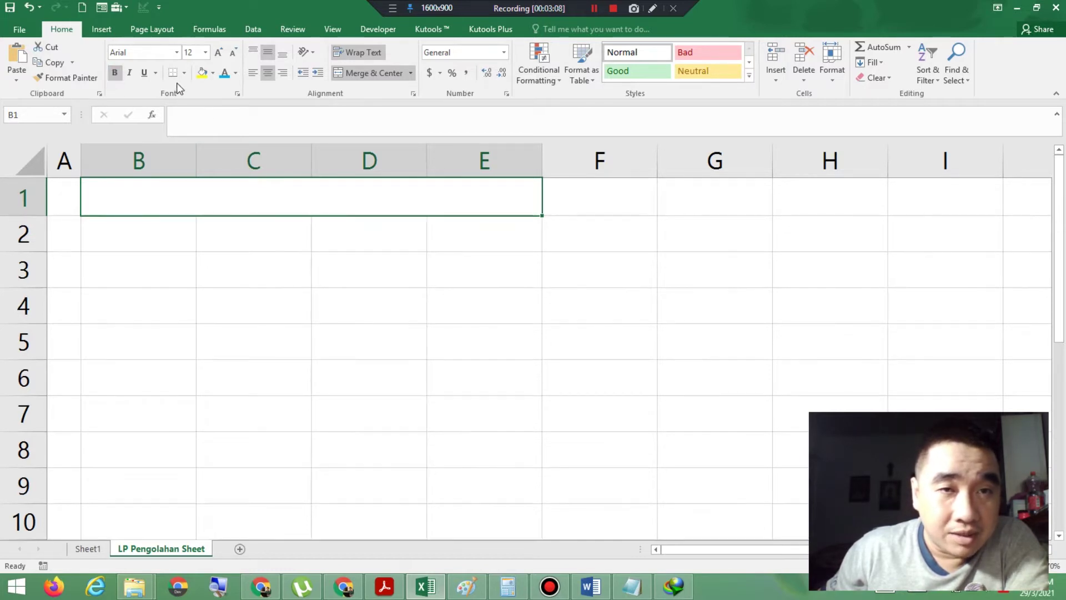
{"action": "left_click", "coordinate": [235, 73]}
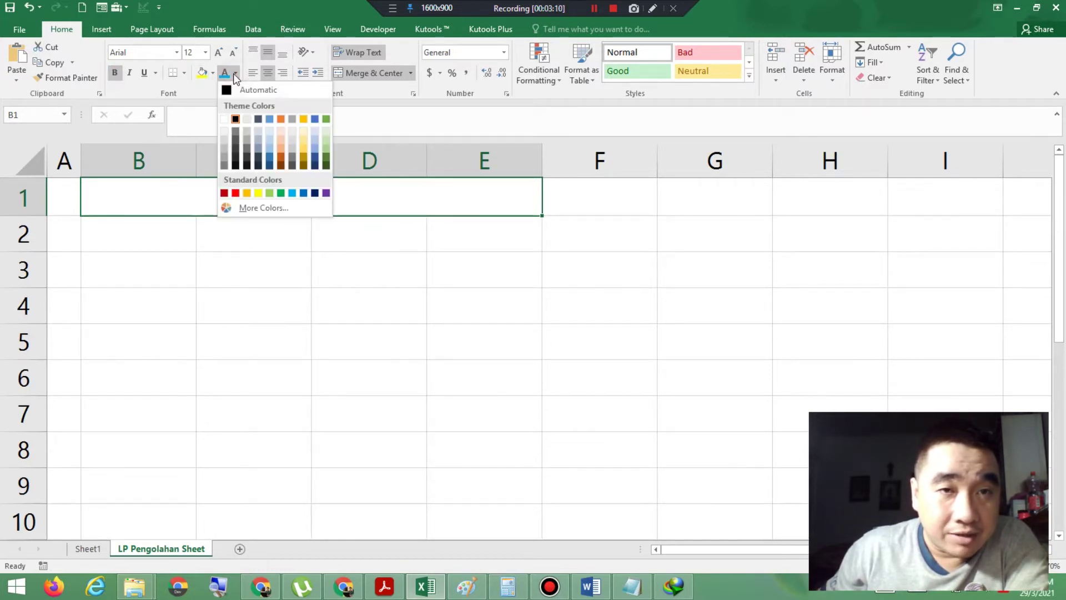
{"action": "left_click", "coordinate": [315, 193]}
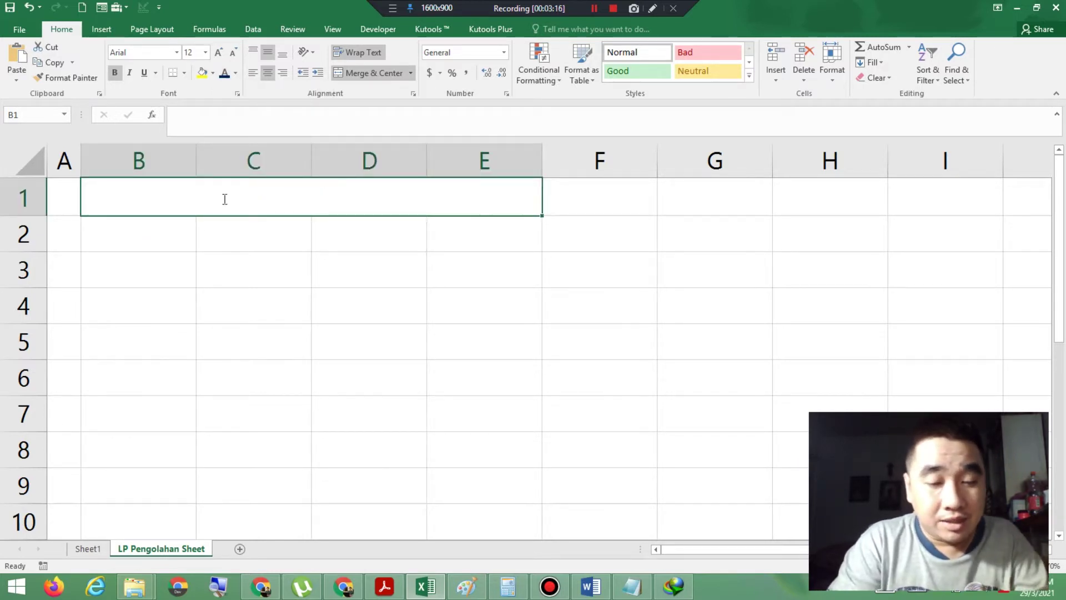
Step: Type the title 'Data Peserta Daring' into the merged cell
{"action": "type", "text": "Datar"}
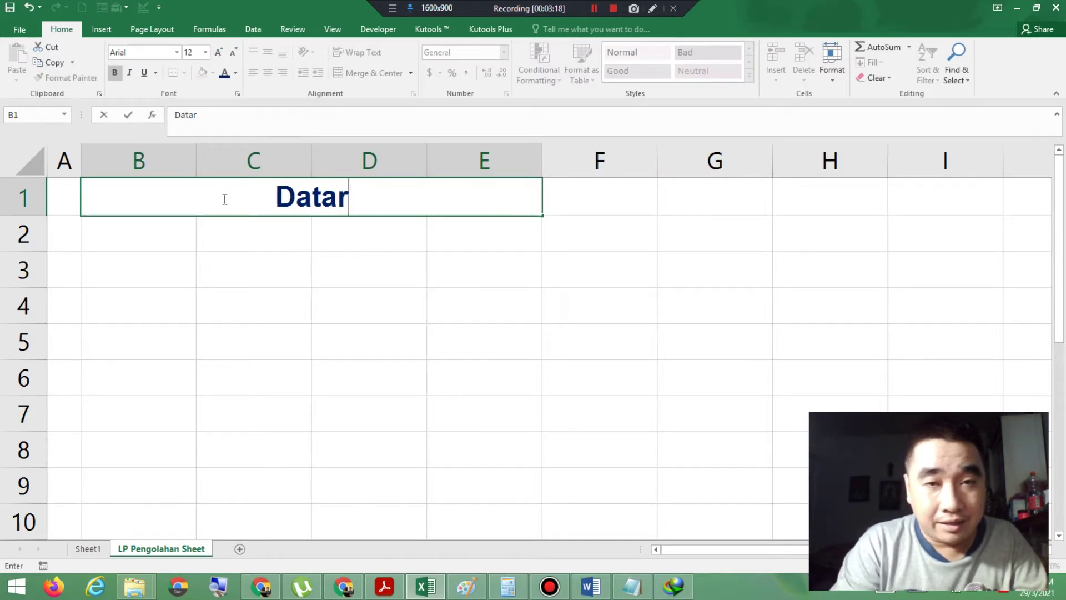
{"action": "key", "text": "BackSpace"}
{"action": "type", "text": "Peser"}
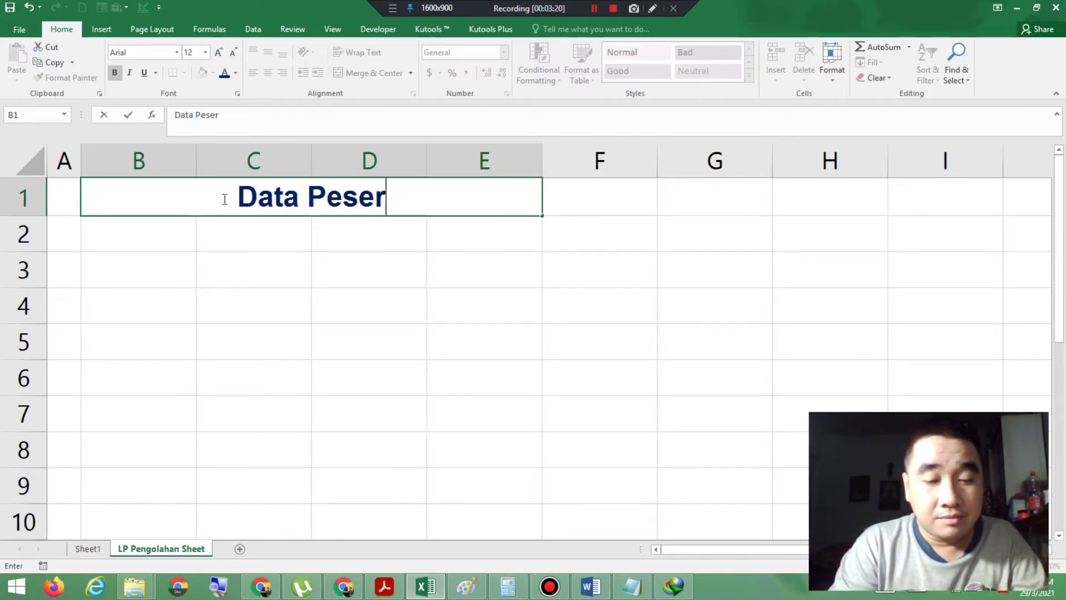
{"action": "type", "text": "ta Daring"}
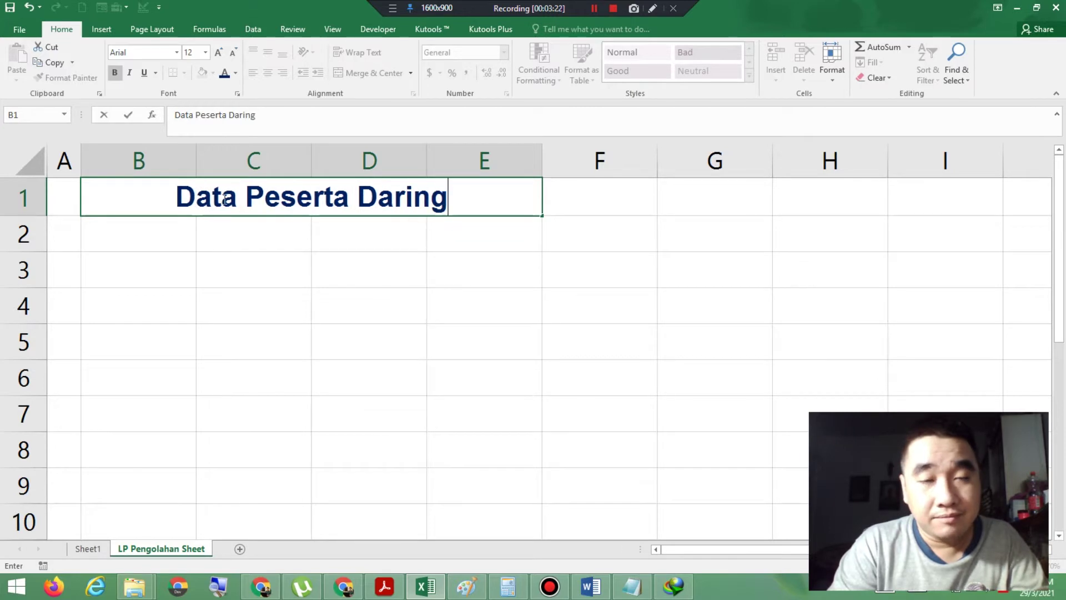
{"action": "key", "text": "Return"}
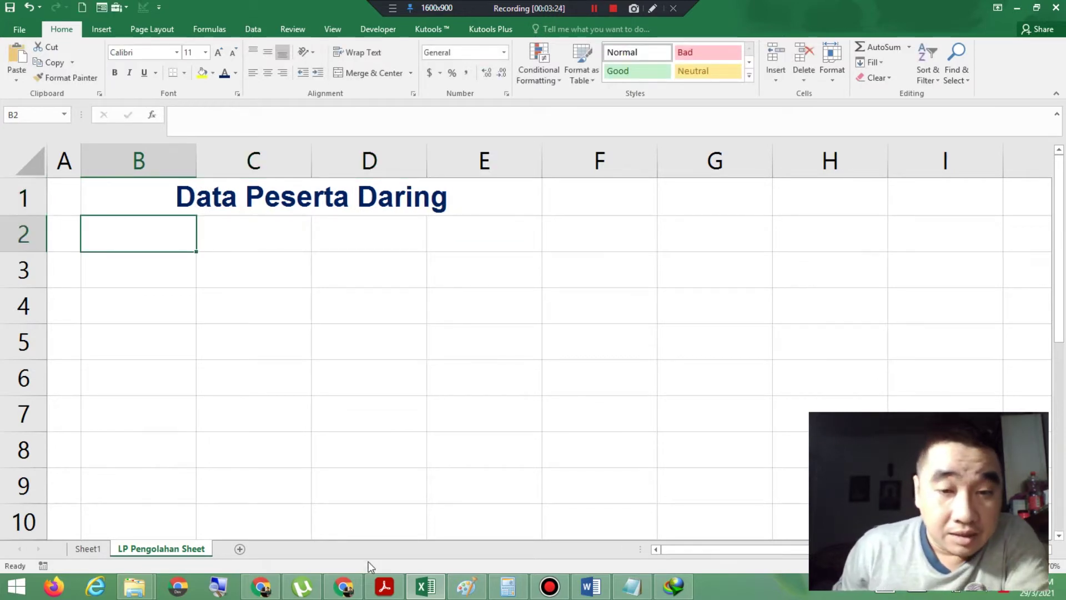
{"action": "left_click", "coordinate": [384, 586]}
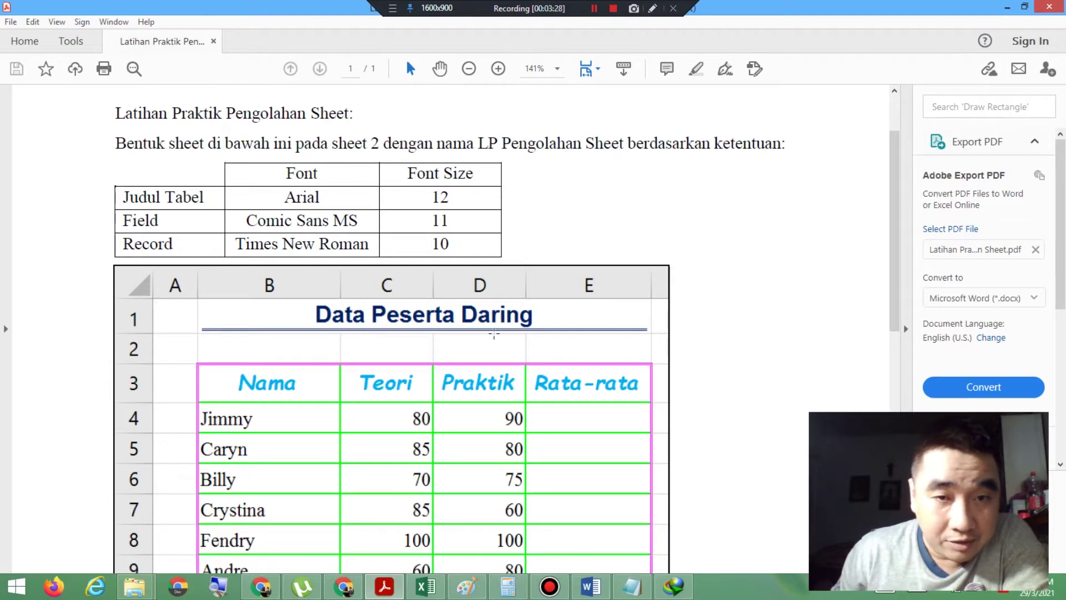
{"action": "left_click", "coordinate": [441, 587]}
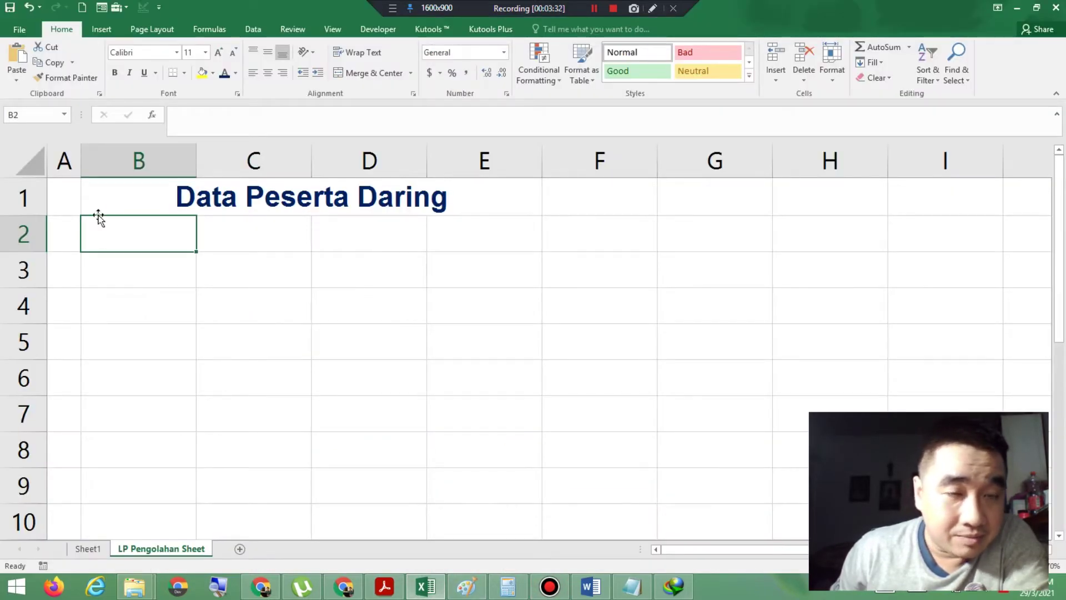
{"action": "left_click", "coordinate": [167, 194]}
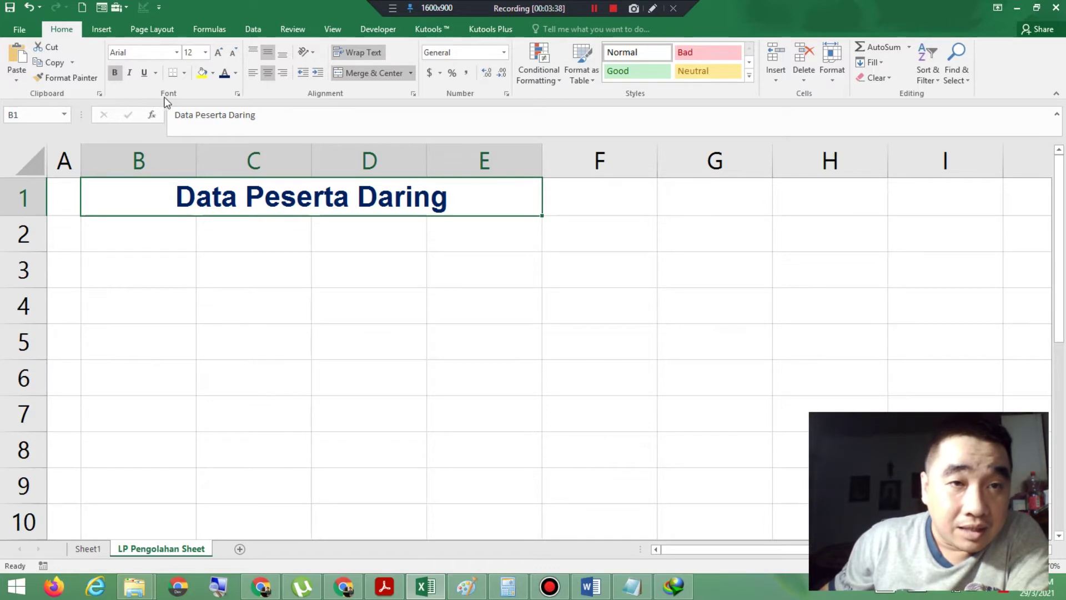
{"action": "left_click", "coordinate": [221, 589]}
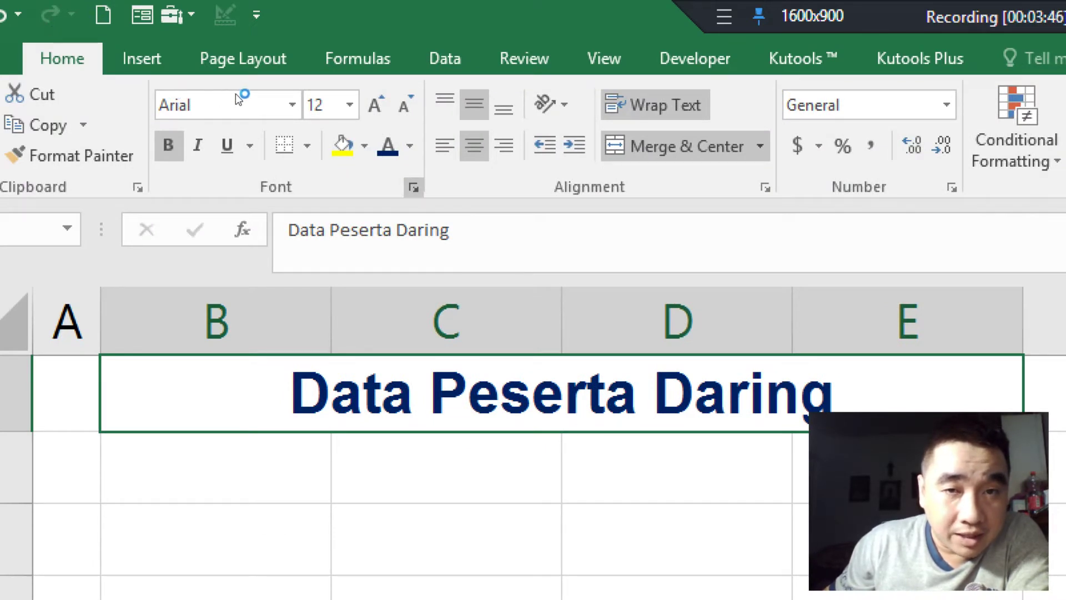
Step: Try a Single, then a Double underline on the title in Format Cells
{"action": "left_click", "coordinate": [413, 188]}
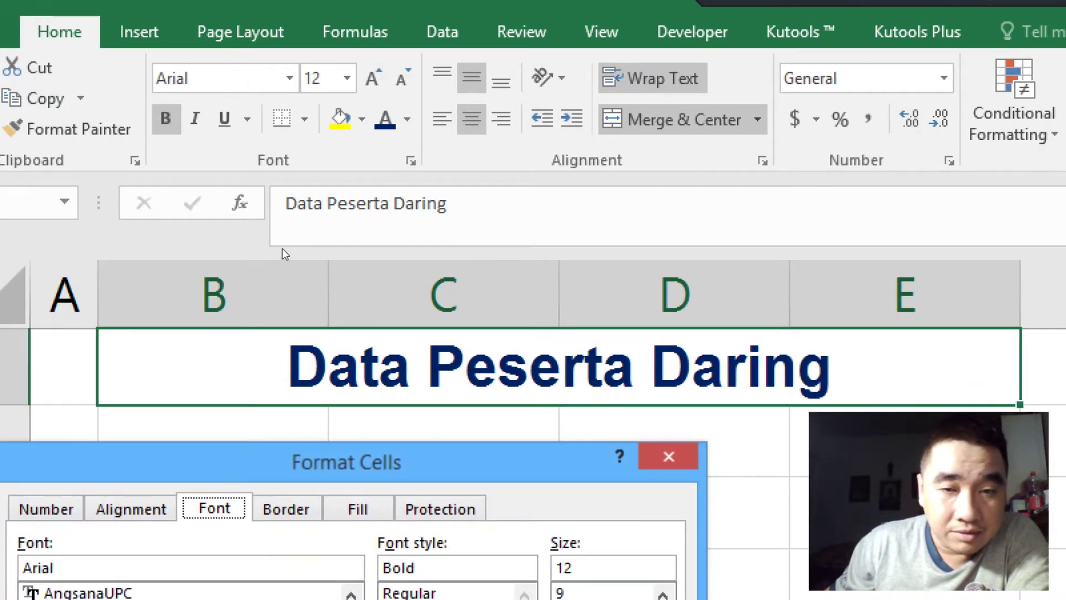
{"action": "left_click_drag", "start_coordinate": [496, 462], "coordinate": [729, 106]}
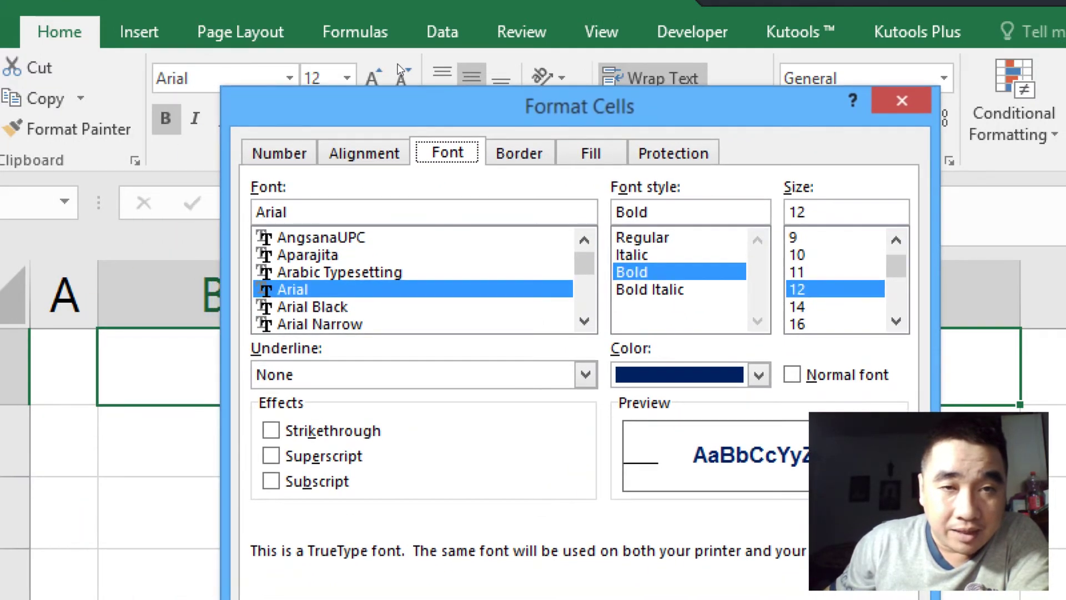
{"action": "left_click", "coordinate": [586, 374]}
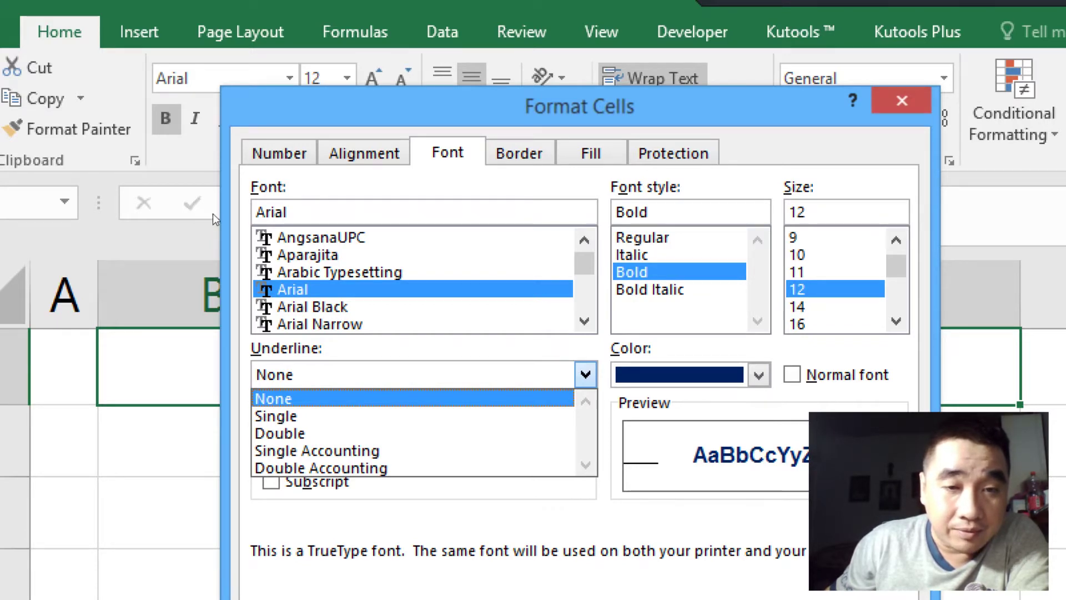
{"action": "left_click", "coordinate": [276, 416]}
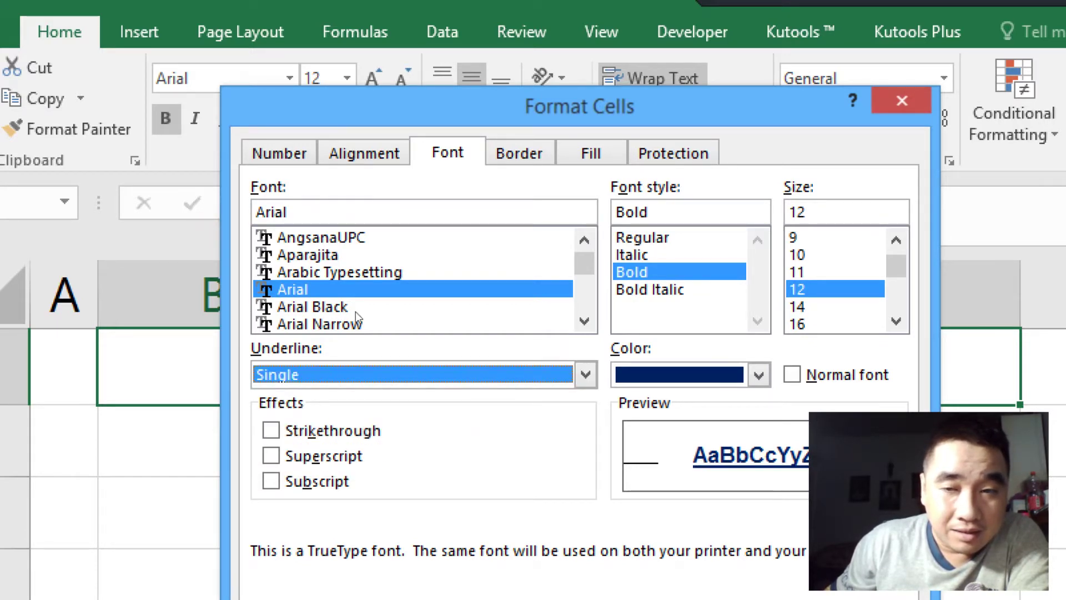
{"action": "key", "text": "Return"}
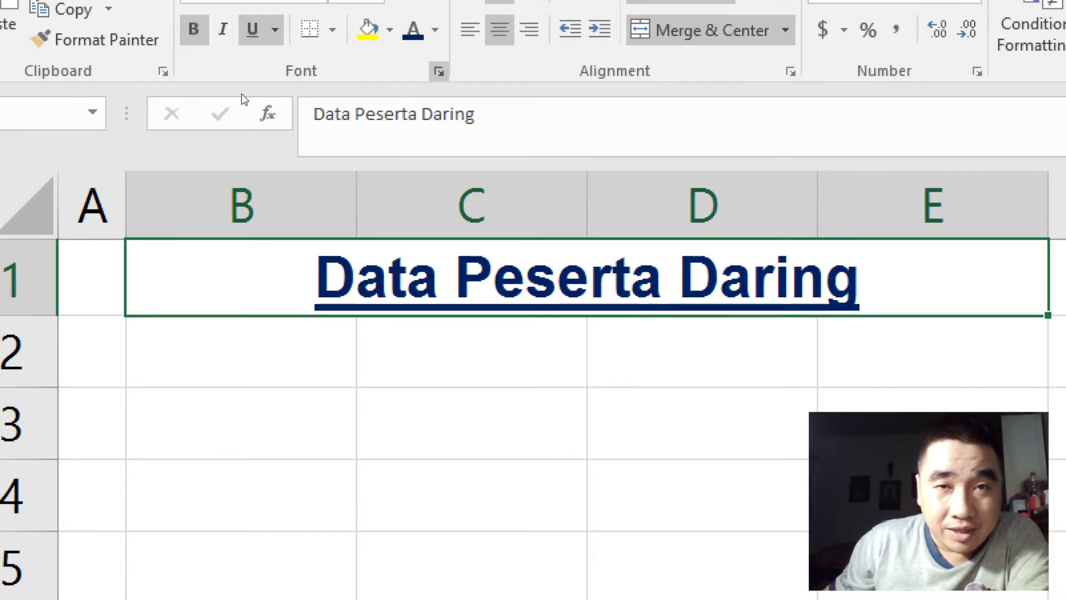
{"action": "key", "text": "ctrl+shift+f"}
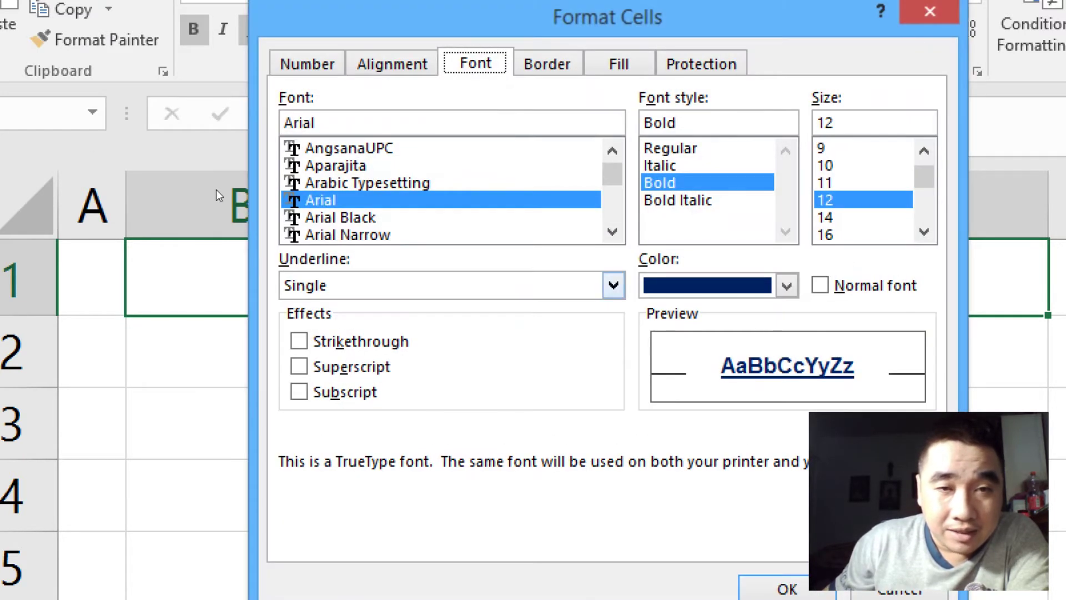
{"action": "key", "text": "alt+u"}
{"action": "key", "text": "alt+Down"}
{"action": "key", "text": "Down"}
{"action": "key", "text": "Return"}
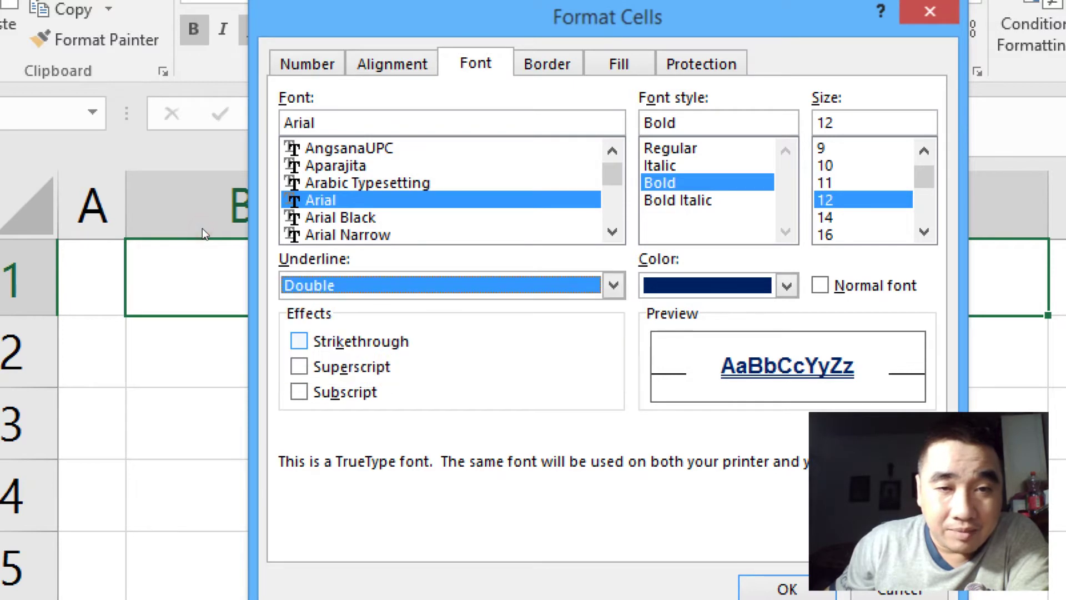
{"action": "key", "text": "Return"}
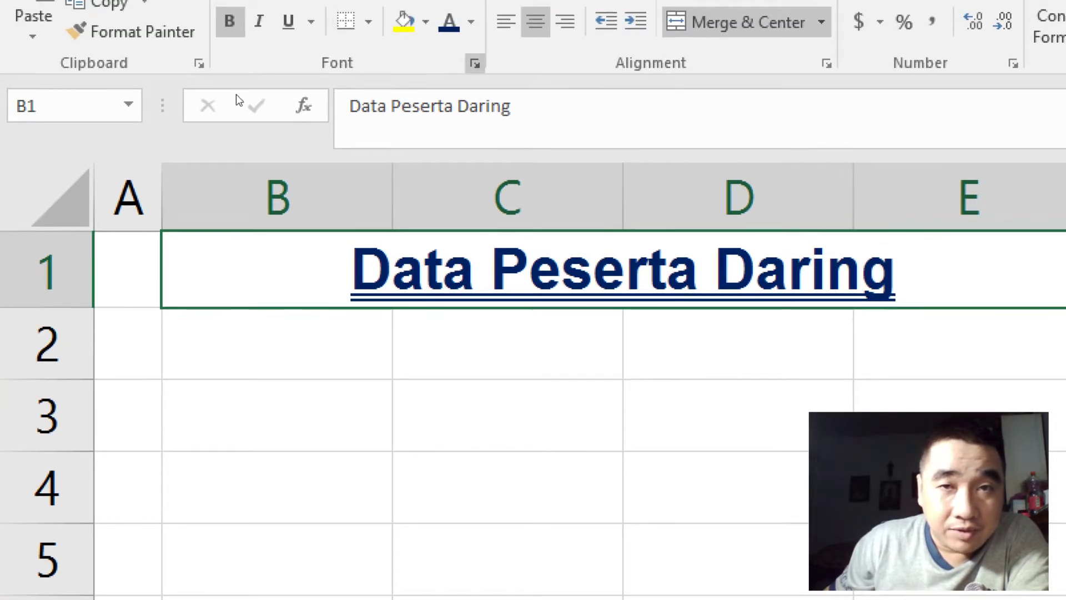
Step: Switch the title underline to Single Accounting, then settle on Double Accounting
{"action": "left_click", "coordinate": [425, 34]}
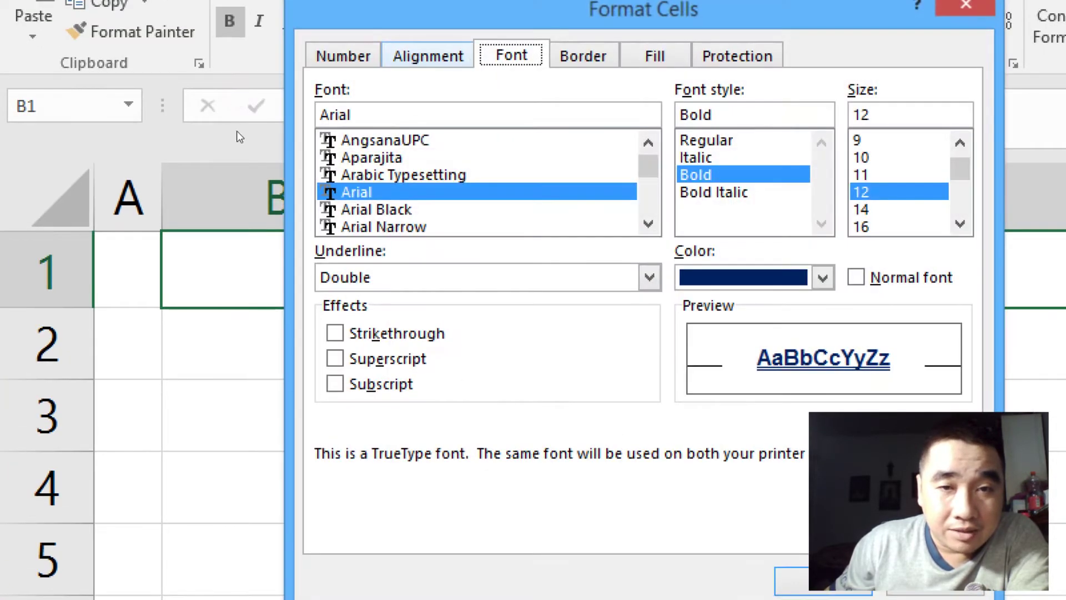
{"action": "left_click", "coordinate": [649, 277]}
{"action": "key", "text": "Down"}
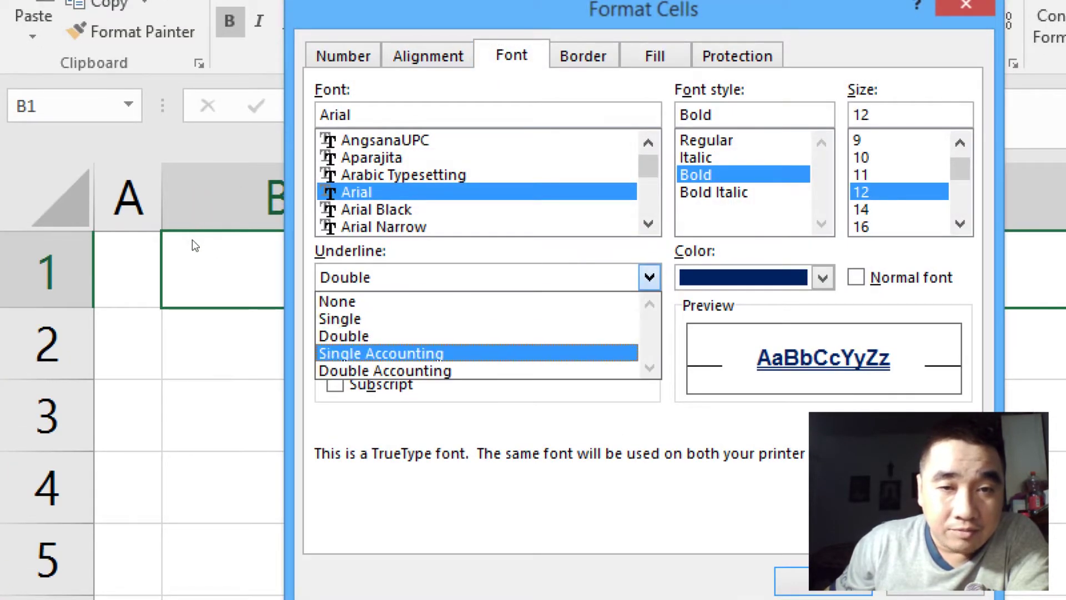
{"action": "key", "text": "Return"}
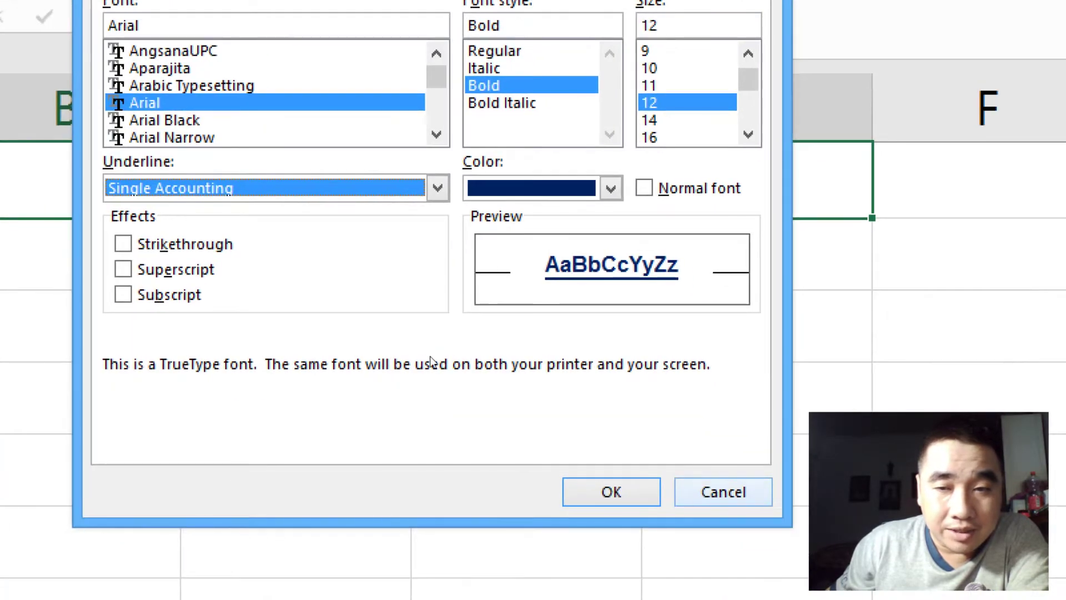
{"action": "key", "text": "Return"}
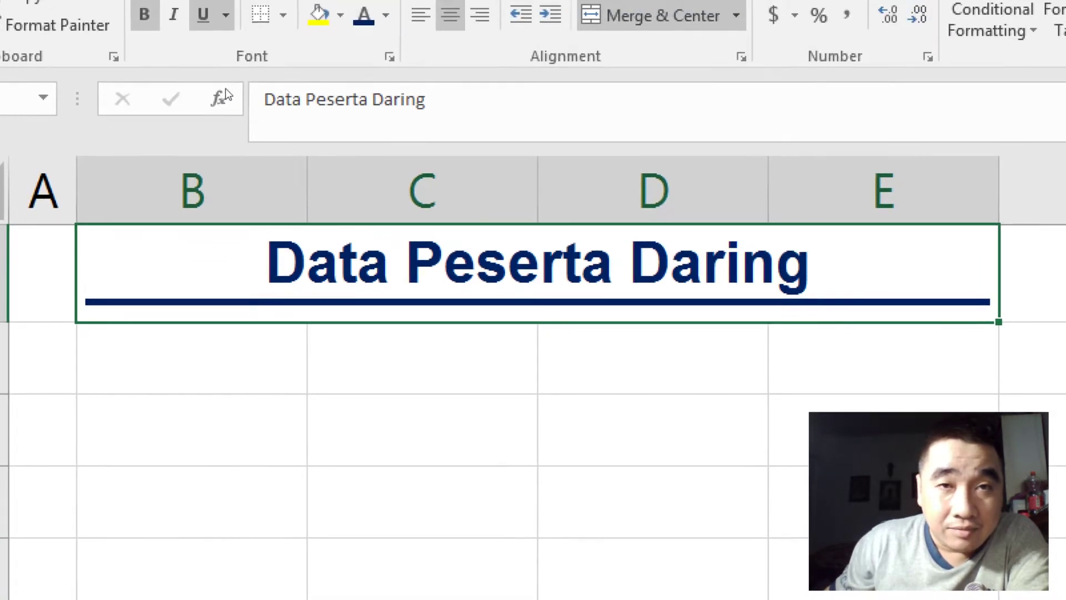
{"action": "left_click", "coordinate": [389, 56]}
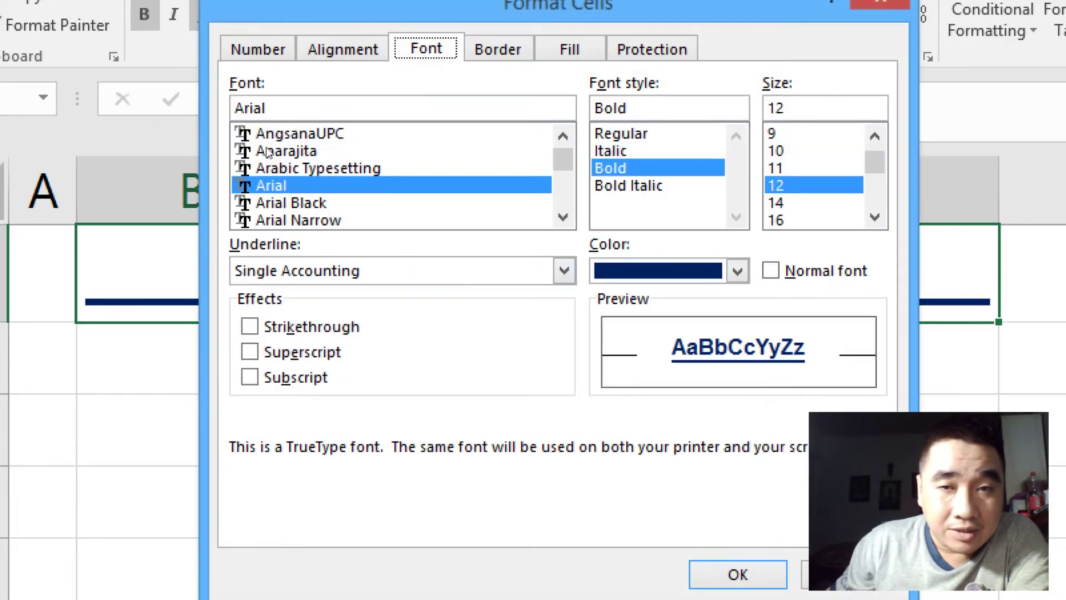
{"action": "left_click", "coordinate": [565, 271]}
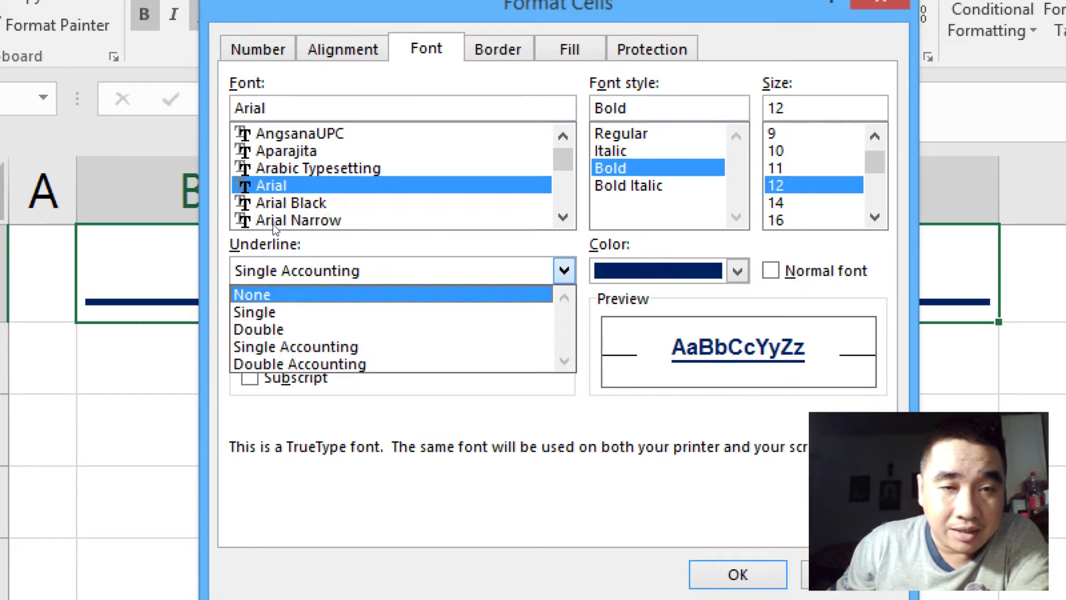
{"action": "left_click", "coordinate": [300, 363]}
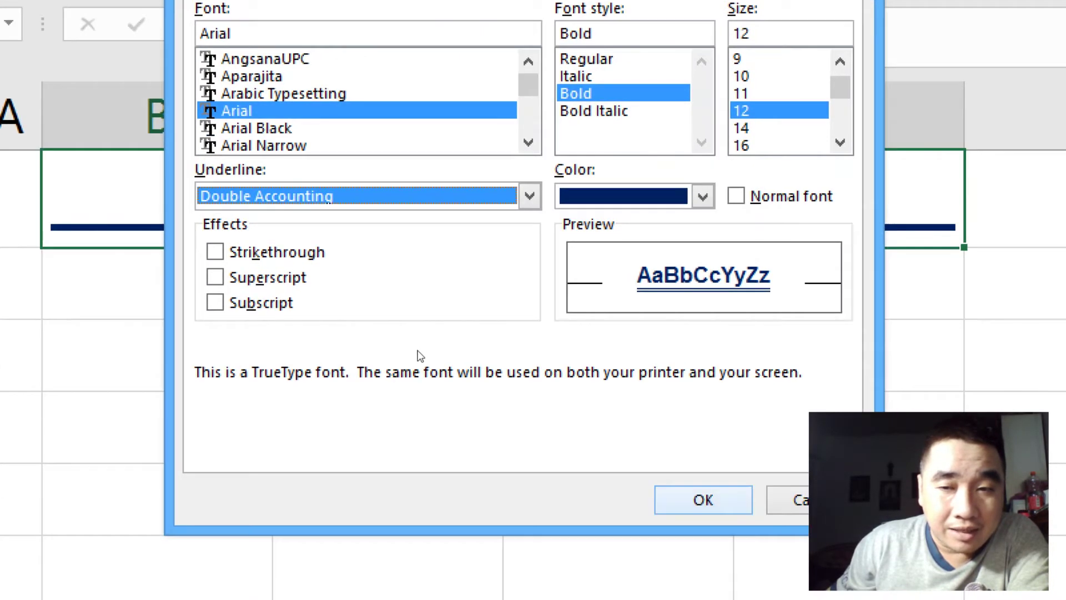
{"action": "left_click", "coordinate": [738, 574]}
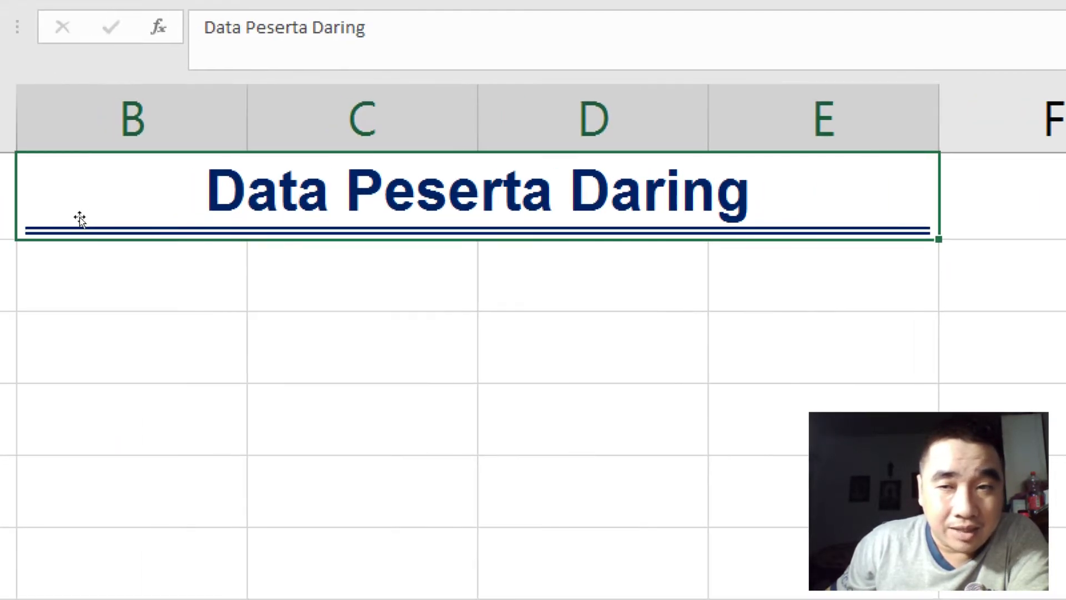
Step: Apply Strikethrough to just the word 'Data' while editing the B1 title
{"action": "double_click", "coordinate": [166, 200]}
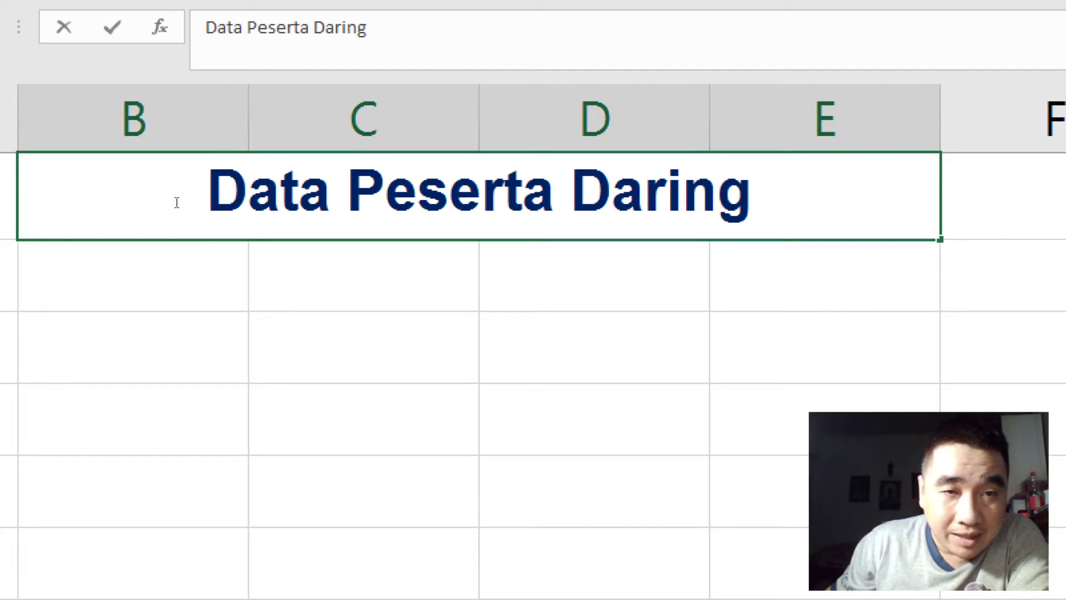
{"action": "left_click_drag", "start_coordinate": [185, 202], "coordinate": [237, 206]}
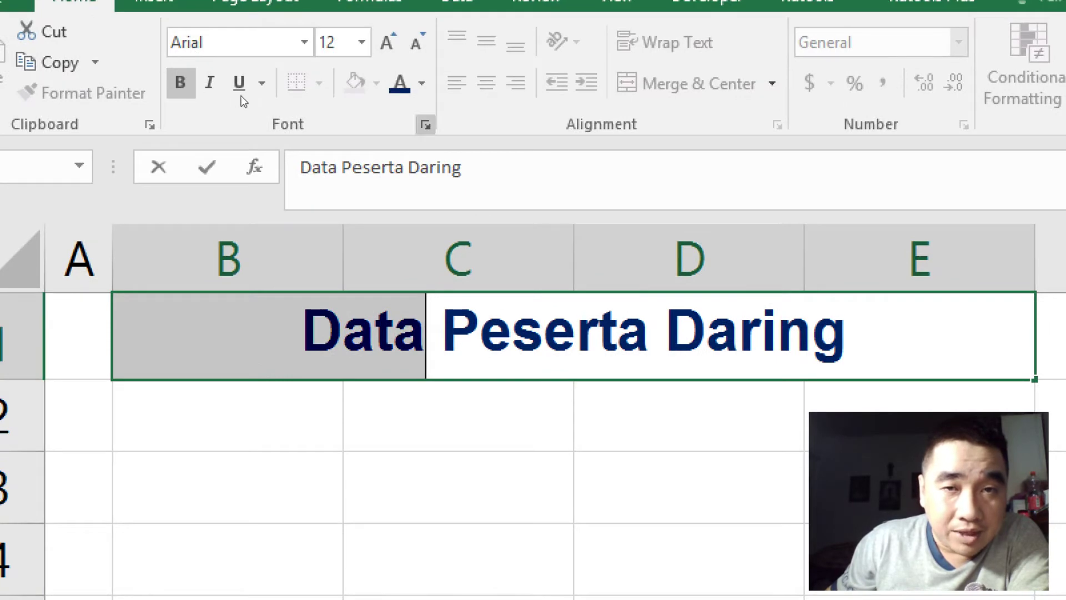
{"action": "left_click", "coordinate": [426, 125]}
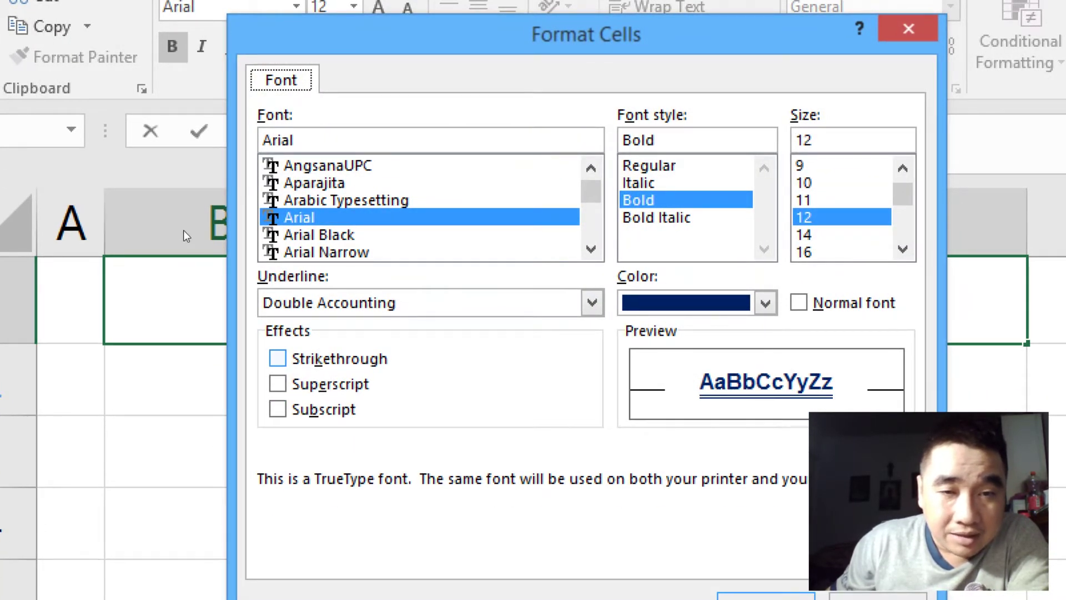
{"action": "key", "text": "alt+k"}
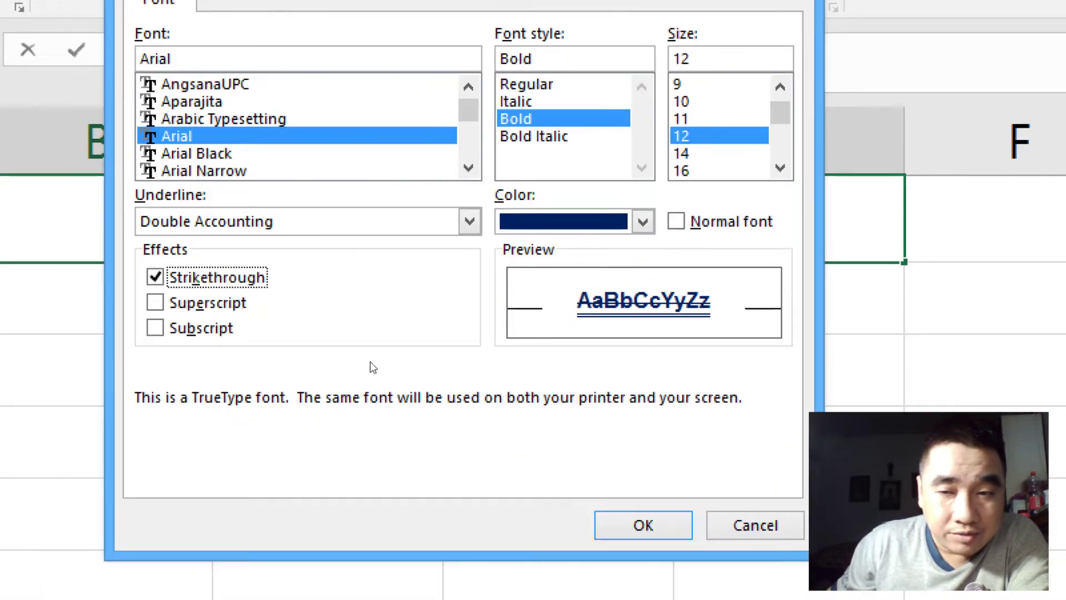
{"action": "key", "text": "Return"}
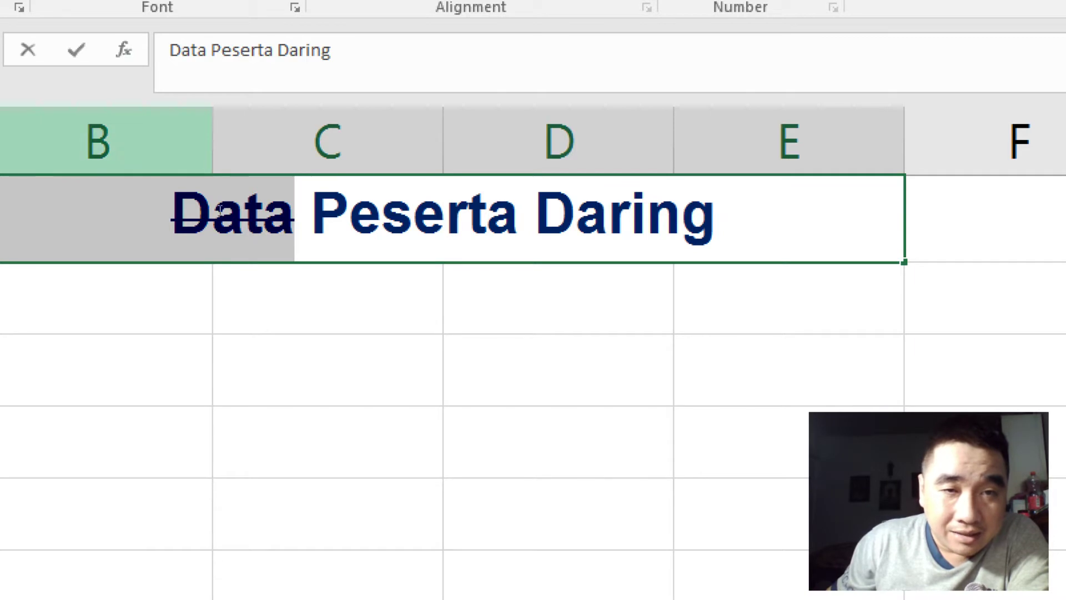
{"action": "left_click", "coordinate": [248, 200]}
Step: Make the word 'Peserta' in the B1 title superscript
{"action": "left_click_drag", "start_coordinate": [248, 200], "coordinate": [520, 202]}
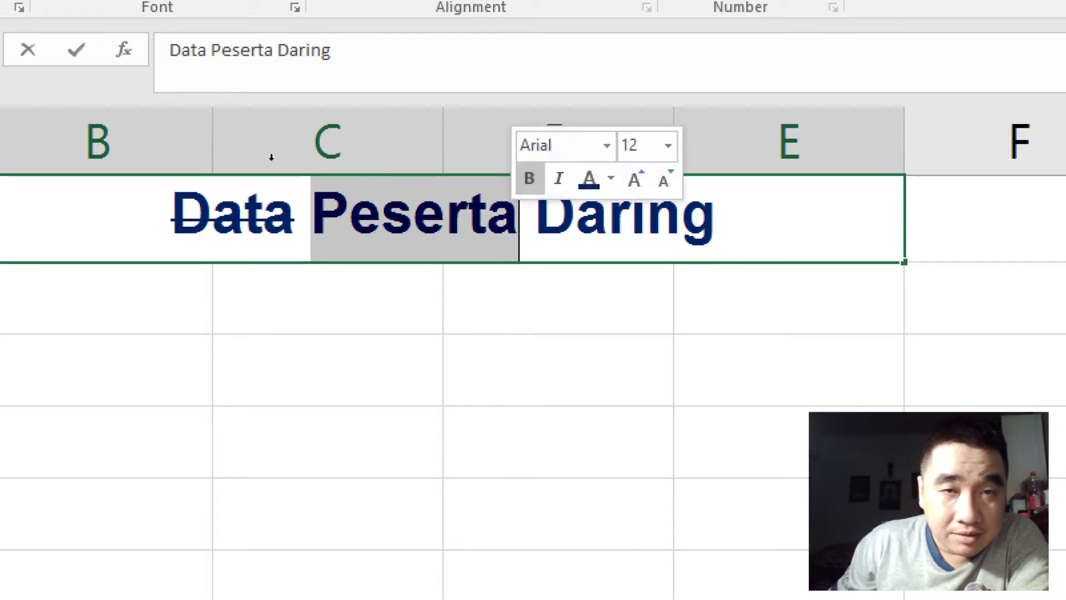
{"action": "left_click", "coordinate": [406, 63]}
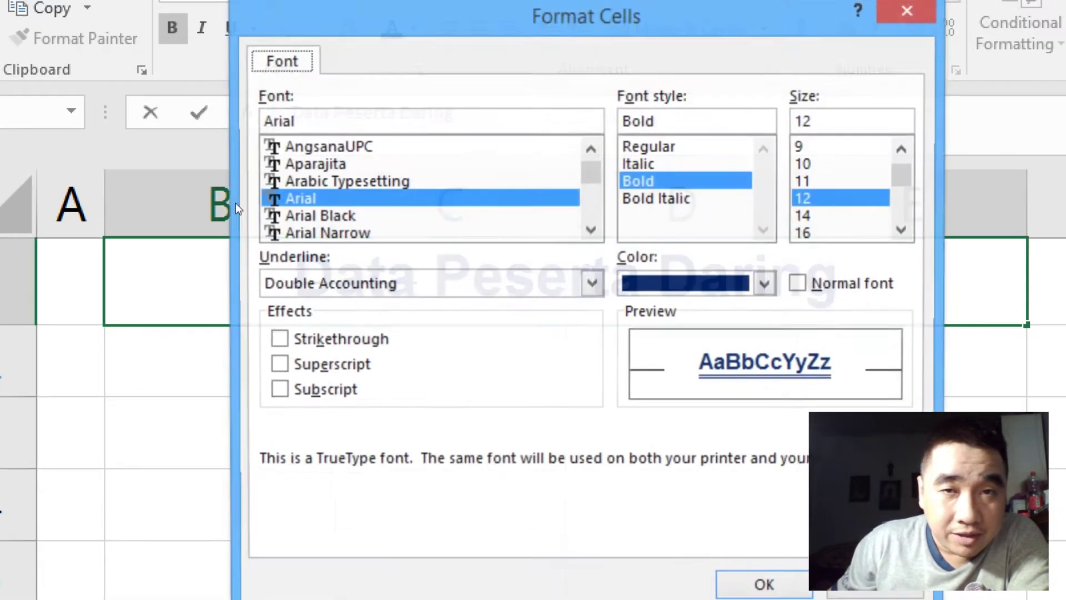
{"action": "left_click", "coordinate": [278, 366]}
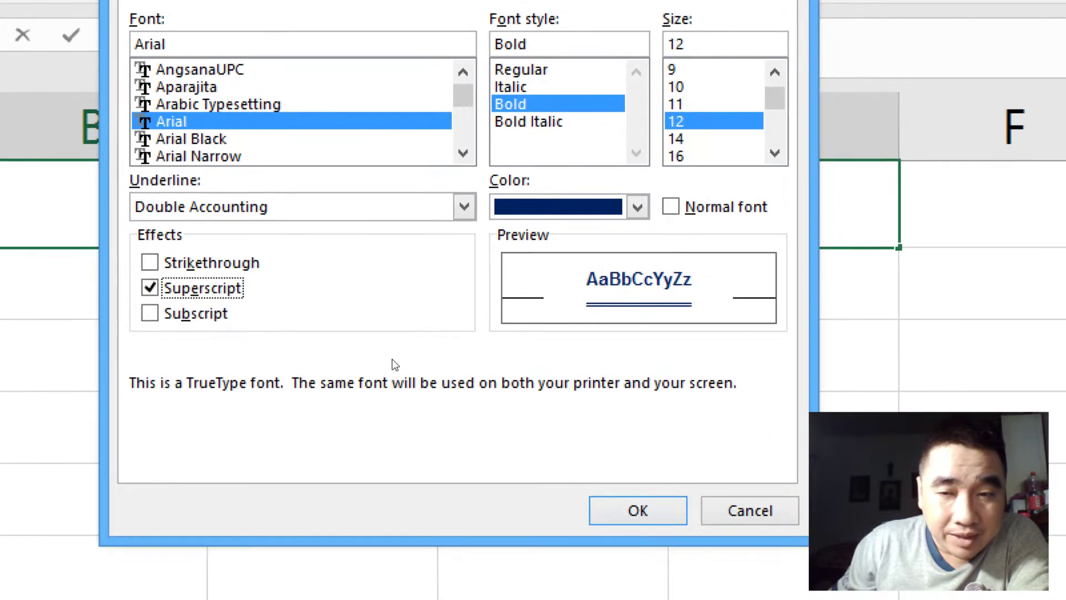
{"action": "key", "text": "Return"}
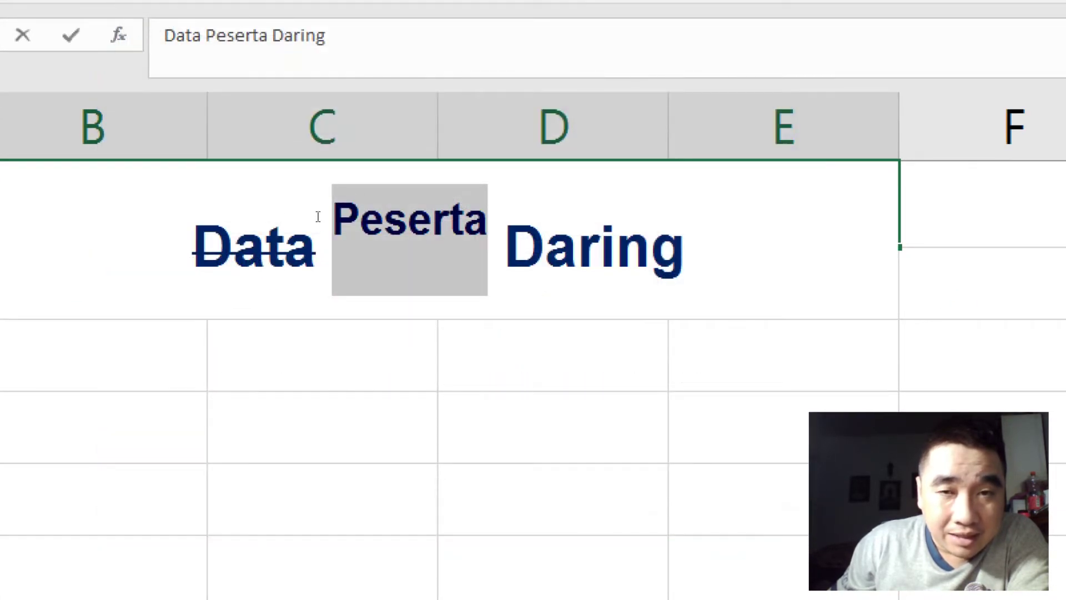
{"action": "left_click", "coordinate": [349, 230]}
Step: Make the word 'Daring' in the title subscript
{"action": "left_click_drag", "start_coordinate": [504, 250], "coordinate": [687, 250]}
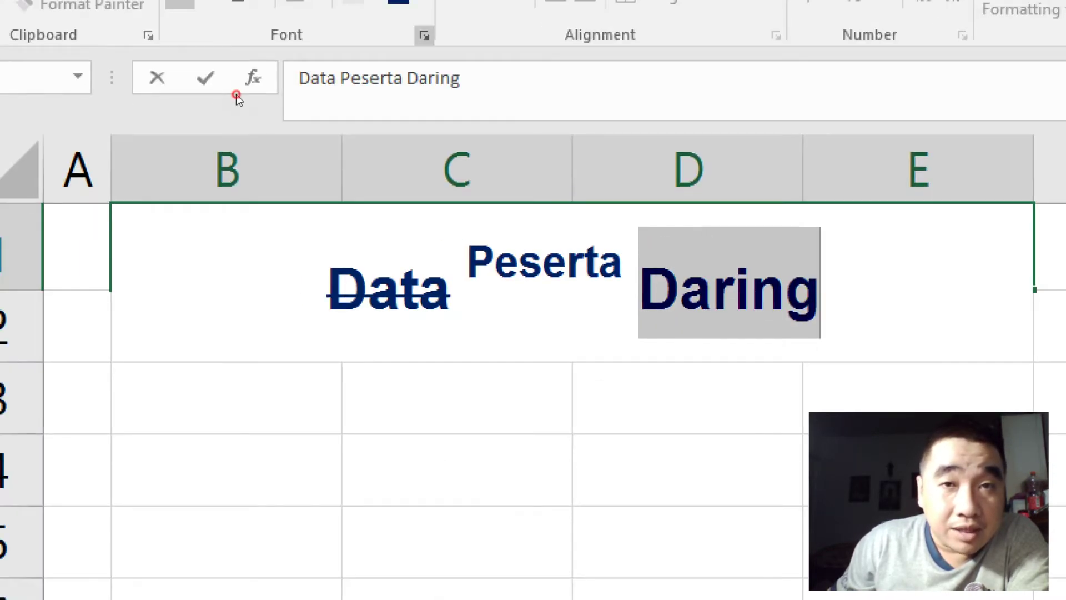
{"action": "key", "text": "ctrl+1"}
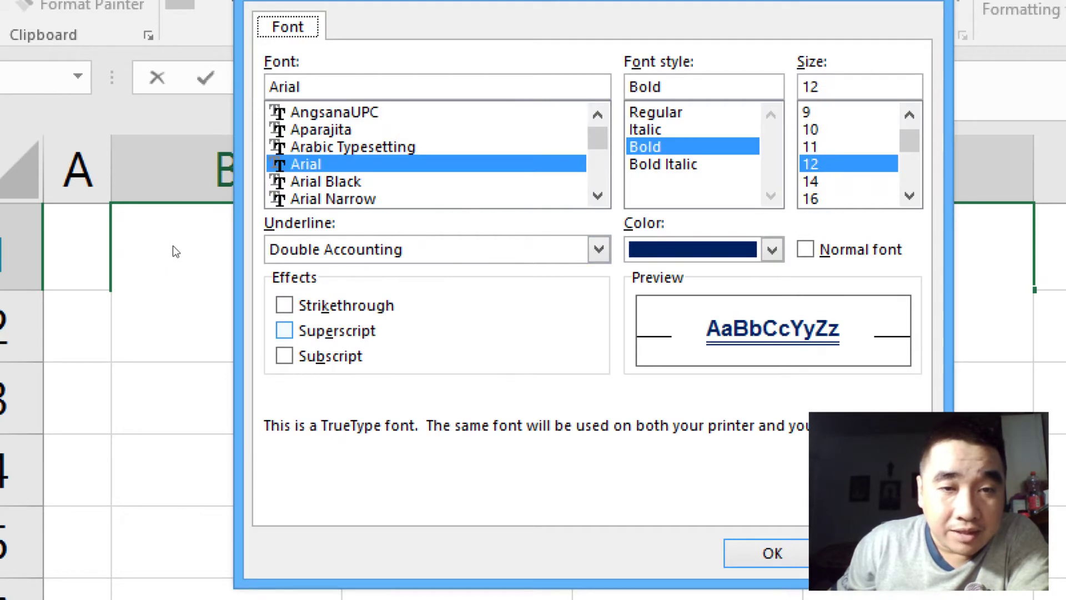
{"action": "key", "text": "alt+b"}
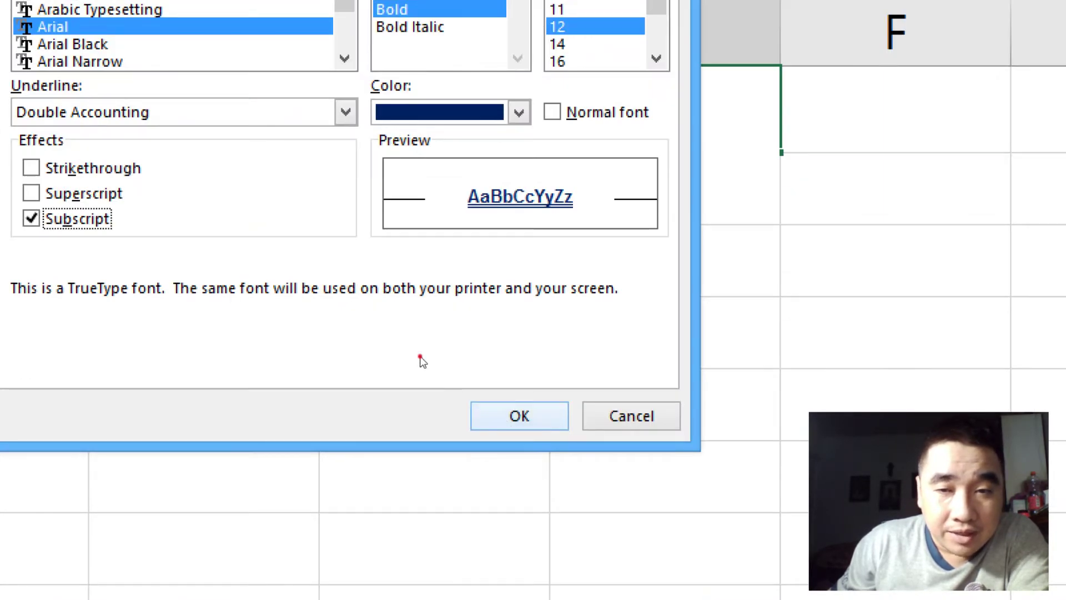
{"action": "key", "text": "Return"}
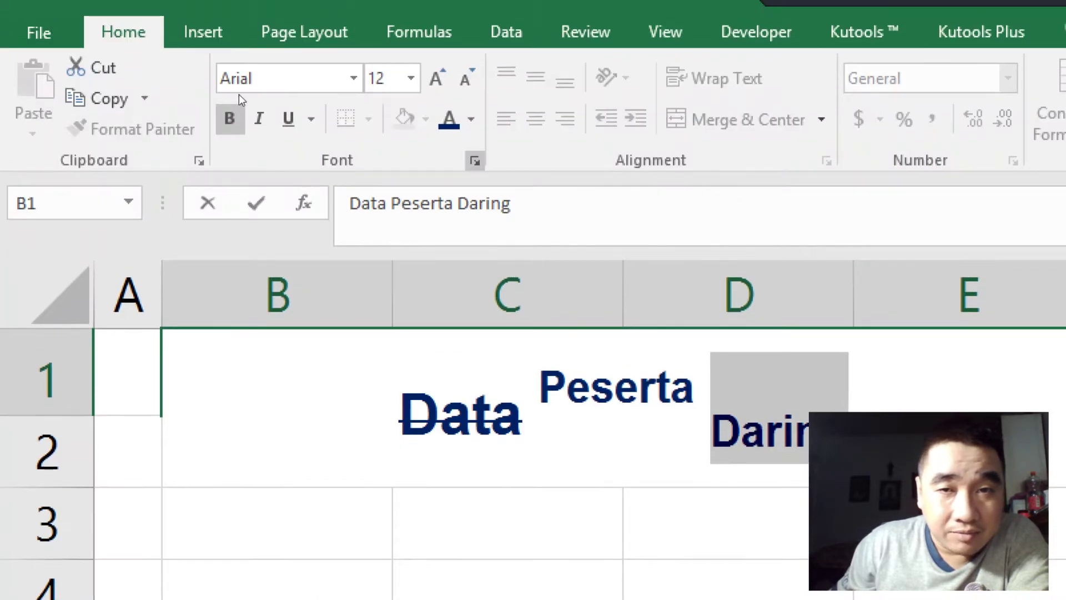
Step: Strike through 'Daring', apply the Double Accounting underline and commit the title edit
{"action": "left_click", "coordinate": [475, 161]}
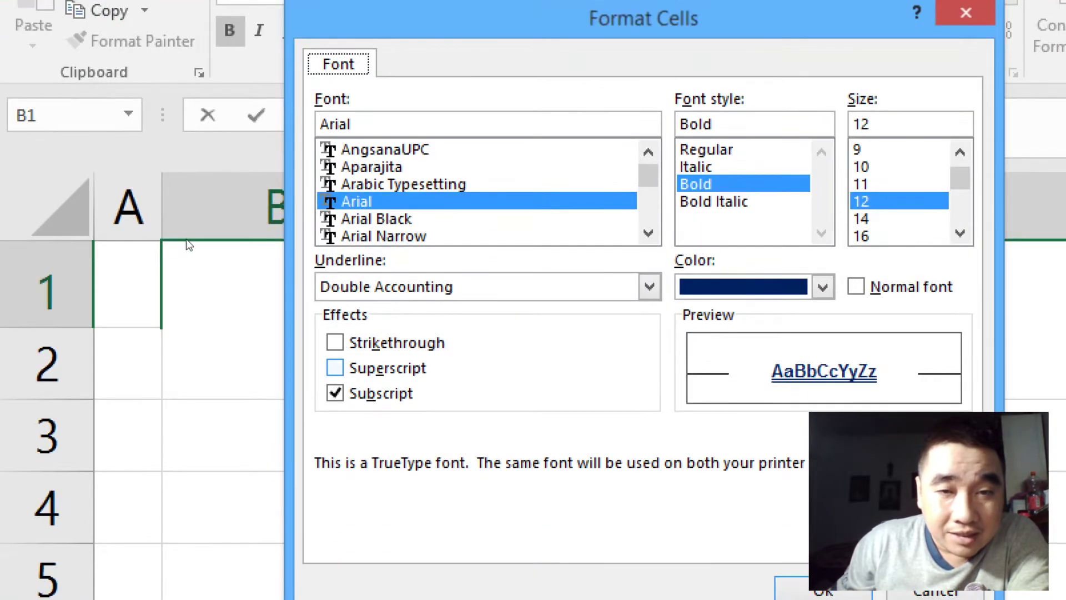
{"action": "key", "text": "alt+k"}
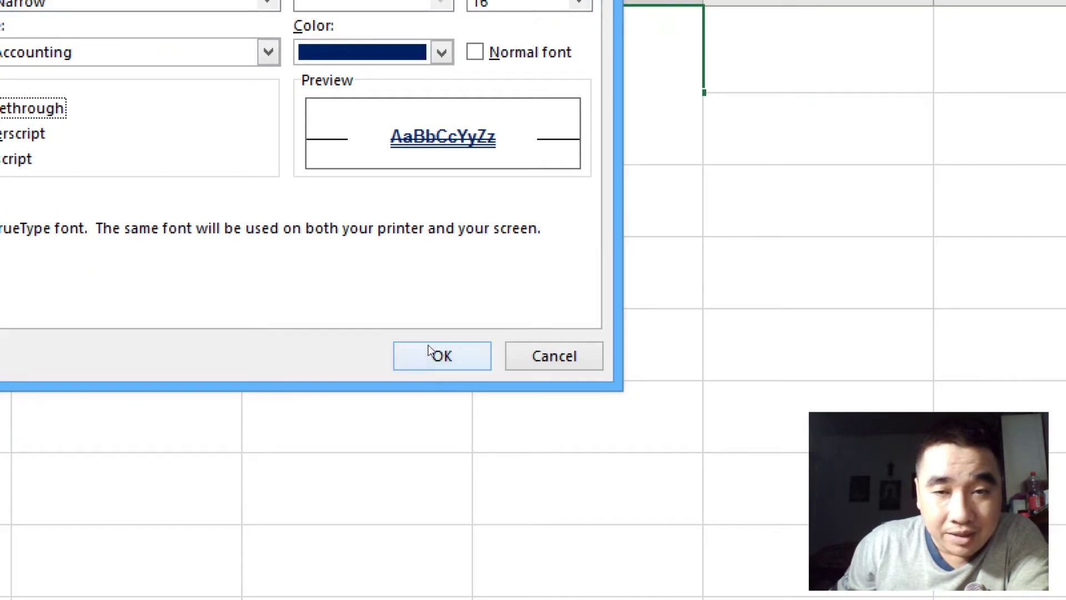
{"action": "left_click", "coordinate": [436, 355]}
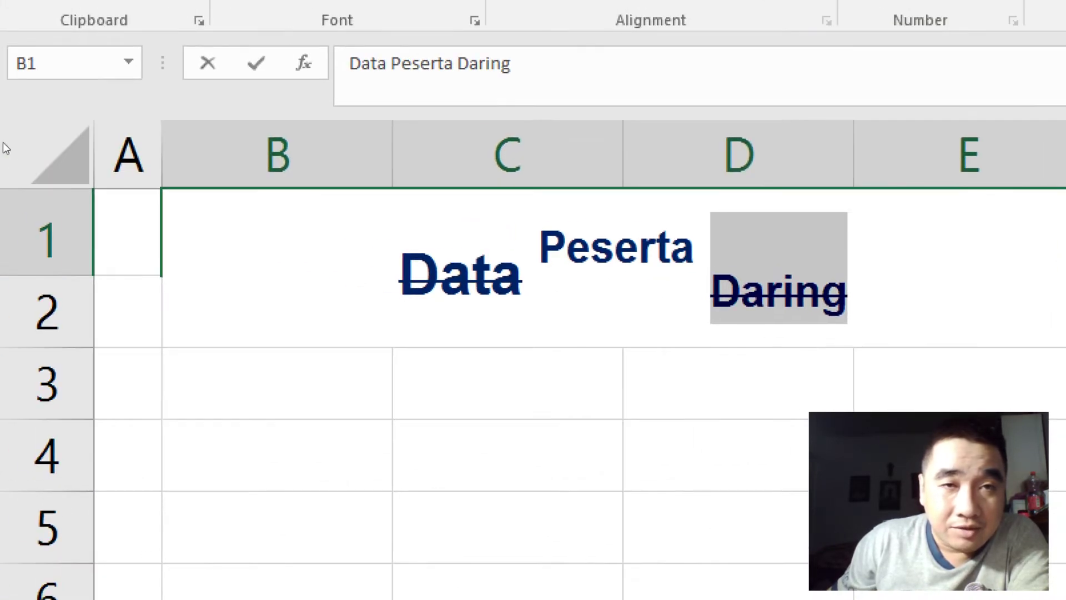
{"action": "left_click", "coordinate": [235, 97]}
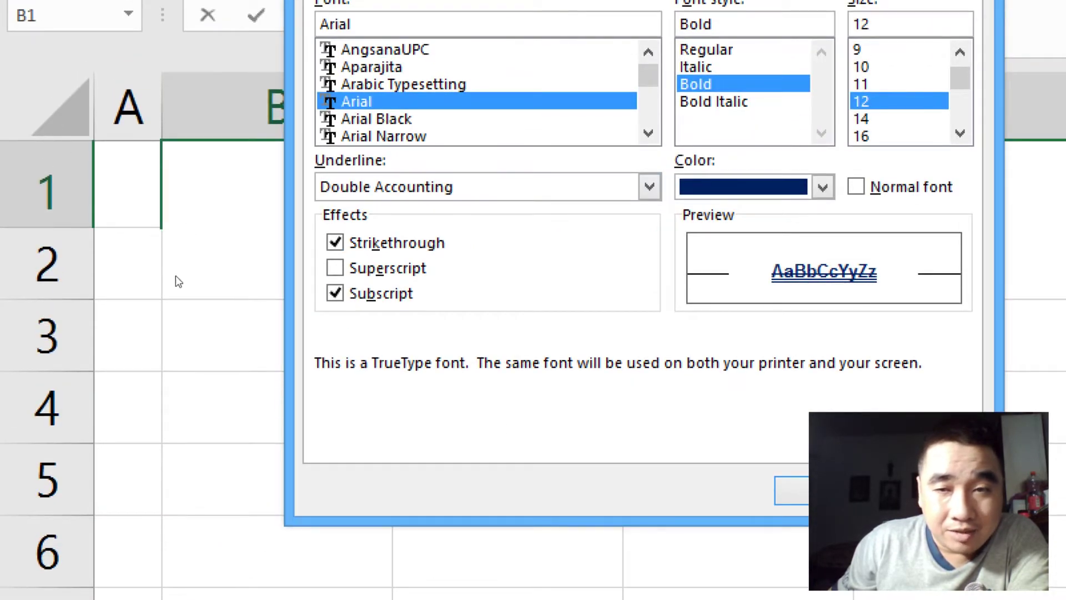
{"action": "key", "text": "Return"}
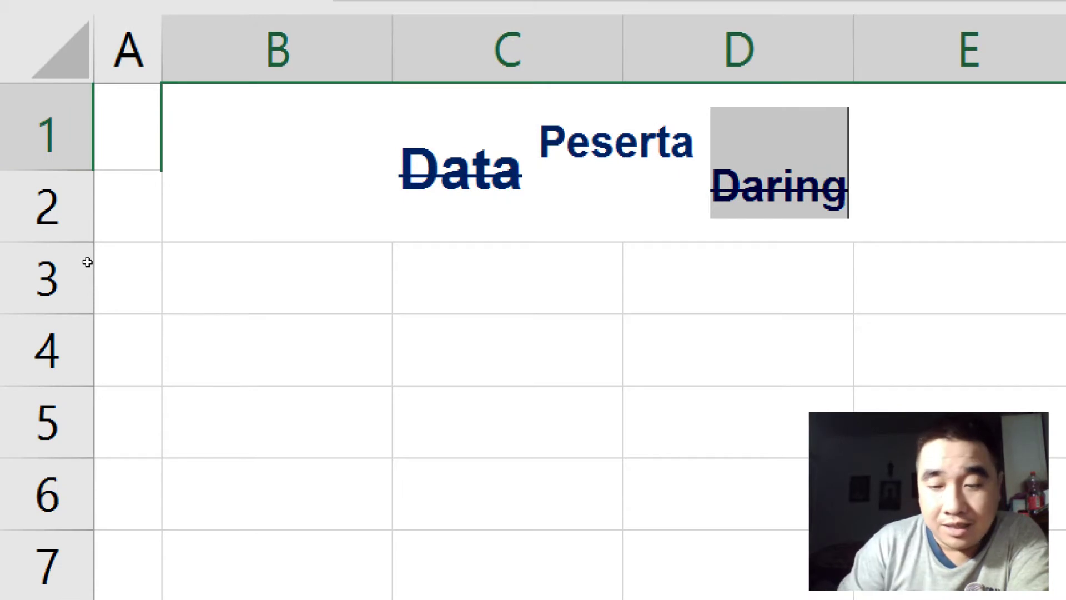
{"action": "left_click", "coordinate": [139, 288]}
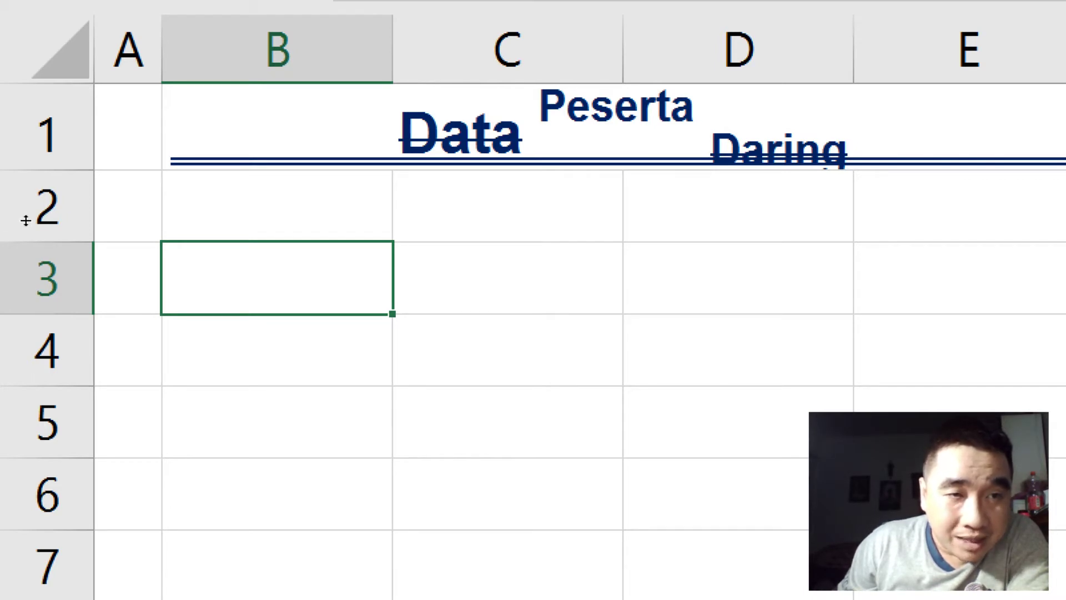
Step: Adjust row 1's height, close the magnifier and switch to the exercise PDF
{"action": "left_click_drag", "start_coordinate": [26, 220], "coordinate": [28, 231]}
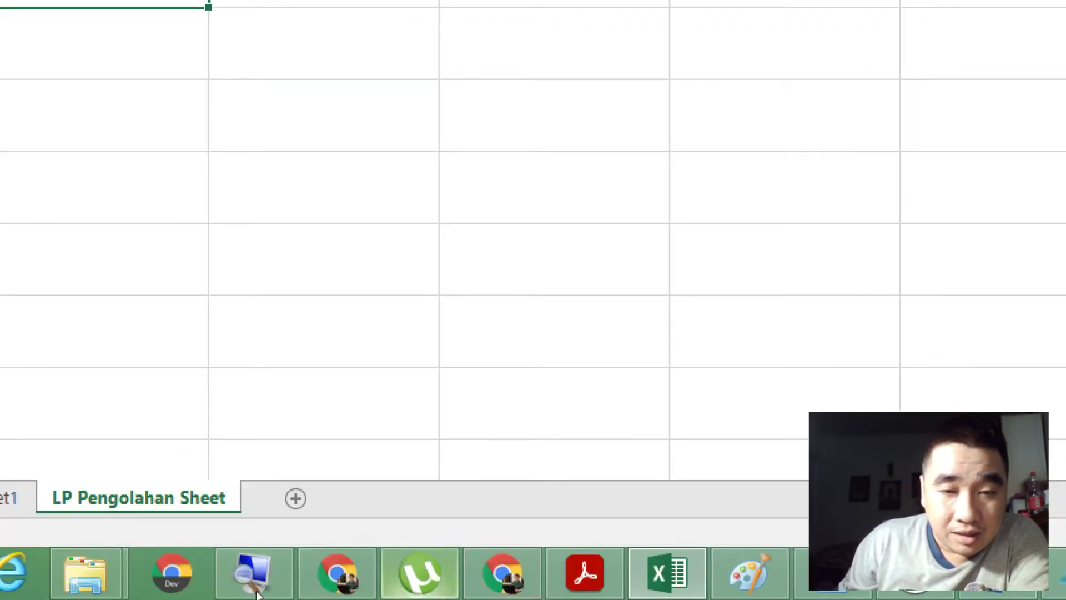
{"action": "right_click", "coordinate": [213, 553]}
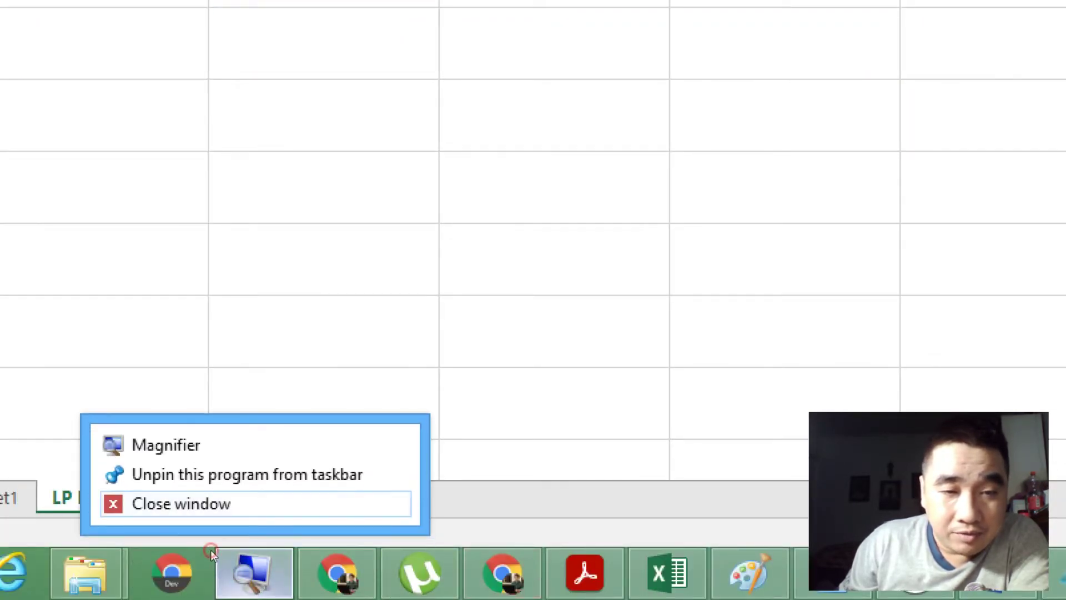
{"action": "left_click", "coordinate": [181, 504]}
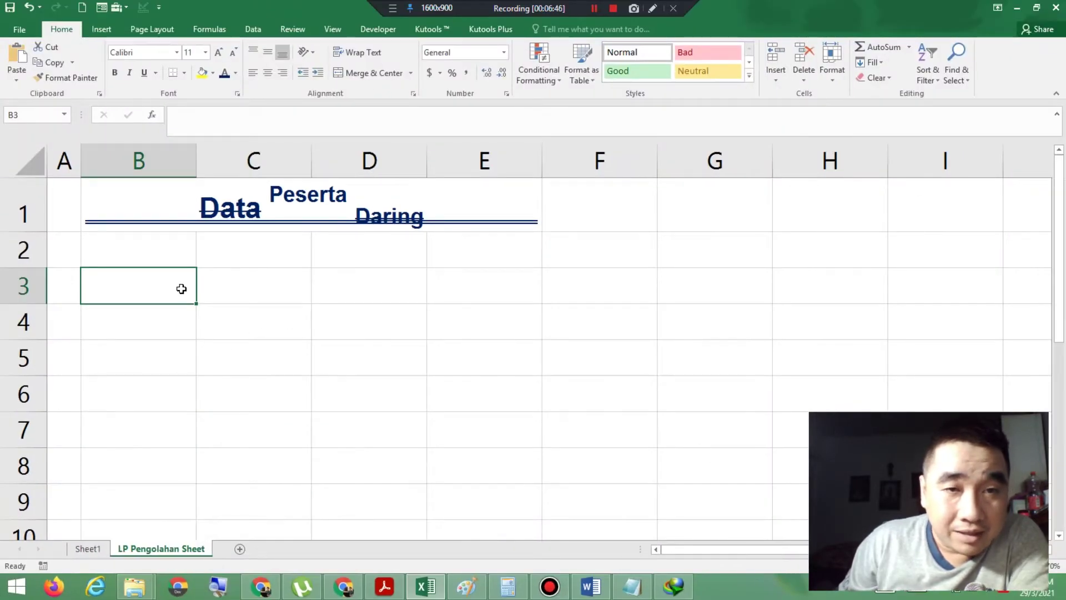
{"action": "left_click", "coordinate": [384, 589]}
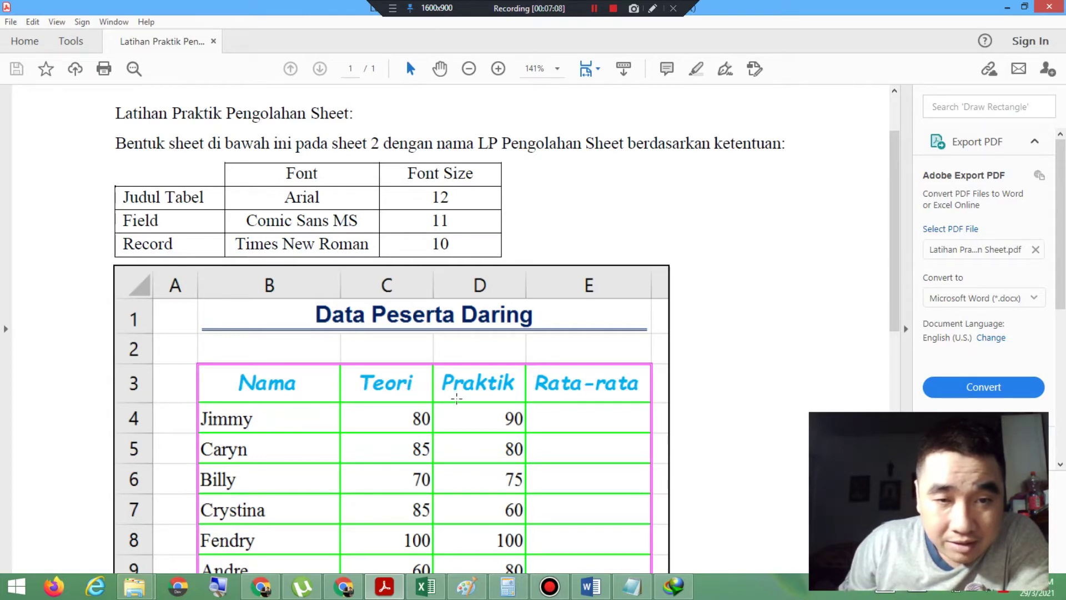
Step: Format header cells B3:E3 as centred, bold, light blue Comic Sans MS
{"action": "left_click", "coordinate": [425, 586]}
{"action": "left_click_drag", "start_coordinate": [119, 292], "coordinate": [464, 284]}
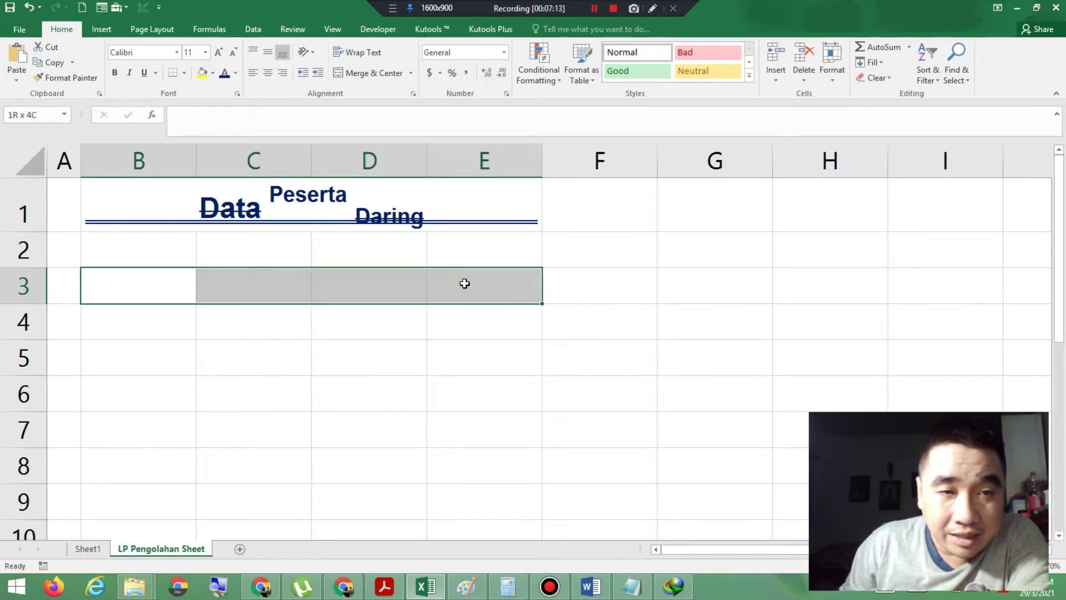
{"action": "left_click", "coordinate": [268, 76]}
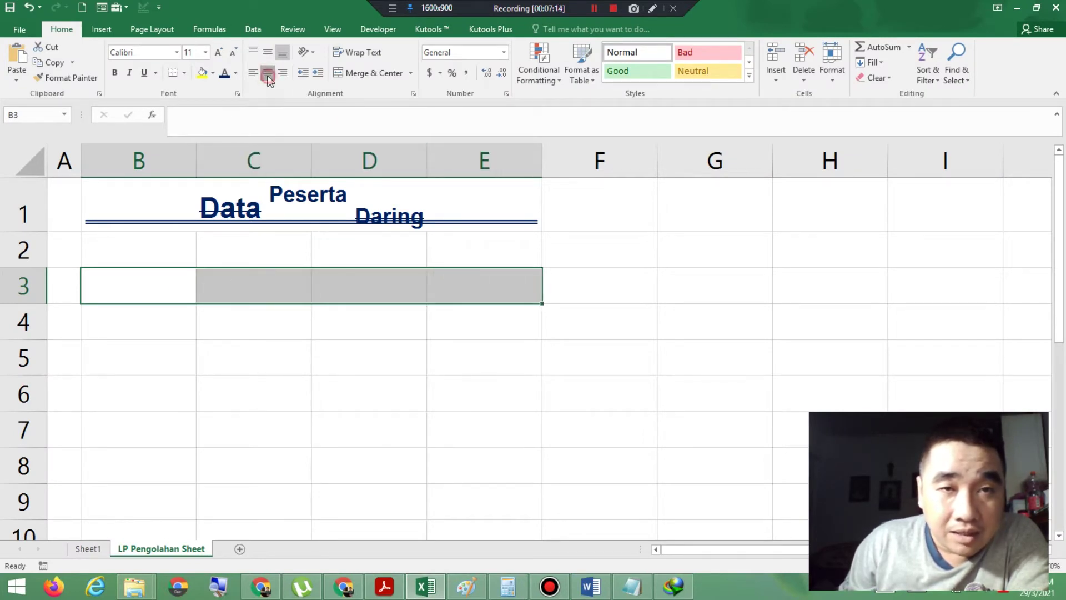
{"action": "left_click", "coordinate": [176, 53]}
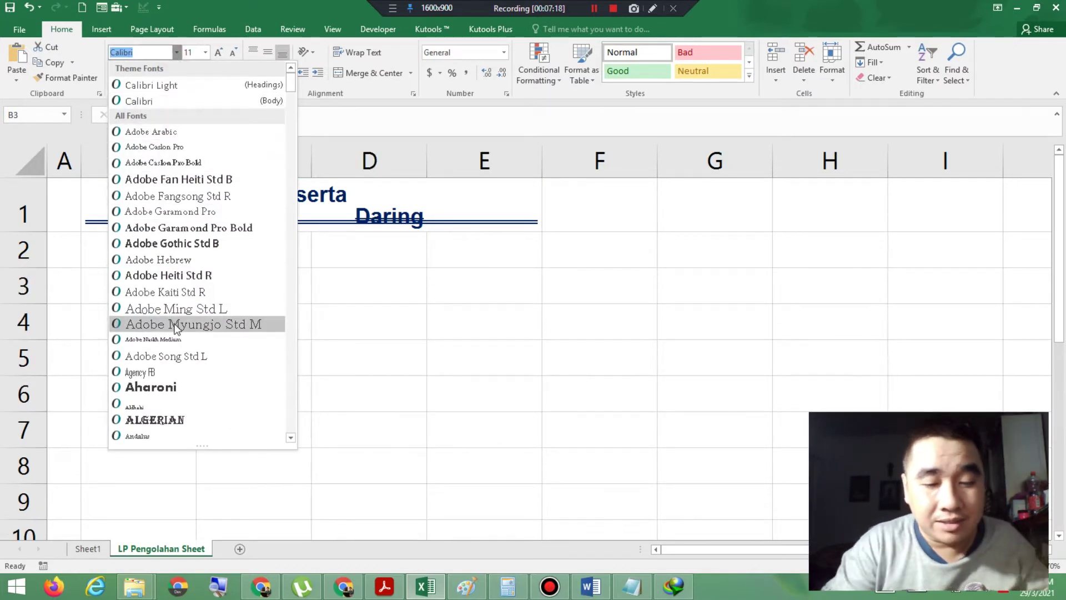
{"action": "type", "text": "Comic Sans MS"}
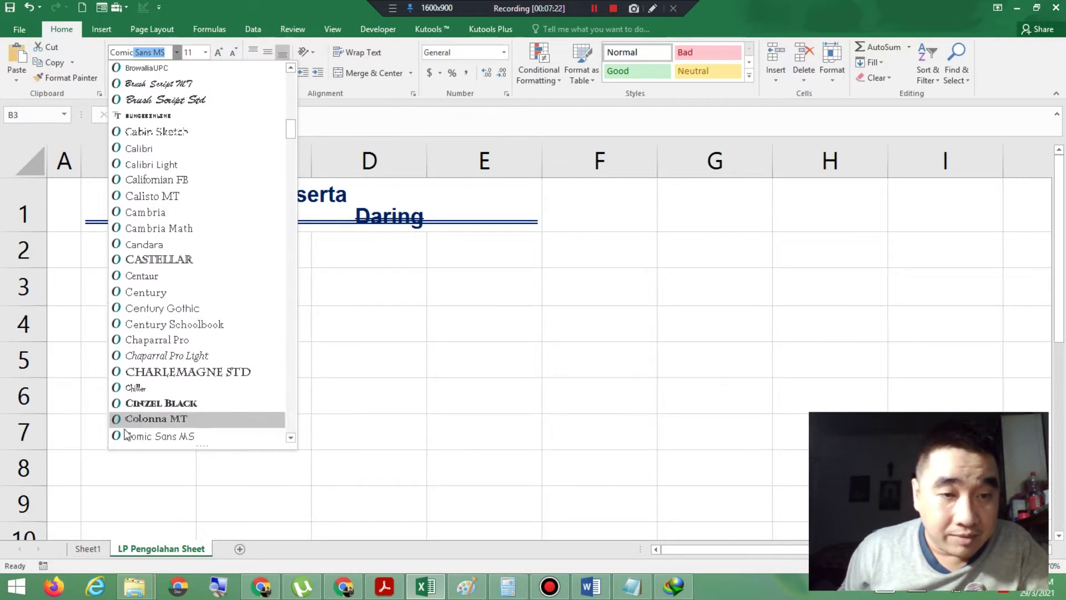
{"action": "left_click", "coordinate": [143, 436]}
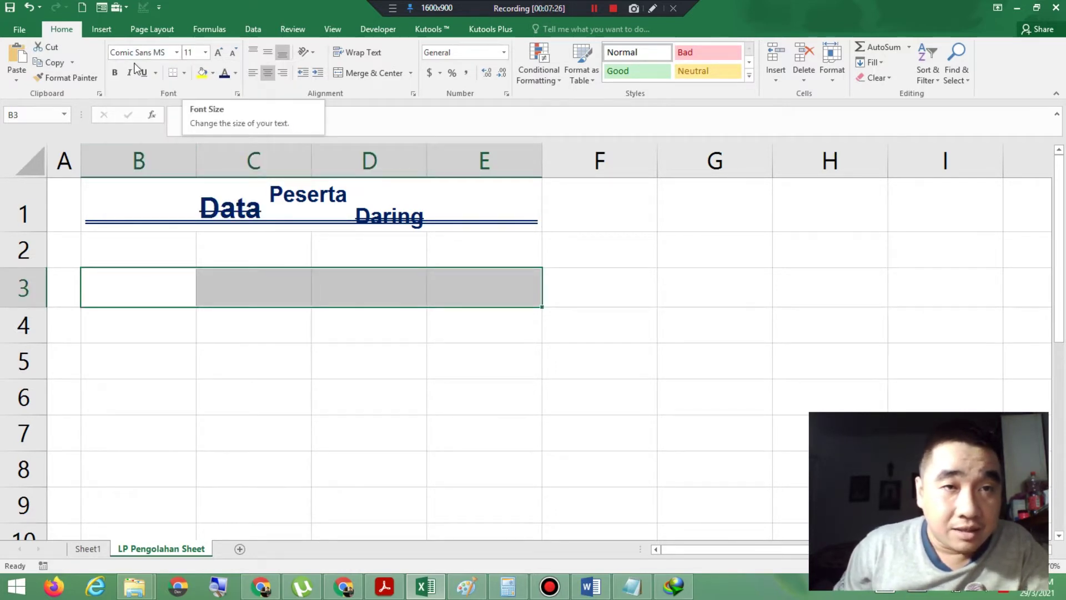
{"action": "left_click", "coordinate": [116, 74]}
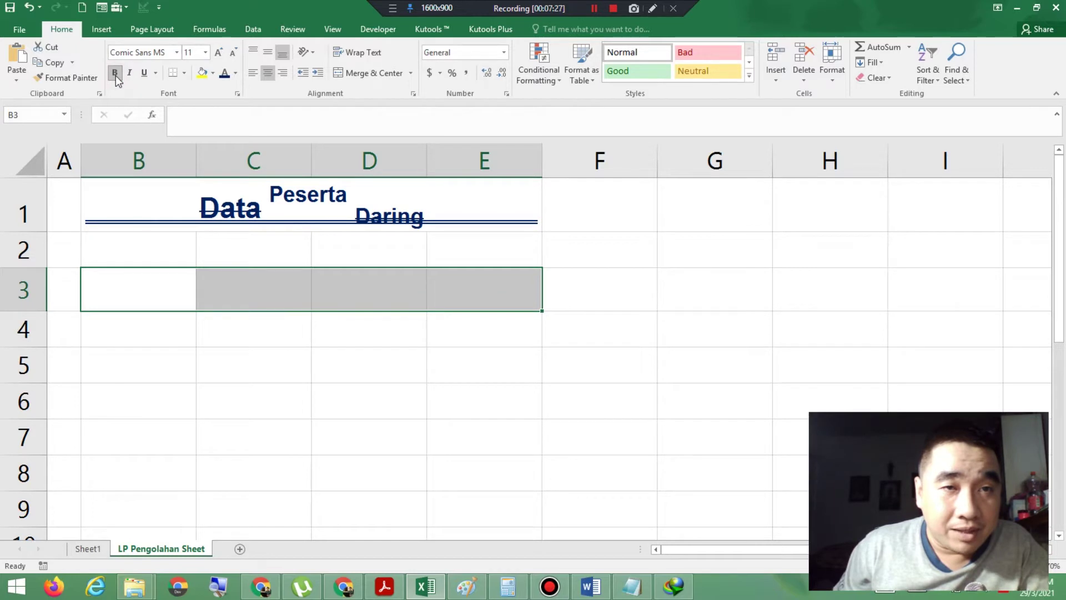
{"action": "left_click", "coordinate": [233, 74]}
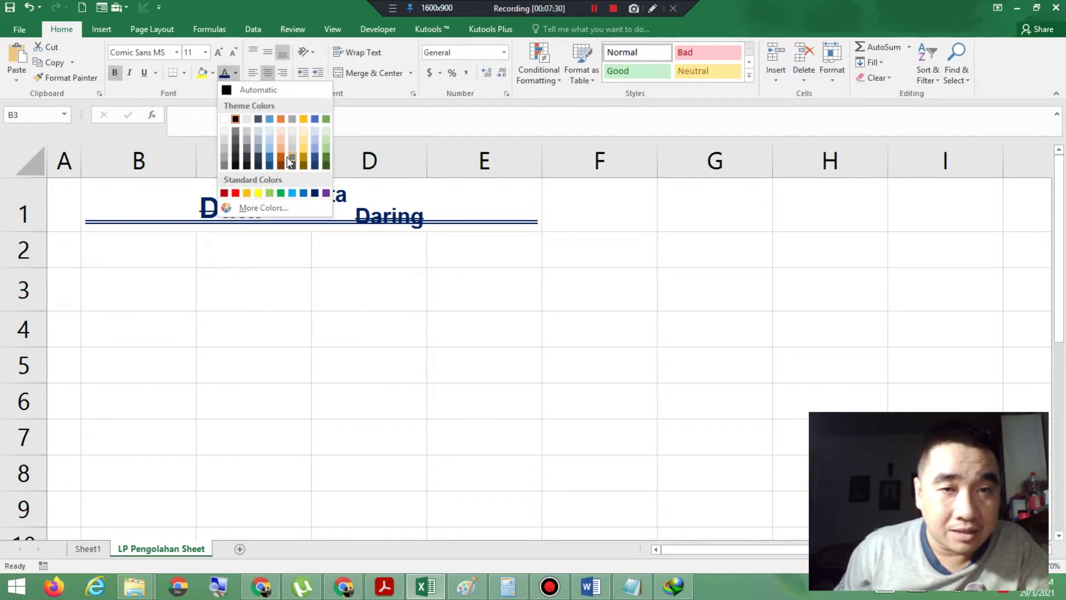
{"action": "left_click", "coordinate": [293, 194]}
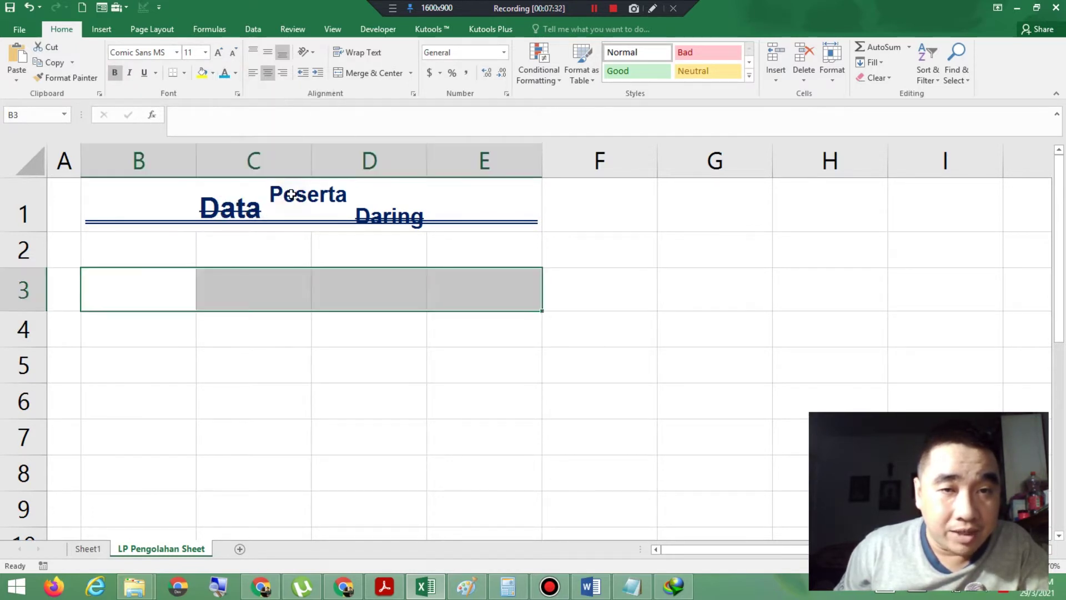
Step: Start typing 'Na' in B3, then cancel the entry and click away
{"action": "left_click", "coordinate": [165, 281]}
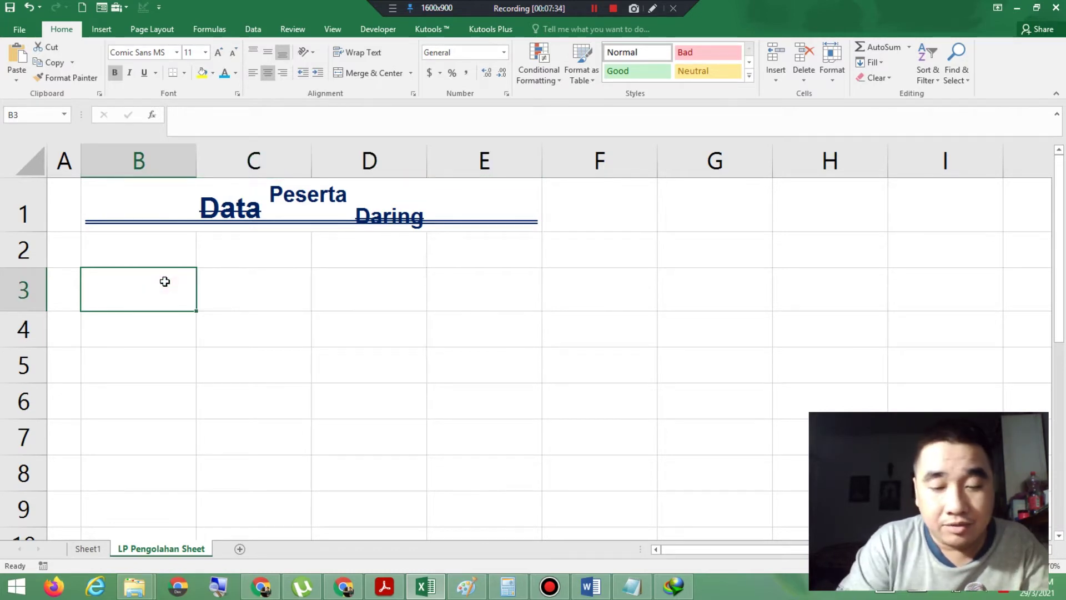
{"action": "type", "text": "Na"}
{"action": "key", "text": "BackSpace"}
{"action": "key", "text": "BackSpace"}
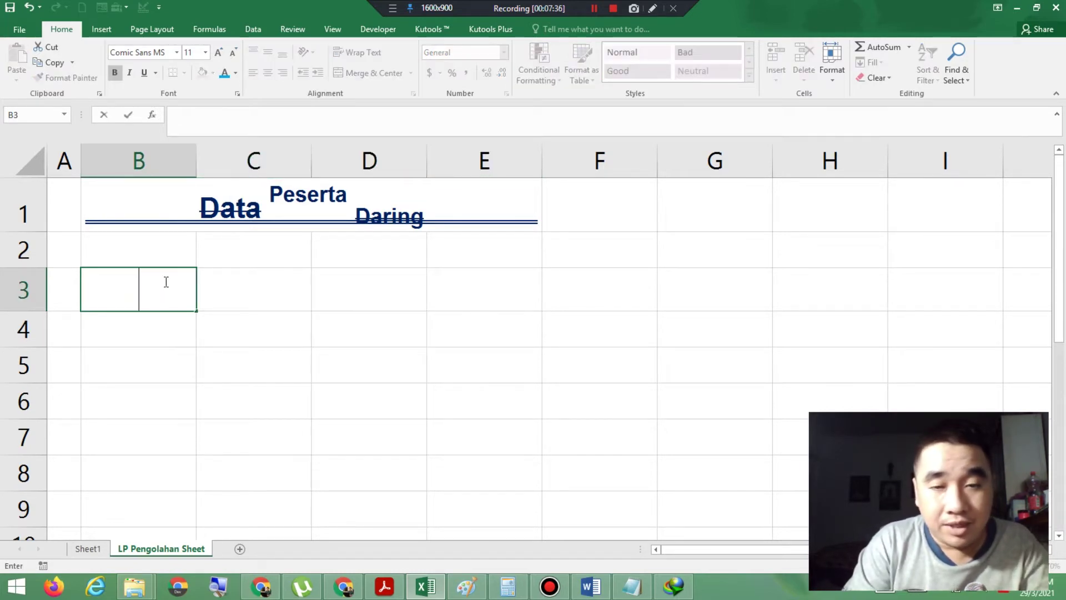
{"action": "left_click", "coordinate": [254, 441]}
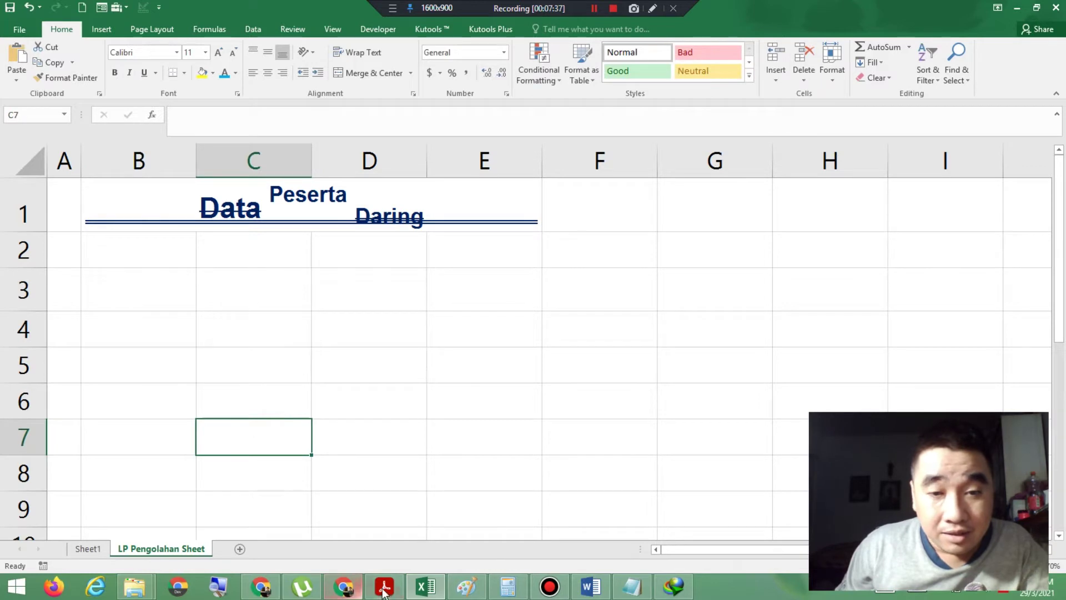
Step: After checking the PDF, make B3:E3 italic and select B3 for the first header
{"action": "left_click", "coordinate": [384, 587]}
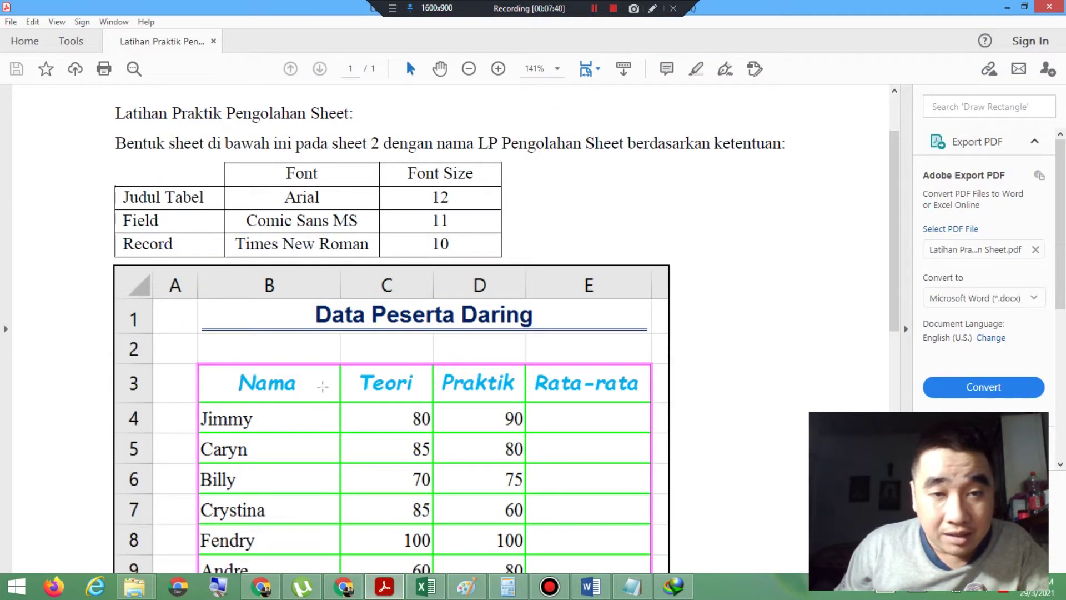
{"action": "left_click", "coordinate": [426, 586]}
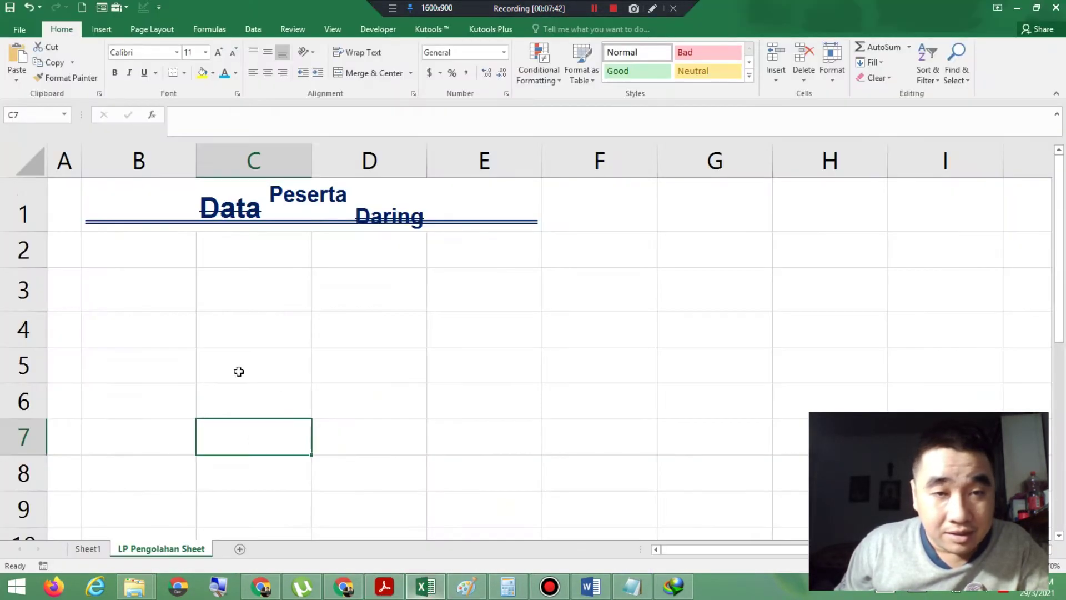
{"action": "left_click_drag", "start_coordinate": [130, 283], "coordinate": [507, 294]}
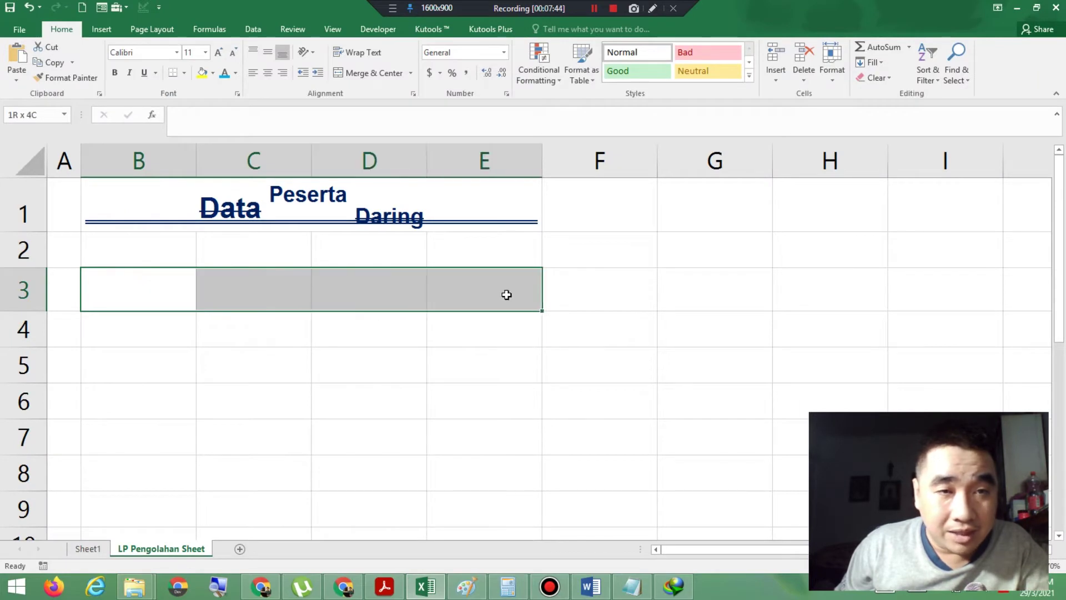
{"action": "left_click", "coordinate": [128, 75]}
{"action": "left_click", "coordinate": [123, 294]}
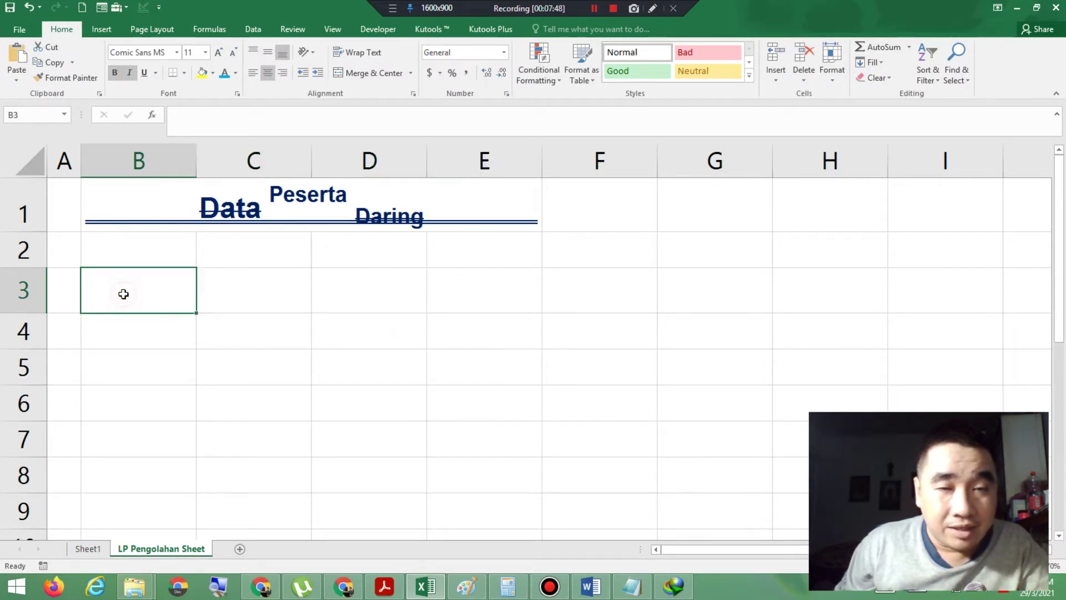
Step: Enter the headers Nama, Teori, Praktik and Rata-rata across B3:E3
{"action": "type", "text": "Nama"}
{"action": "key", "text": "Tab"}
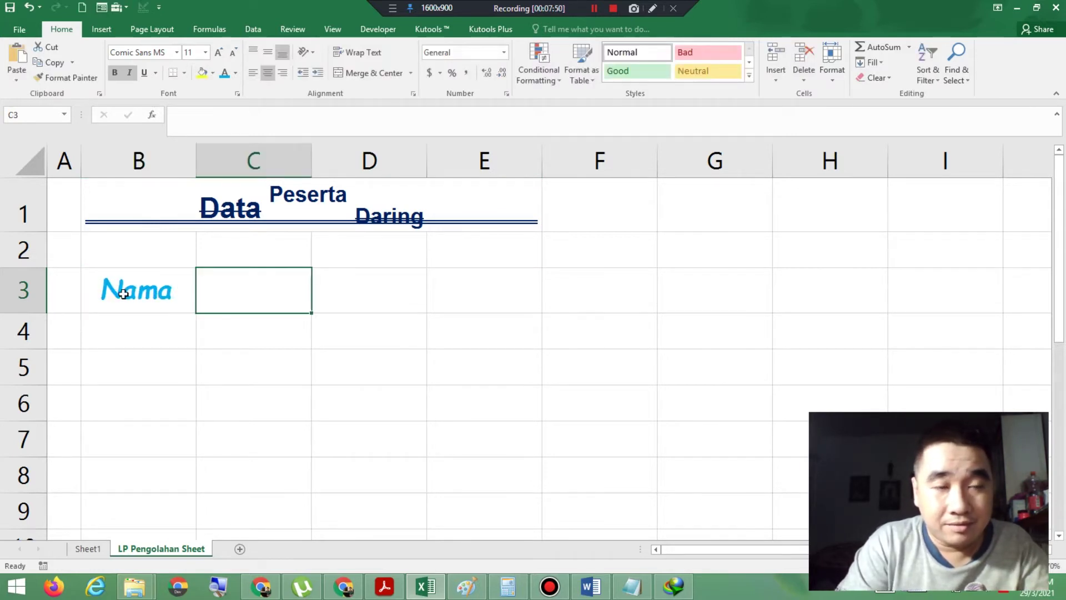
{"action": "type", "text": "Teori"}
{"action": "key", "text": "Tab"}
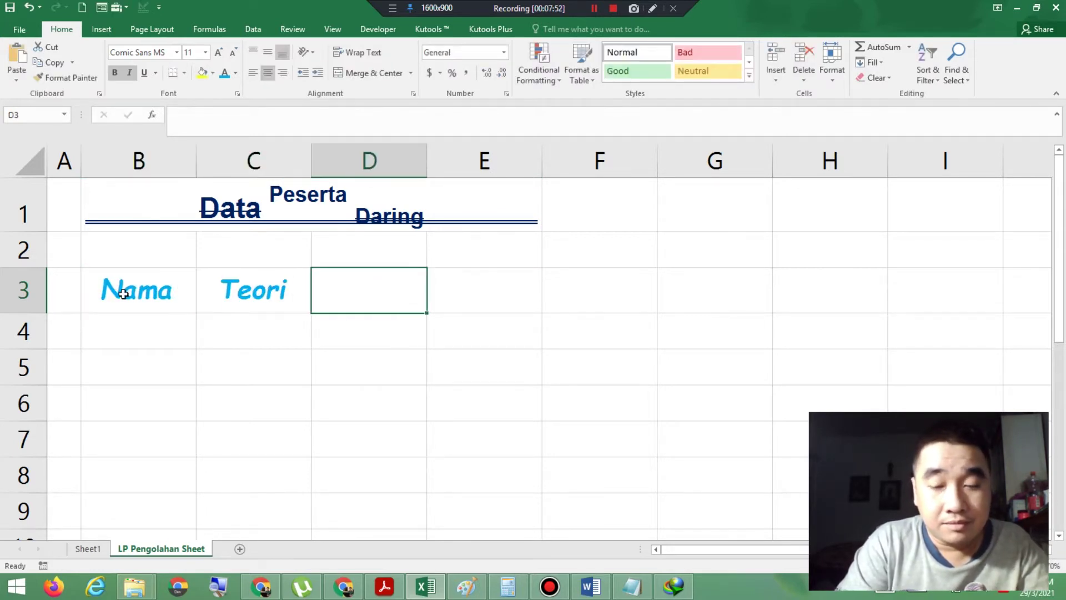
{"action": "type", "text": "Praktik"}
{"action": "key", "text": "Tab"}
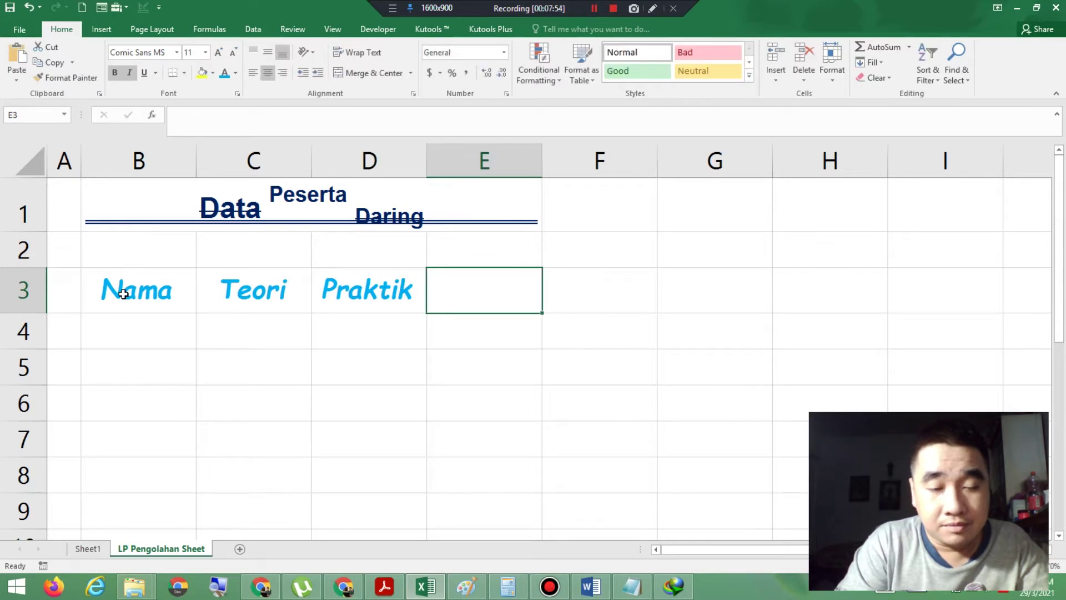
{"action": "type", "text": "Ratar"}
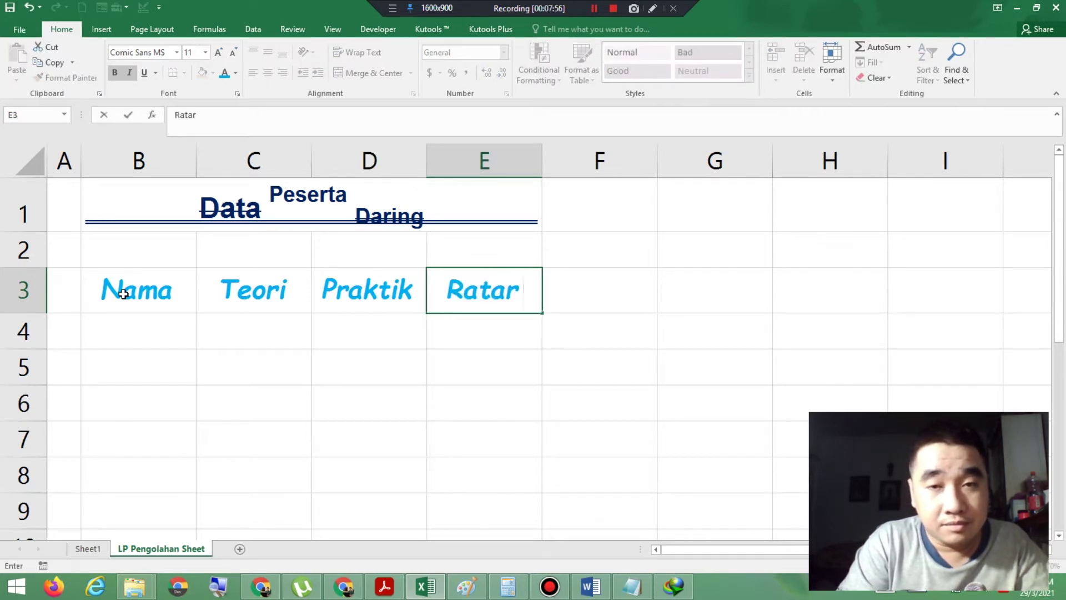
{"action": "key", "text": "BackSpace"}
{"action": "type", "text": "-rata"}
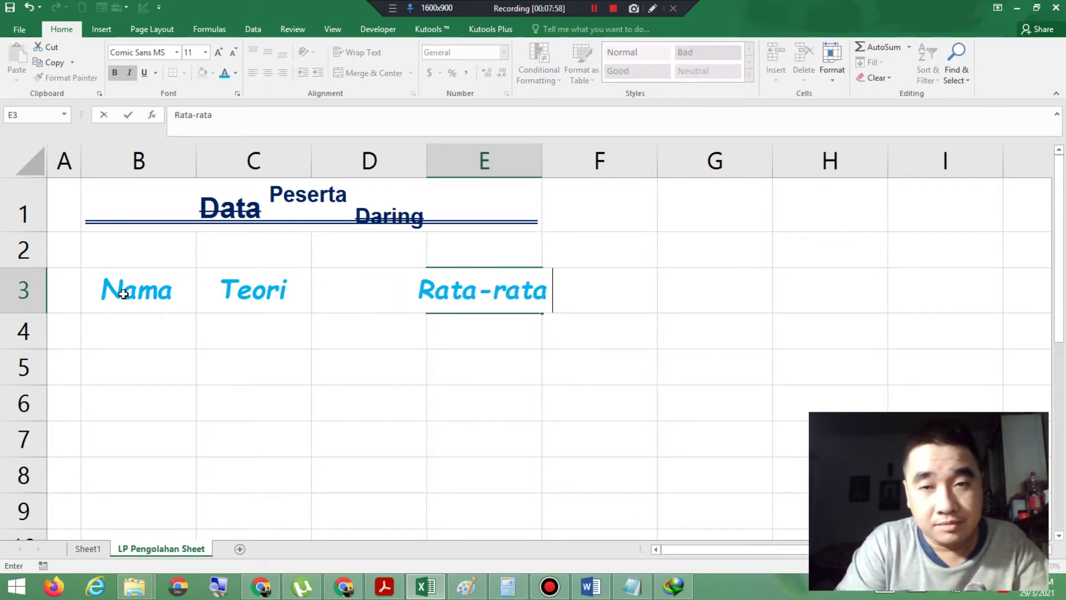
{"action": "key", "text": "Return"}
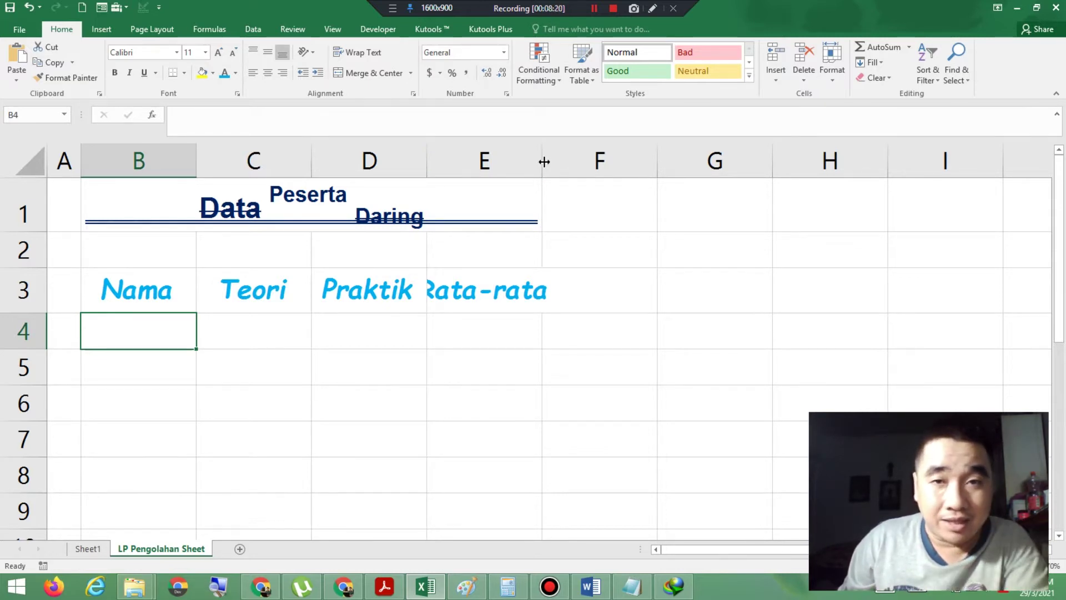
Step: AutoFit column E so 'Rata-rata' fits, using Magnifier briefly and then closing it
{"action": "left_click", "coordinate": [222, 593]}
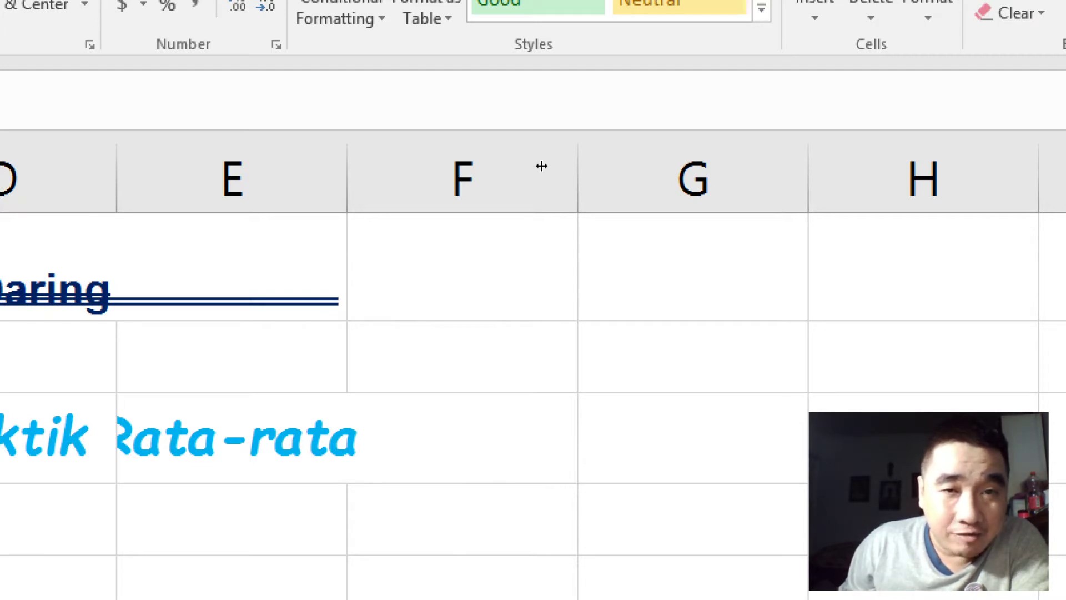
{"action": "double_click", "coordinate": [542, 166]}
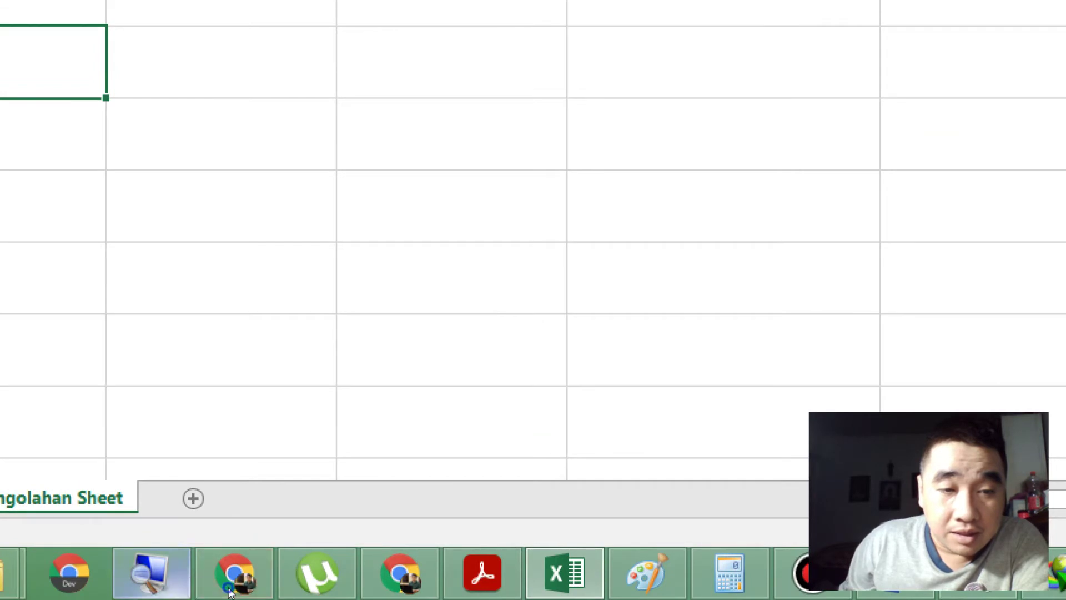
{"action": "right_click", "coordinate": [150, 572]}
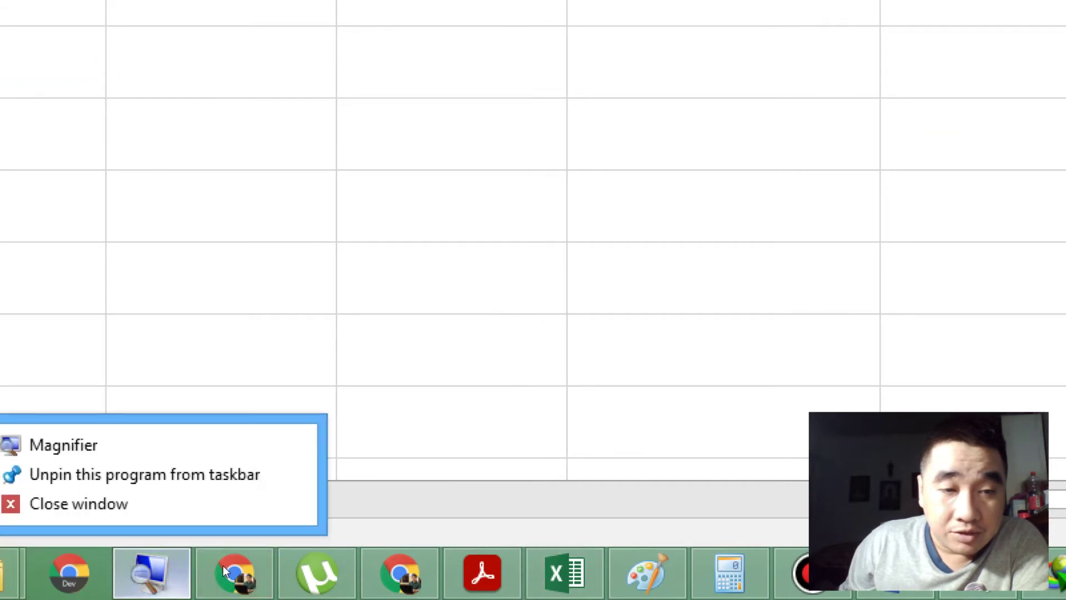
{"action": "left_click", "coordinate": [67, 502]}
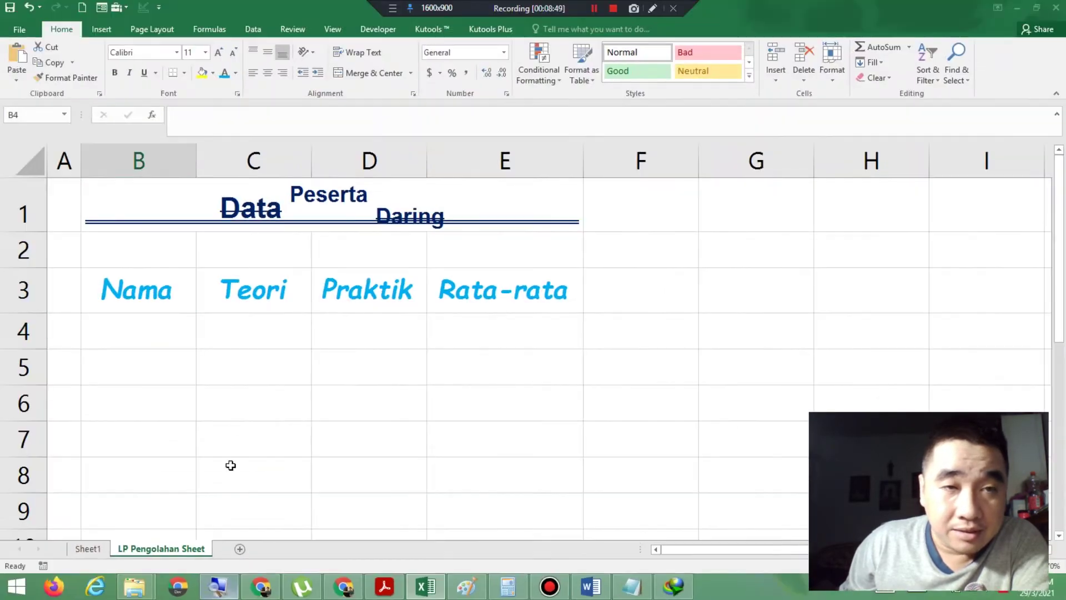
{"action": "left_click", "coordinate": [384, 586]}
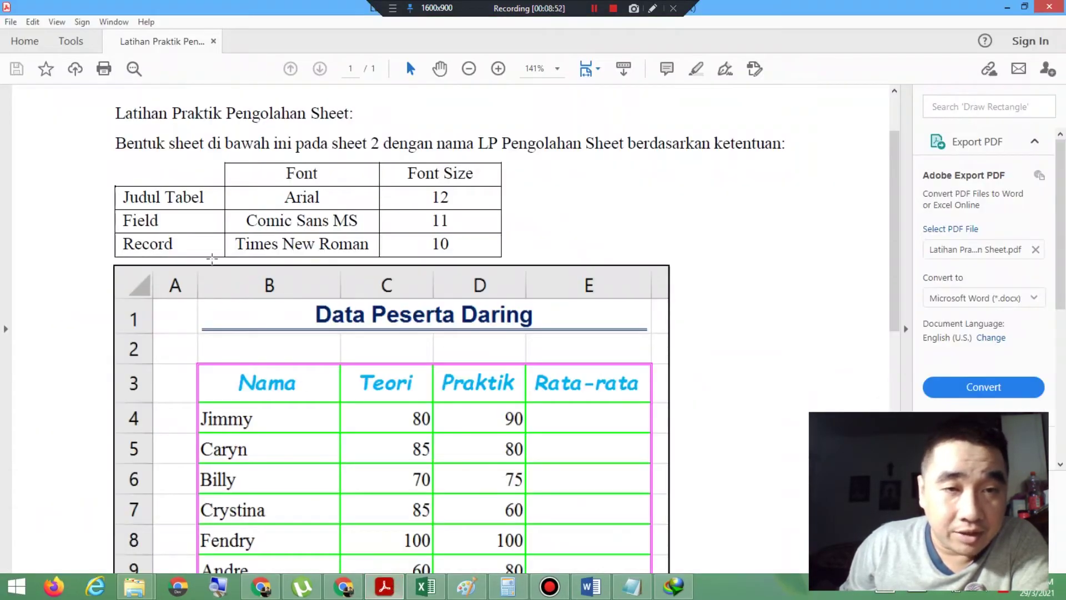
{"action": "scroll", "coordinate": [269, 364], "scroll_direction": "down", "scroll_amount": 2}
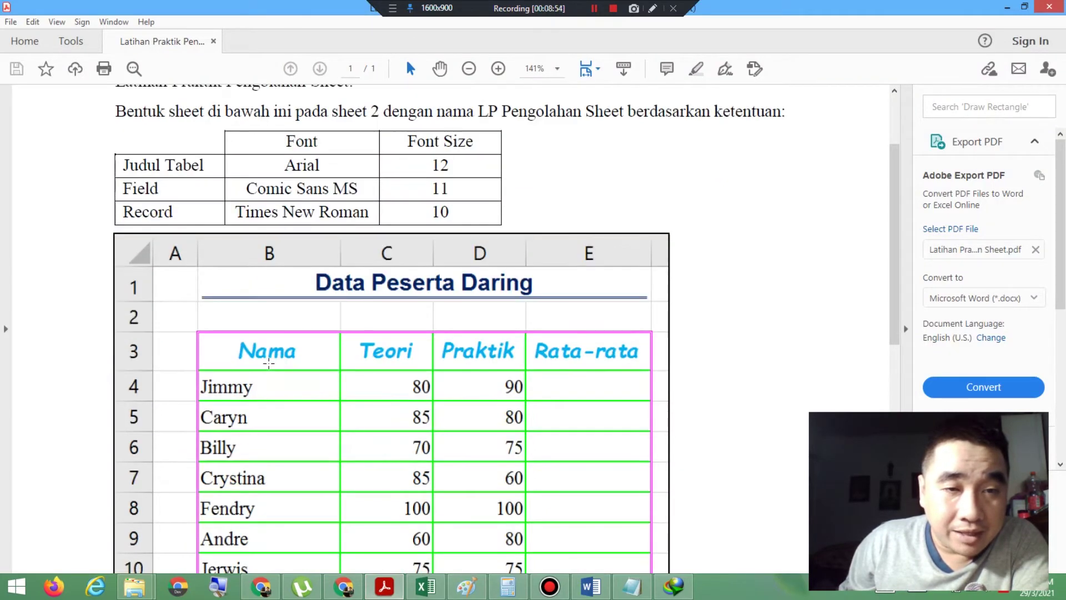
{"action": "scroll", "coordinate": [271, 327], "scroll_direction": "down", "scroll_amount": 1}
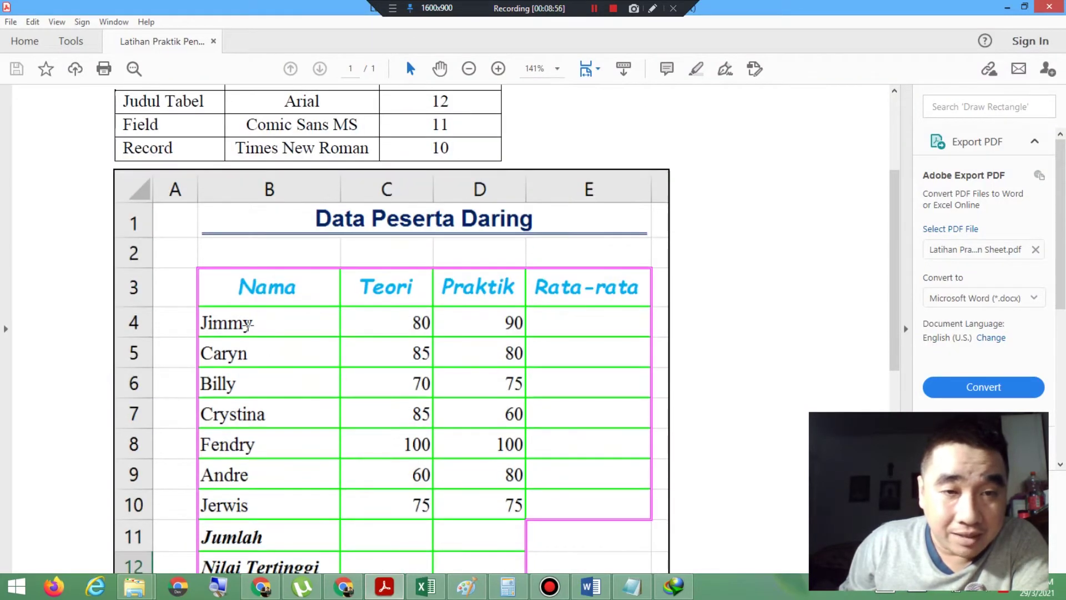
{"action": "scroll", "coordinate": [247, 325], "scroll_direction": "down", "scroll_amount": 2}
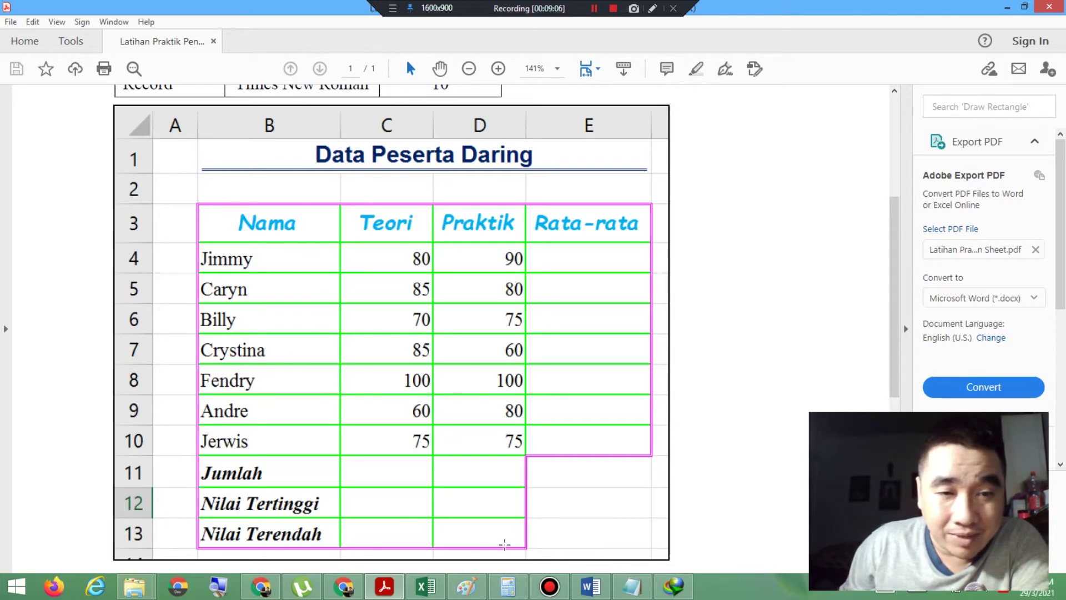
{"action": "left_click", "coordinate": [435, 592]}
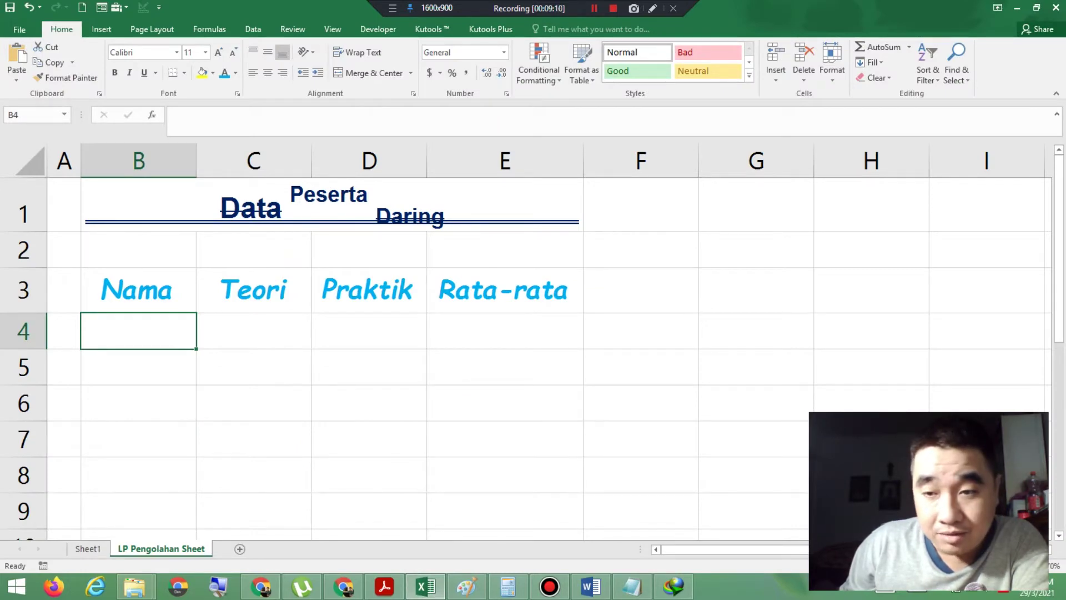
Step: Set the range B4:E13 to Times New Roman, size 10
{"action": "left_click", "coordinate": [937, 566]}
{"action": "left_click", "coordinate": [936, 566]}
{"action": "left_click", "coordinate": [936, 566]}
{"action": "left_click", "coordinate": [936, 566]}
{"action": "left_click", "coordinate": [937, 566]}
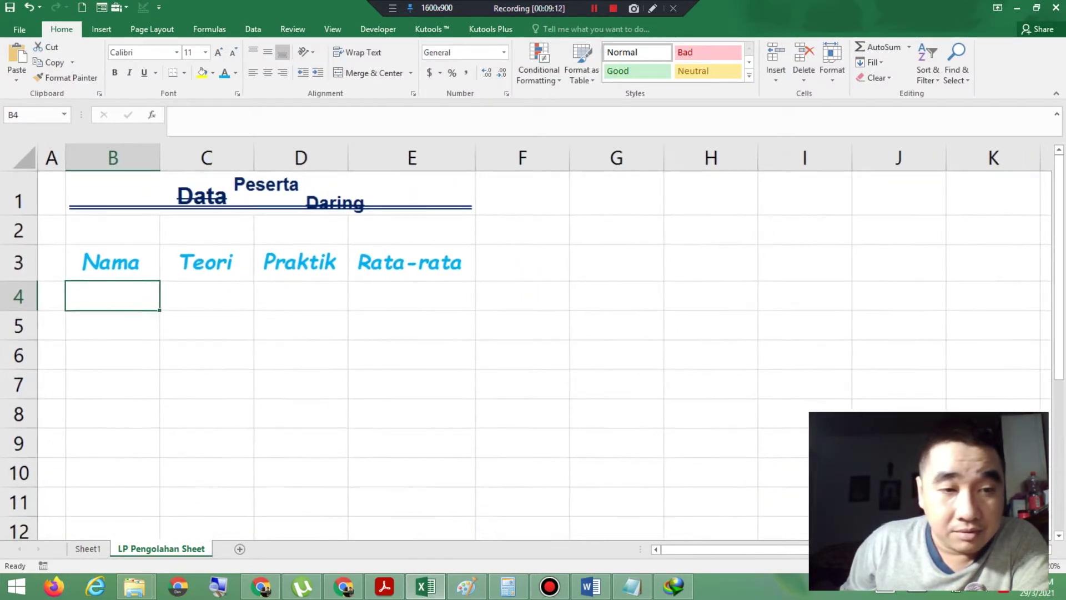
{"action": "left_click", "coordinate": [936, 566]}
{"action": "left_click", "coordinate": [937, 566]}
{"action": "left_click", "coordinate": [937, 566]}
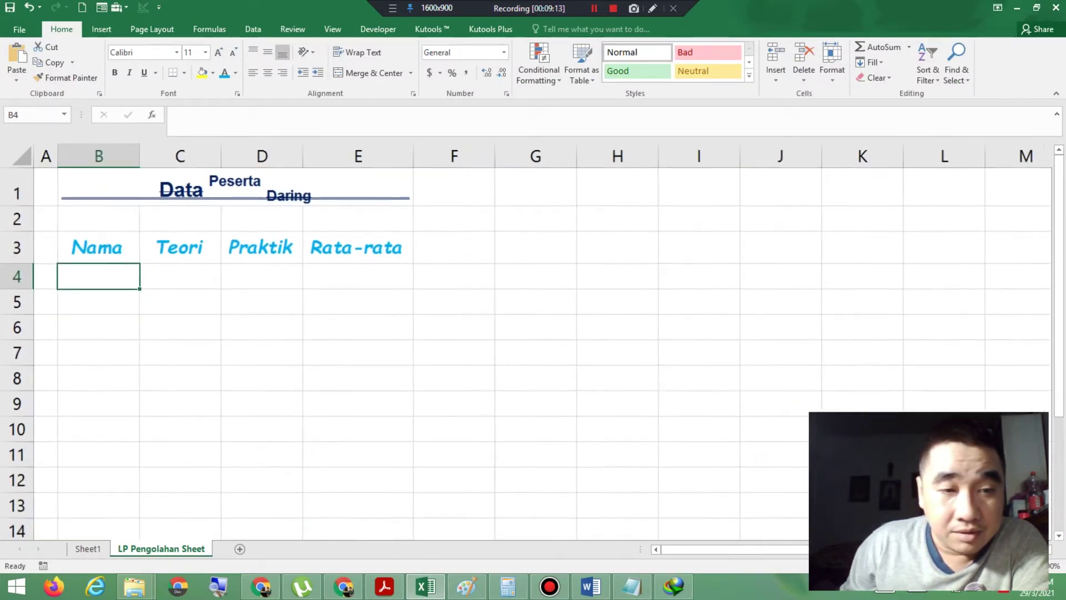
{"action": "left_click", "coordinate": [73, 276]}
{"action": "left_click_drag", "start_coordinate": [76, 276], "coordinate": [356, 510]}
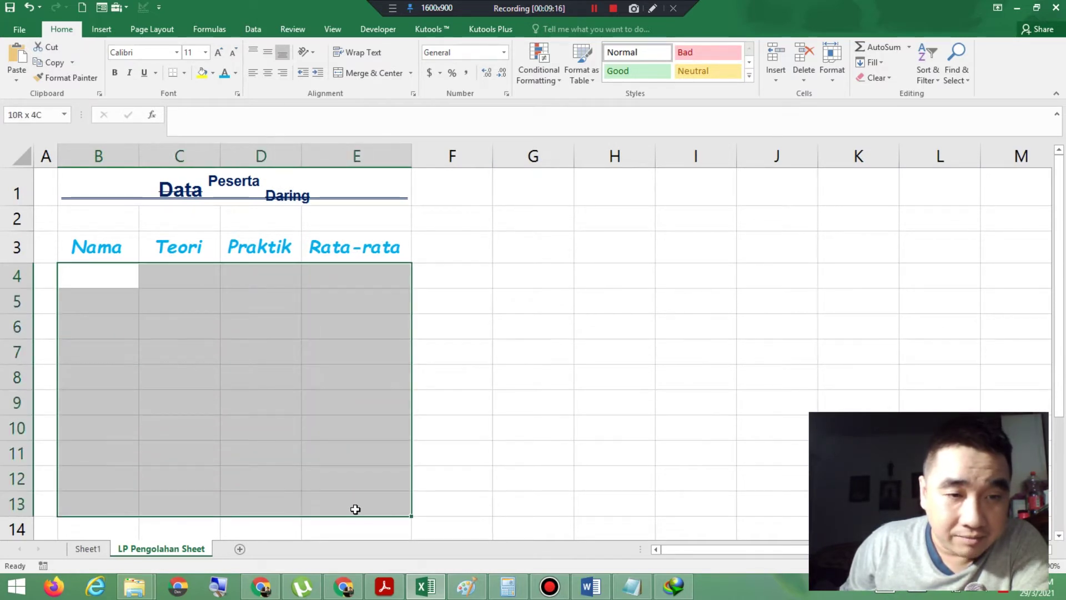
{"action": "left_click", "coordinate": [176, 53]}
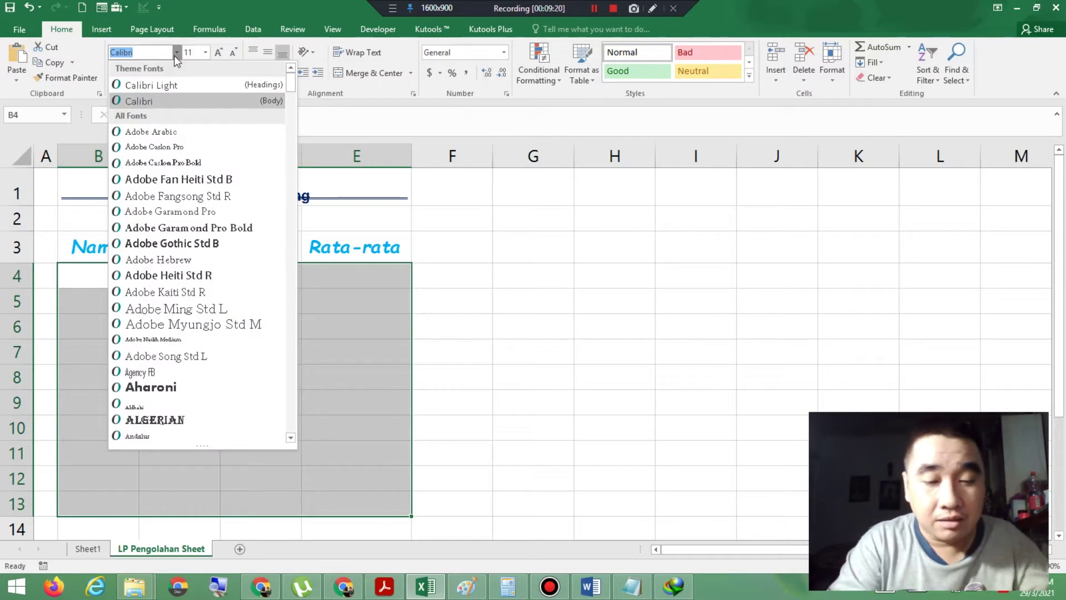
{"action": "type", "text": "Times New Rom"}
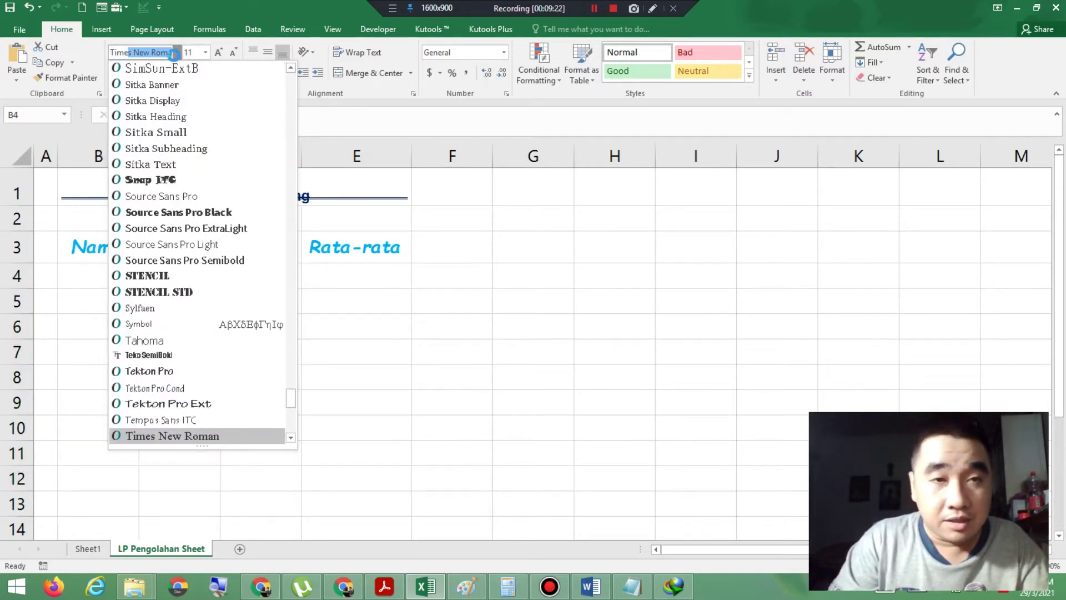
{"action": "left_click", "coordinate": [175, 53]}
{"action": "left_click", "coordinate": [206, 53]}
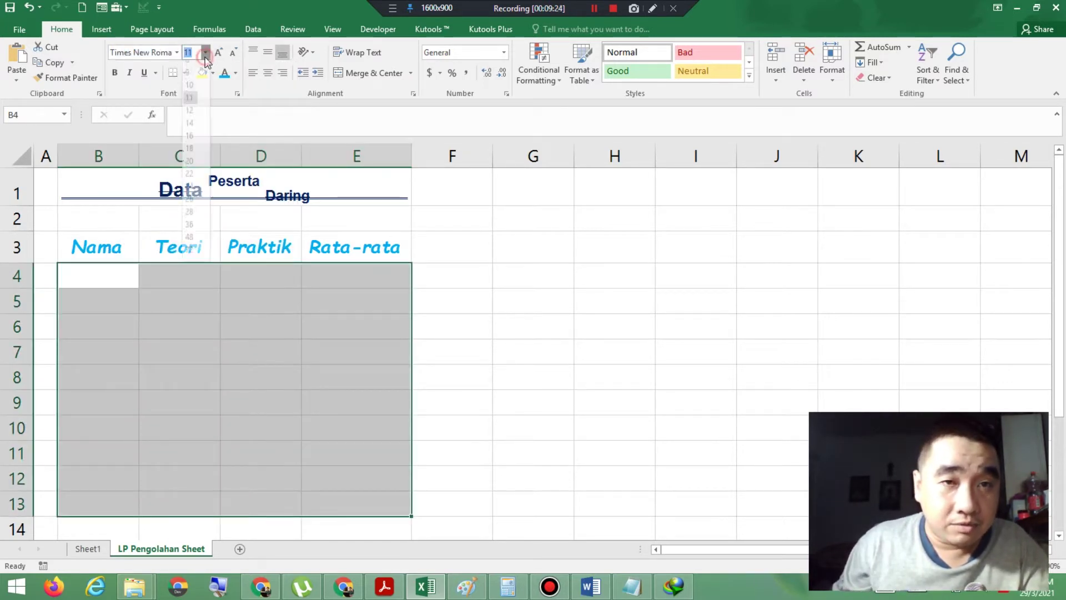
{"action": "left_click", "coordinate": [189, 93]}
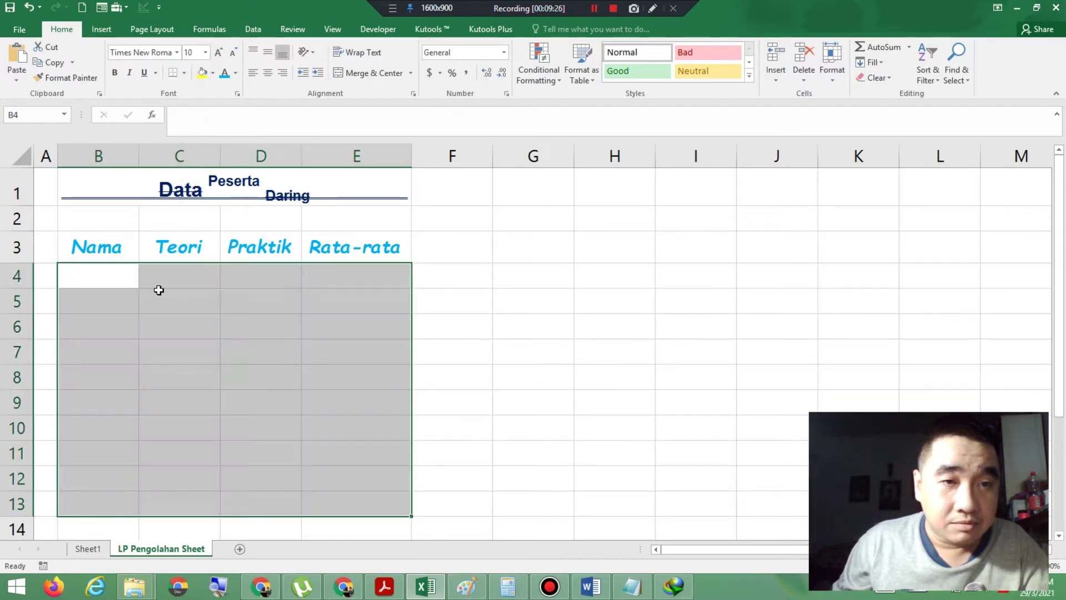
{"action": "left_click", "coordinate": [101, 276]}
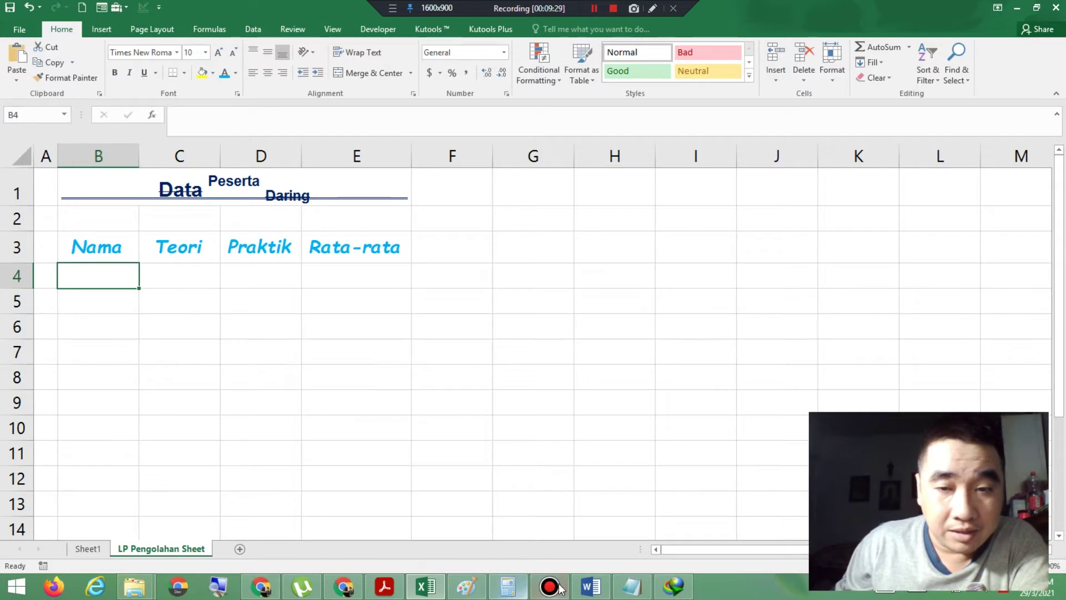
Step: Enter the names Jimmy, Caryn and Billy in B4:B6
{"action": "left_click", "coordinate": [397, 591]}
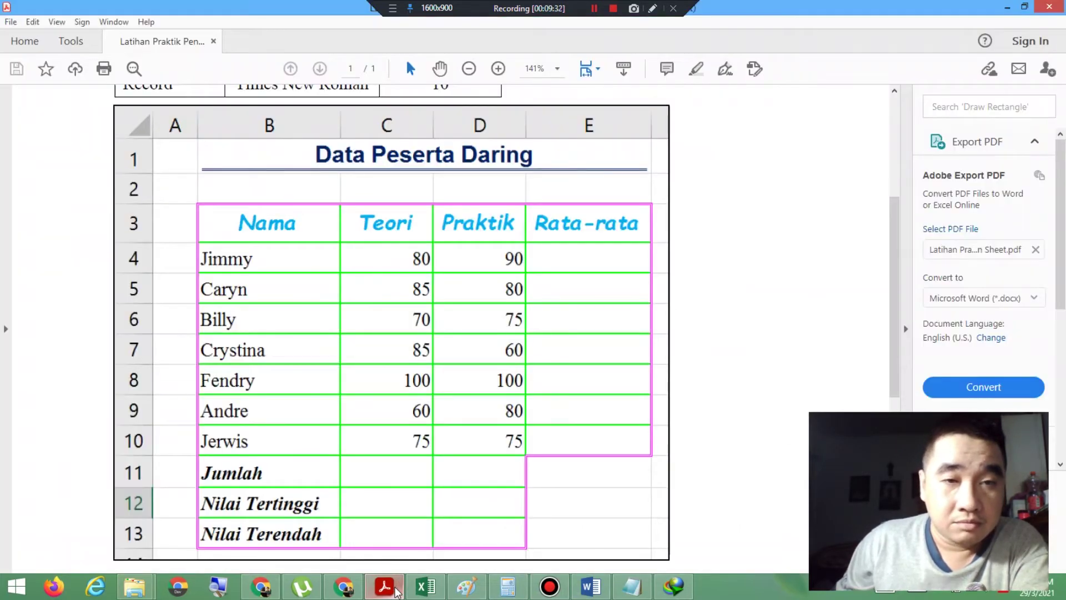
{"action": "left_click", "coordinate": [425, 586]}
{"action": "left_click", "coordinate": [112, 279]}
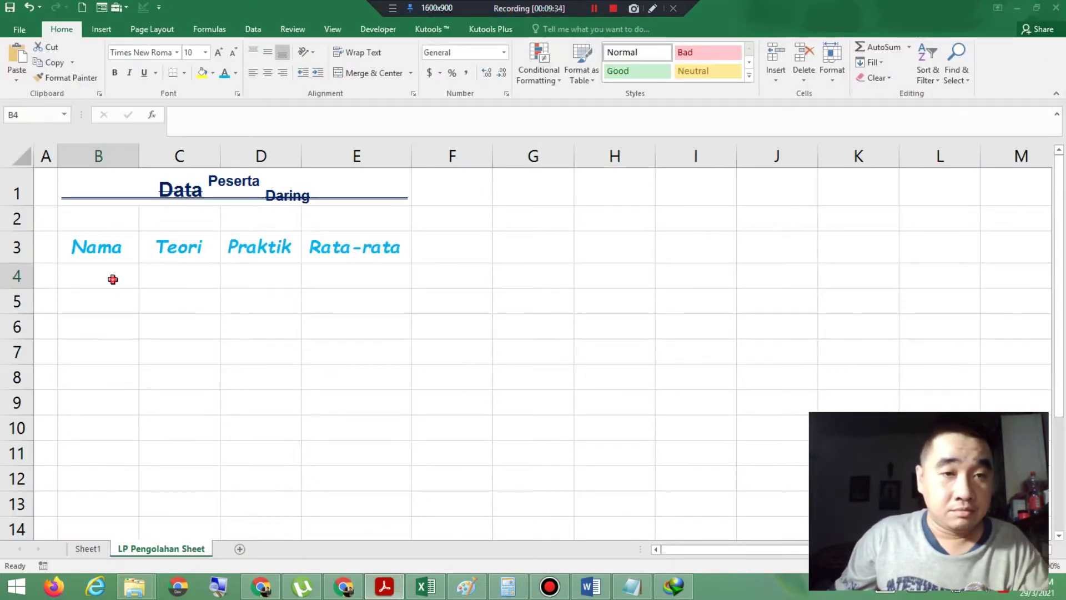
{"action": "type", "text": "Jimmy"}
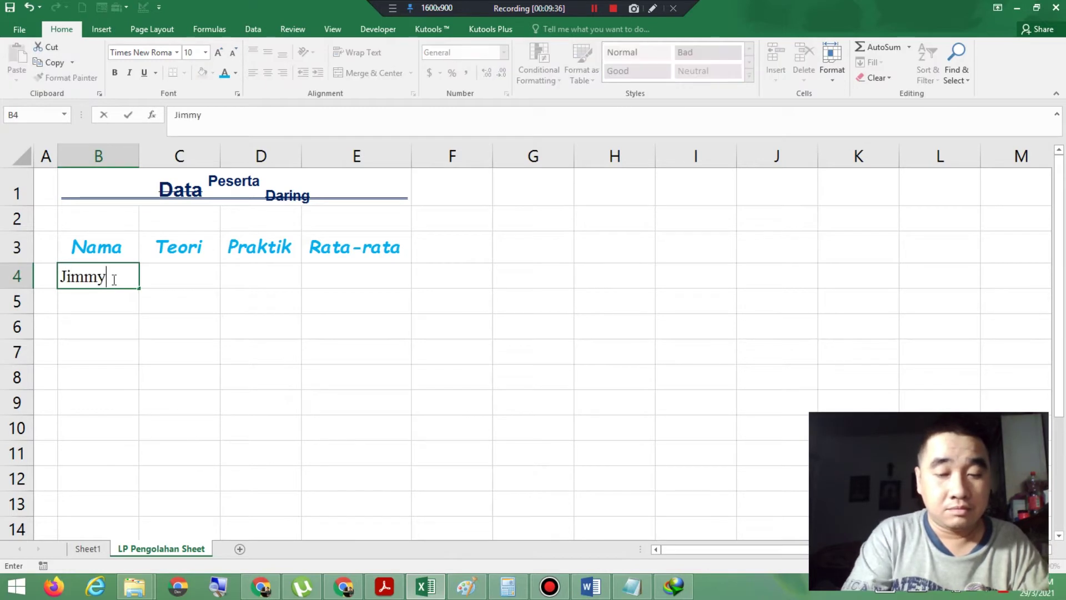
{"action": "key", "text": "Return"}
{"action": "type", "text": "Caryn"}
{"action": "key", "text": "Return"}
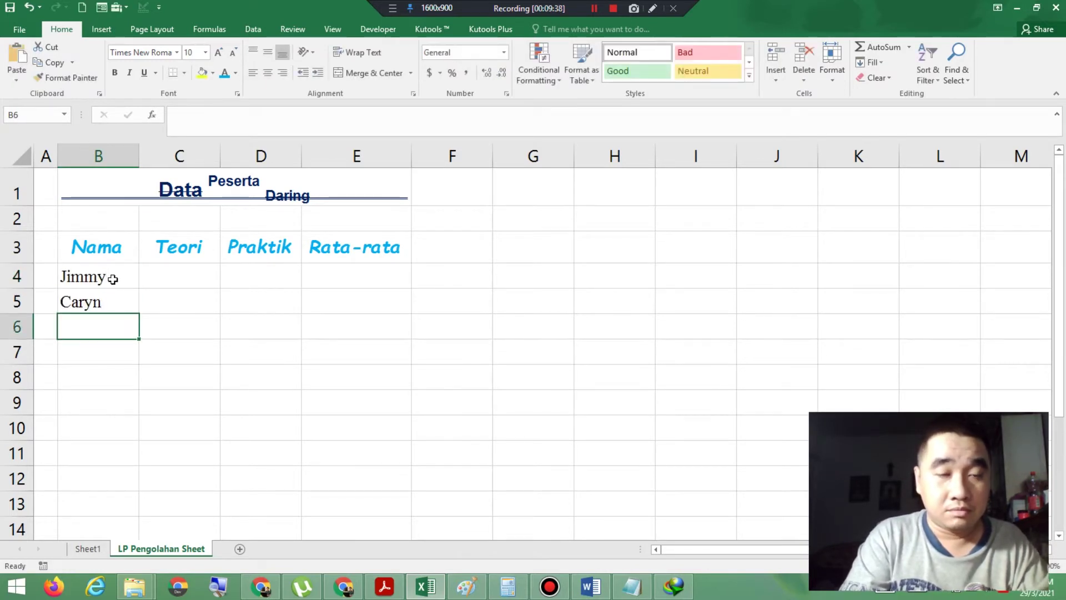
{"action": "type", "text": "Billy"}
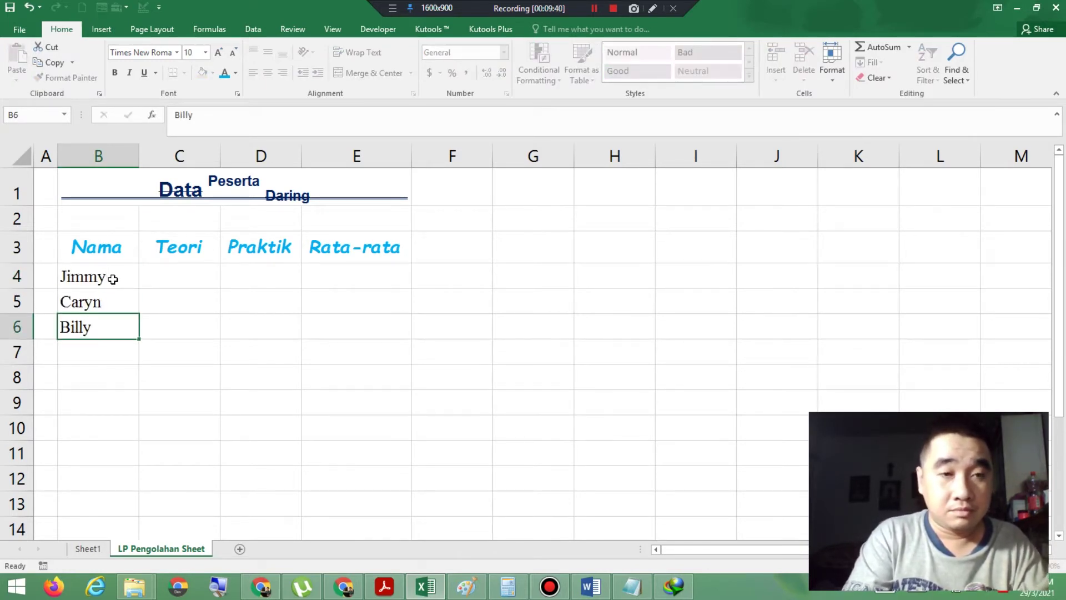
{"action": "key", "text": "Return"}
Step: Add Crystina, Fendry, Andre and Jerwis in B7:B10, then show the reference PDF
{"action": "left_click", "coordinate": [383, 587]}
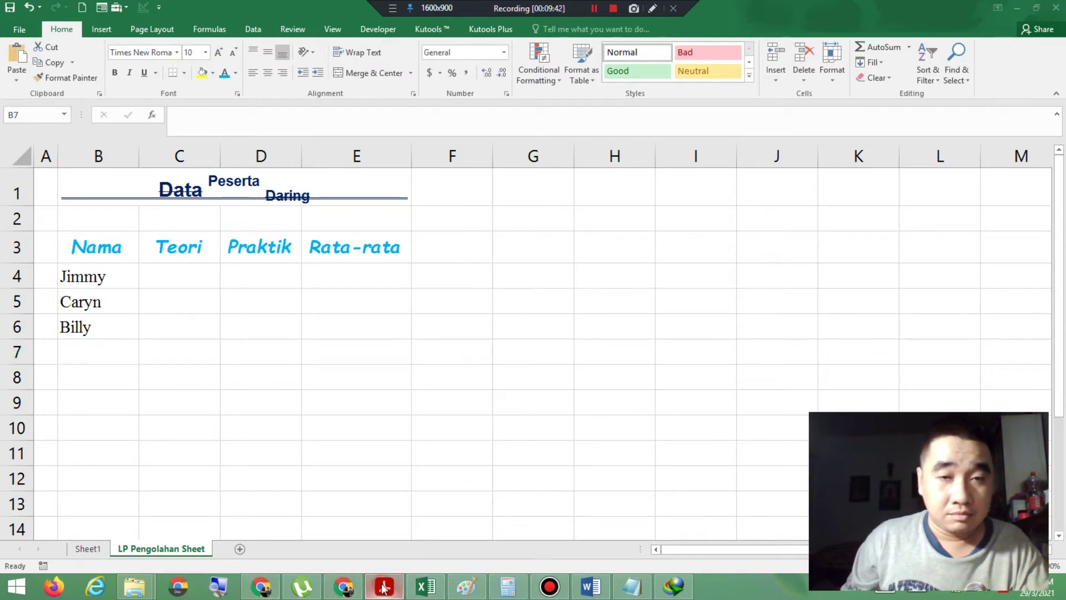
{"action": "left_click", "coordinate": [383, 586]}
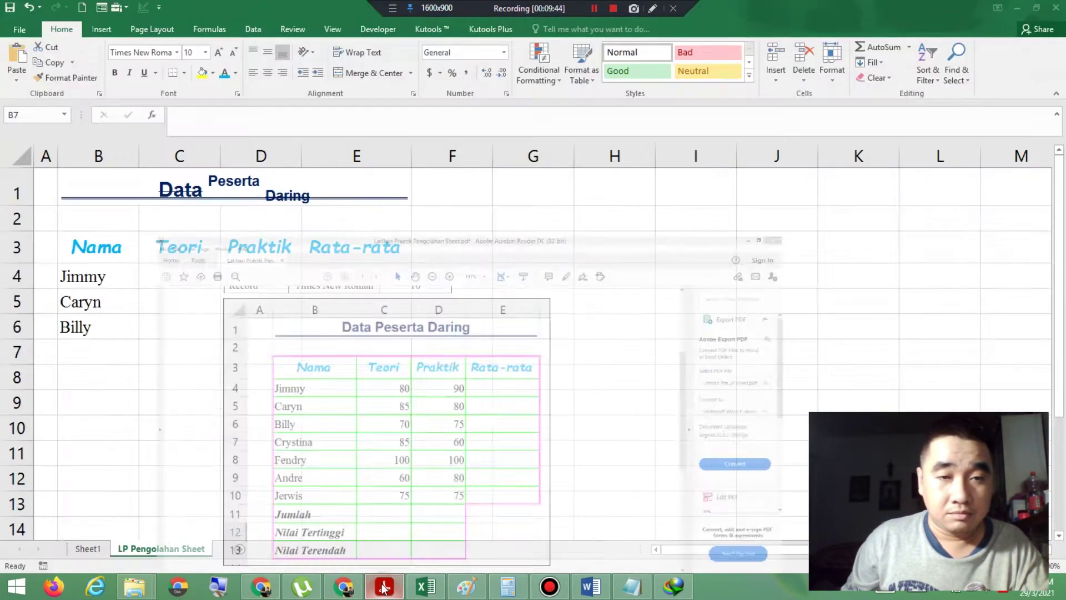
{"action": "type", "text": "C"}
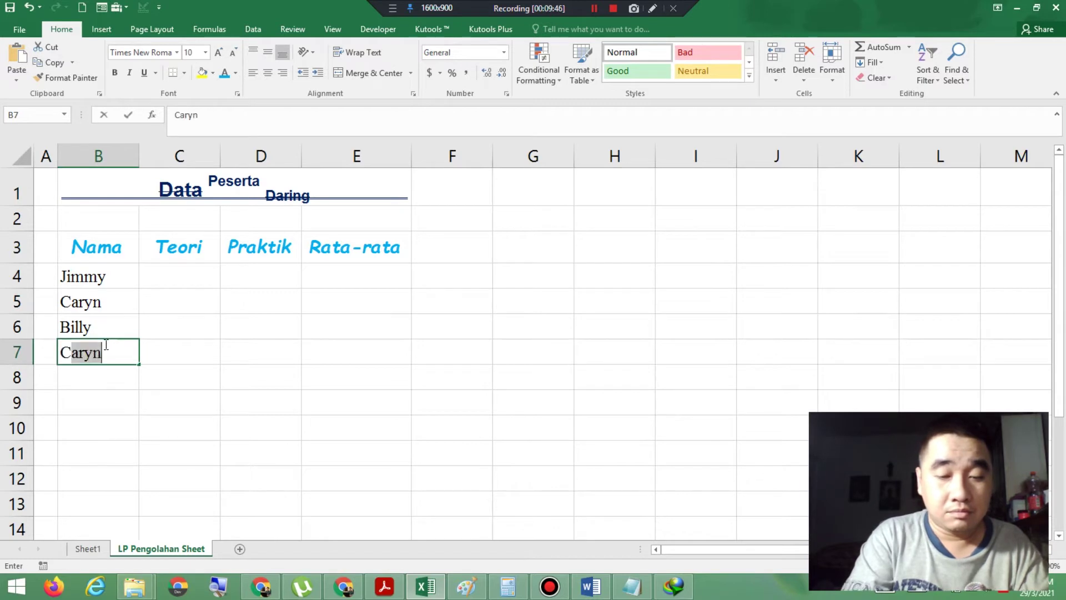
{"action": "type", "text": "rystina"}
{"action": "key", "text": "Return"}
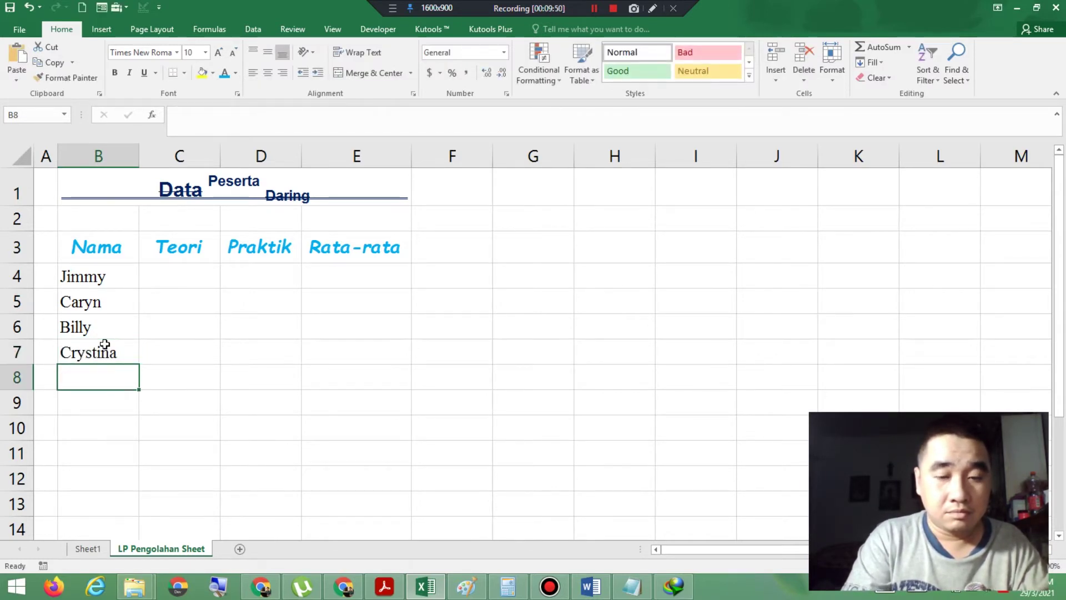
{"action": "type", "text": "Fendry"}
{"action": "key", "text": "Return"}
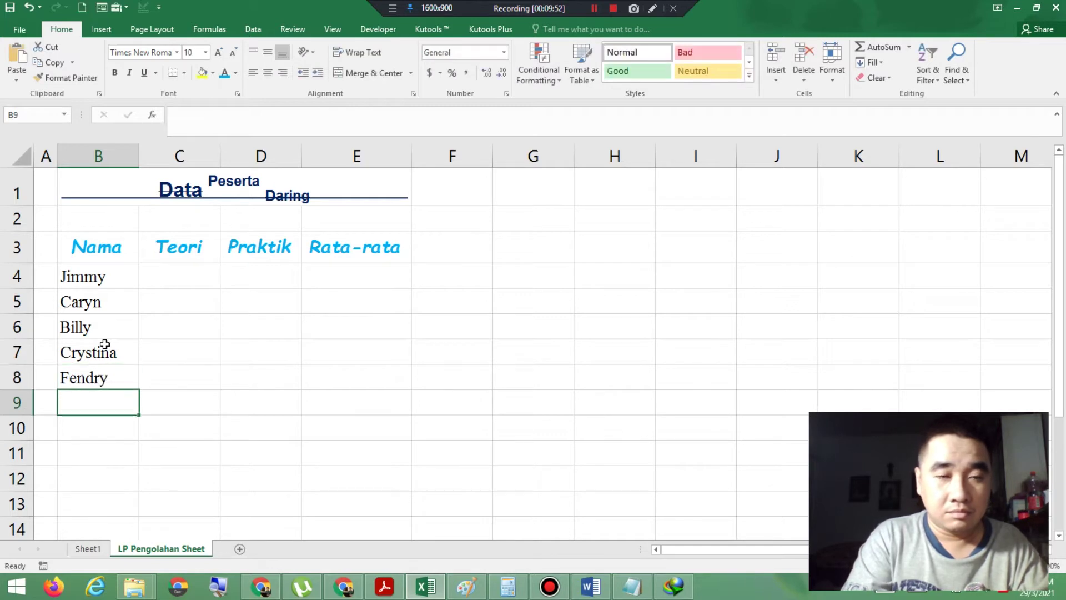
{"action": "type", "text": "Andre"}
{"action": "key", "text": "Return"}
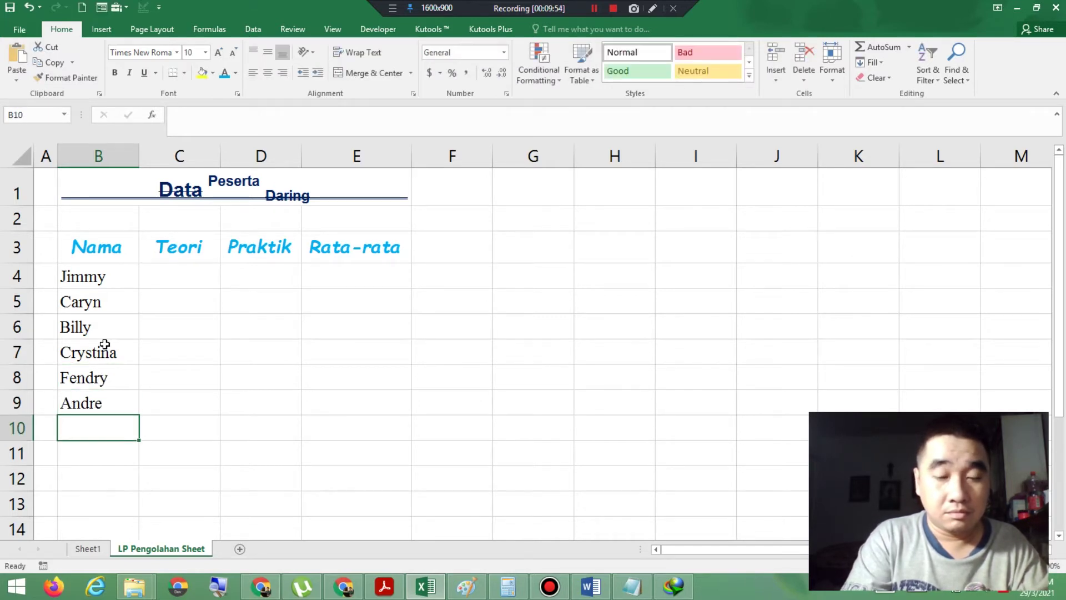
{"action": "type", "text": "Jerwia"}
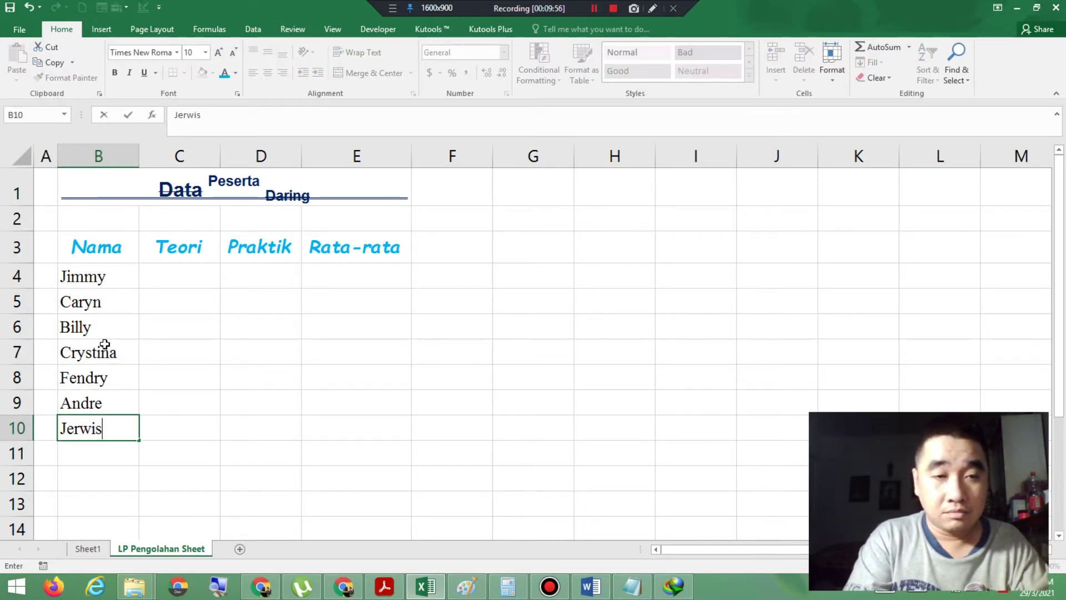
{"action": "key", "text": "Return"}
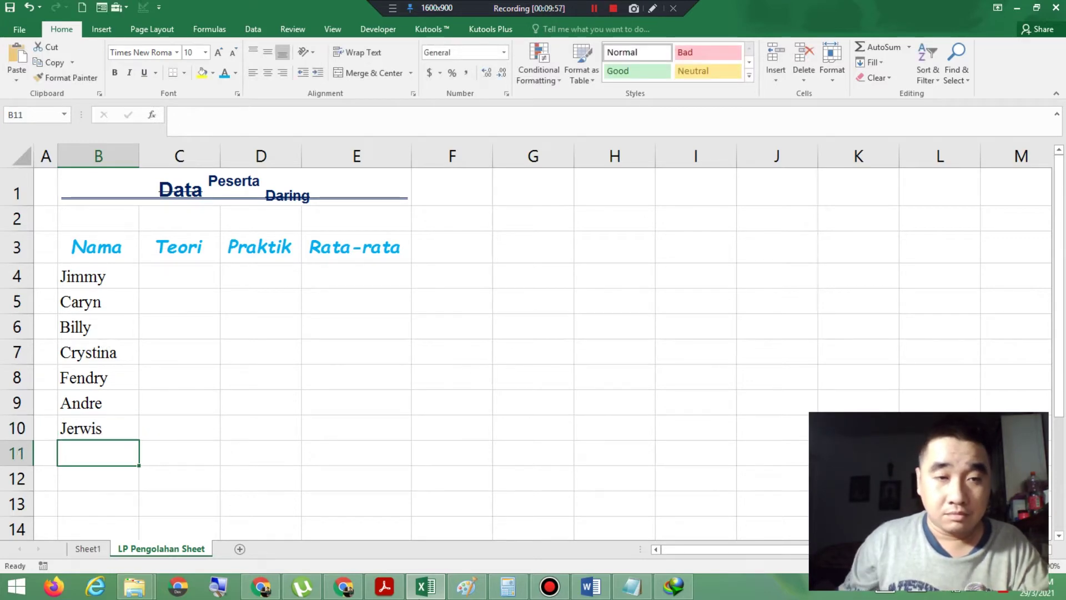
{"action": "left_click", "coordinate": [393, 589]}
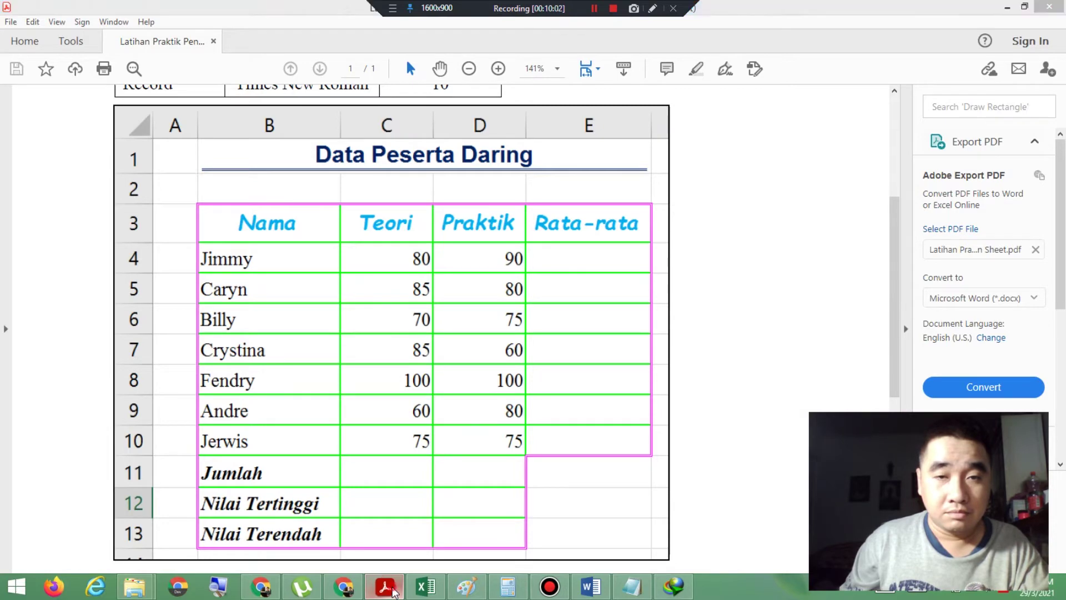
Step: Enter Teori scores 80, 85 and 70 in C4:C6
{"action": "left_click", "coordinate": [426, 586]}
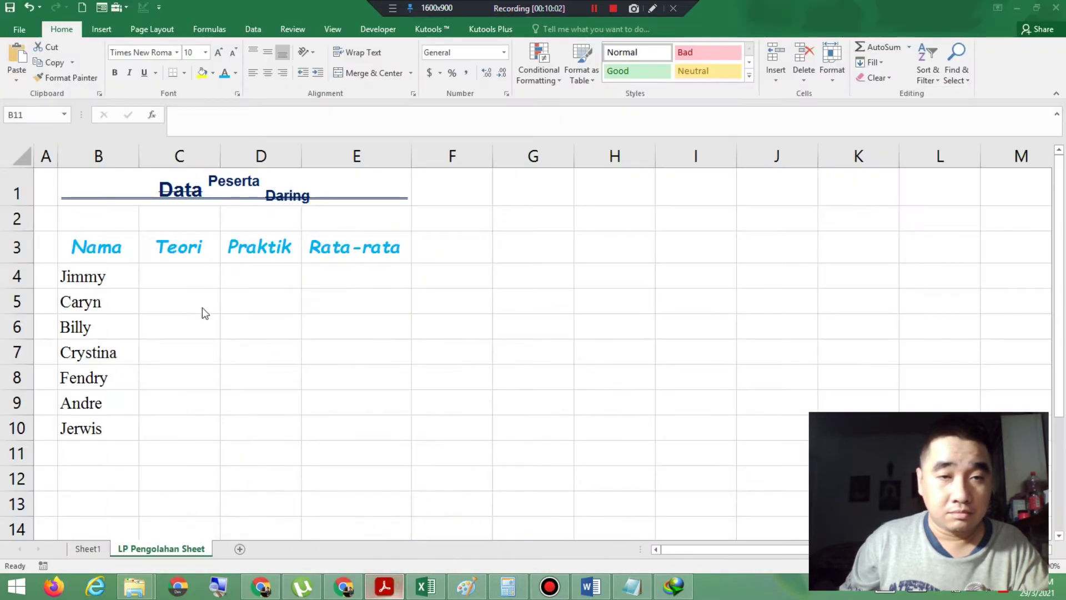
{"action": "left_click", "coordinate": [194, 278]}
{"action": "type", "text": "808"}
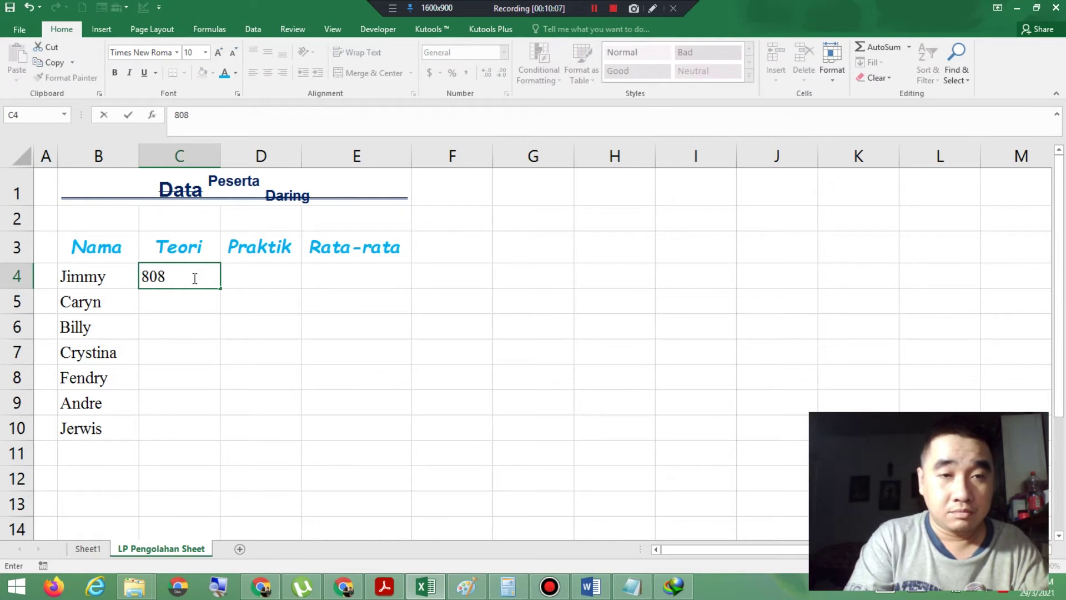
{"action": "key", "text": "BackSpace"}
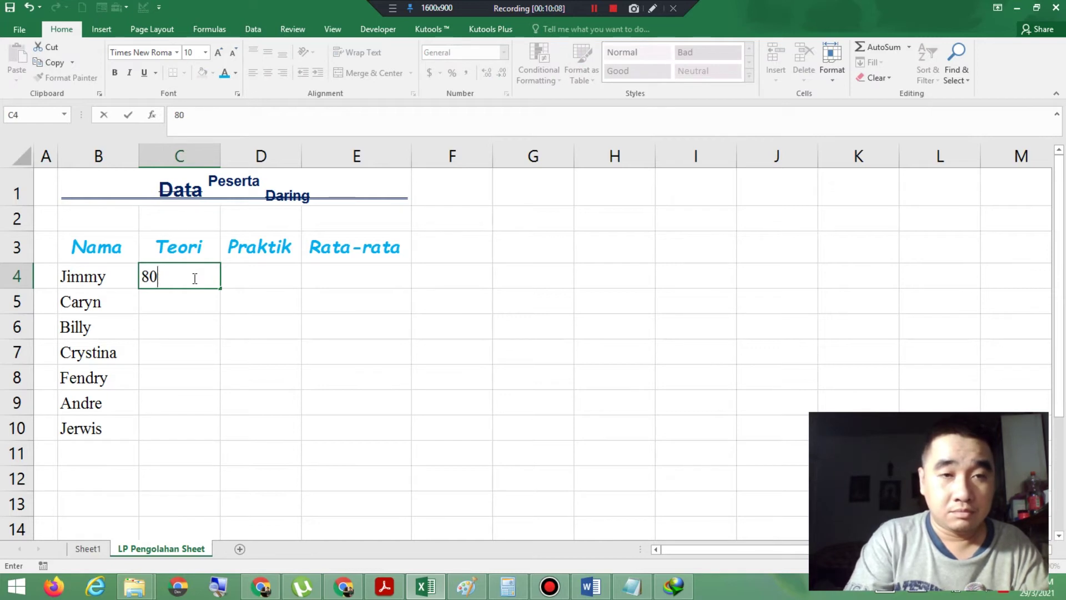
{"action": "key", "text": "Return"}
{"action": "type", "text": "85"}
{"action": "key", "text": "Return"}
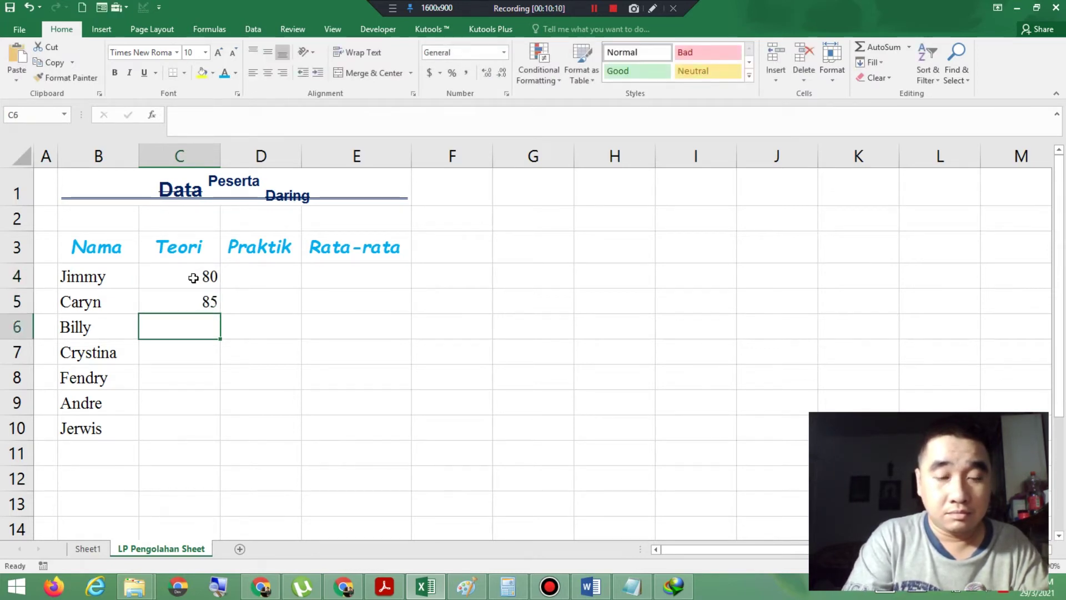
{"action": "type", "text": "70"}
{"action": "key", "text": "Return"}
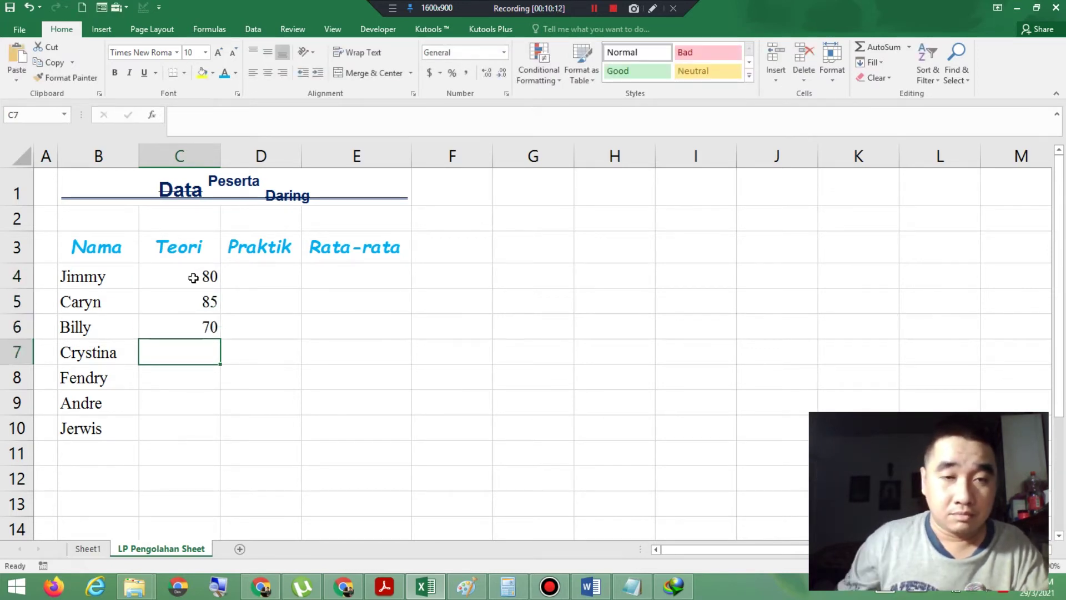
Step: Enter the remaining Teori scores 85, 100, 60 and 75 in C7:C10
{"action": "left_click", "coordinate": [383, 587]}
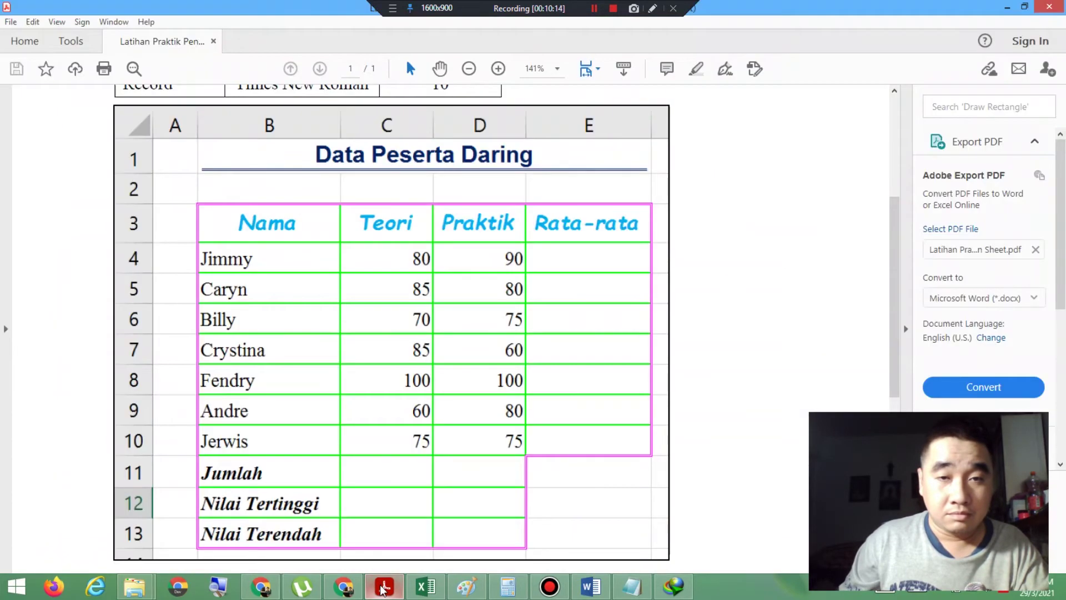
{"action": "left_click", "coordinate": [383, 588]}
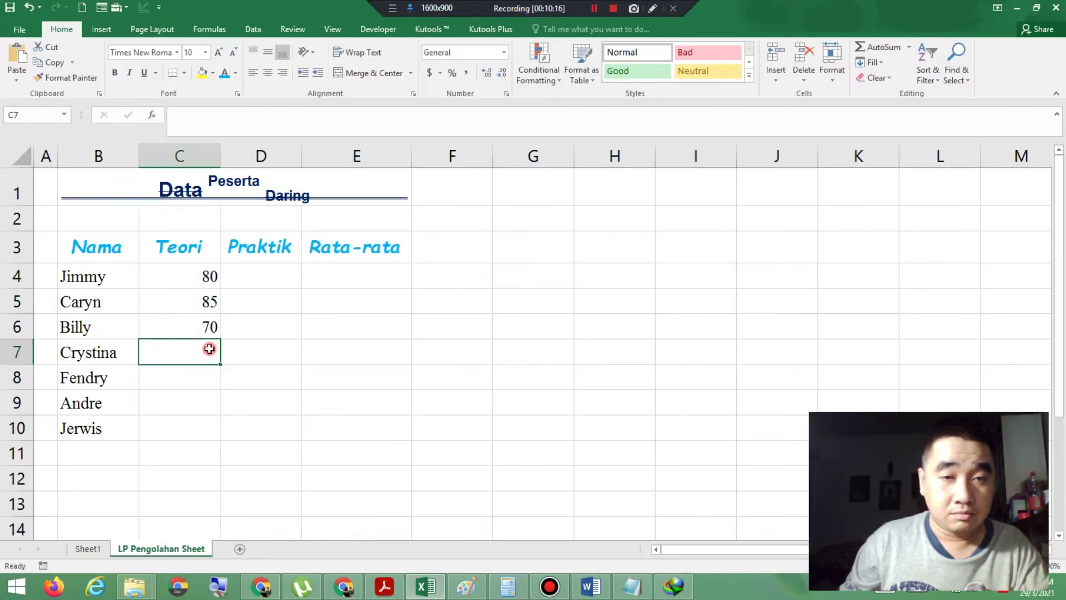
{"action": "type", "text": "85"}
{"action": "key", "text": "Return"}
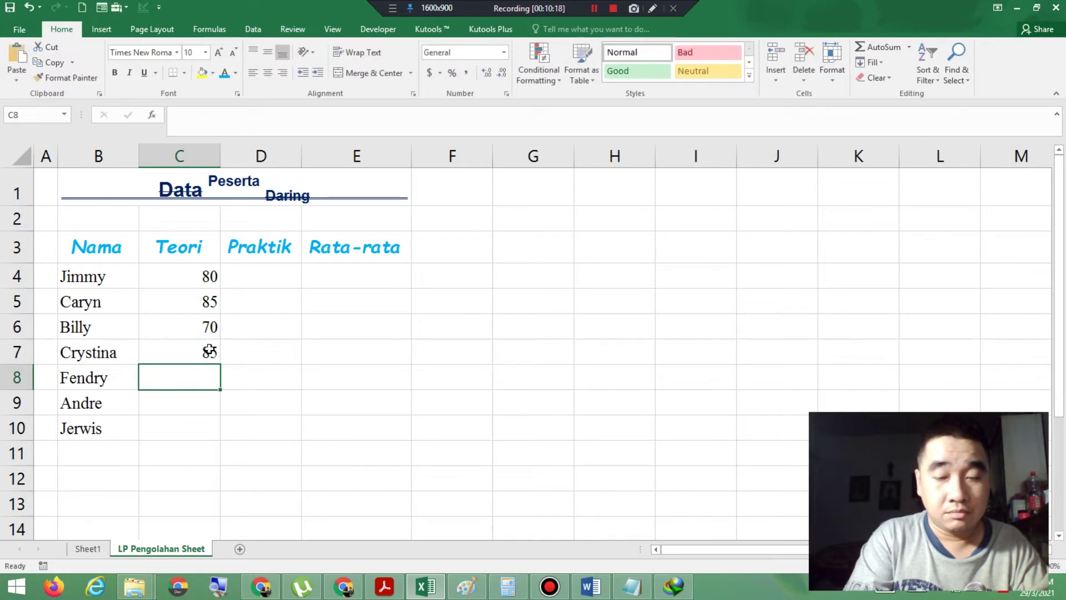
{"action": "type", "text": "100"}
{"action": "key", "text": "Return"}
{"action": "type", "text": "60"}
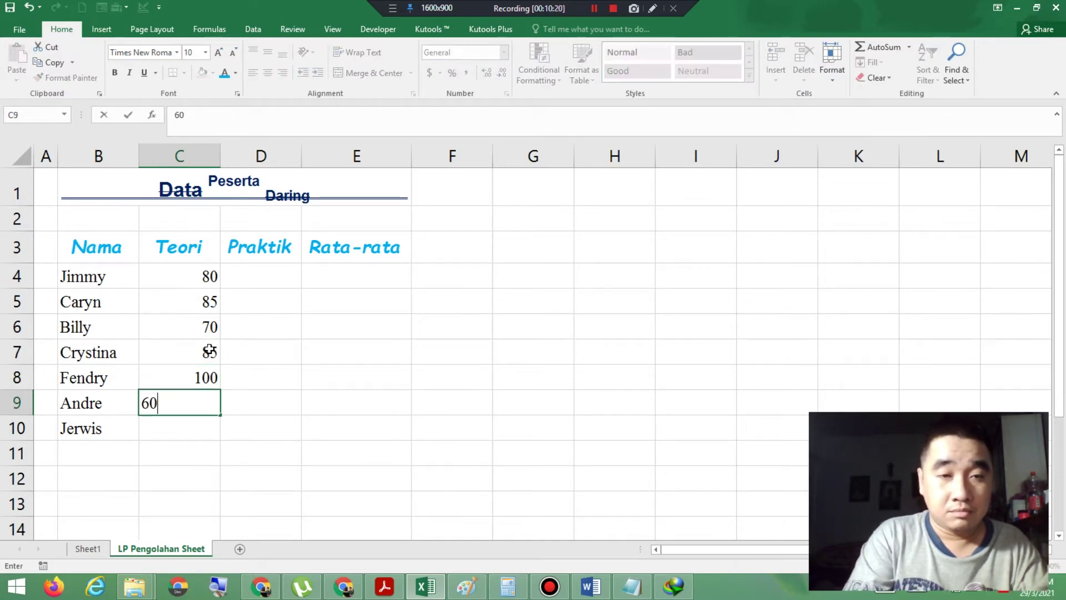
{"action": "key", "text": "Return"}
{"action": "left_click", "coordinate": [383, 587]}
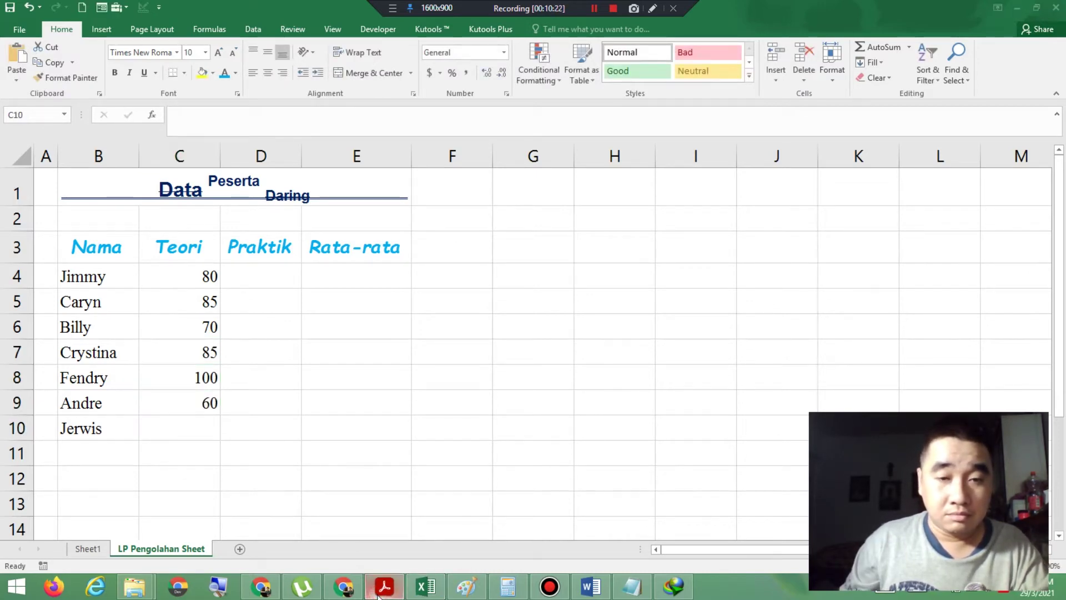
{"action": "left_click", "coordinate": [381, 589]}
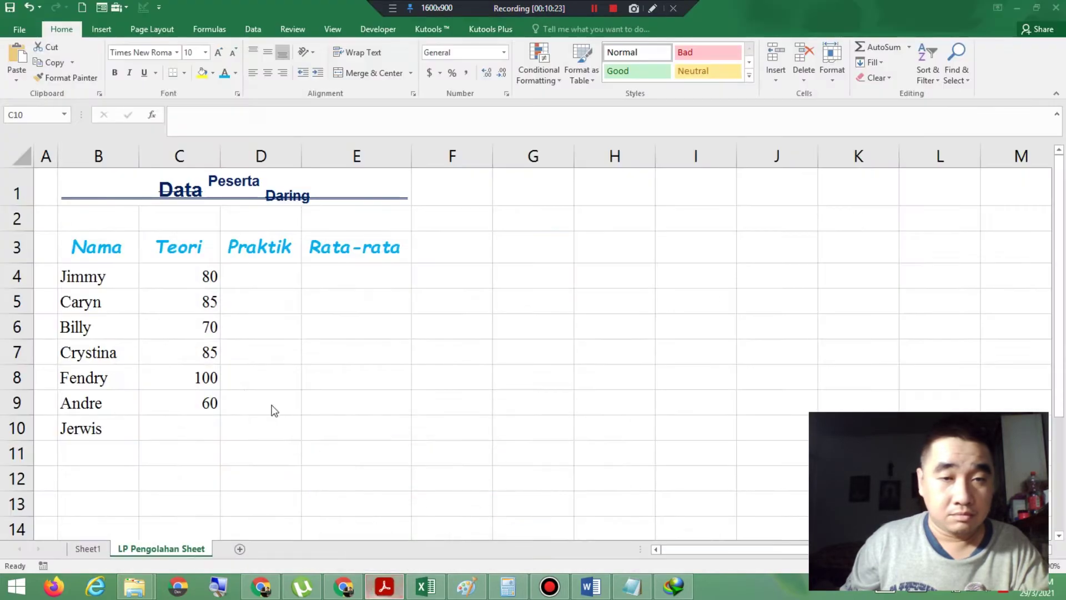
{"action": "left_click", "coordinate": [201, 427]}
{"action": "type", "text": "75"}
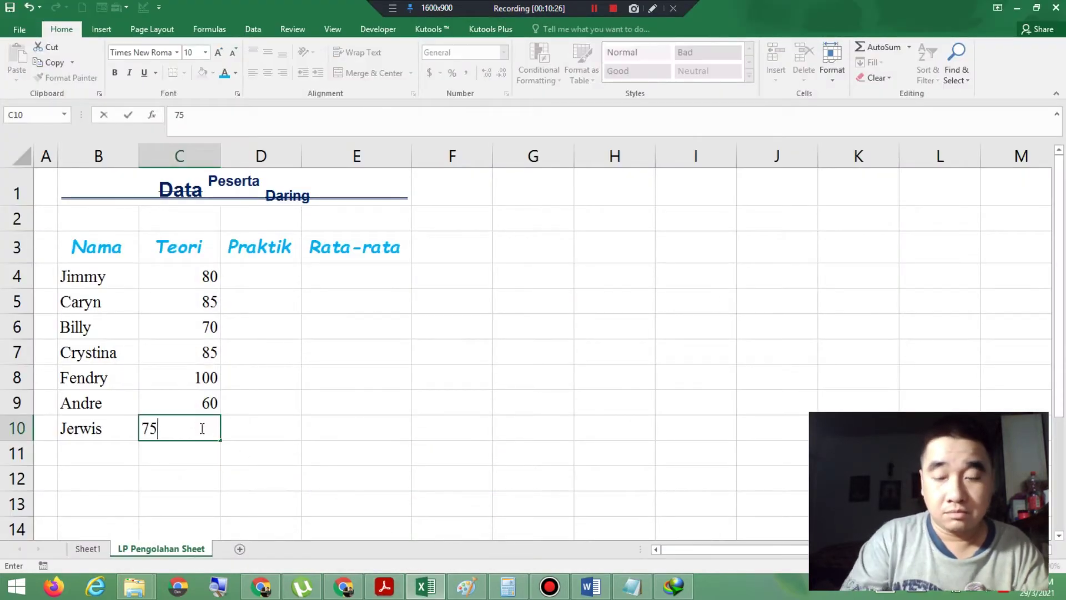
{"action": "key", "text": "Tab"}
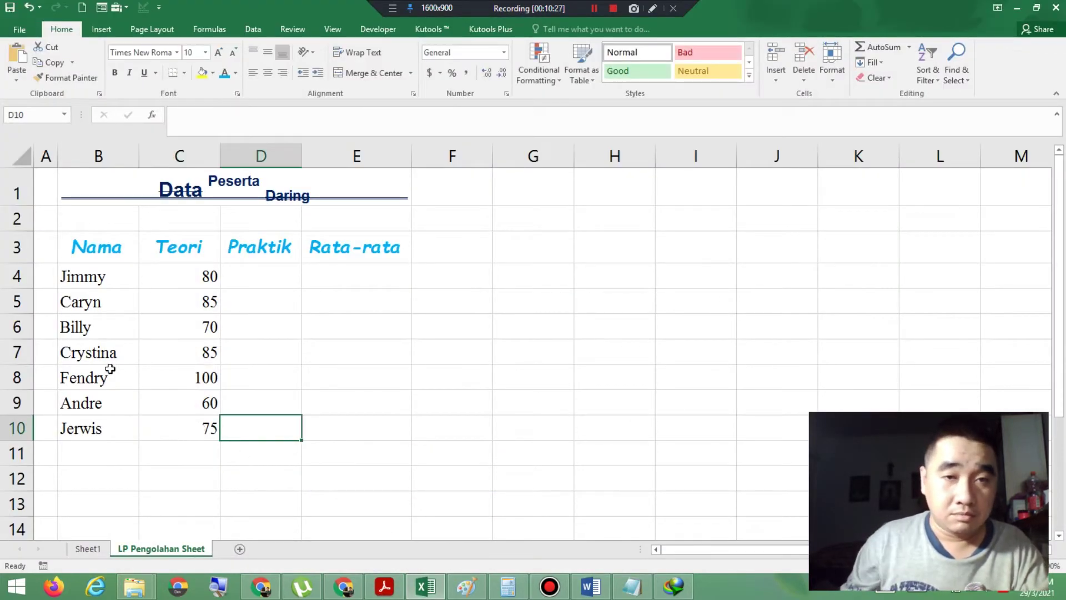
{"action": "left_click", "coordinate": [257, 278]}
Step: Enter Praktik scores 90, 80 and 75 in D4:D6
{"action": "left_click", "coordinate": [385, 586]}
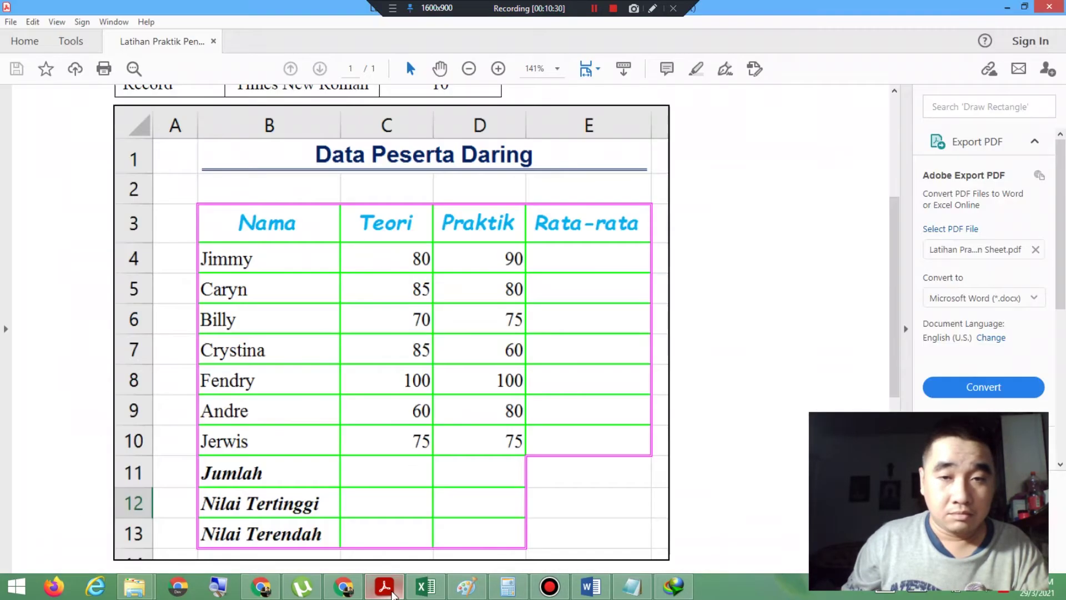
{"action": "left_click", "coordinate": [425, 586]}
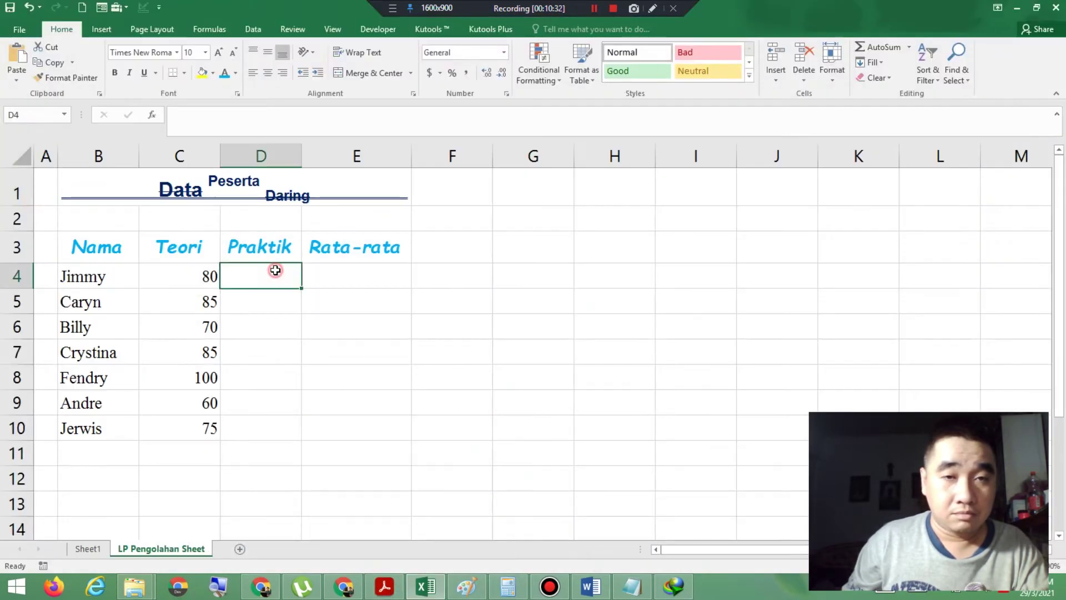
{"action": "type", "text": "90"}
{"action": "key", "text": "Return"}
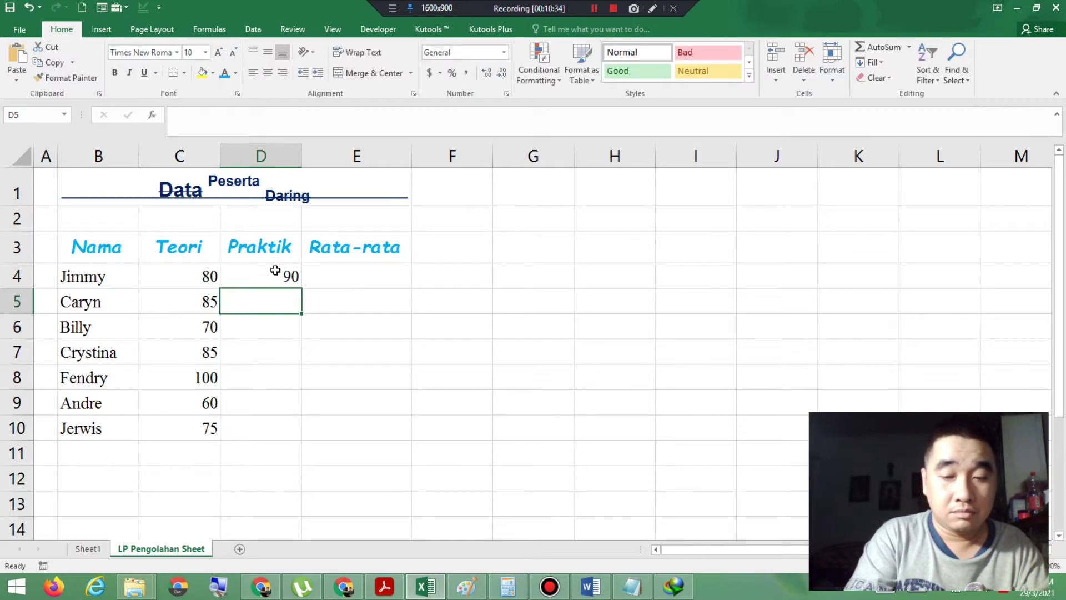
{"action": "type", "text": "80"}
{"action": "key", "text": "Return"}
{"action": "type", "text": "75"}
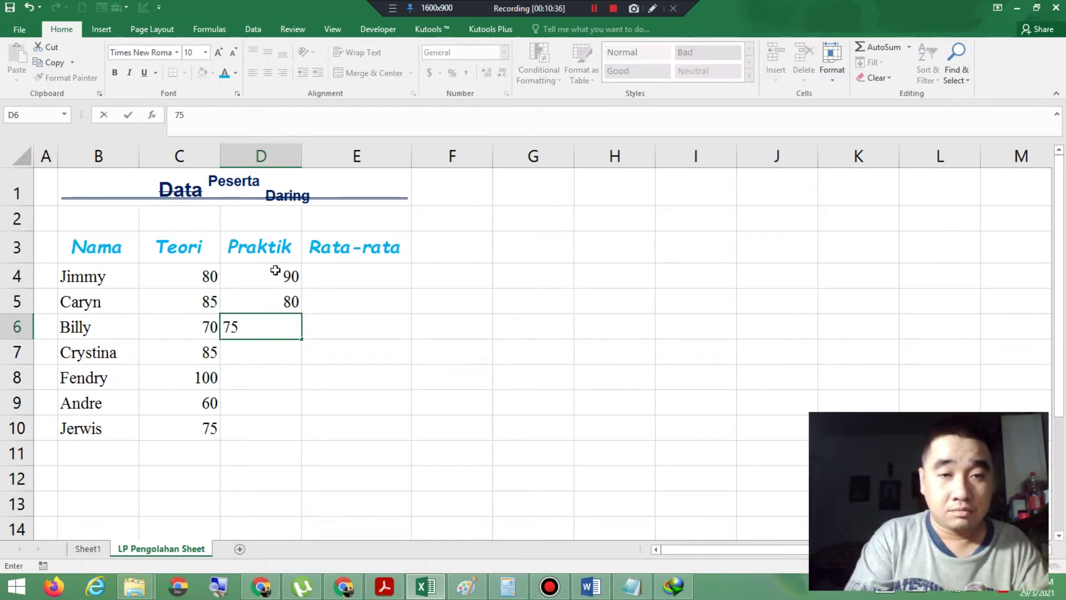
{"action": "key", "text": "Return"}
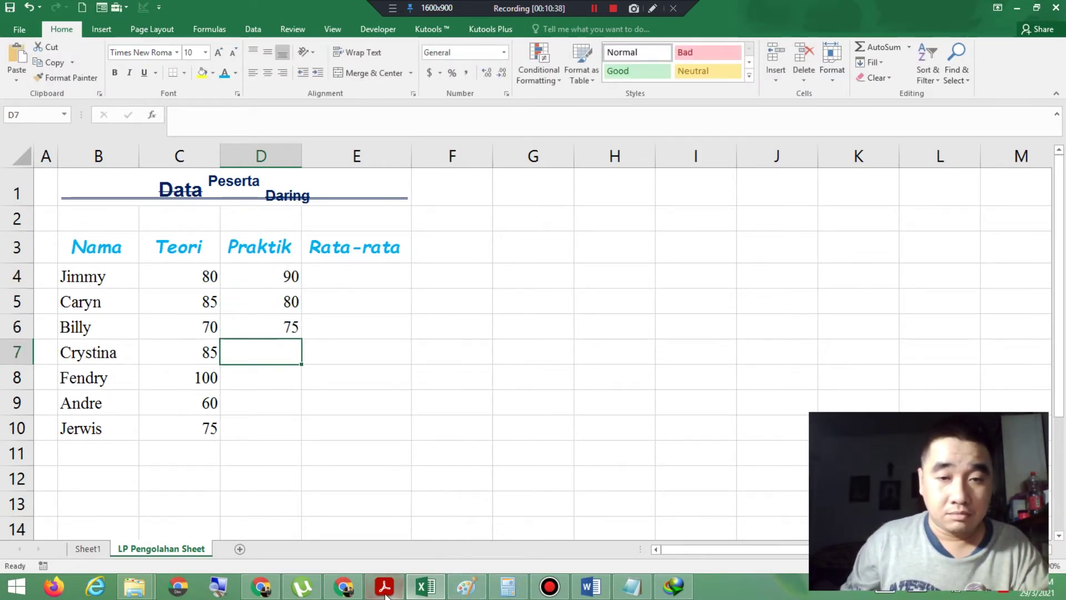
Step: Enter Praktik scores 80, 100, 80 and 75 in D7:D10, then show the reference PDF
{"action": "left_click", "coordinate": [384, 588]}
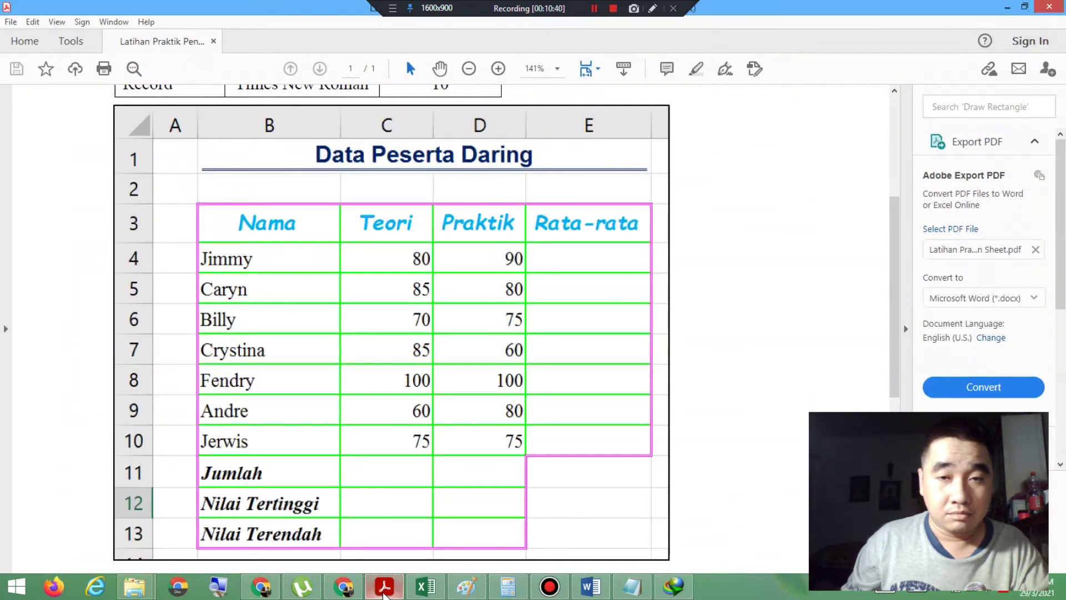
{"action": "left_click", "coordinate": [384, 588]}
{"action": "left_click", "coordinate": [288, 352]}
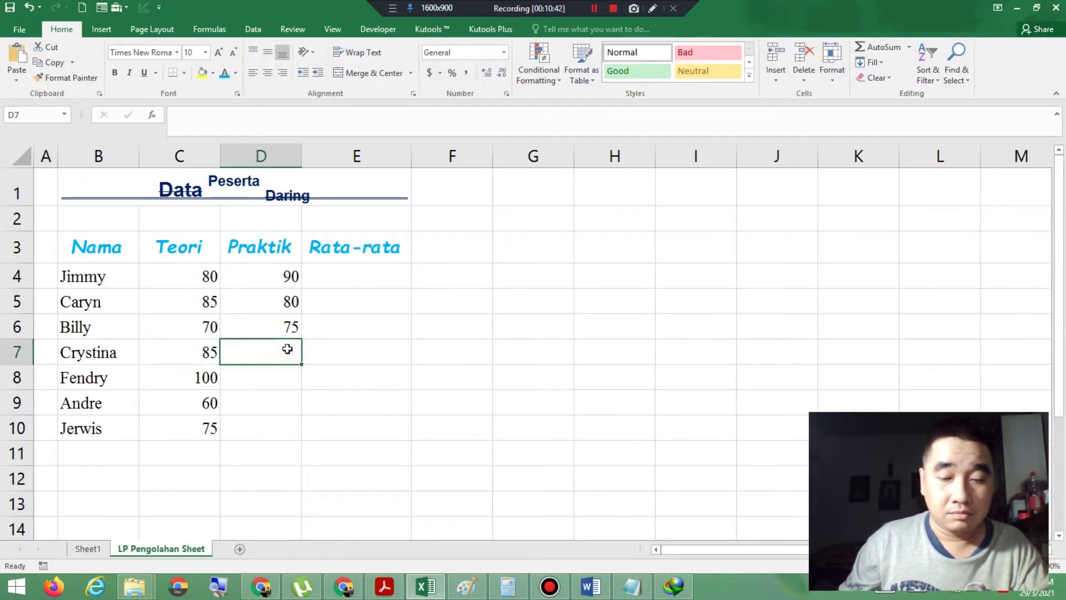
{"action": "type", "text": "80"}
{"action": "key", "text": "Return"}
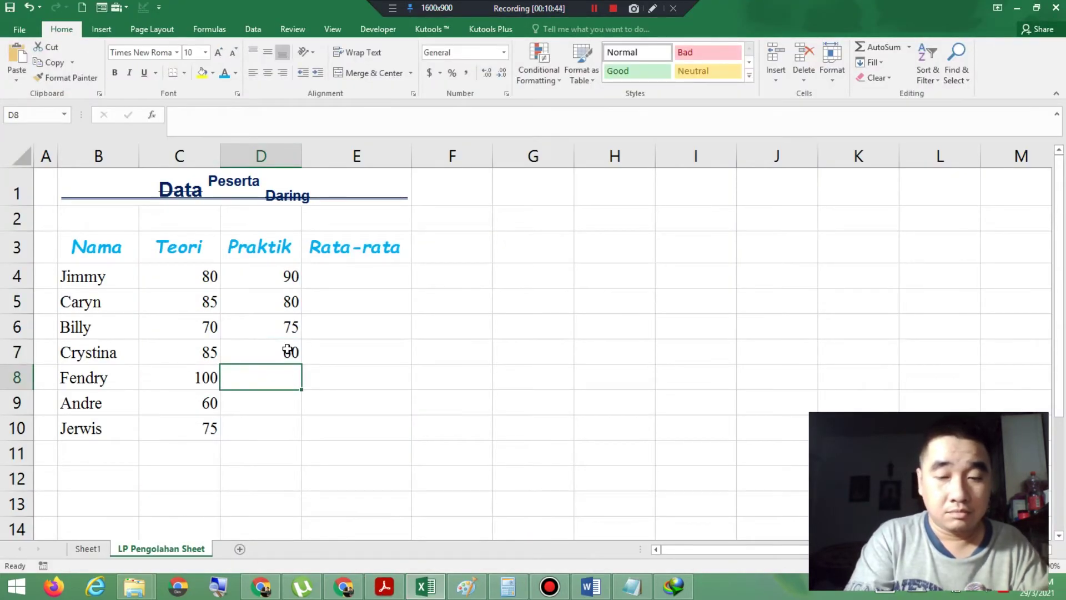
{"action": "type", "text": "100"}
{"action": "key", "text": "Return"}
{"action": "type", "text": "80"}
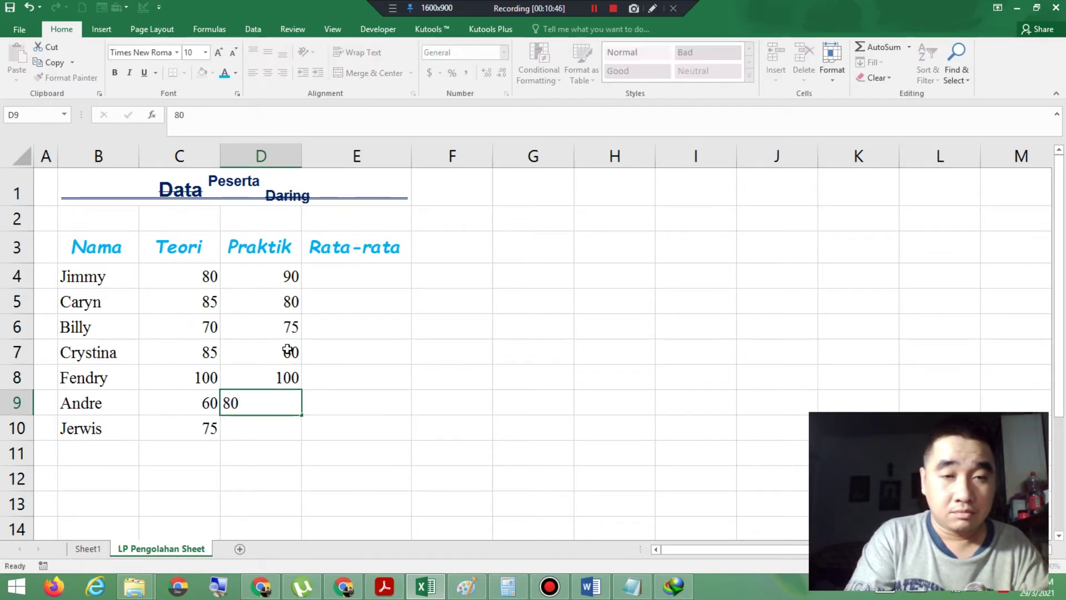
{"action": "key", "text": "Return"}
{"action": "left_click", "coordinate": [387, 588]}
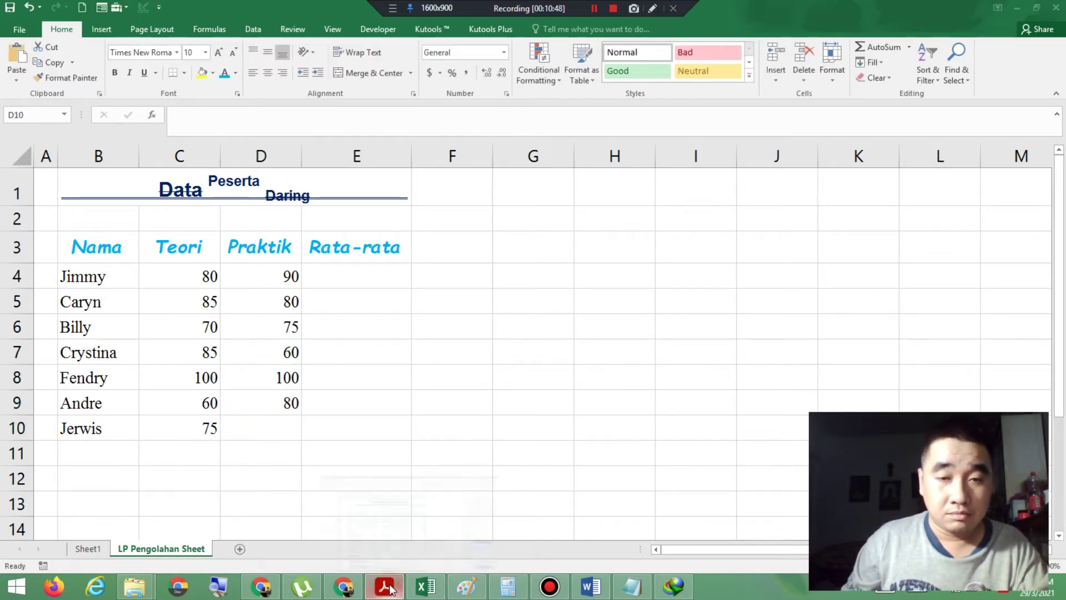
{"action": "left_click", "coordinate": [387, 589]}
{"action": "left_click", "coordinate": [276, 438]}
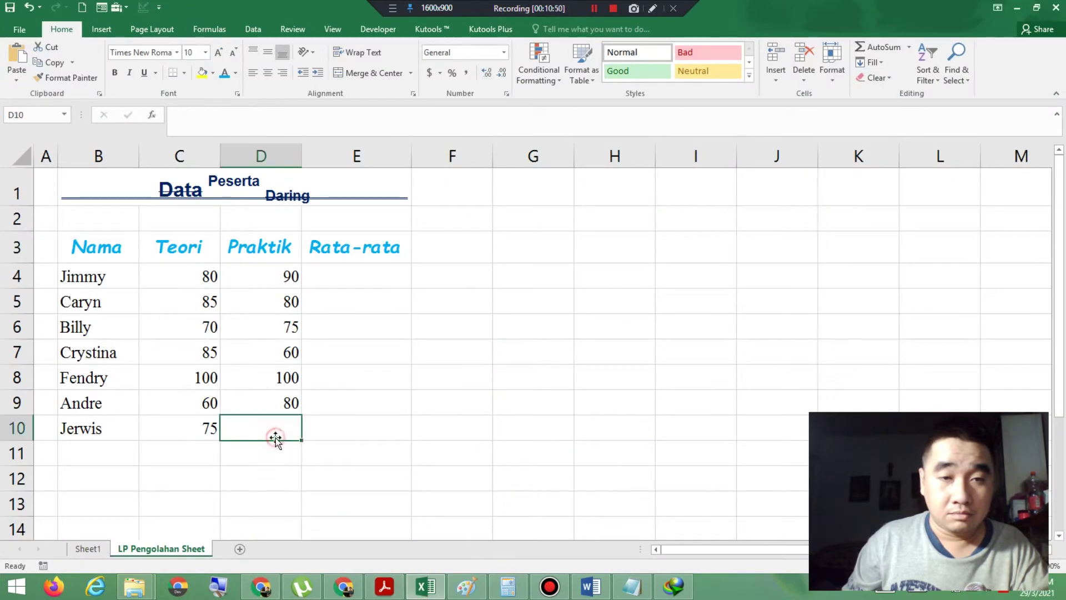
{"action": "type", "text": "75"}
{"action": "key", "text": "Return"}
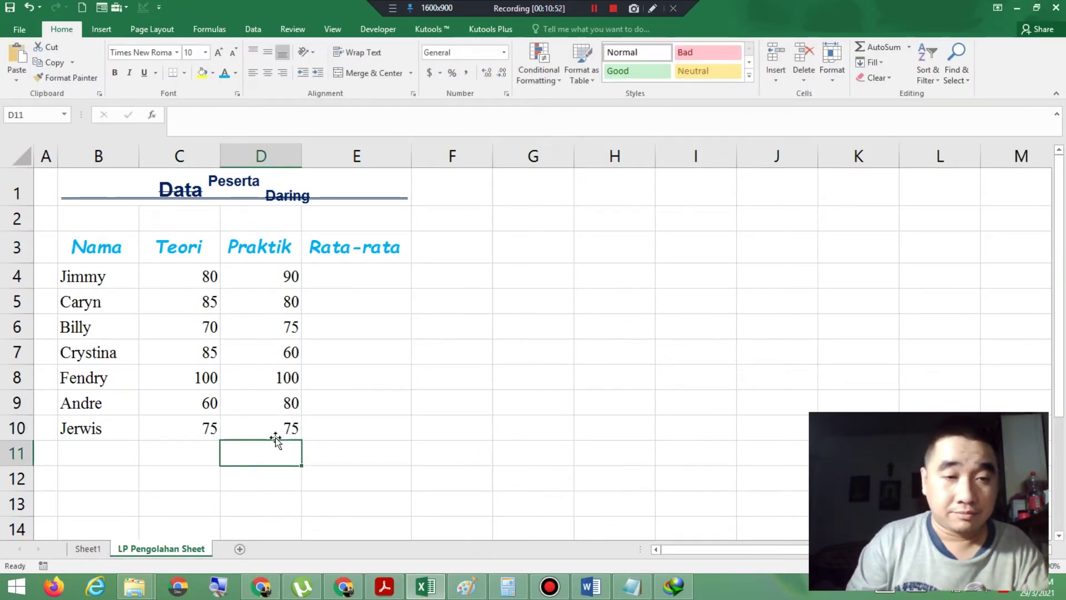
{"action": "left_click", "coordinate": [384, 587]}
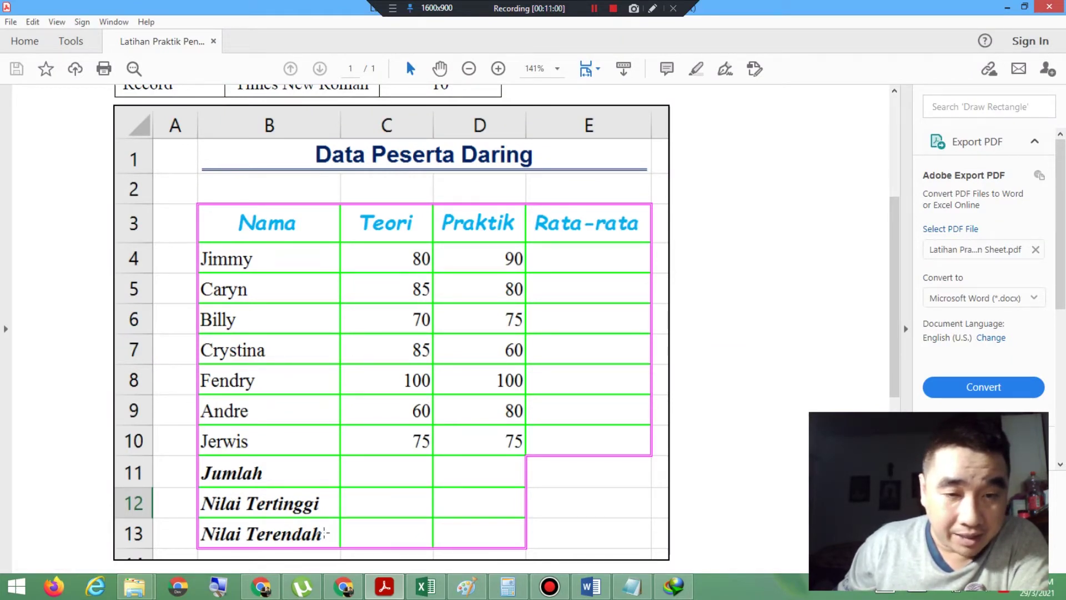
Step: Make cells B11:B13 bold for the summary labels
{"action": "left_click", "coordinate": [425, 586]}
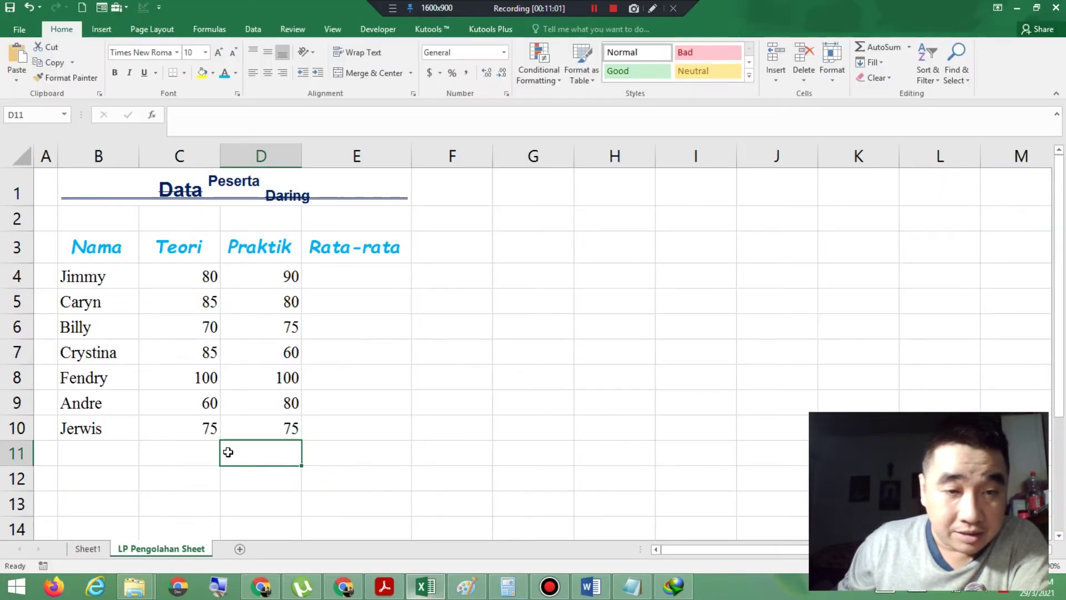
{"action": "left_click", "coordinate": [94, 456]}
{"action": "left_click_drag", "start_coordinate": [94, 463], "coordinate": [94, 507]}
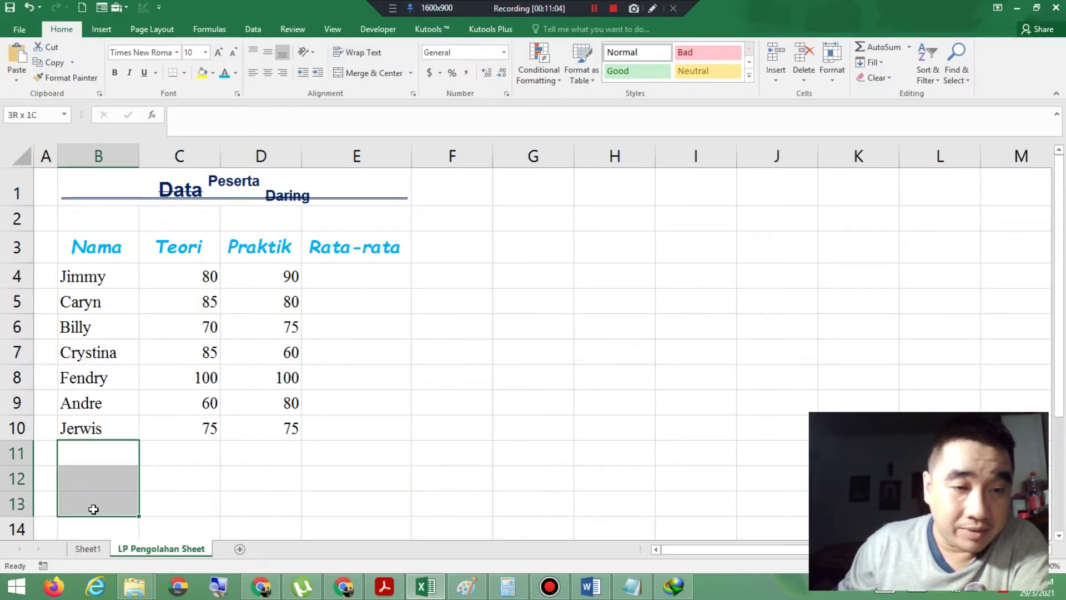
{"action": "left_click", "coordinate": [115, 74]}
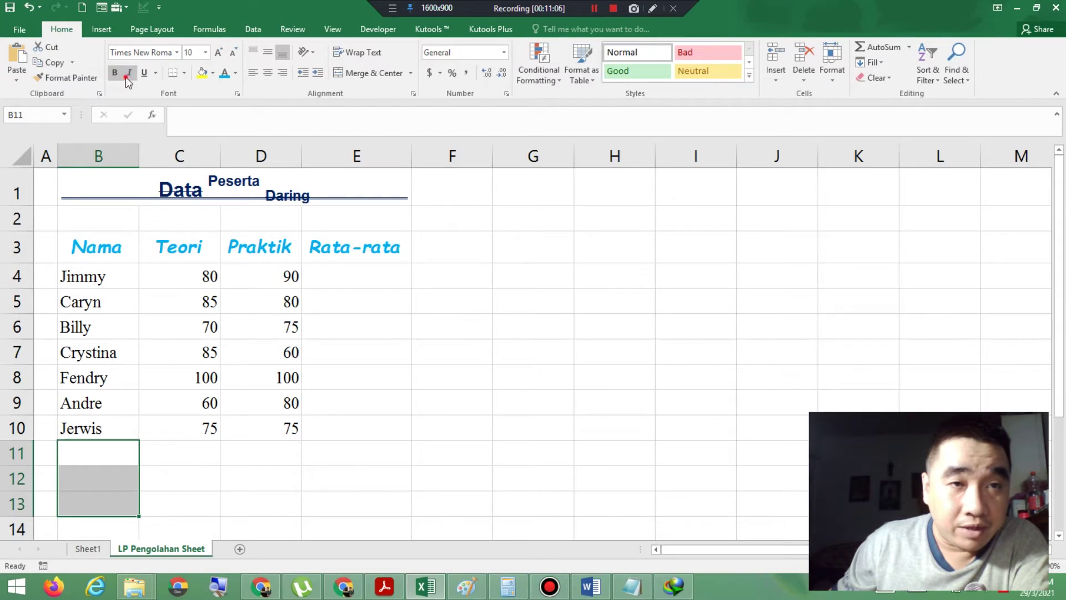
Step: Type Jumlah, Nilai Tertinggi and Nilai Terendah into B11:B13
{"action": "left_click", "coordinate": [90, 445]}
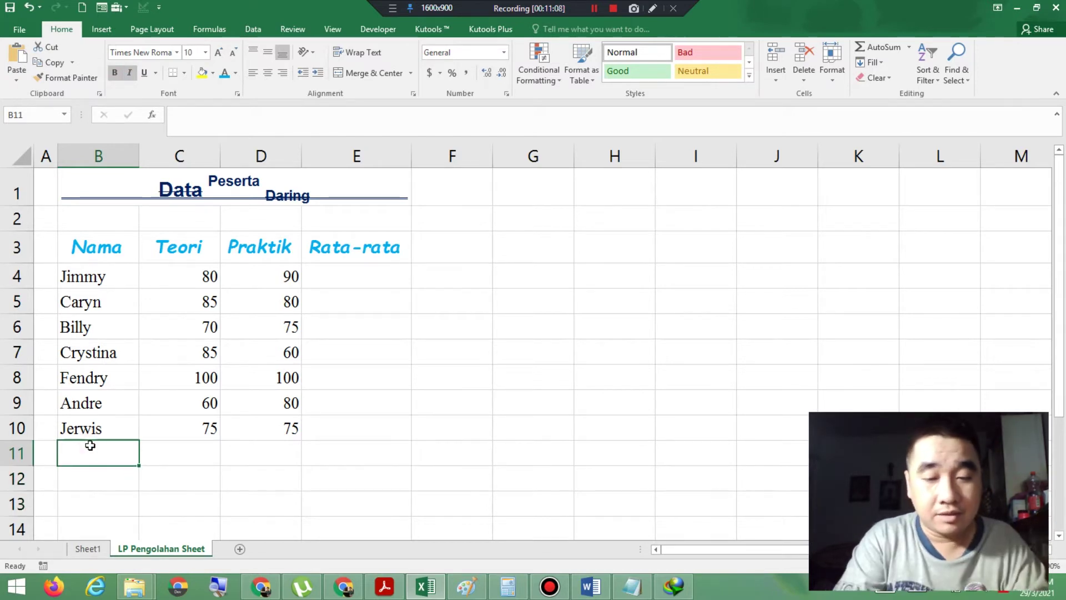
{"action": "type", "text": "Jumlah"}
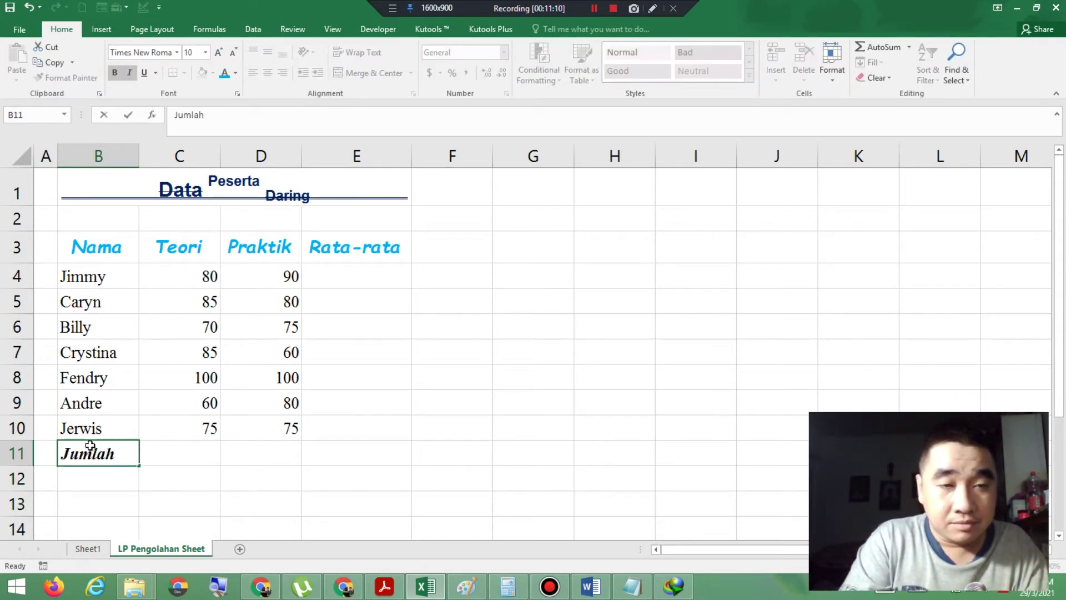
{"action": "key", "text": "Return"}
{"action": "type", "text": "Nilai Te"}
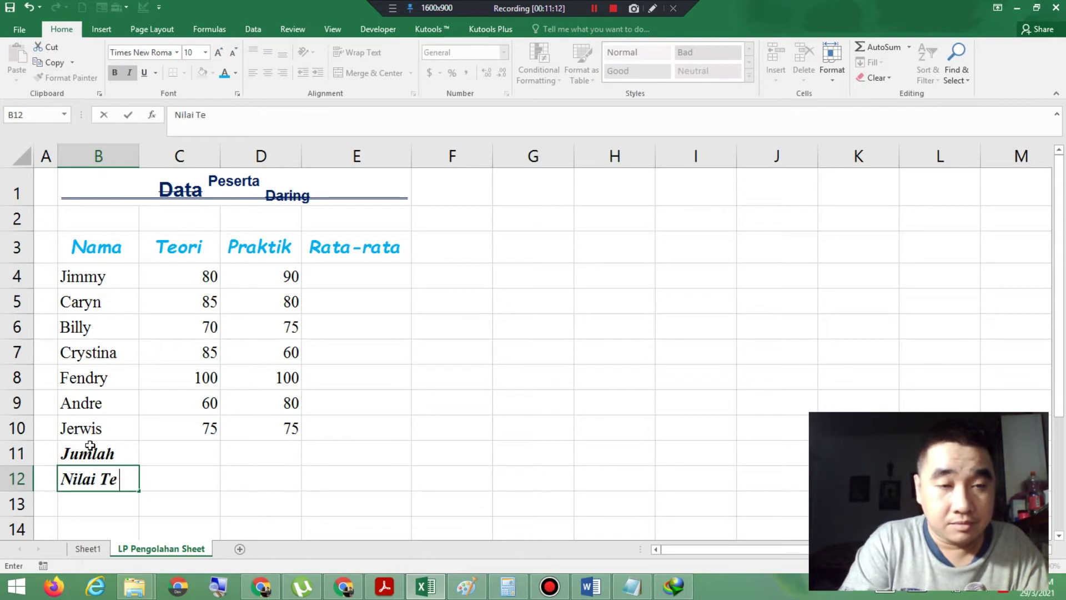
{"action": "type", "text": "rtinggi"}
{"action": "key", "text": "Return"}
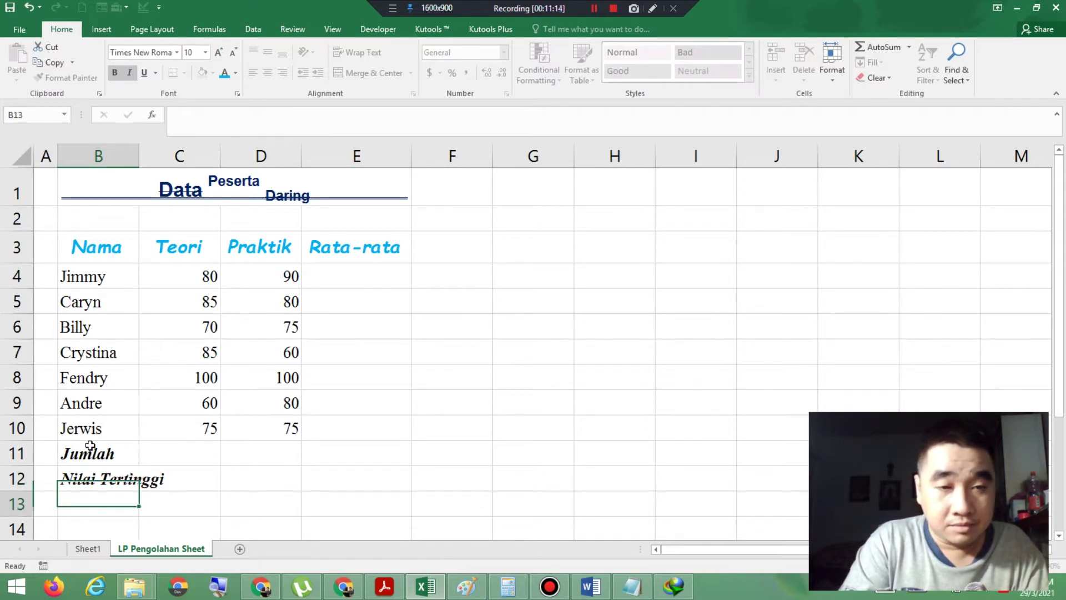
{"action": "type", "text": "Nilai Teren"}
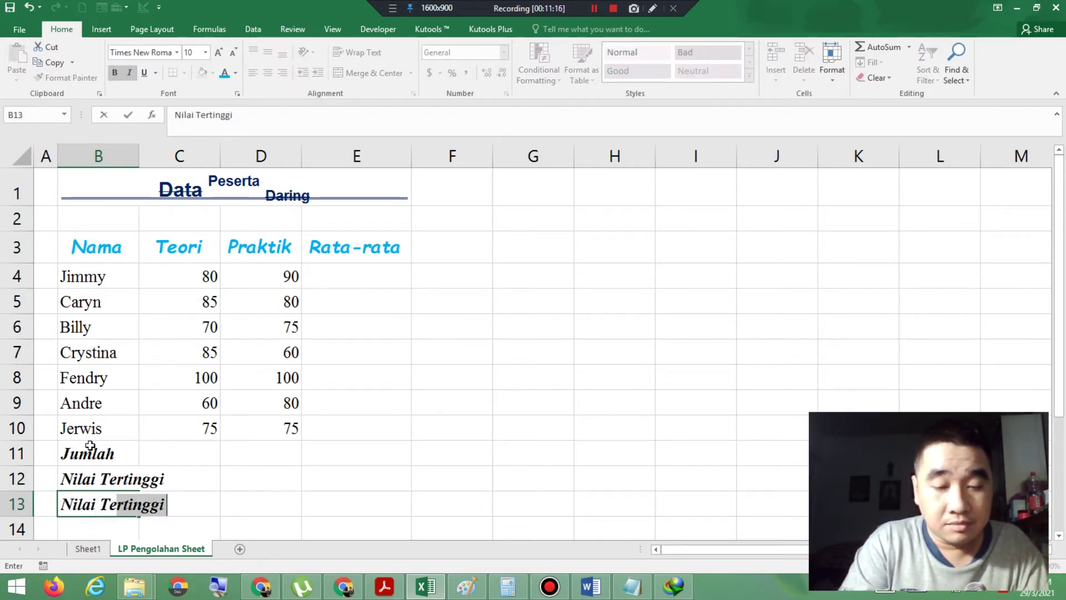
{"action": "type", "text": "dah"}
{"action": "key", "text": "Return"}
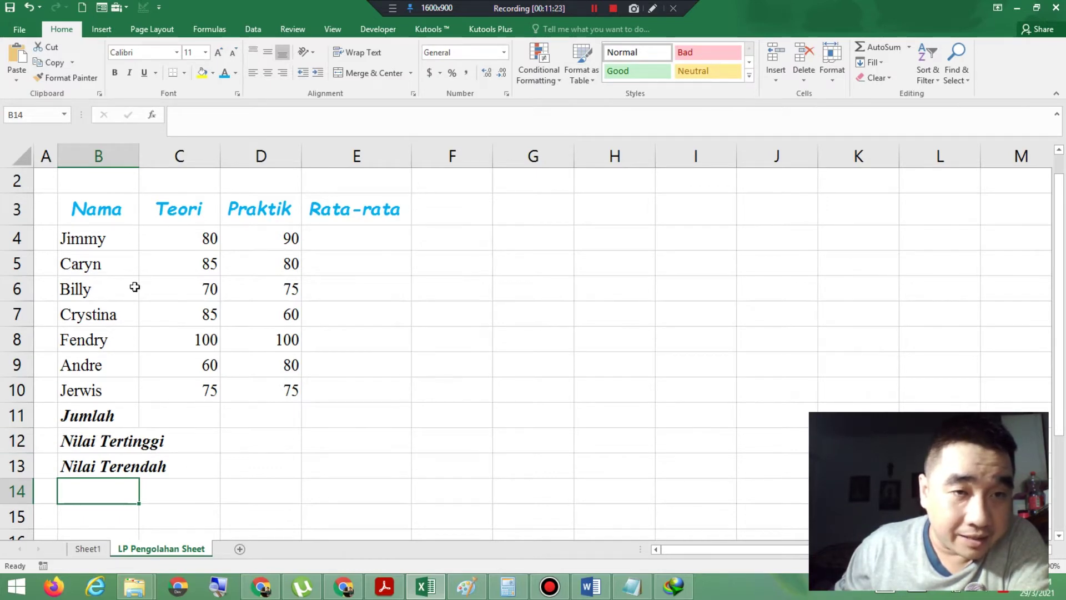
Step: AutoFit column B to its labels with Magnifier on briefly, then bring up the reference PDF
{"action": "left_click", "coordinate": [378, 589]}
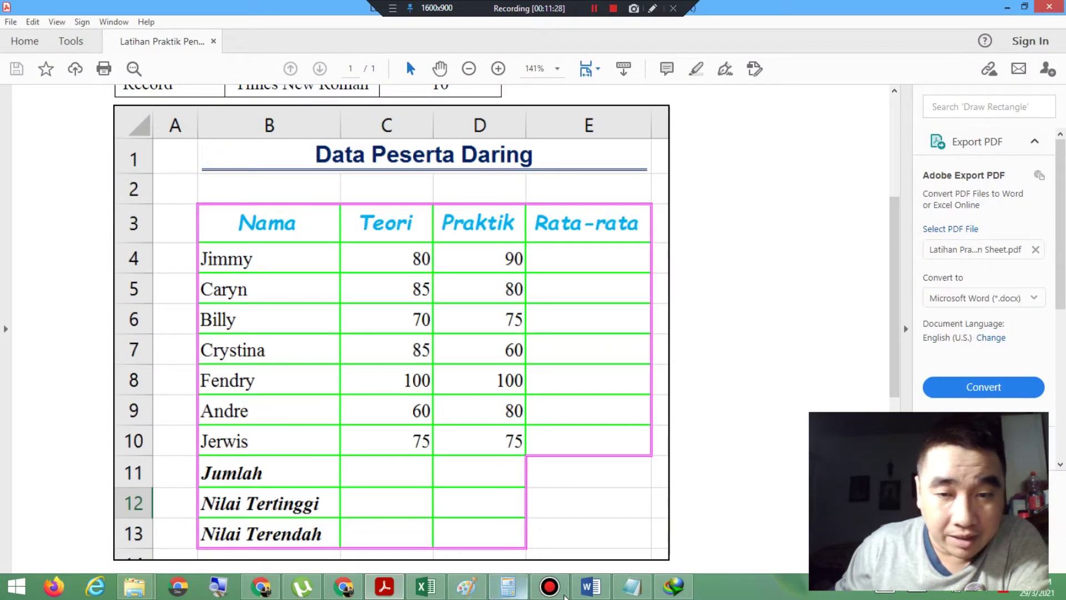
{"action": "left_click", "coordinate": [426, 587]}
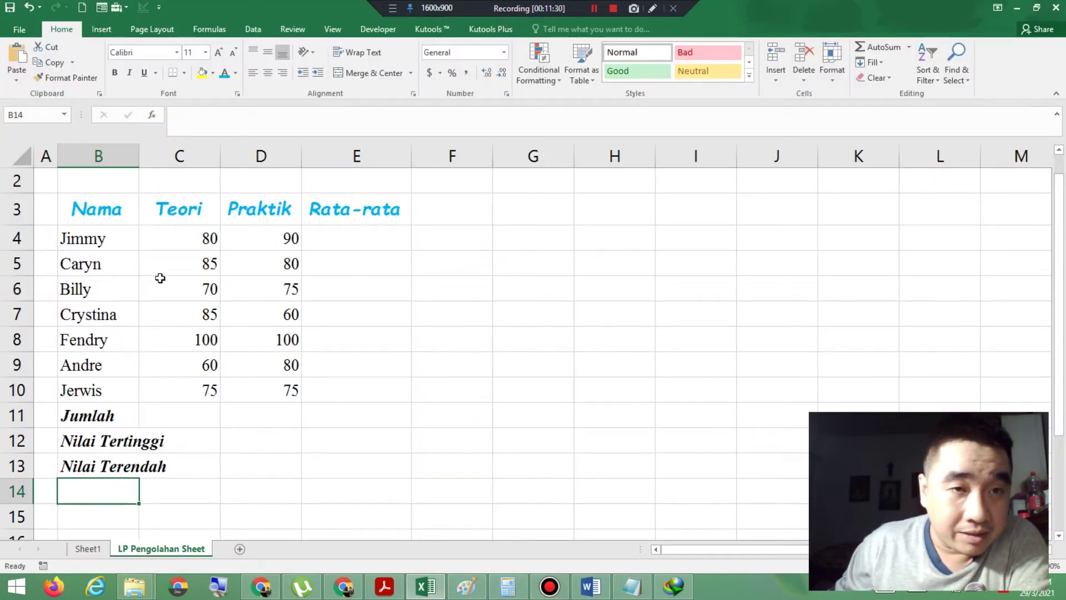
{"action": "left_click", "coordinate": [222, 590]}
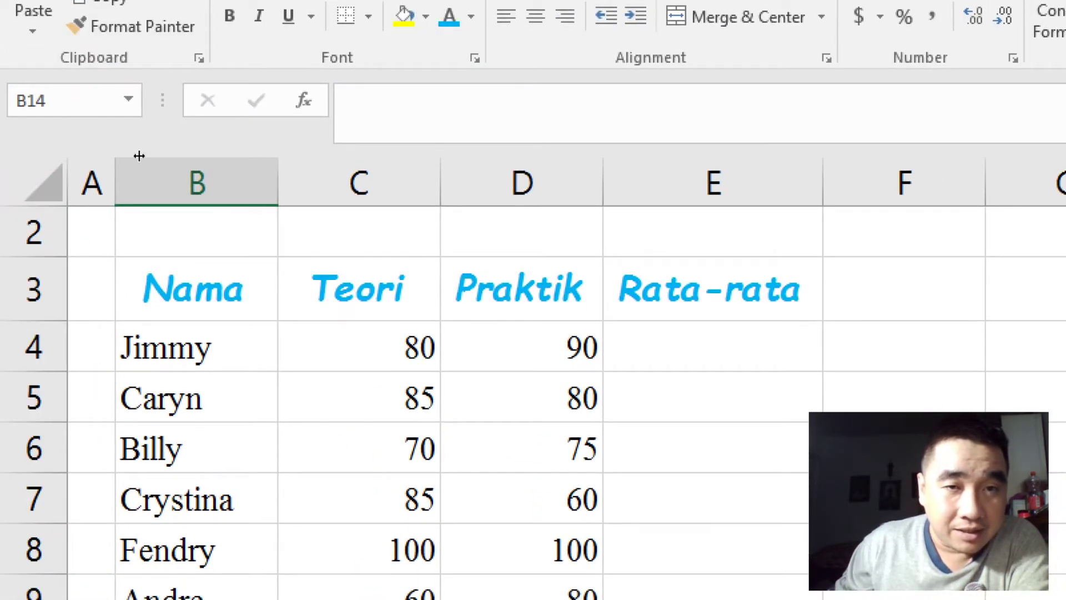
{"action": "double_click", "coordinate": [278, 183]}
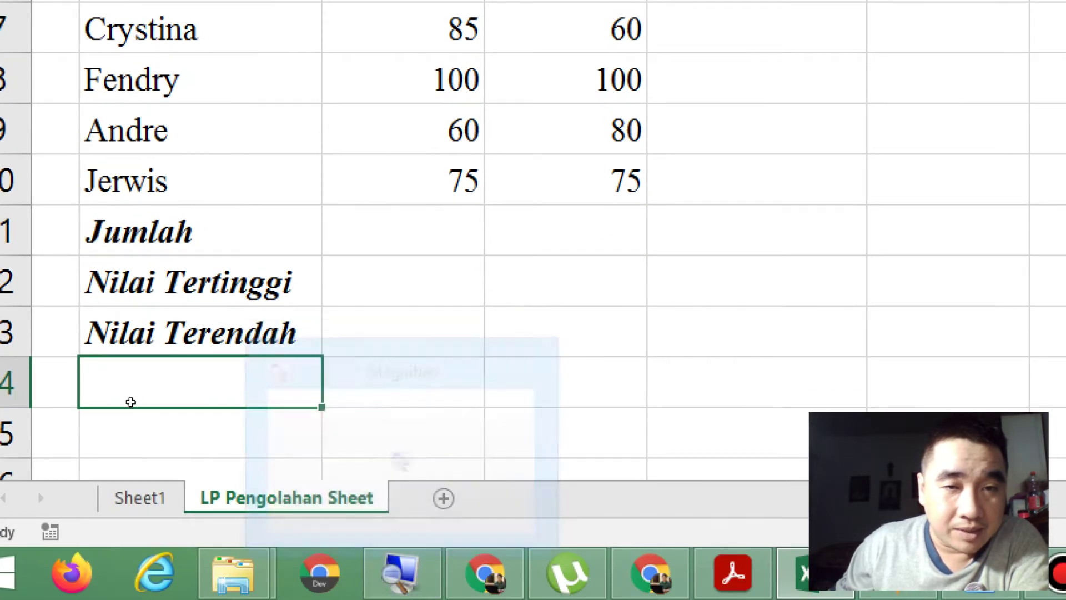
{"action": "right_click", "coordinate": [401, 575]}
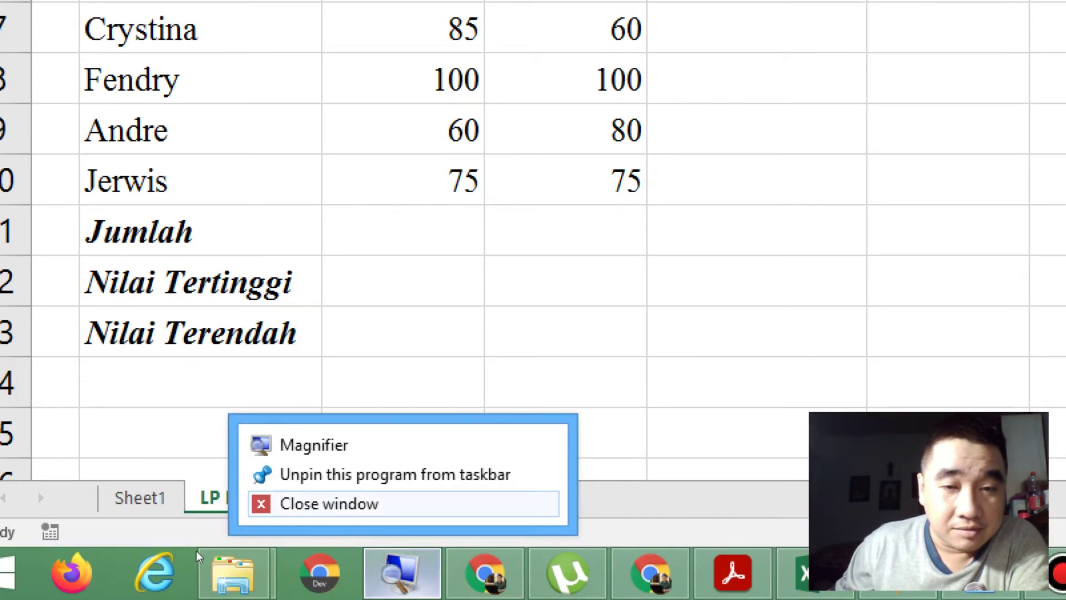
{"action": "left_click", "coordinate": [322, 503]}
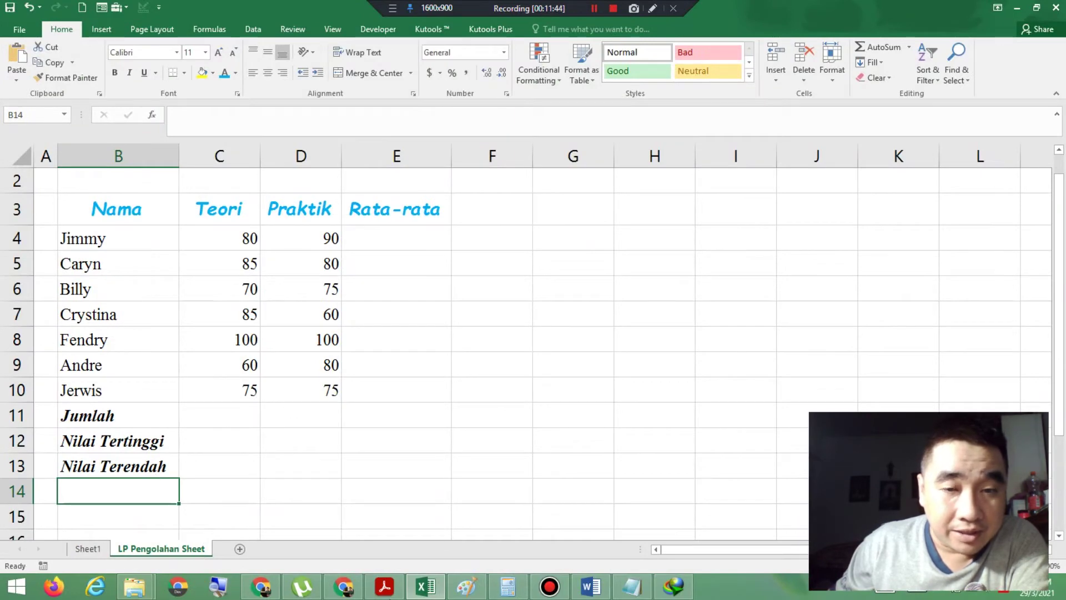
{"action": "left_click", "coordinate": [391, 592]}
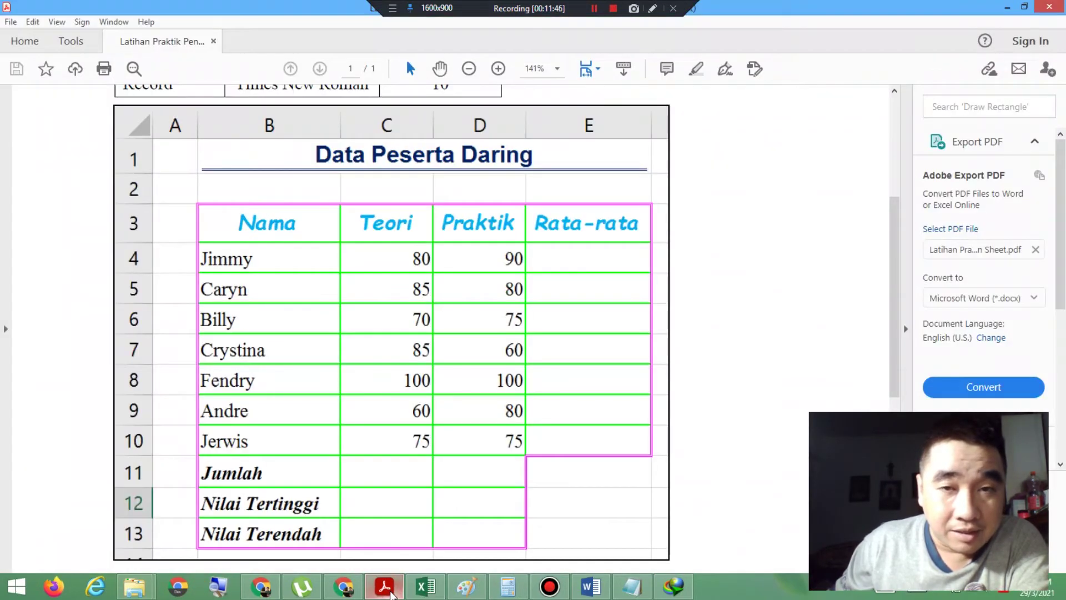
Step: Replace the old Notepad notes with 'Function ---> rumus yang sudah ada dan siap untuk digunakan'
{"action": "scroll", "coordinate": [435, 442], "scroll_direction": "down", "scroll_amount": 4}
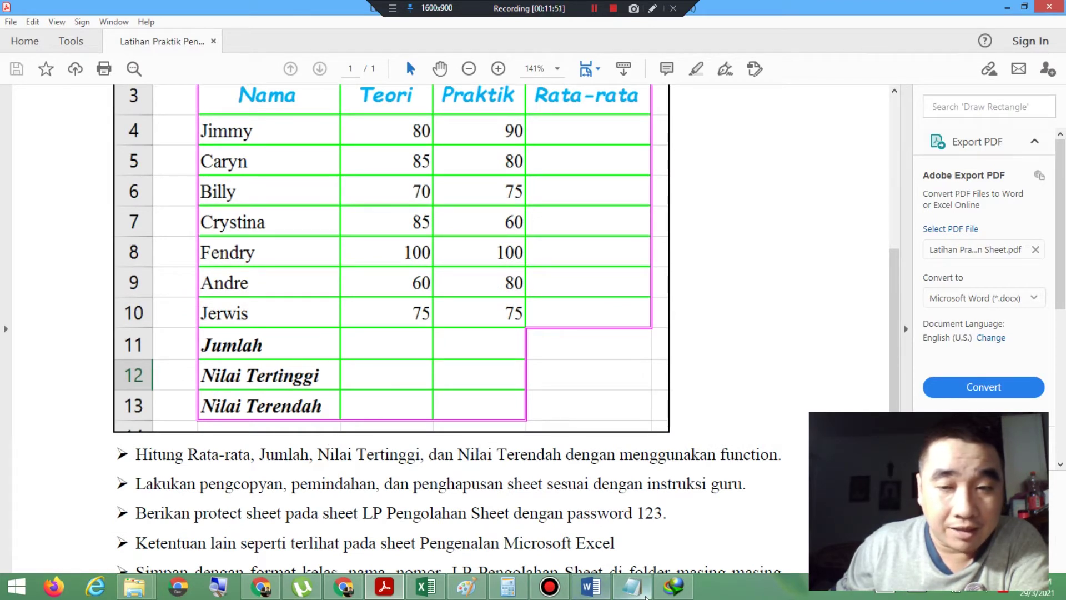
{"action": "left_click", "coordinate": [633, 587]}
{"action": "key", "text": "ctrl+a"}
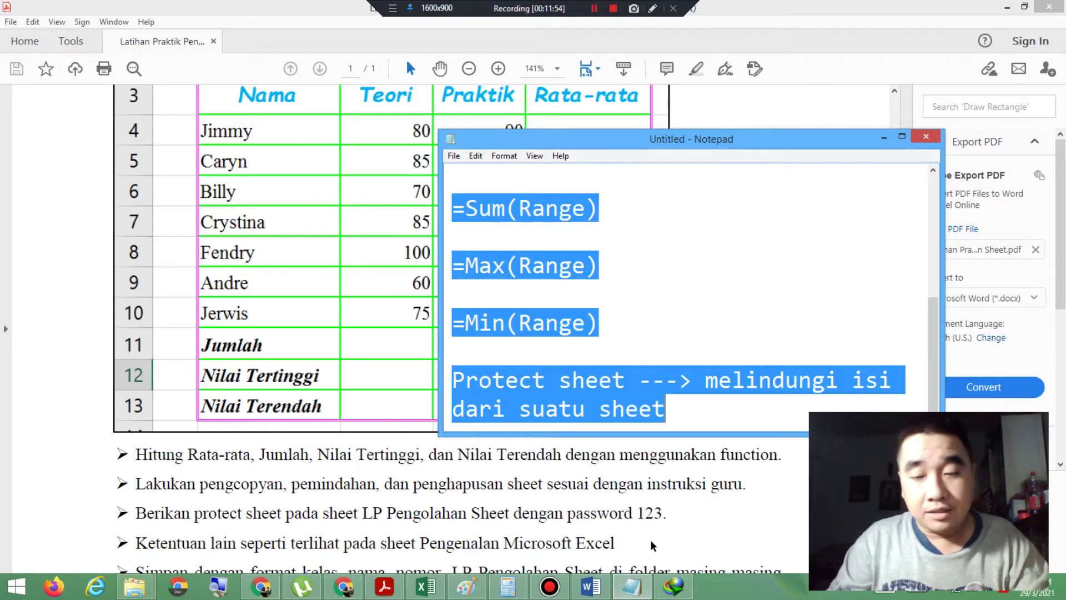
{"action": "key", "text": "Delete"}
{"action": "type", "text": "F"}
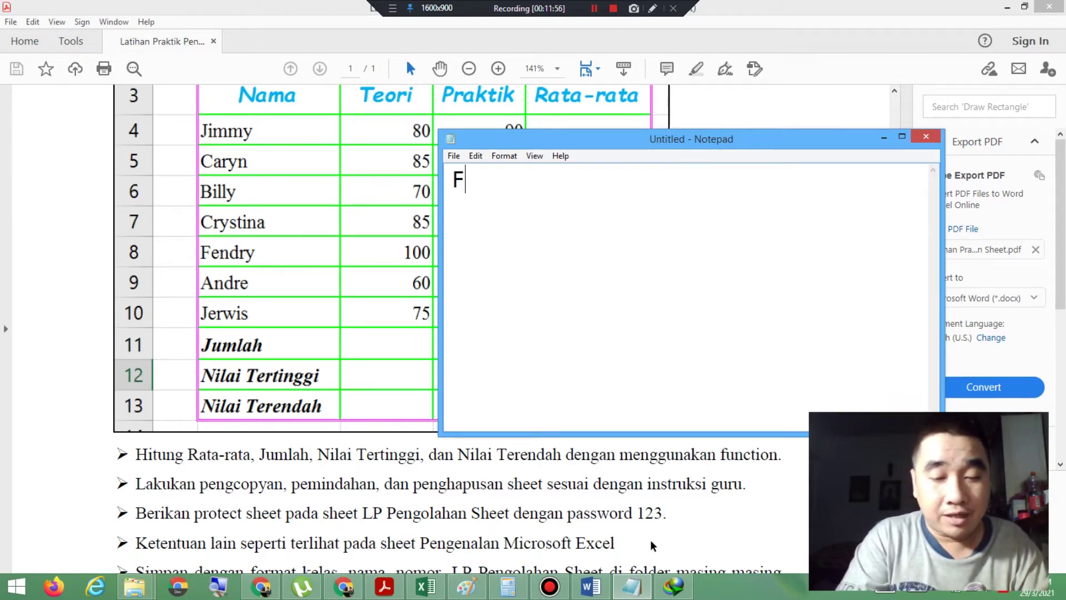
{"action": "type", "text": "unction"}
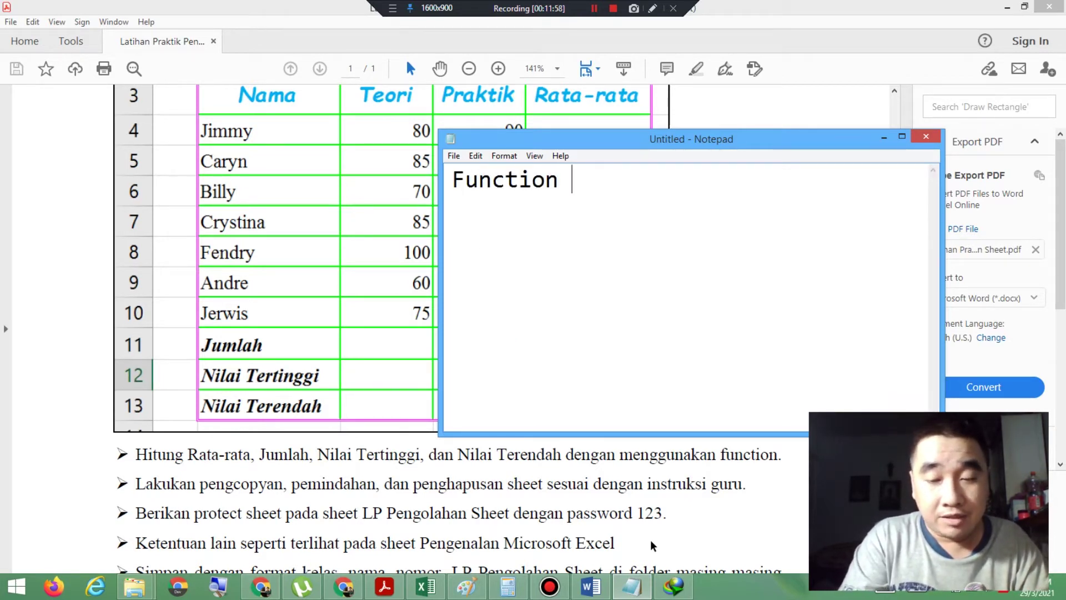
{"action": "type", "text": " ---> ru"}
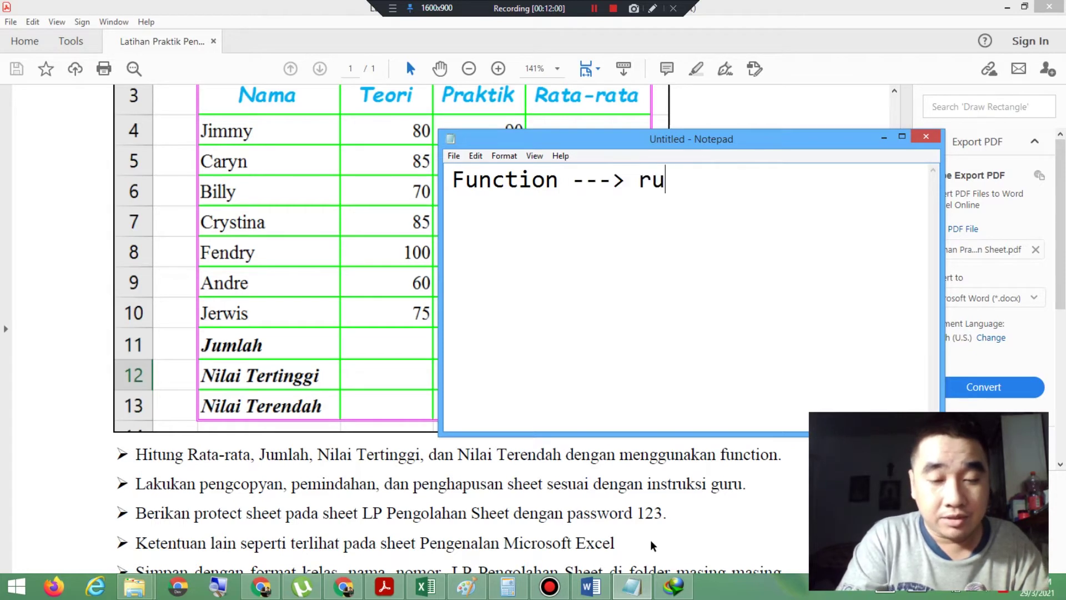
{"action": "type", "text": "mus yang "}
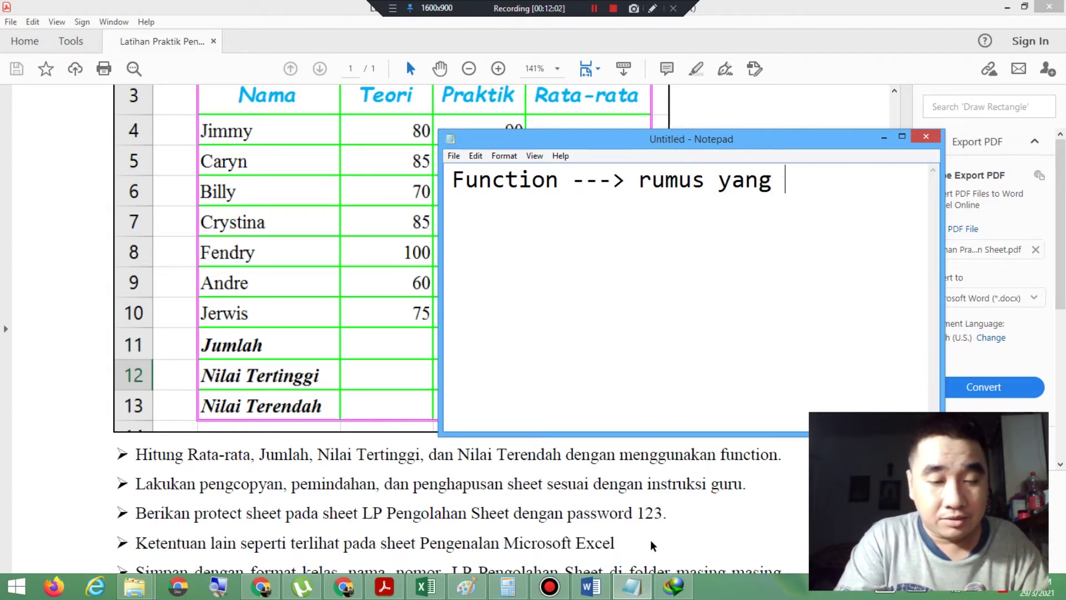
{"action": "type", "text": "sudah ada"}
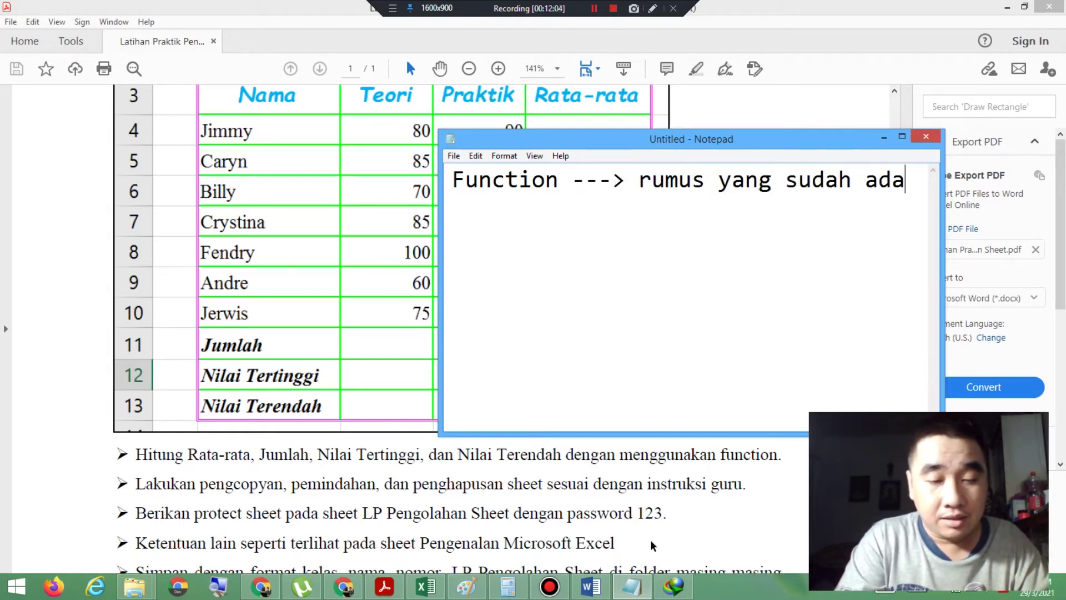
{"action": "type", "text": " dan si"}
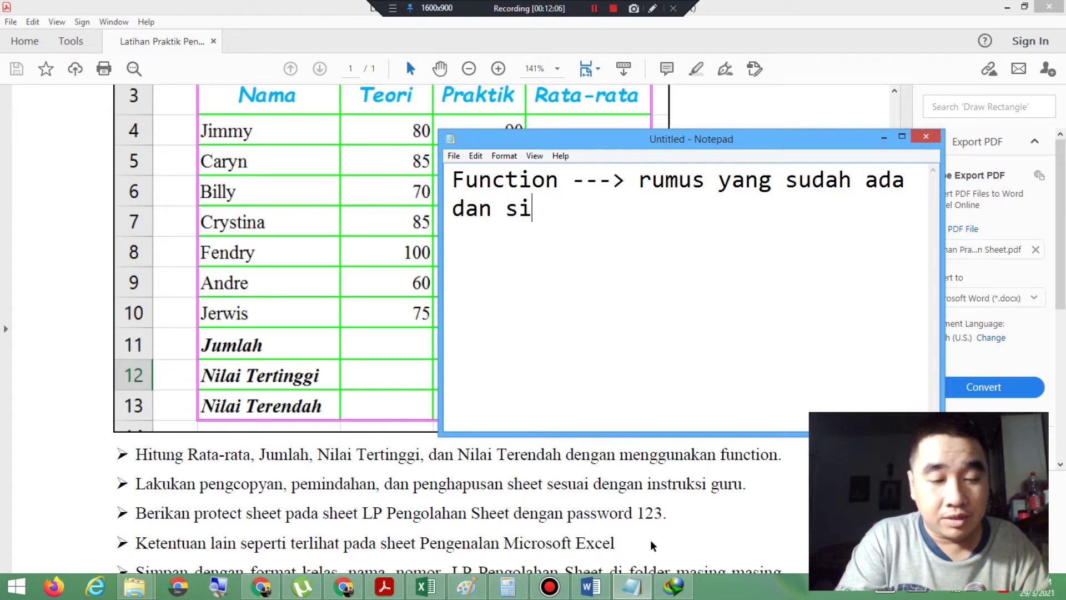
{"action": "type", "text": "ap untuk"}
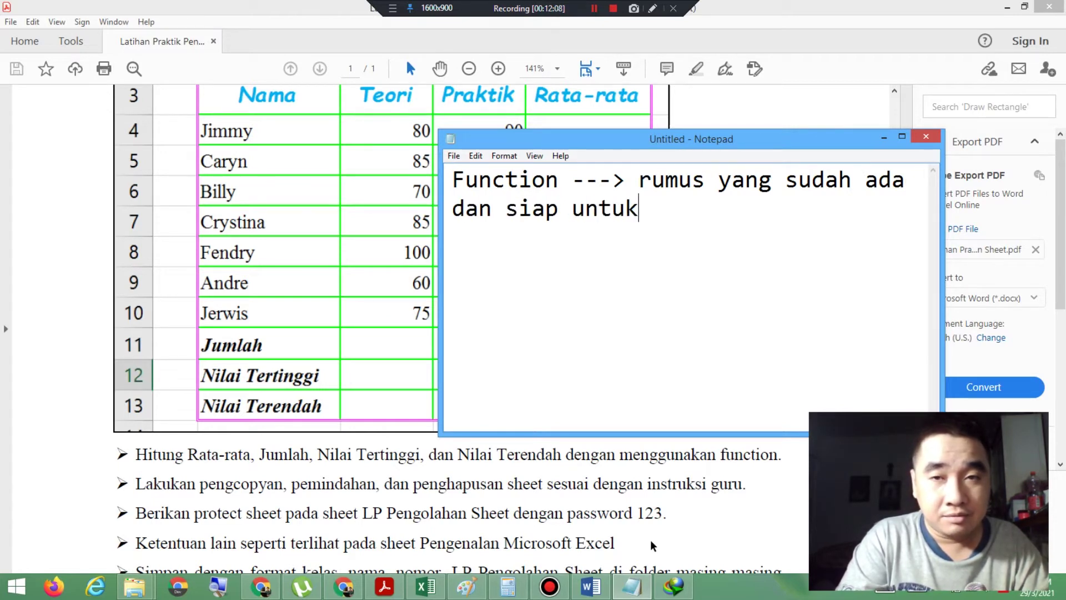
{"action": "type", "text": " difun"}
{"action": "key", "text": "BackSpace"}
{"action": "key", "text": "BackSpace"}
{"action": "key", "text": "BackSpace"}
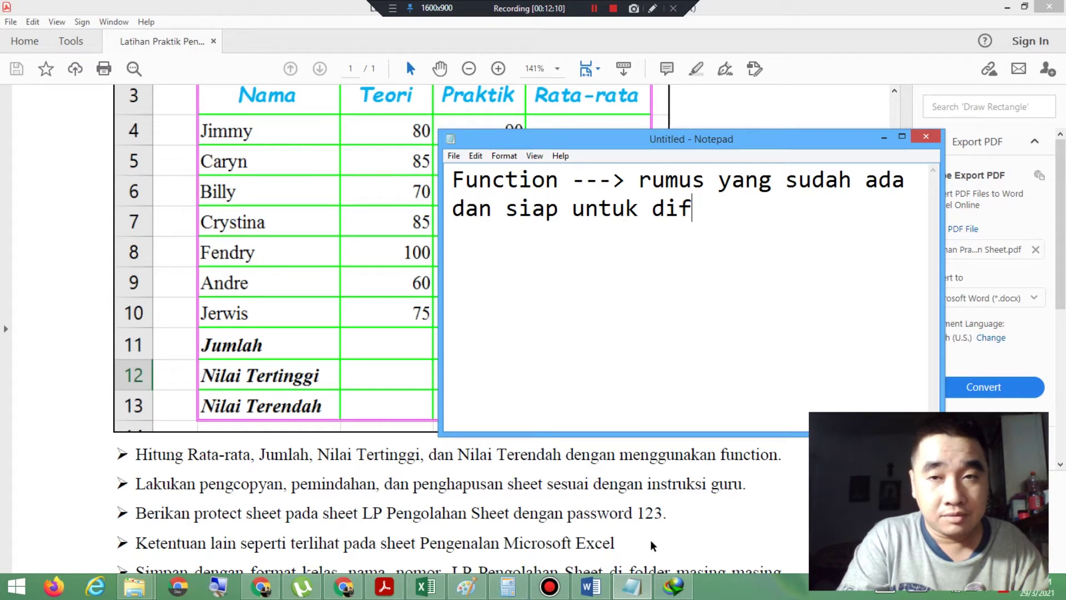
{"action": "type", "text": "gunakan"}
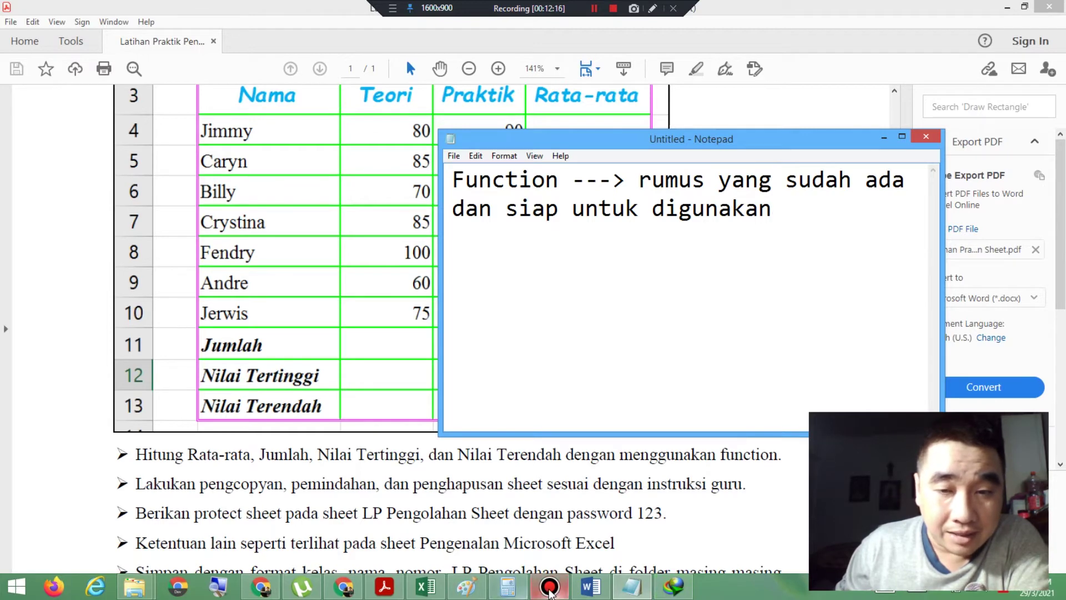
{"action": "left_click", "coordinate": [441, 590]}
Step: Add notes defining Syntax, =Average(Range), and Range as 'menghitung dari awal cell sampai akhir cell'
{"action": "left_click", "coordinate": [376, 238]}
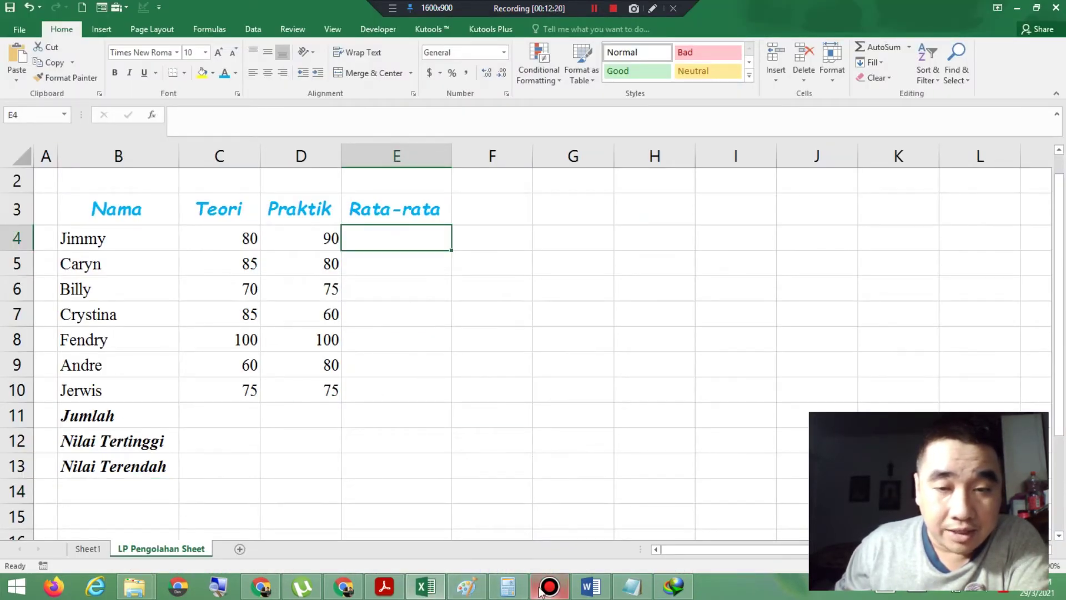
{"action": "left_click", "coordinate": [633, 589]}
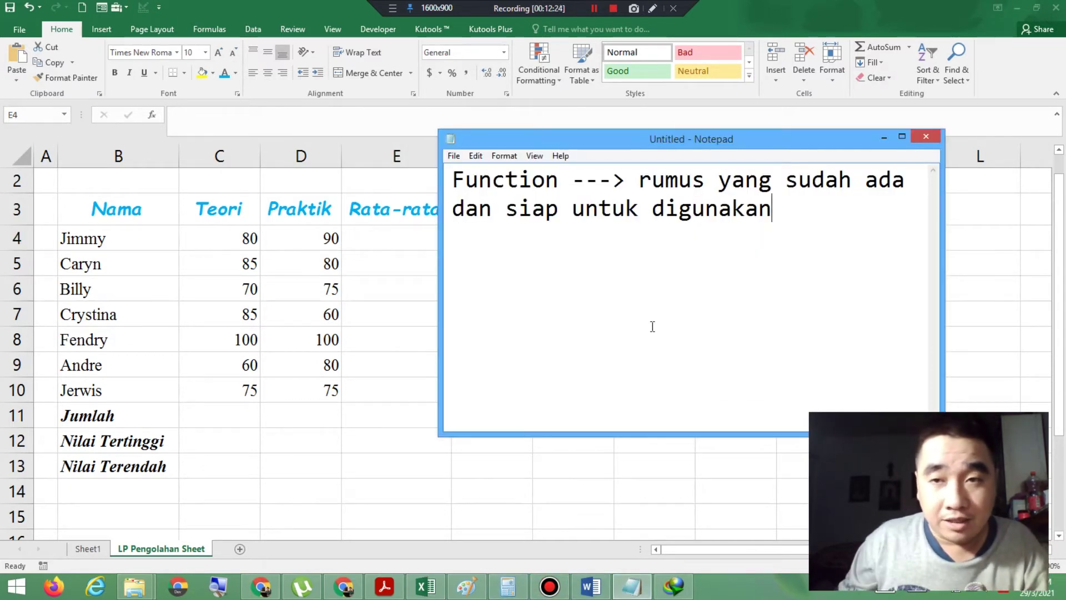
{"action": "key", "text": "Return"}
{"action": "key", "text": "Return"}
{"action": "type", "text": "Syntax"}
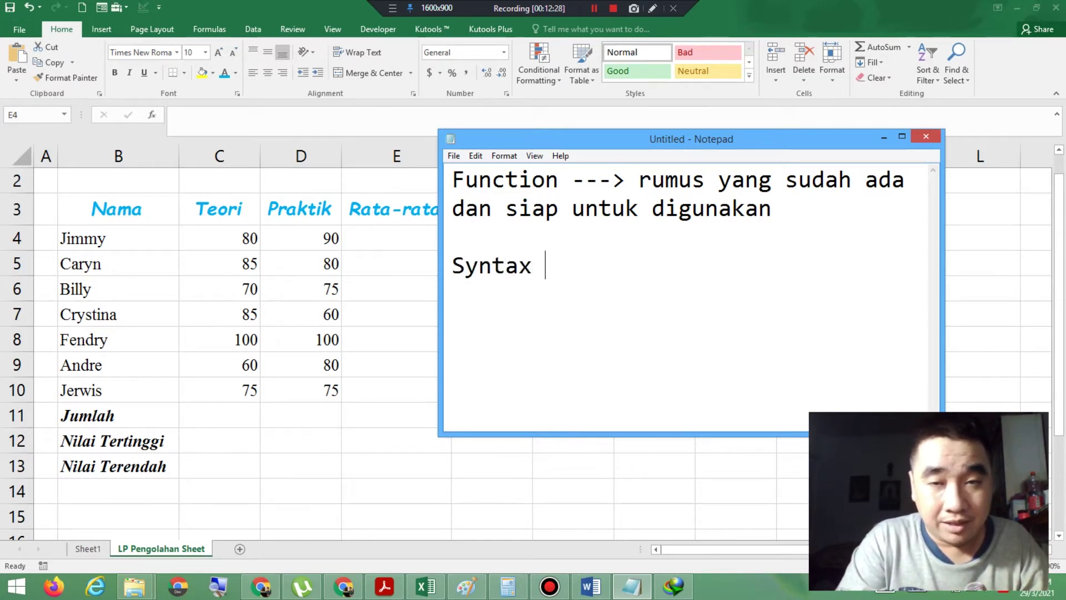
{"action": "type", "text": " ---> t"}
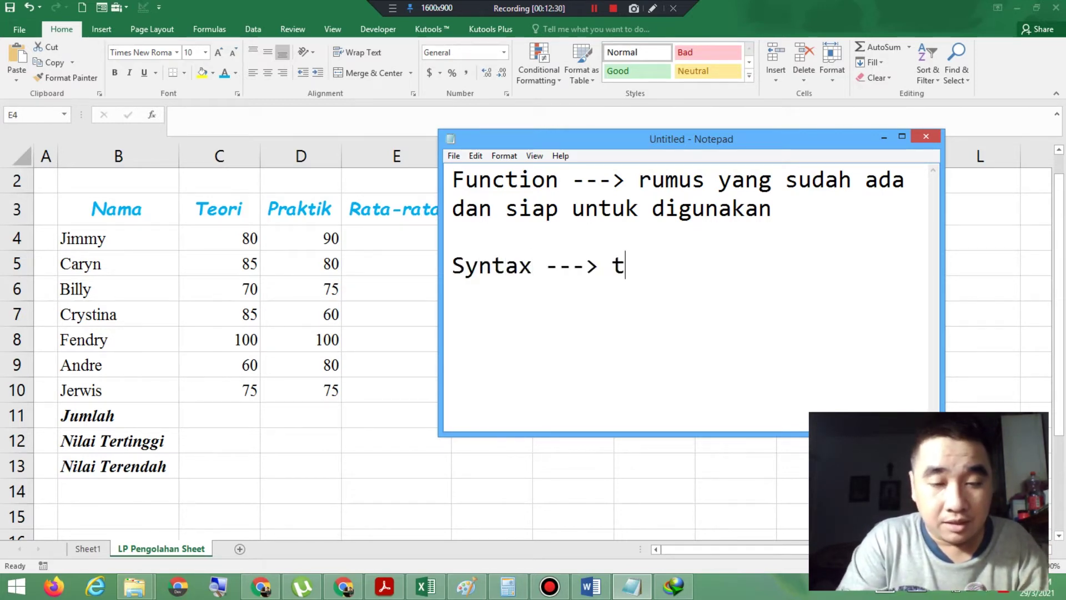
{"action": "type", "text": "ata cara m"}
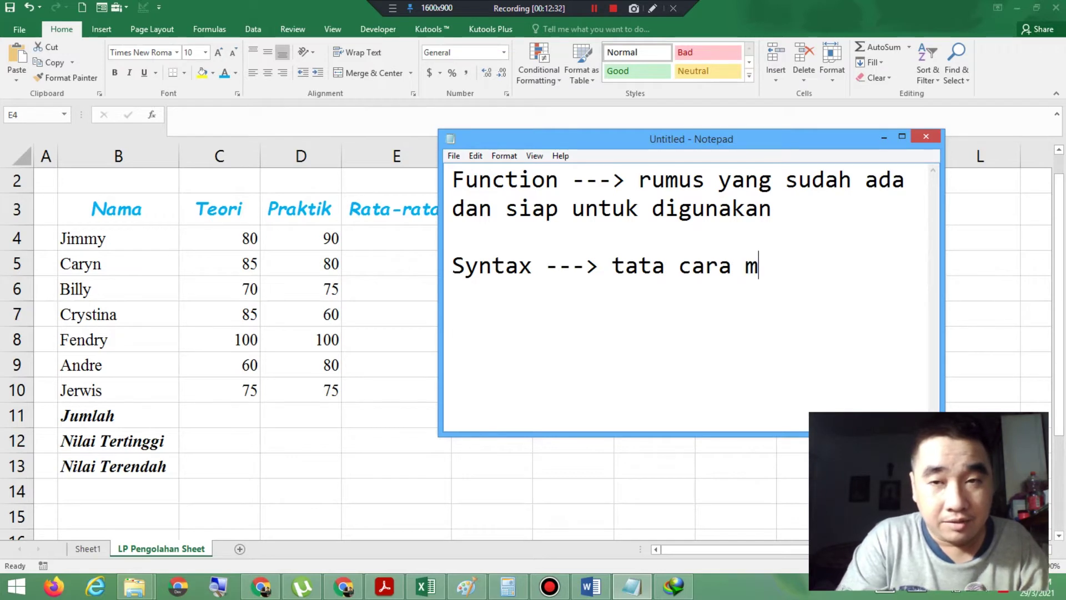
{"action": "type", "text": "enggunakan"}
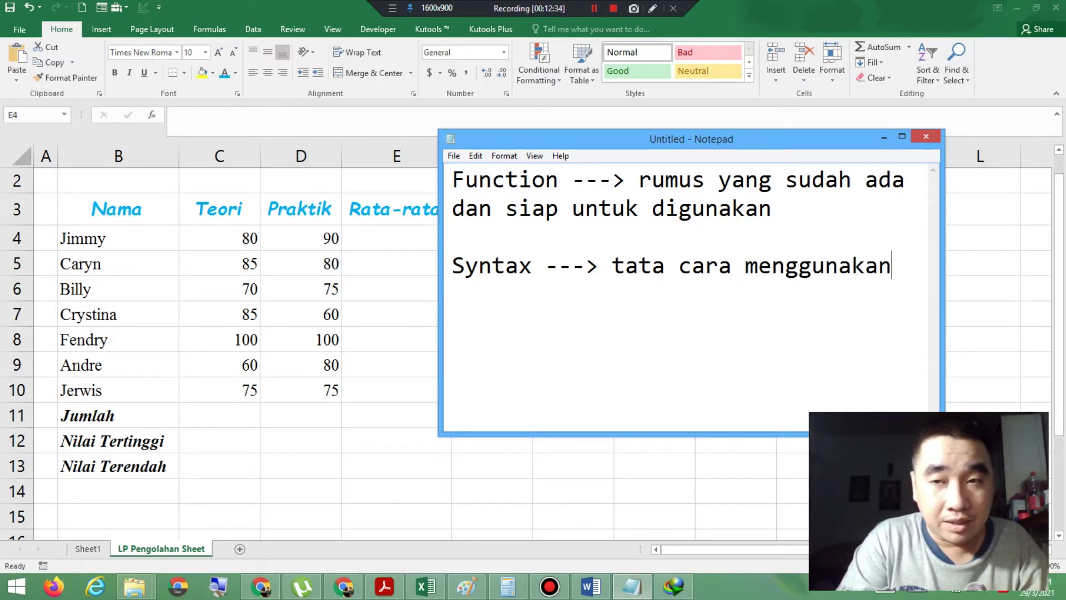
{"action": "type", "text": " suatu f"}
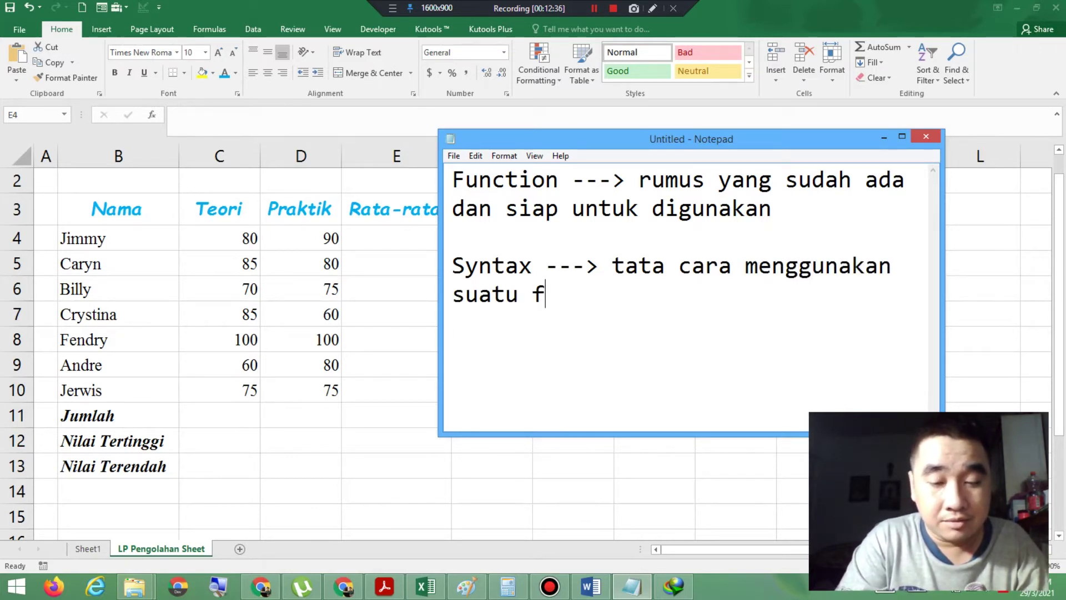
{"action": "type", "text": "unction"}
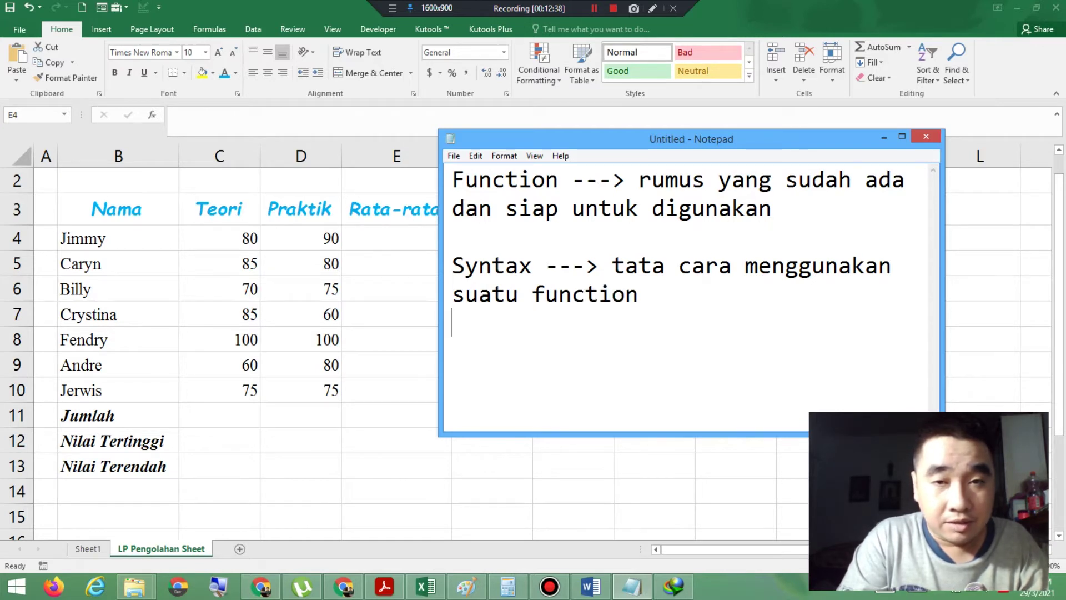
{"action": "type", "text": "="}
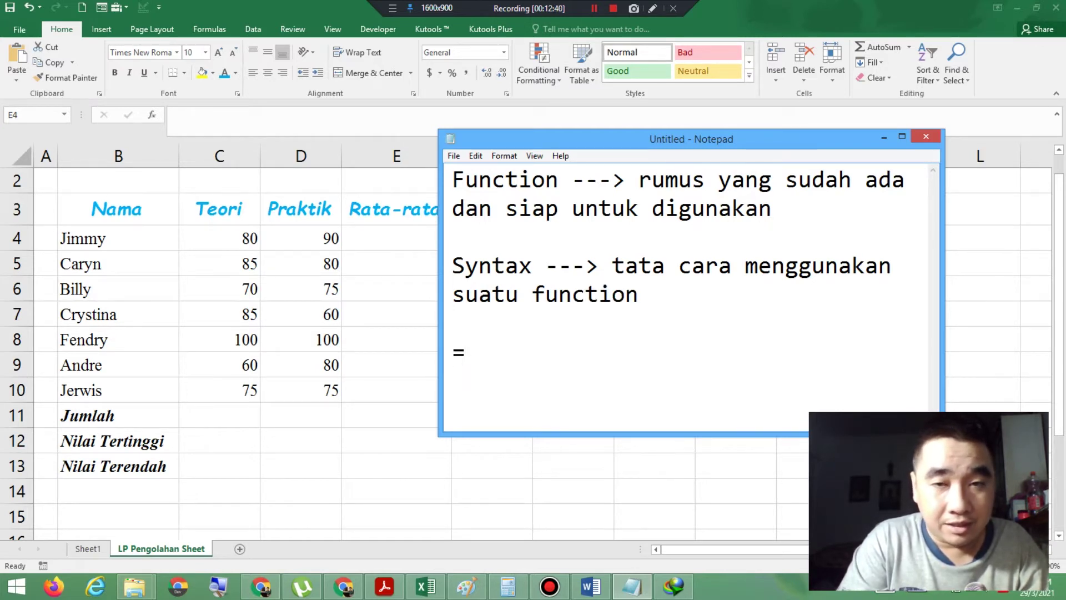
{"action": "type", "text": "Averag"}
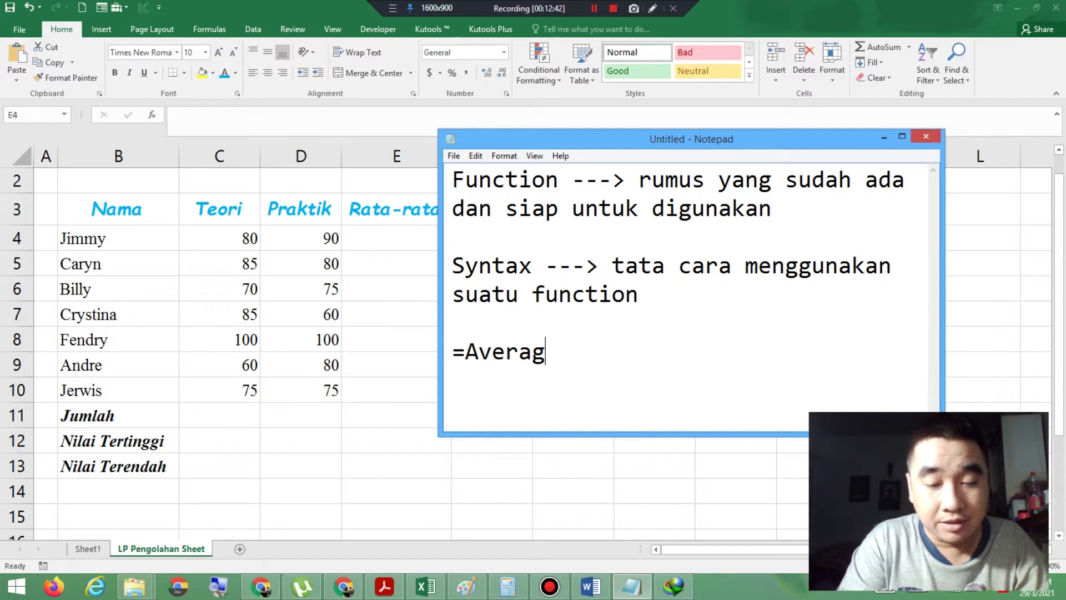
{"action": "type", "text": "e(Range)"}
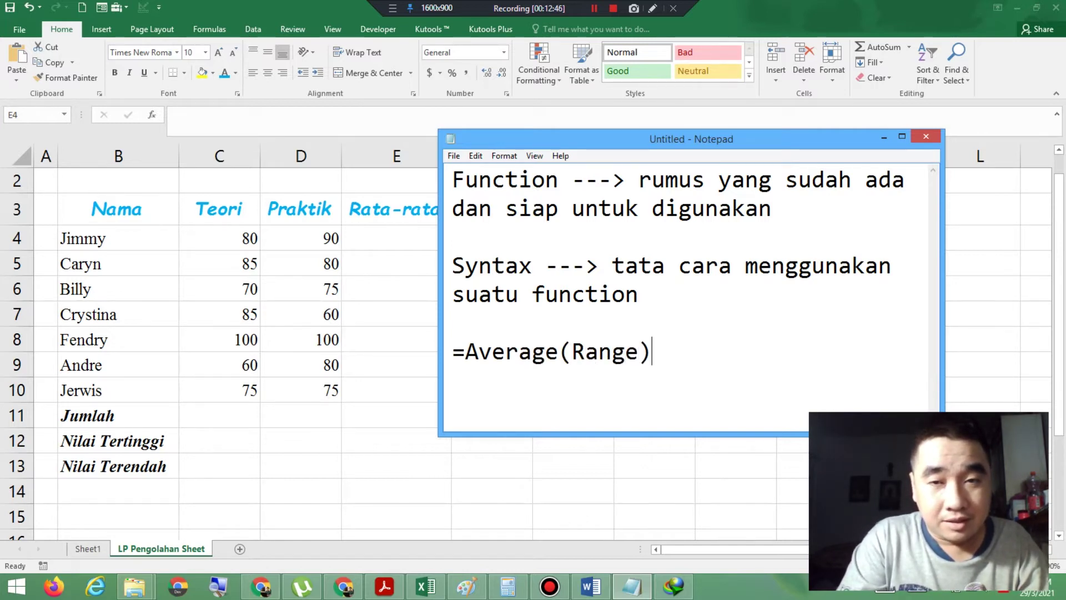
{"action": "type", "text": "Range"}
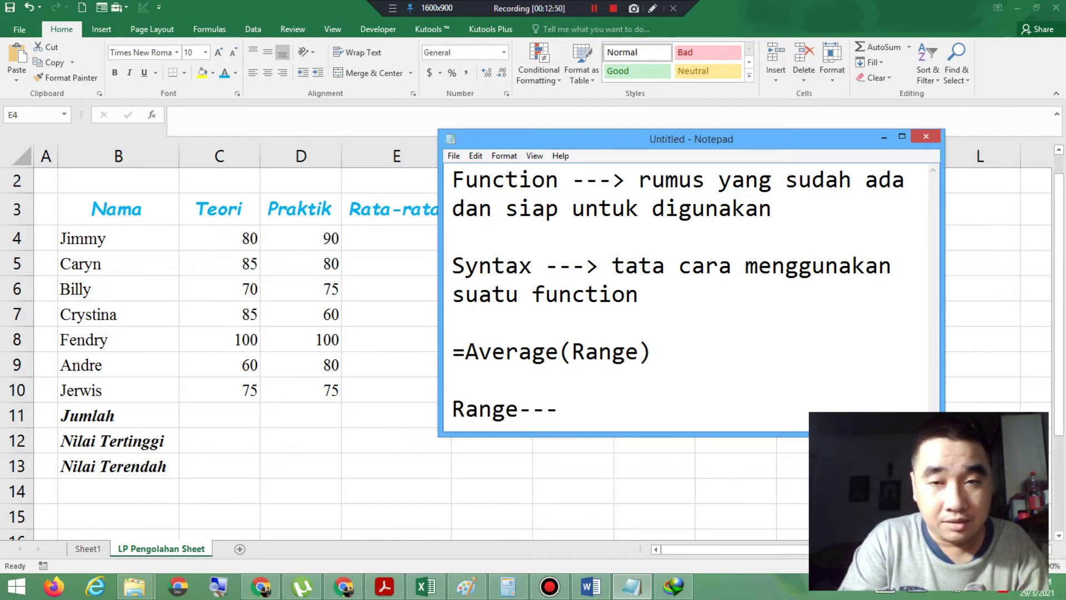
{"action": "type", "text": " ---"}
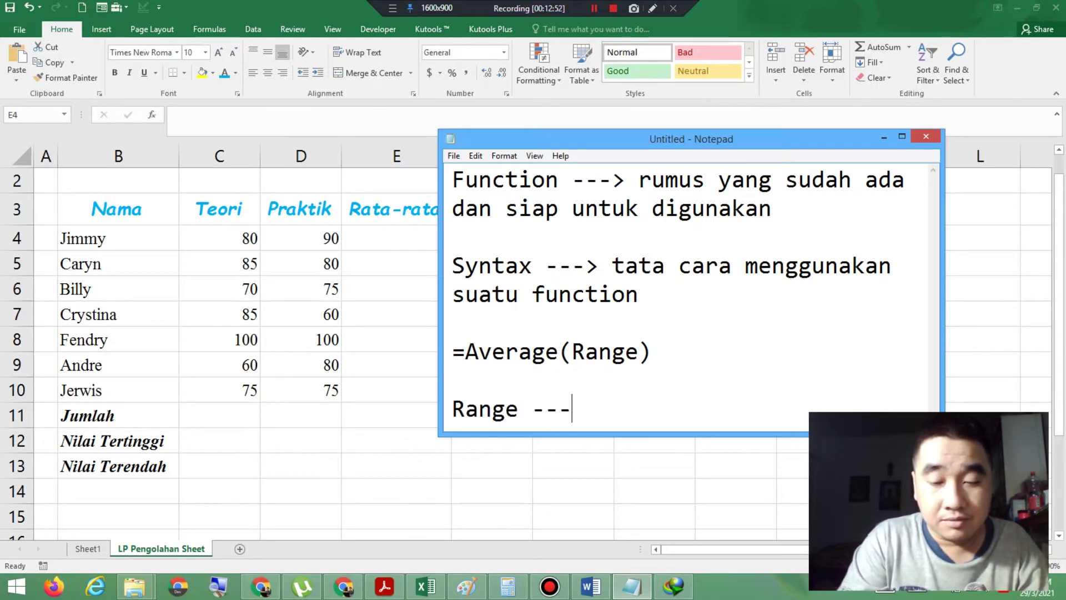
{"action": "type", "text": "> me"}
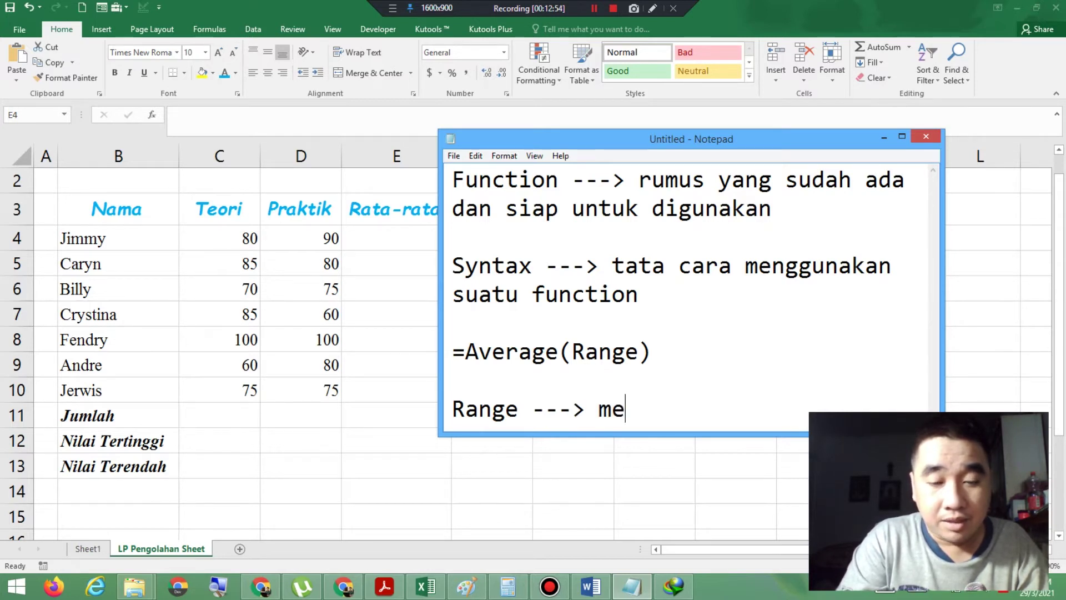
{"action": "type", "text": "nghitung d"}
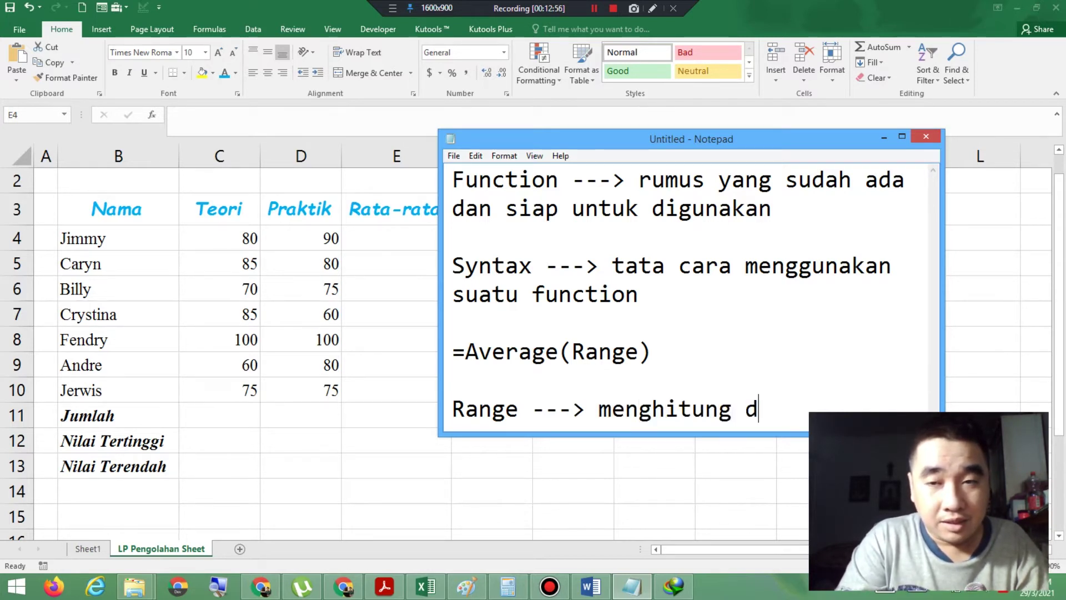
{"action": "type", "text": "ari awal"}
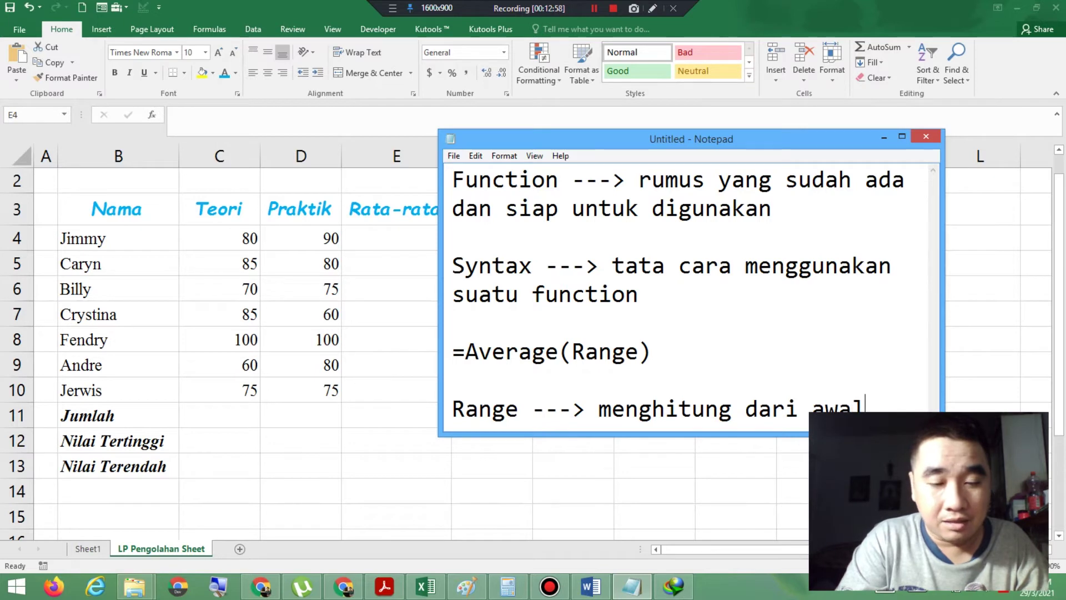
{"action": "type", "text": " cell dam"}
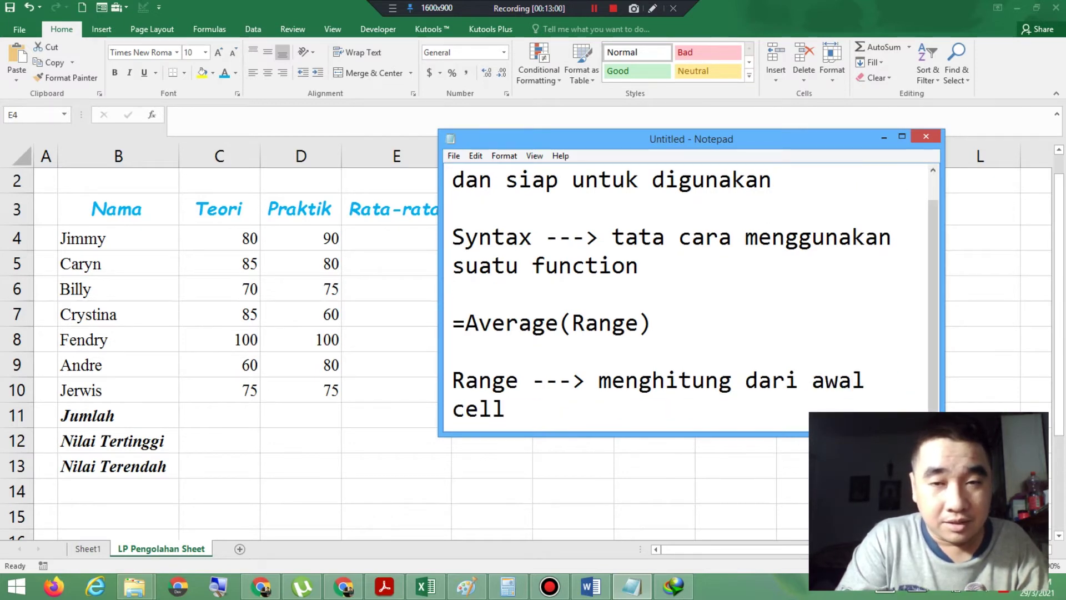
{"action": "key", "text": "BackSpace"}
{"action": "key", "text": "BackSpace"}
{"action": "key", "text": "BackSpace"}
{"action": "type", "text": "s"}
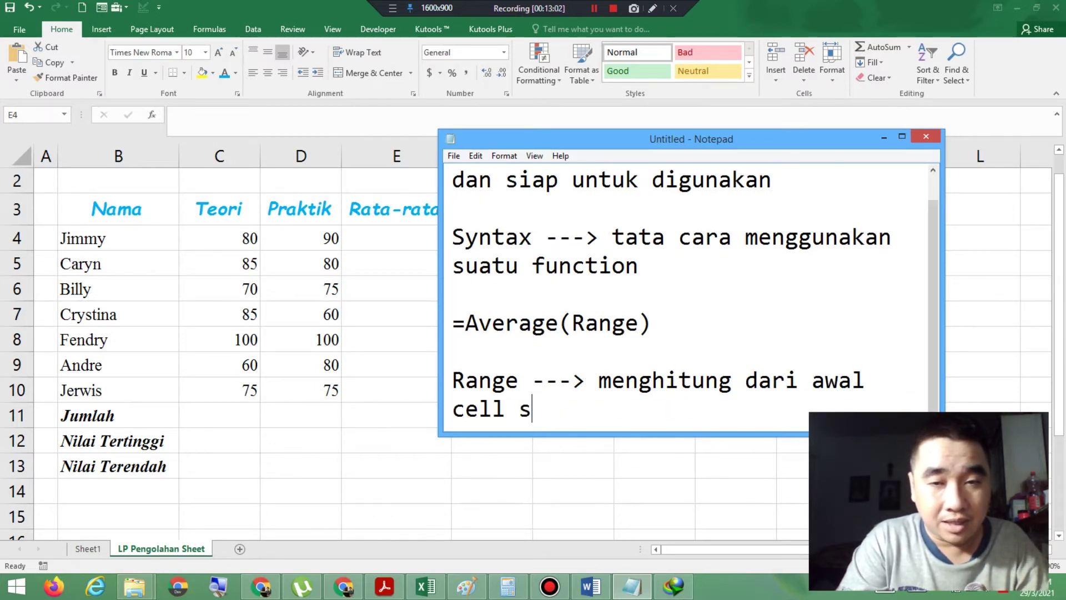
{"action": "type", "text": "ampai ak"}
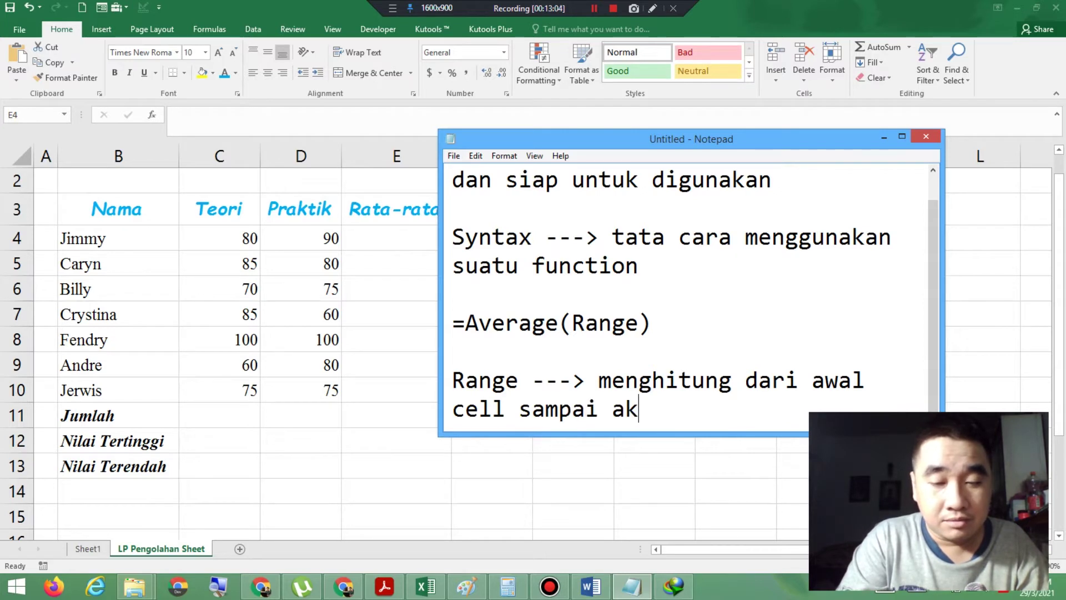
{"action": "type", "text": "hir cell"}
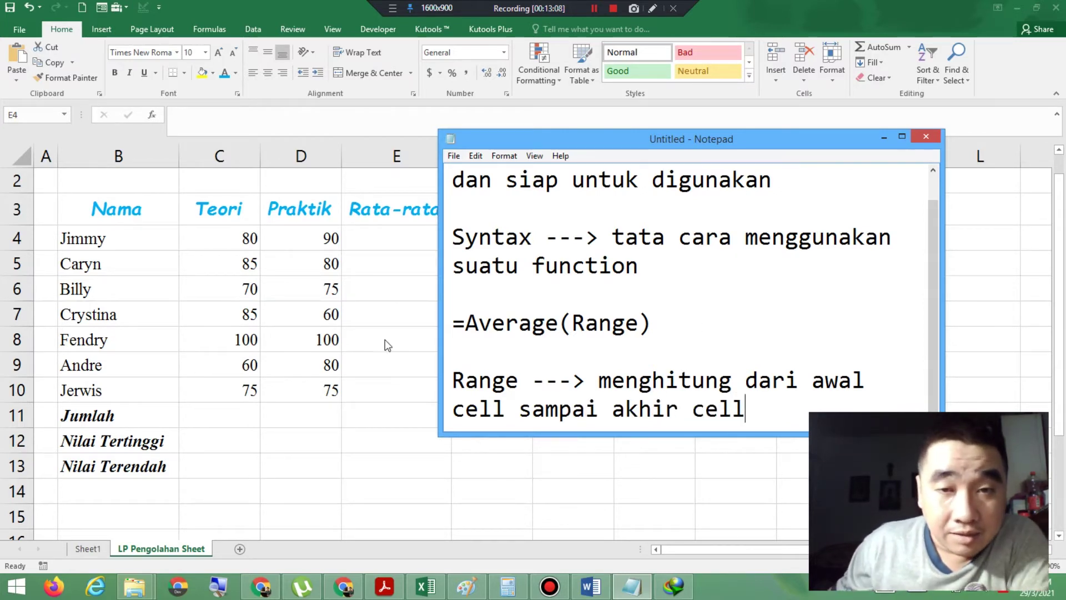
{"action": "left_click_drag", "start_coordinate": [451, 324], "coordinate": [654, 332]}
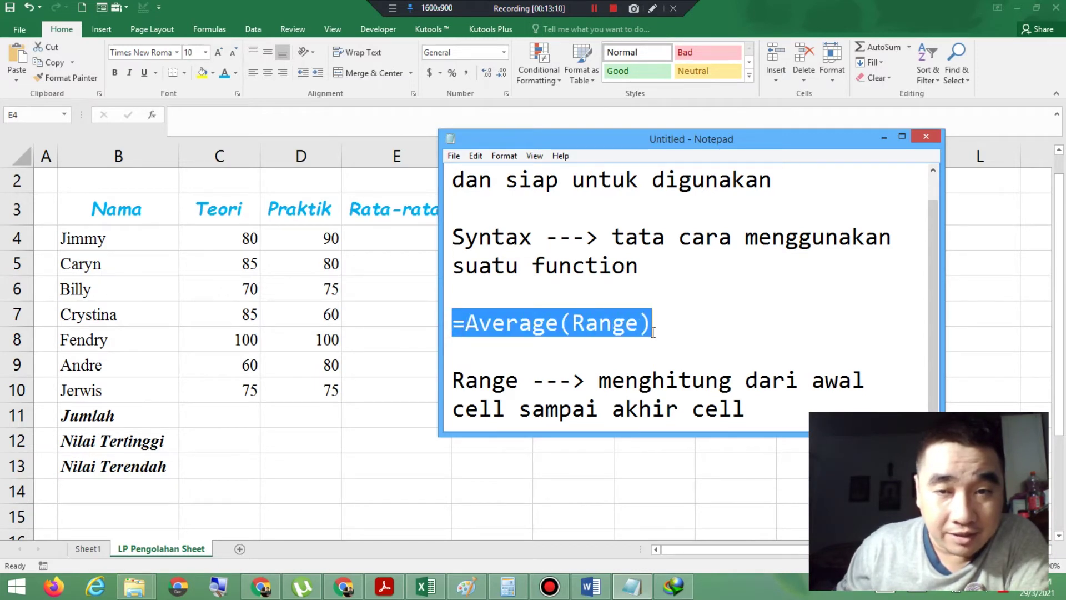
{"action": "left_click", "coordinate": [255, 7]}
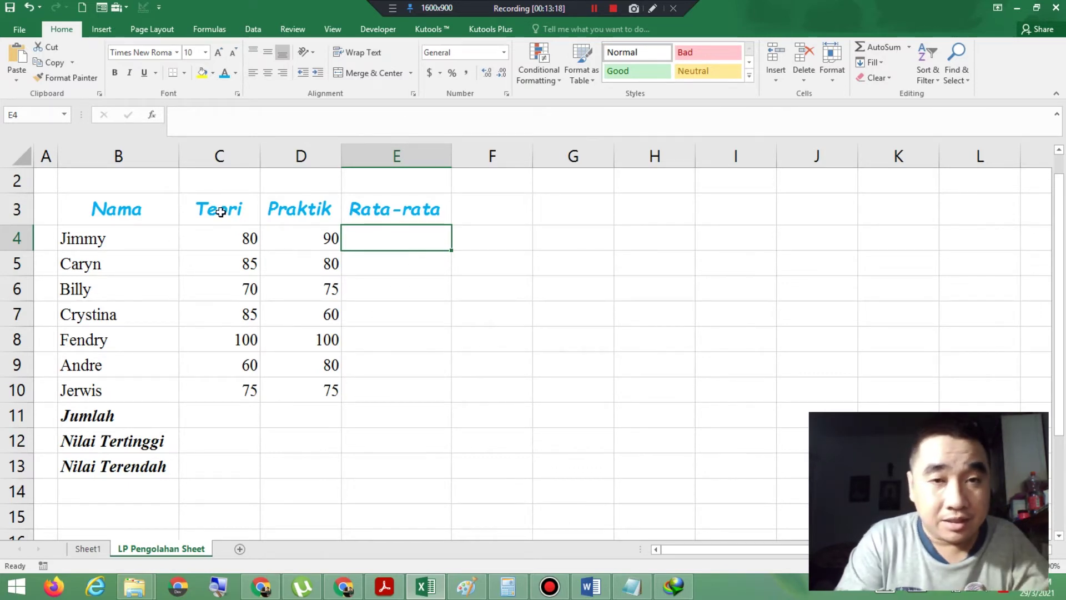
Step: Enter =Average(C4:D4) in E4 to average the first student's Teori and Praktik scores
{"action": "type", "text": "=Ave"}
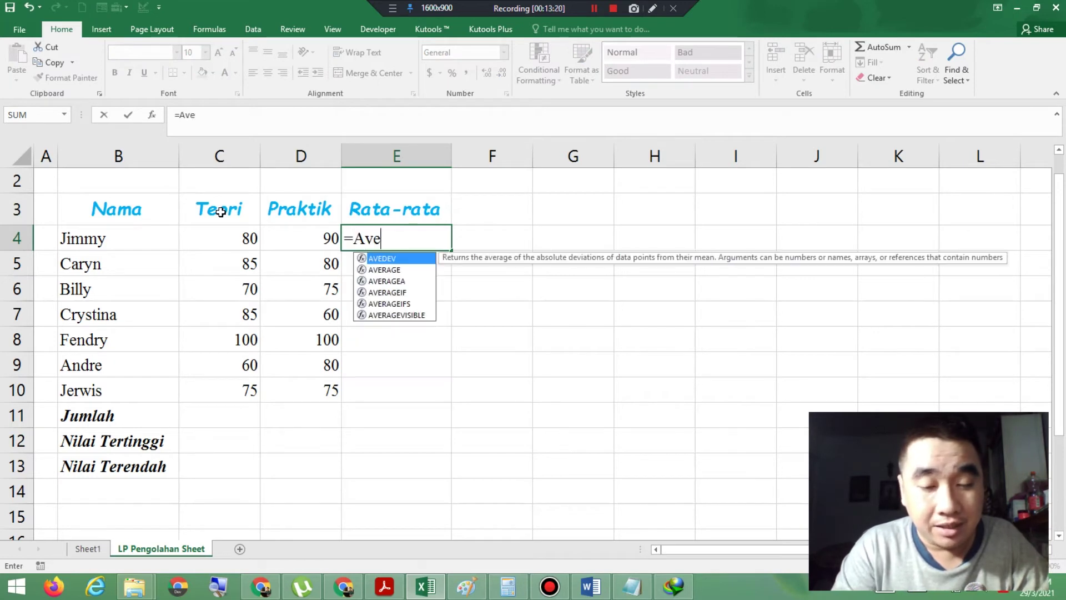
{"action": "type", "text": "rage"}
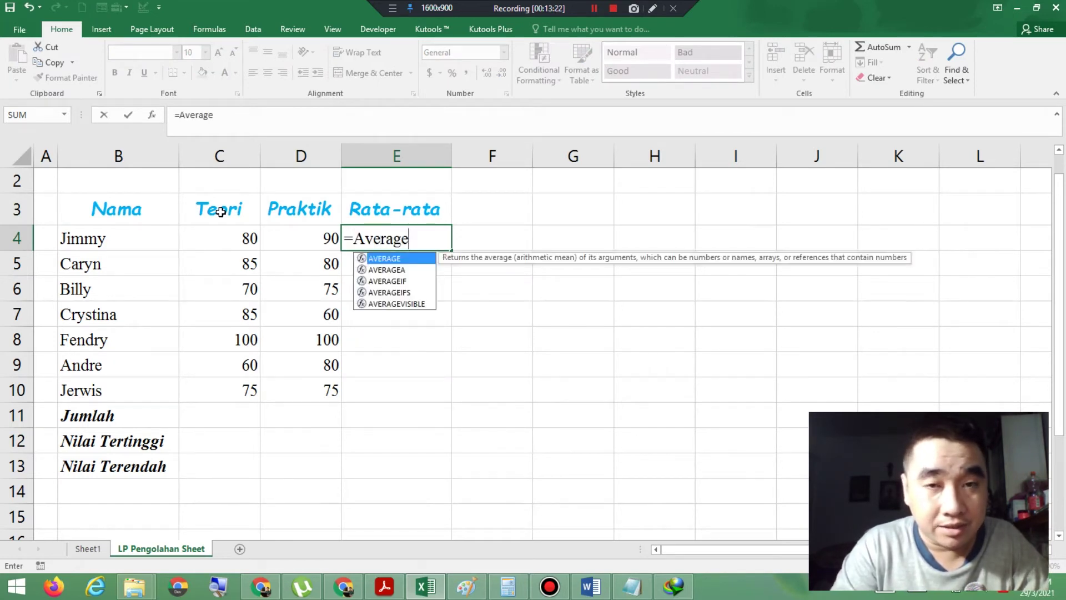
{"action": "type", "text": "("}
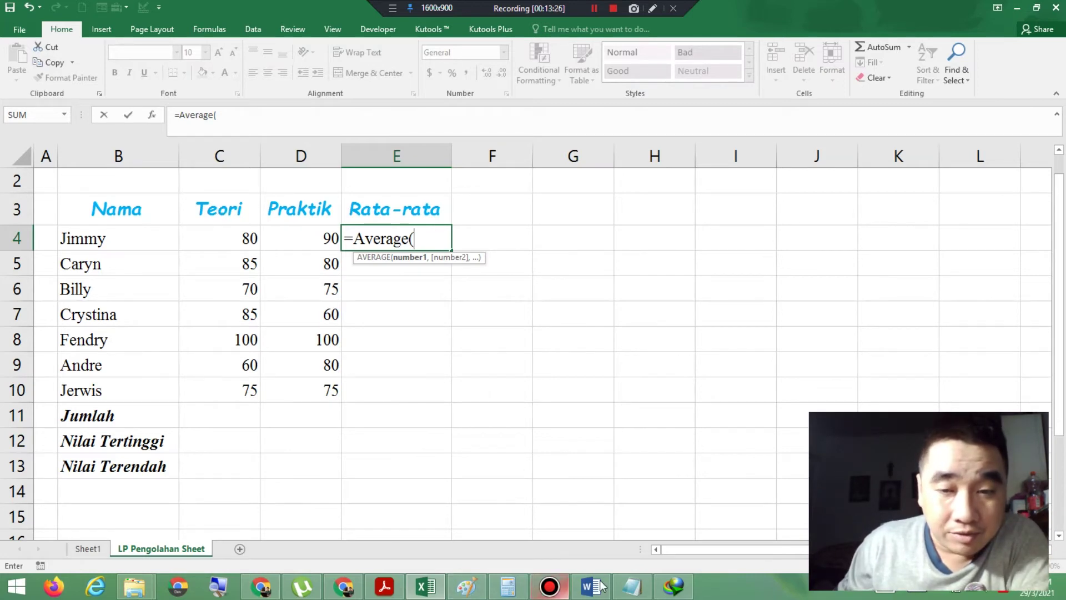
{"action": "left_click", "coordinate": [632, 586]}
{"action": "left_click_drag", "start_coordinate": [572, 324], "coordinate": [640, 324]}
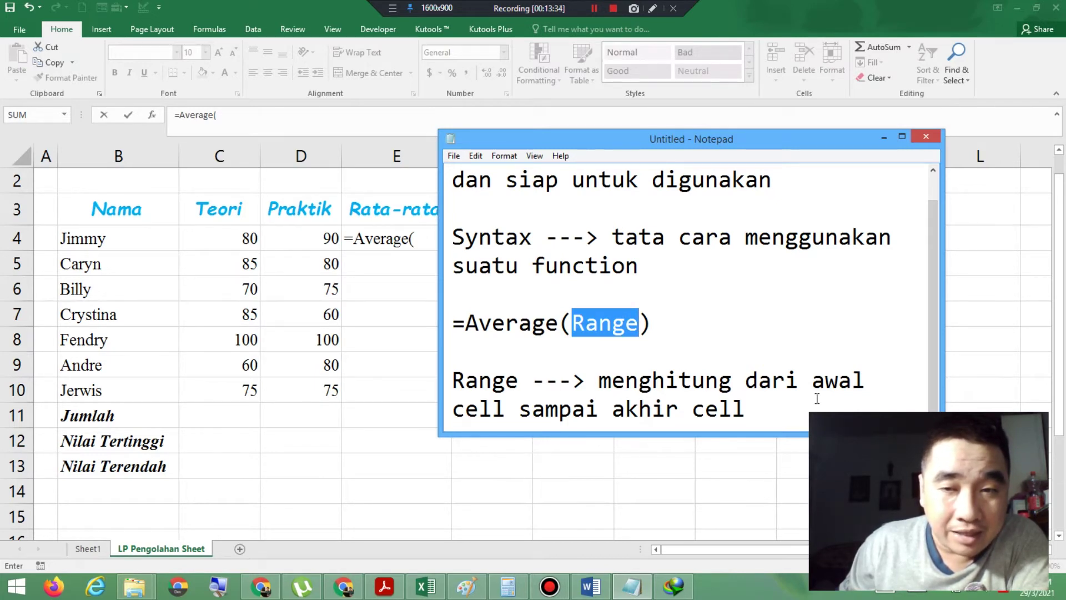
{"action": "left_click", "coordinate": [424, 237]}
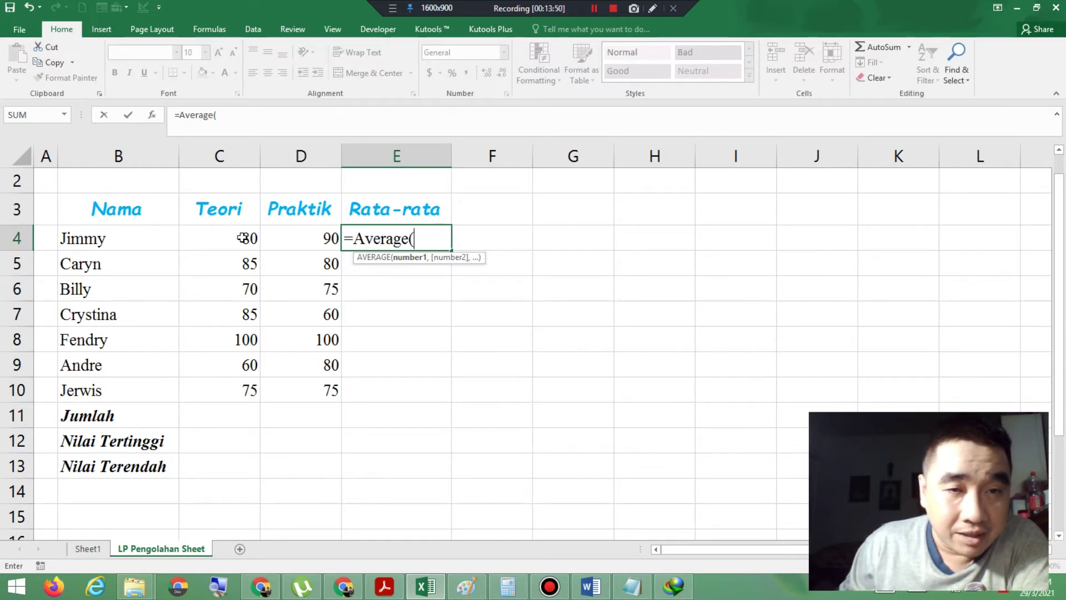
{"action": "left_click", "coordinate": [220, 241]}
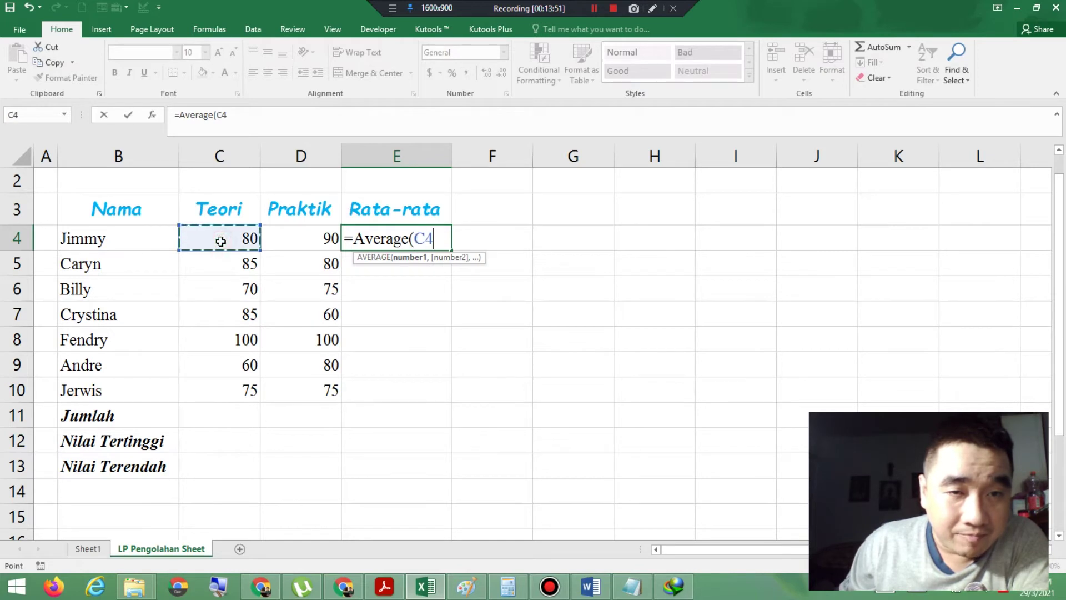
{"action": "left_click", "coordinate": [286, 241], "text": "shift"}
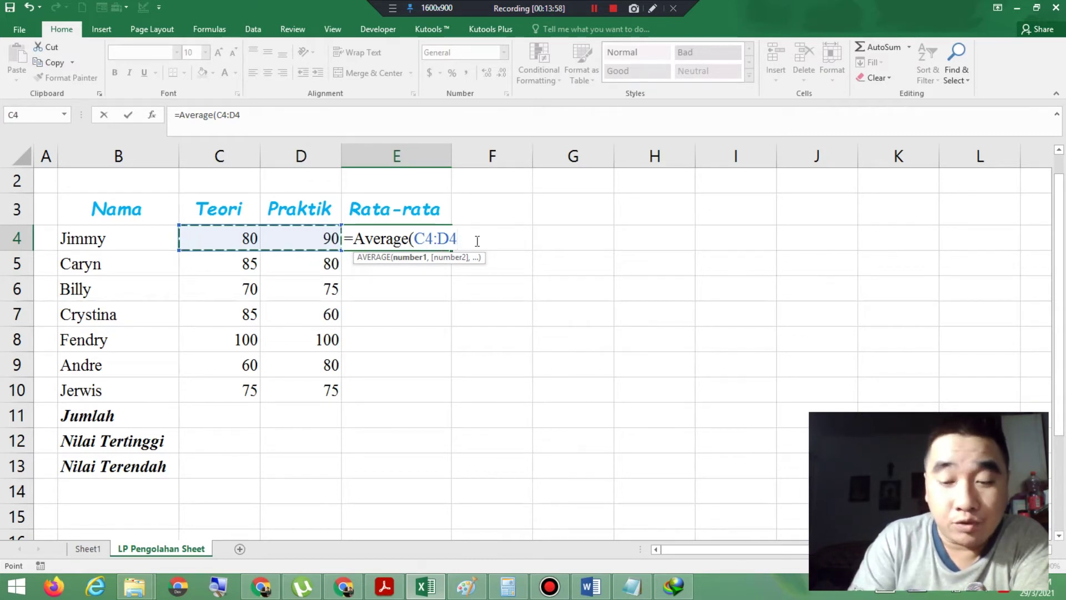
{"action": "type", "text": ")"}
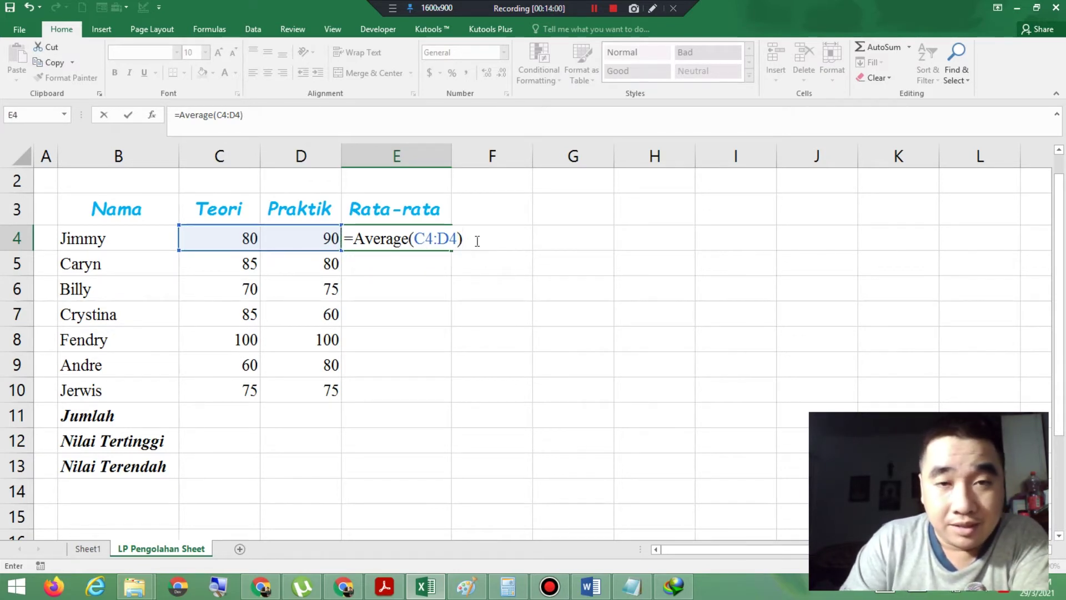
{"action": "key", "text": "Return"}
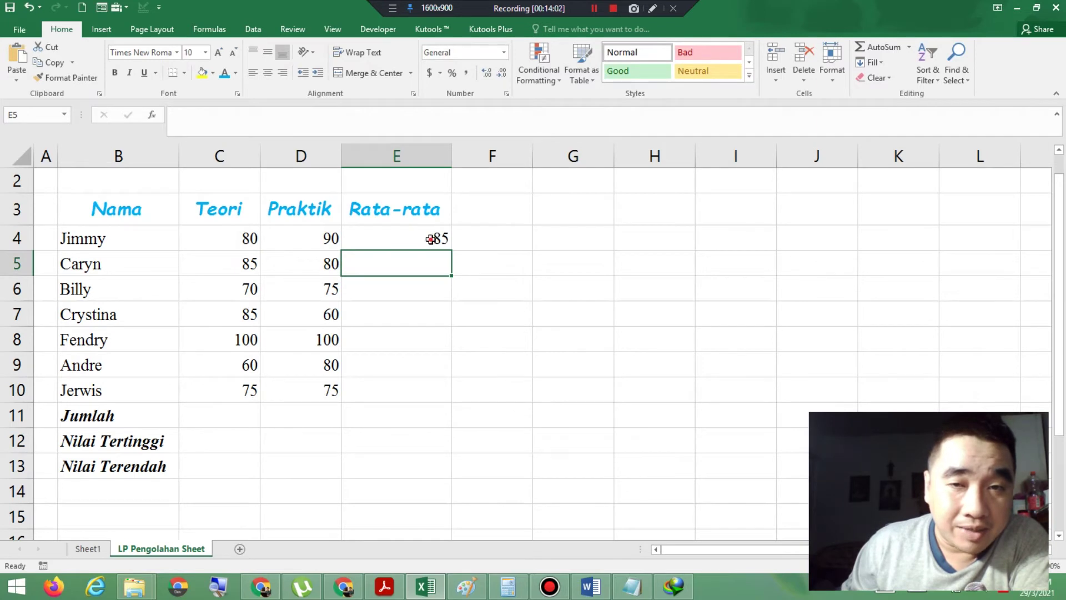
Step: Fill the E4 average formula down through E10 for all seven students
{"action": "left_click", "coordinate": [432, 239]}
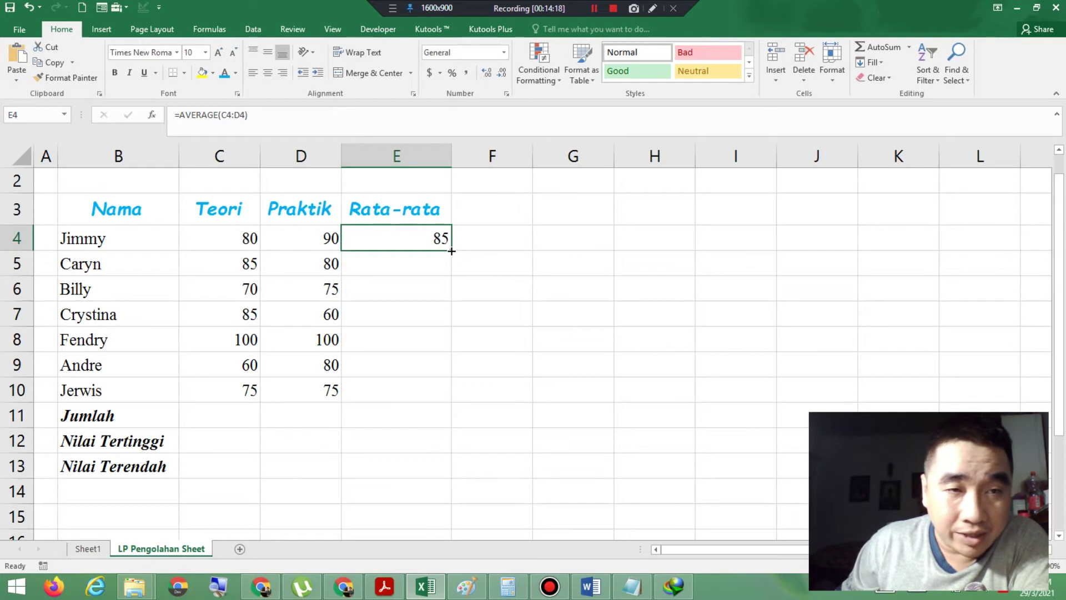
{"action": "left_click_drag", "start_coordinate": [451, 251], "coordinate": [455, 400]}
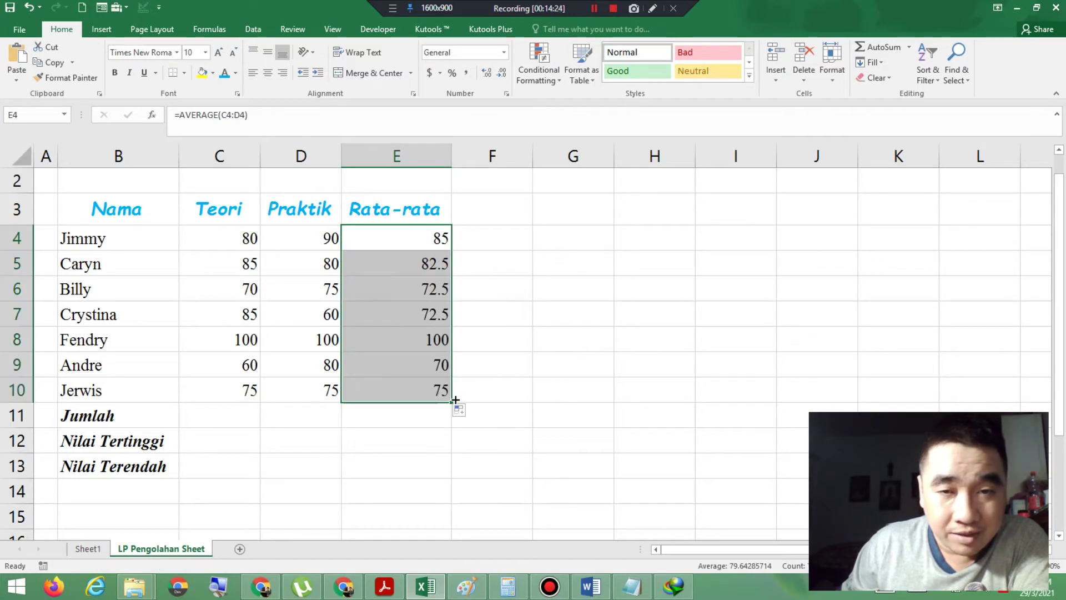
{"action": "left_click", "coordinate": [254, 411]}
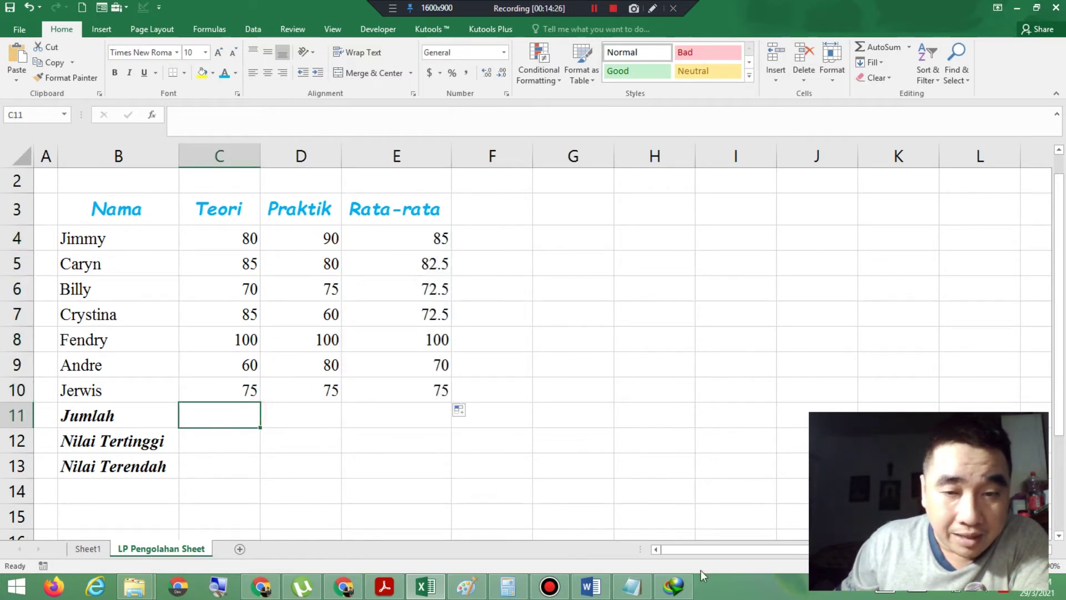
{"action": "left_click", "coordinate": [632, 586]}
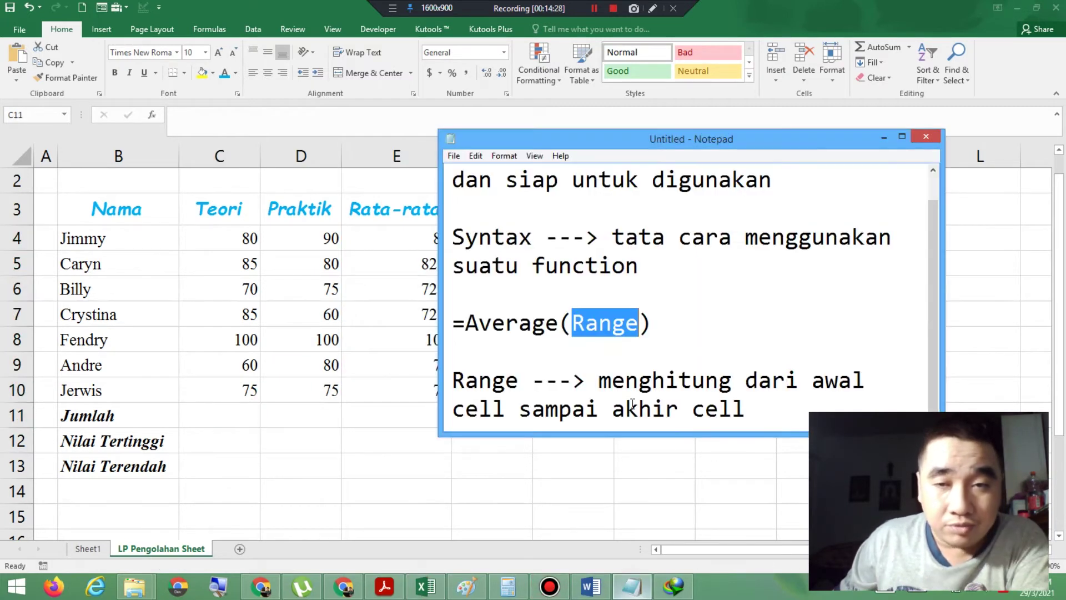
Step: Add a =Sum(Range) line beneath the Range explanation in the Notepad notes
{"action": "left_click", "coordinate": [778, 412]}
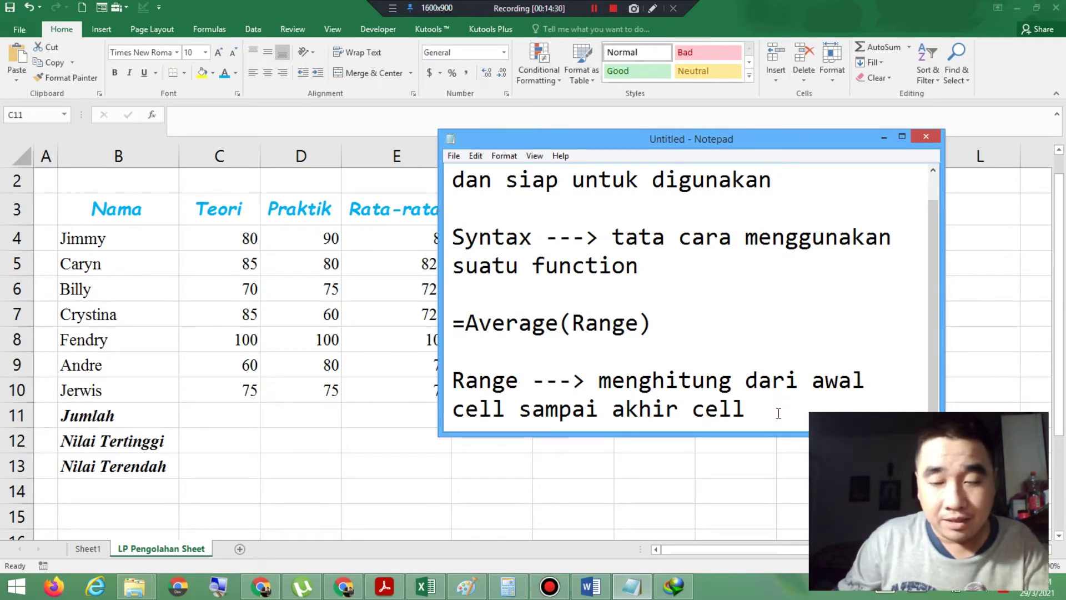
{"action": "key", "text": "Return"}
{"action": "key", "text": "Return"}
{"action": "type", "text": "="}
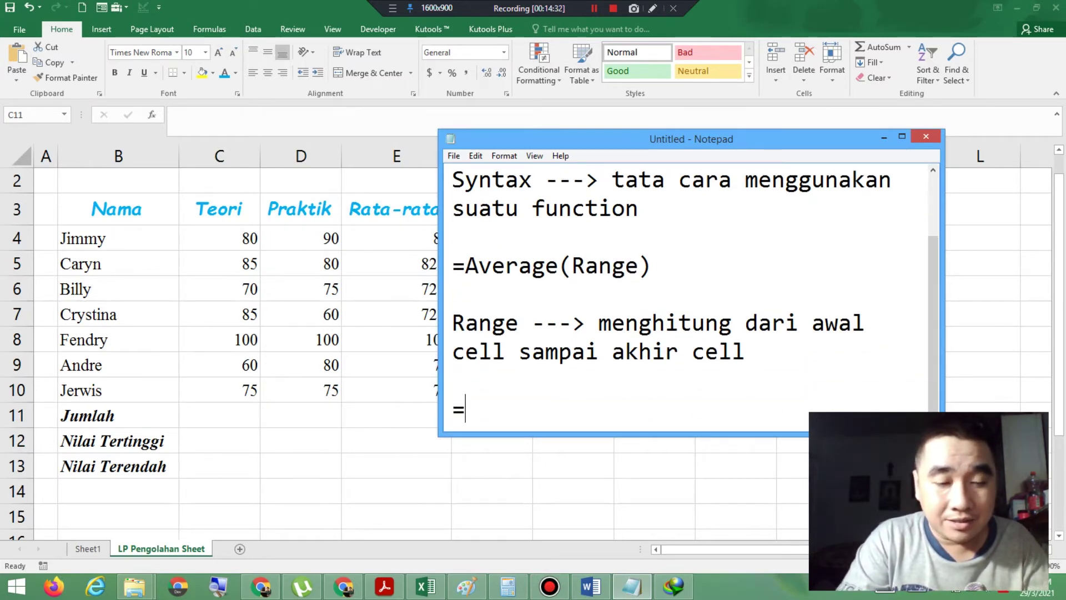
{"action": "type", "text": "Sum(R"}
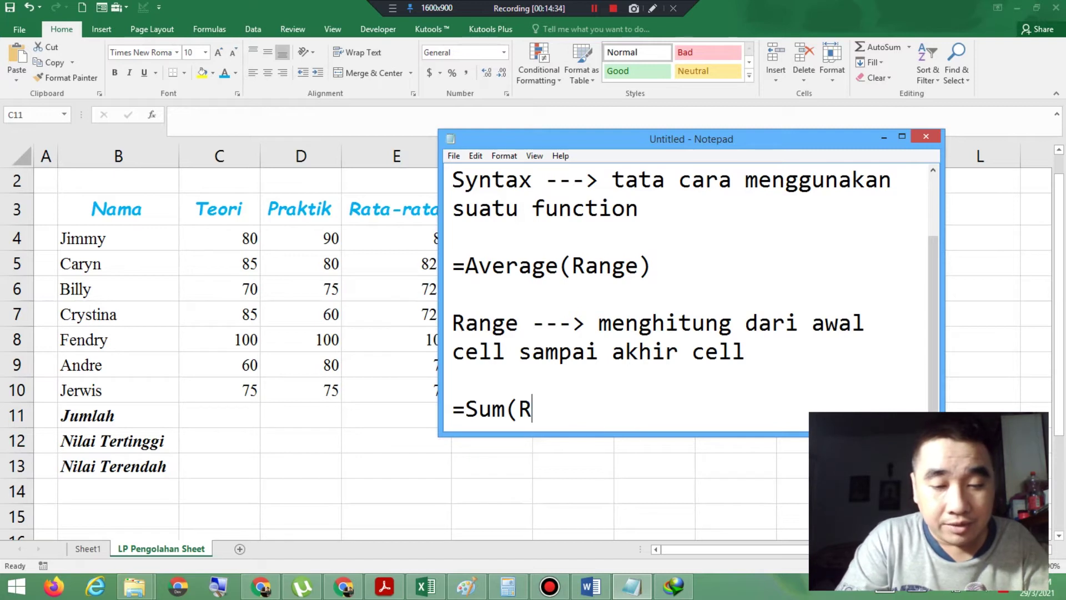
{"action": "type", "text": "ange)"}
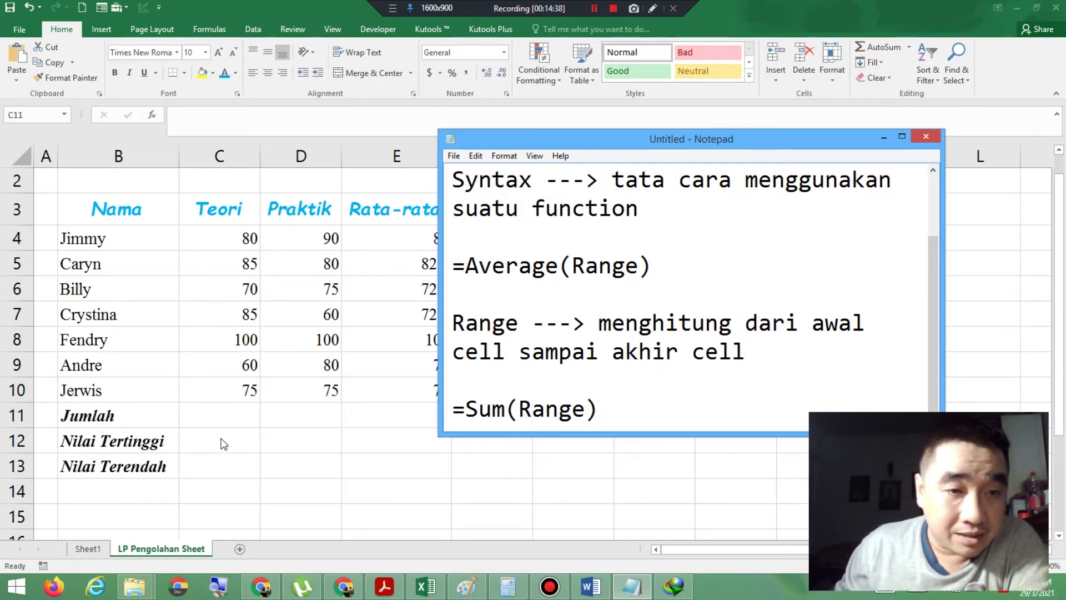
{"action": "left_click", "coordinate": [219, 419]}
Step: Total Teori in C11 with =SUM(C4:C10) giving 555, and fill it right to D11 (560)
{"action": "type", "text": "="}
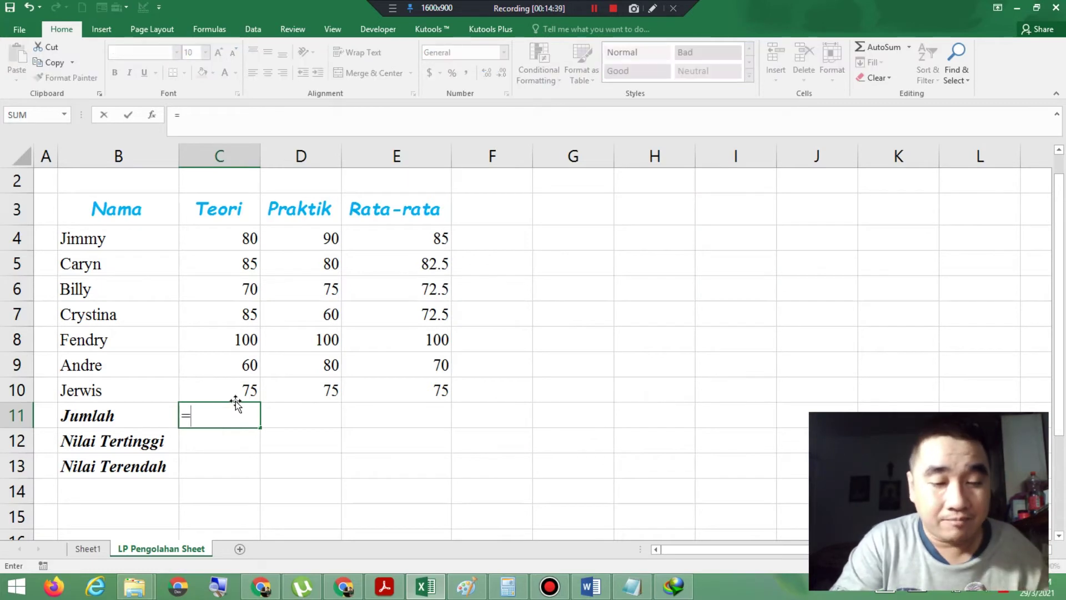
{"action": "type", "text": "Sum("}
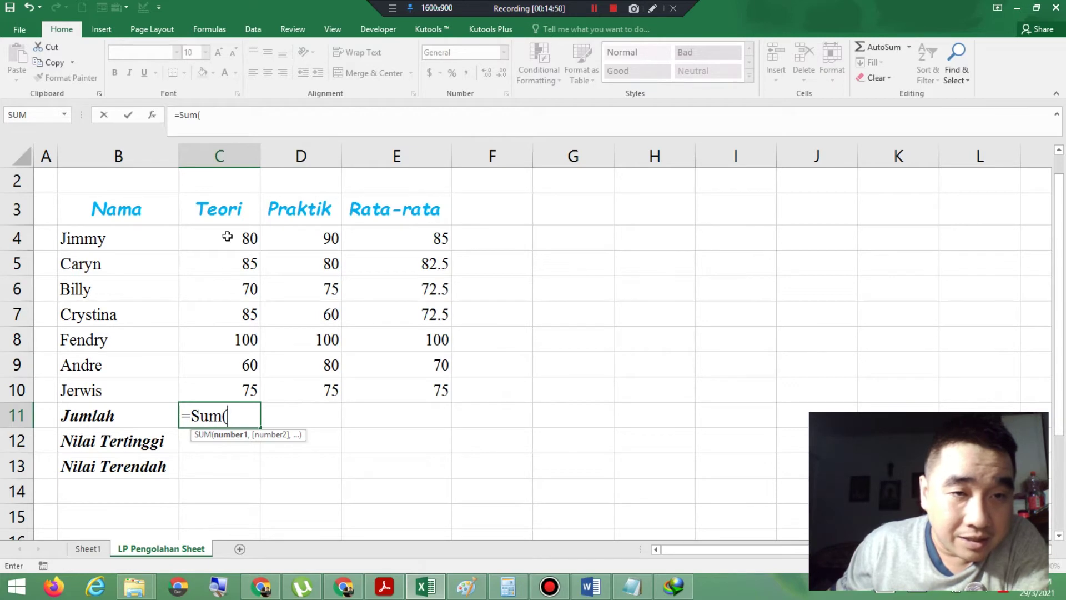
{"action": "left_click", "coordinate": [227, 237]}
{"action": "left_click_drag", "start_coordinate": [228, 236], "coordinate": [231, 398]}
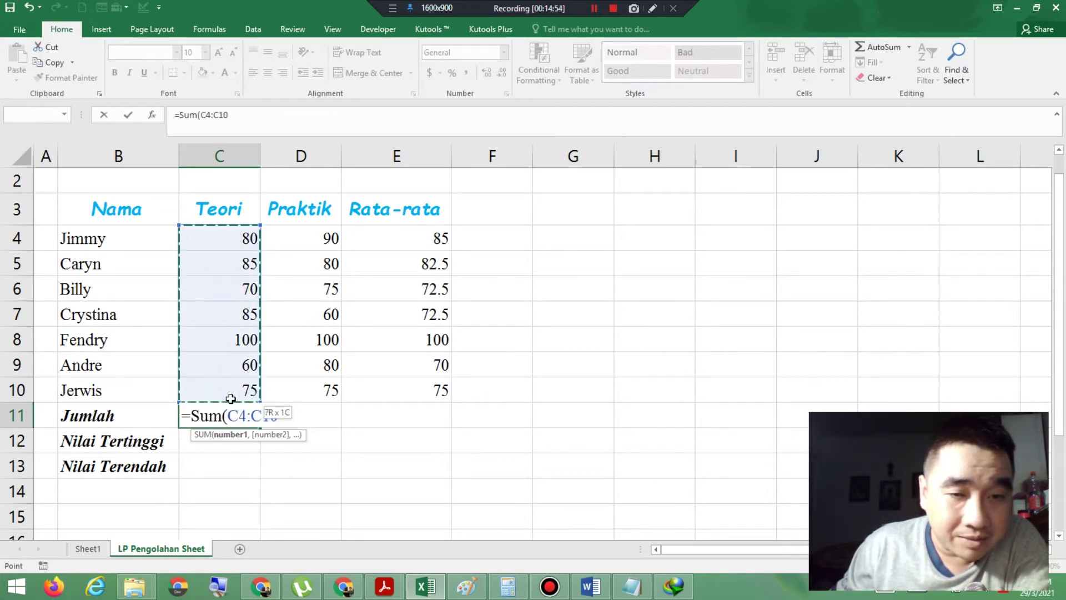
{"action": "type", "text": ")"}
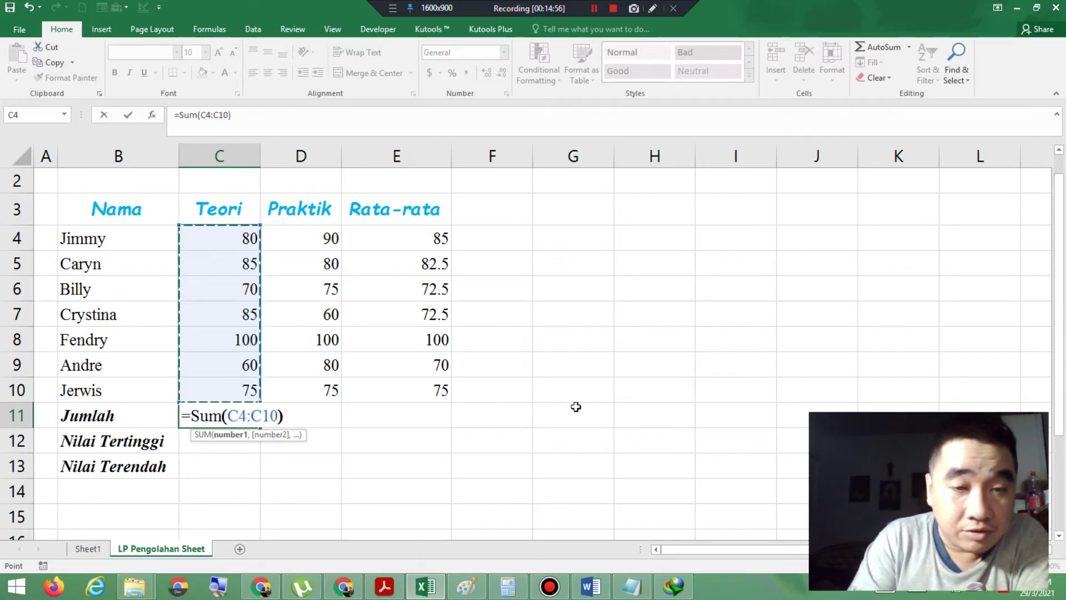
{"action": "key", "text": "Return"}
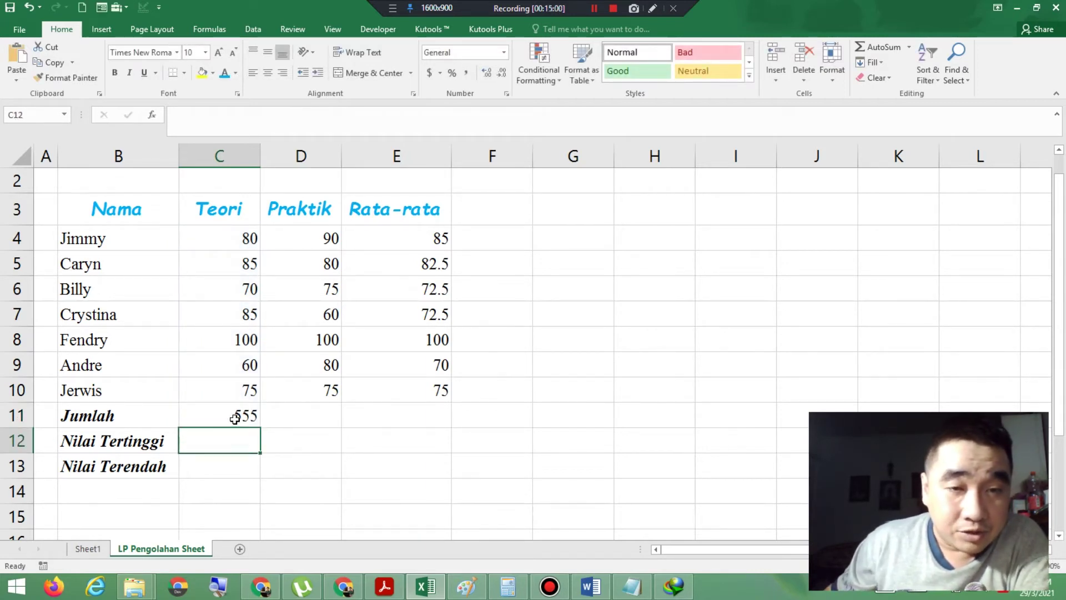
{"action": "left_click", "coordinate": [234, 419]}
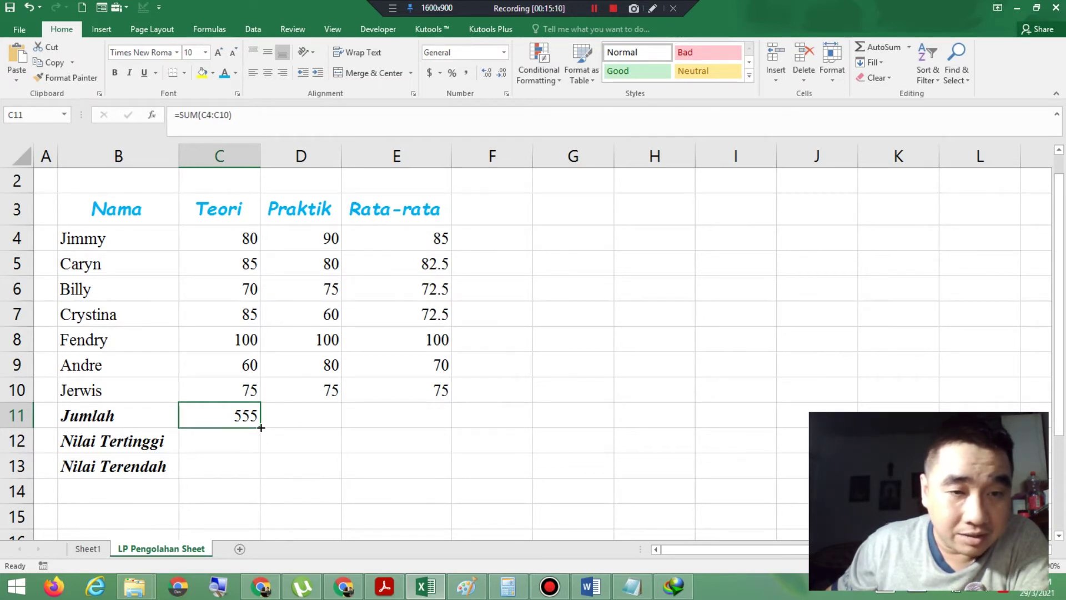
{"action": "left_click_drag", "start_coordinate": [261, 427], "coordinate": [327, 424]}
{"action": "left_click", "coordinate": [217, 438]}
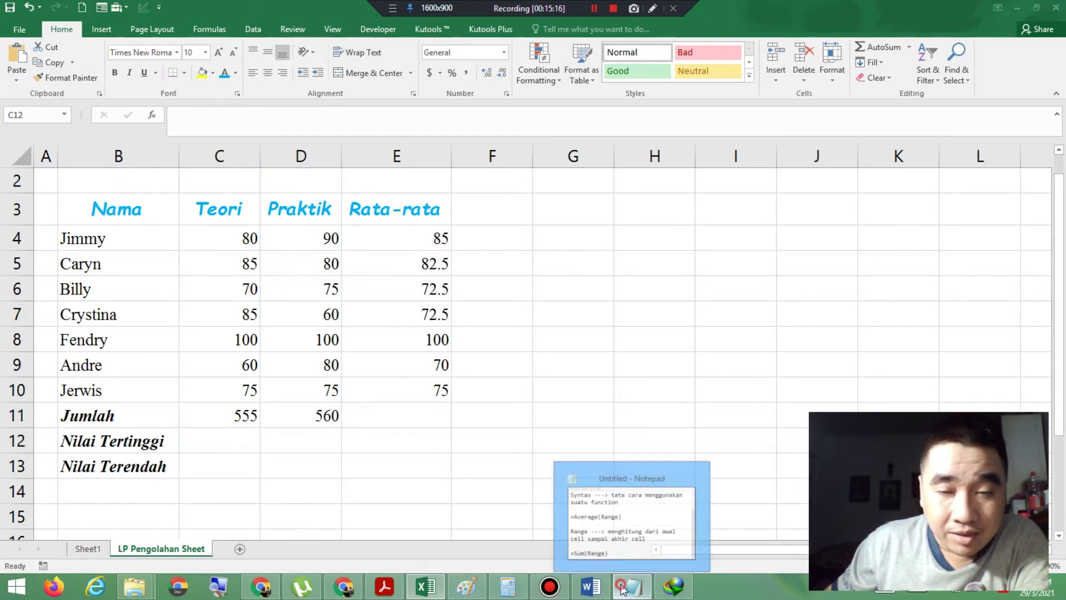
Step: Note =Max(Range) in Notepad, then begin a =Max( formula in cell C12
{"action": "left_click", "coordinate": [611, 516]}
{"action": "key", "text": "Return"}
{"action": "key", "text": "Return"}
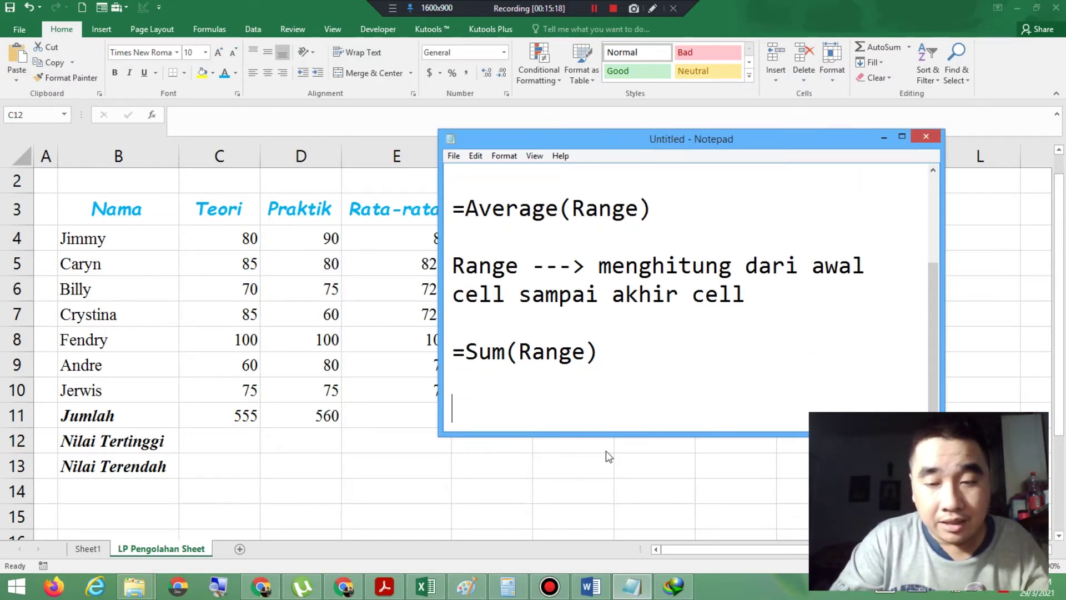
{"action": "type", "text": "="}
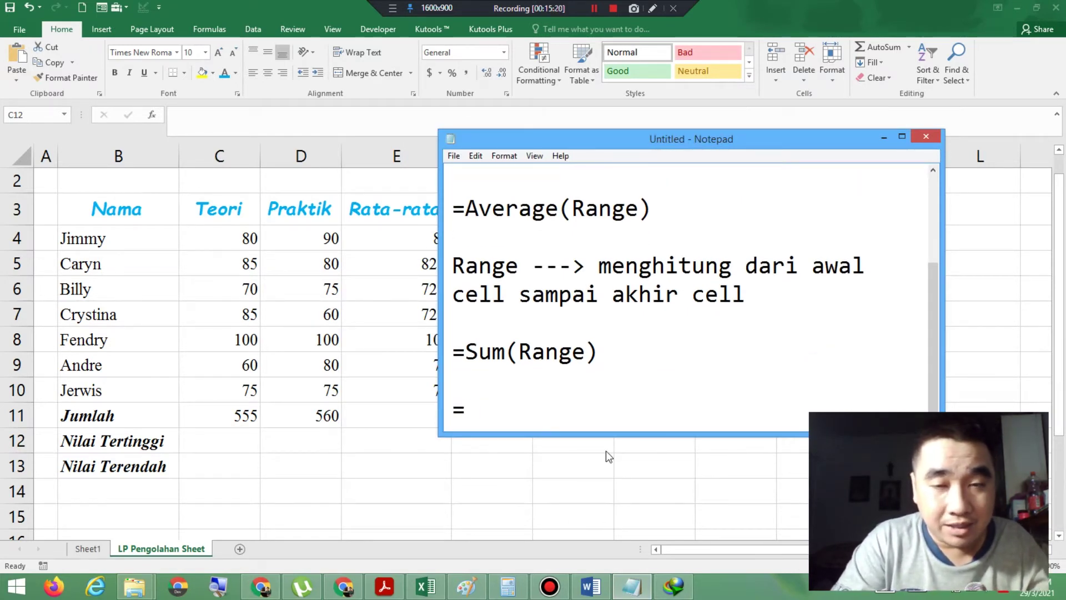
{"action": "type", "text": "Max("}
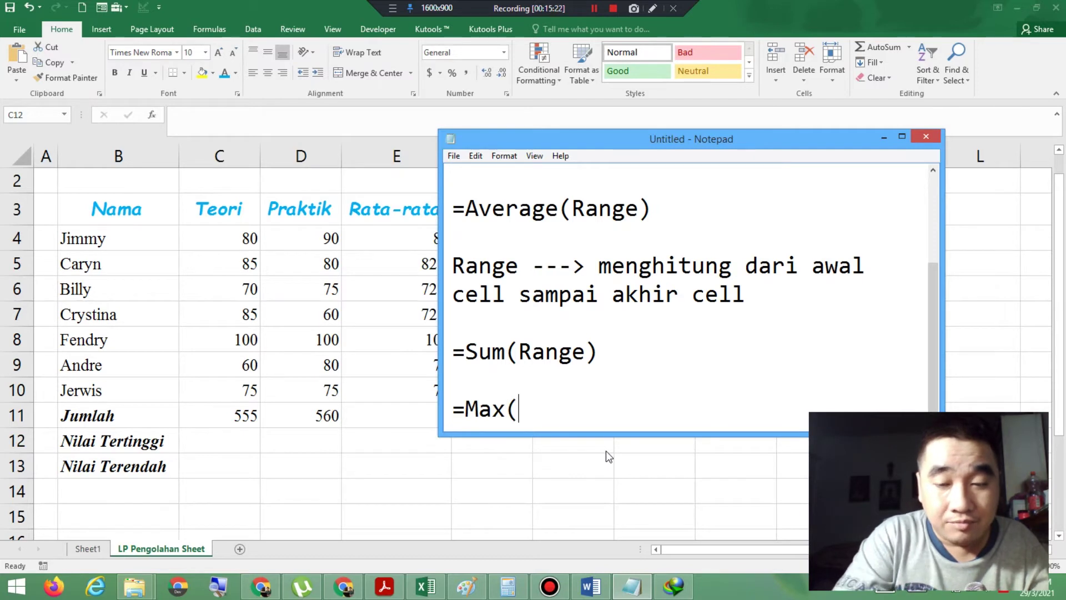
{"action": "type", "text": "Range)"}
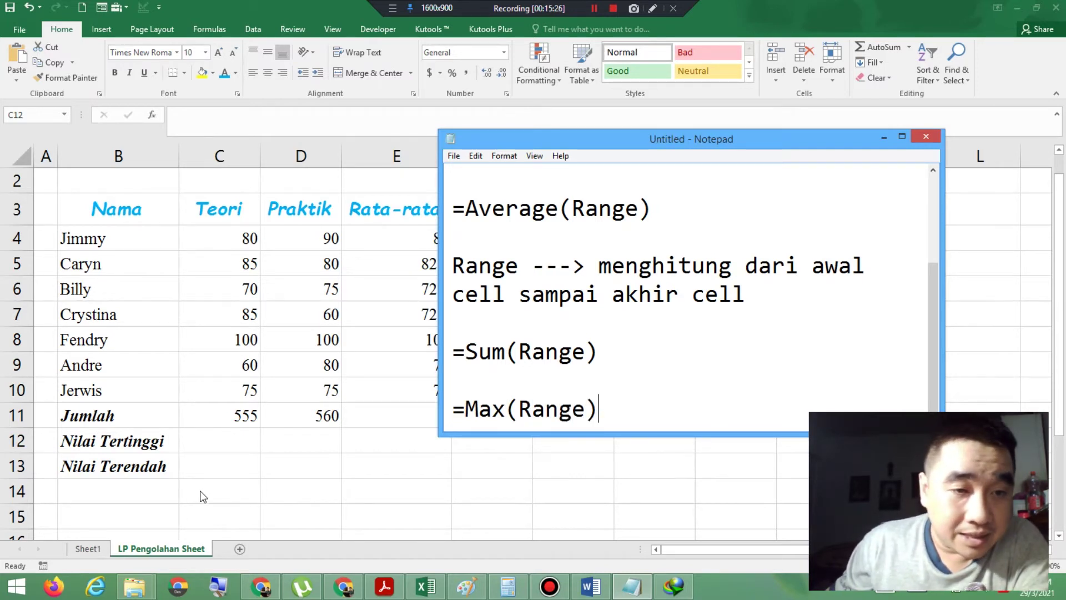
{"action": "left_click", "coordinate": [230, 436]}
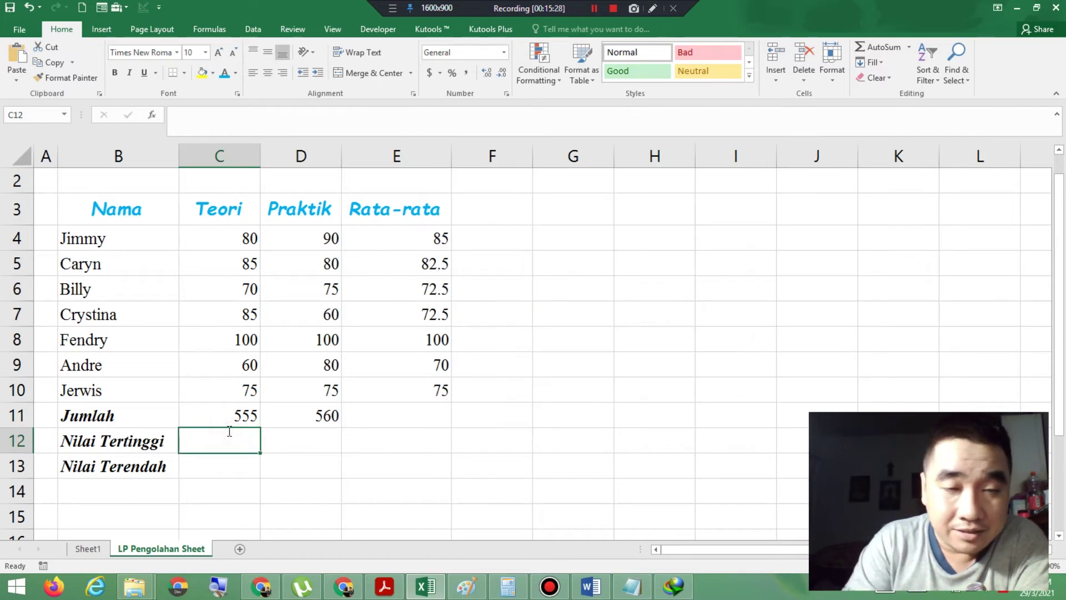
{"action": "type", "text": "=Max("}
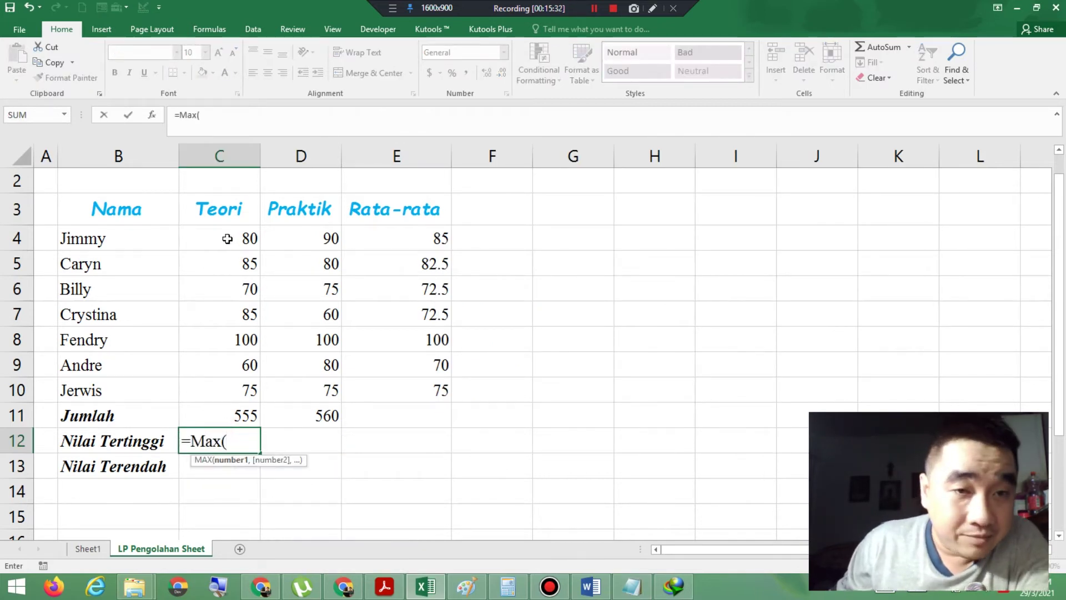
Step: Complete =MAX(C4:C10) in C12 showing 100, and copy it across to D12
{"action": "left_click_drag", "start_coordinate": [228, 239], "coordinate": [228, 398]}
{"action": "type", "text": ")"}
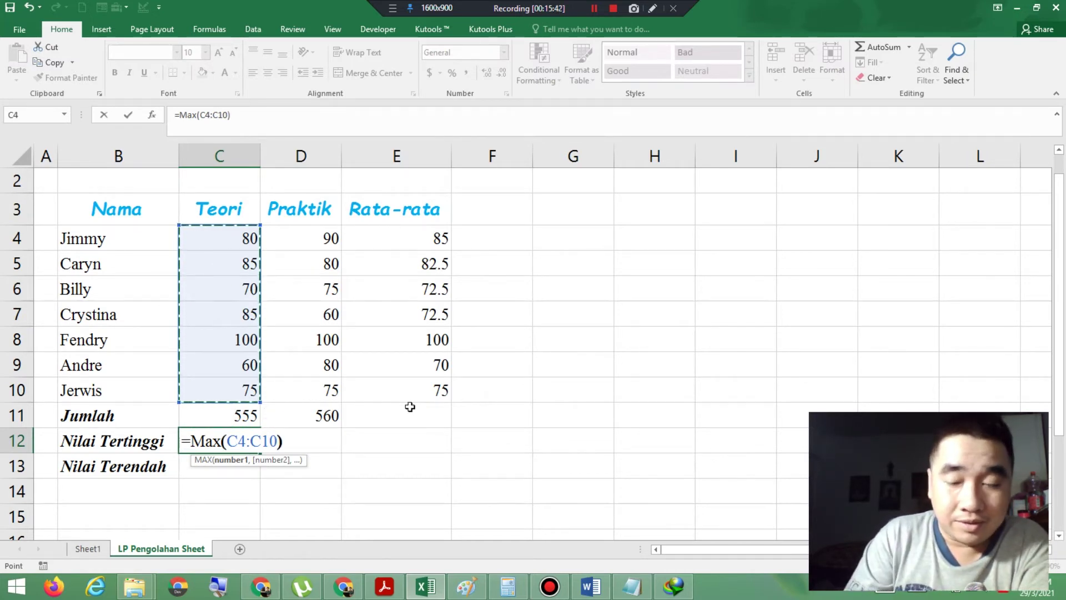
{"action": "key", "text": "Return"}
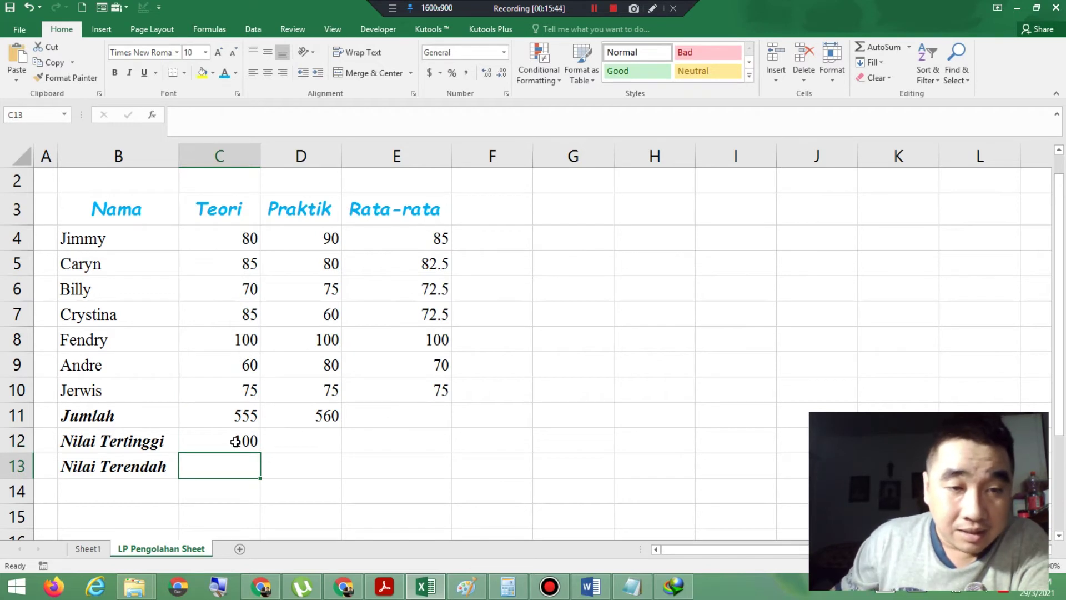
{"action": "left_click", "coordinate": [242, 442]}
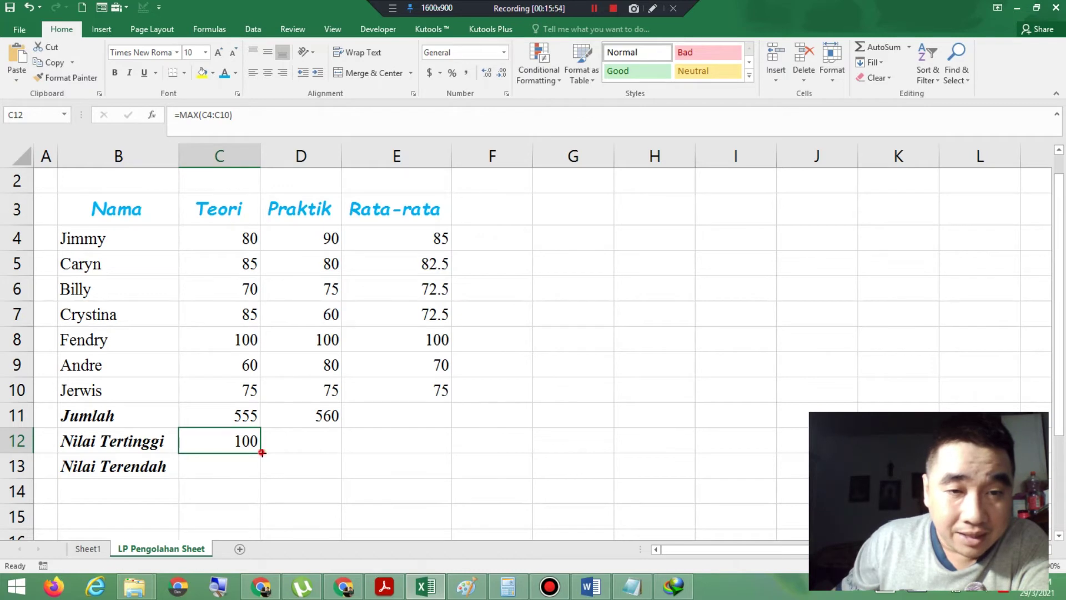
{"action": "left_click_drag", "start_coordinate": [262, 453], "coordinate": [340, 453]}
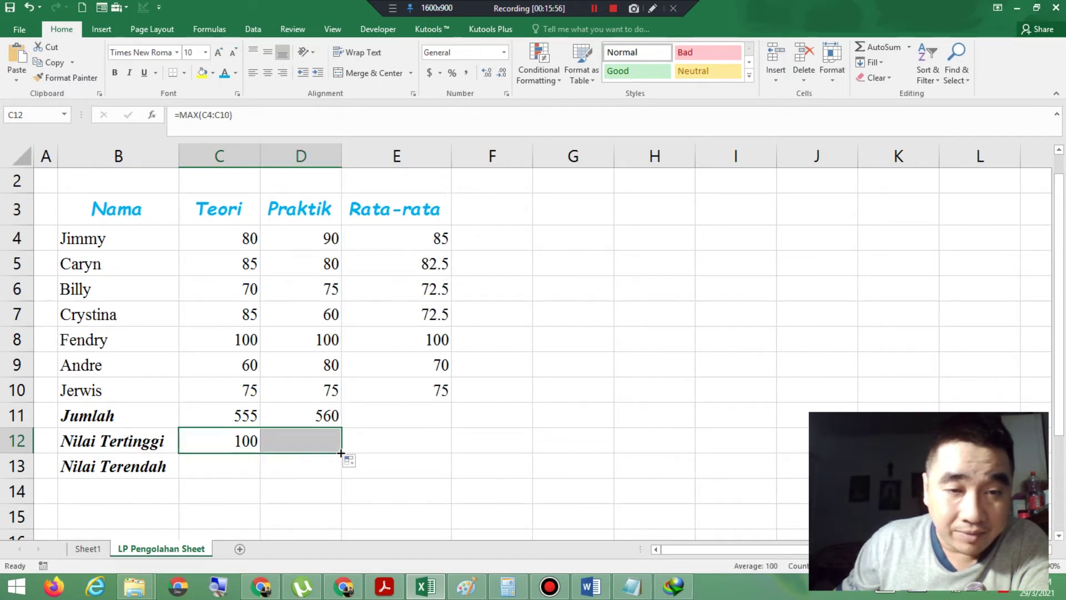
{"action": "left_click", "coordinate": [213, 473]}
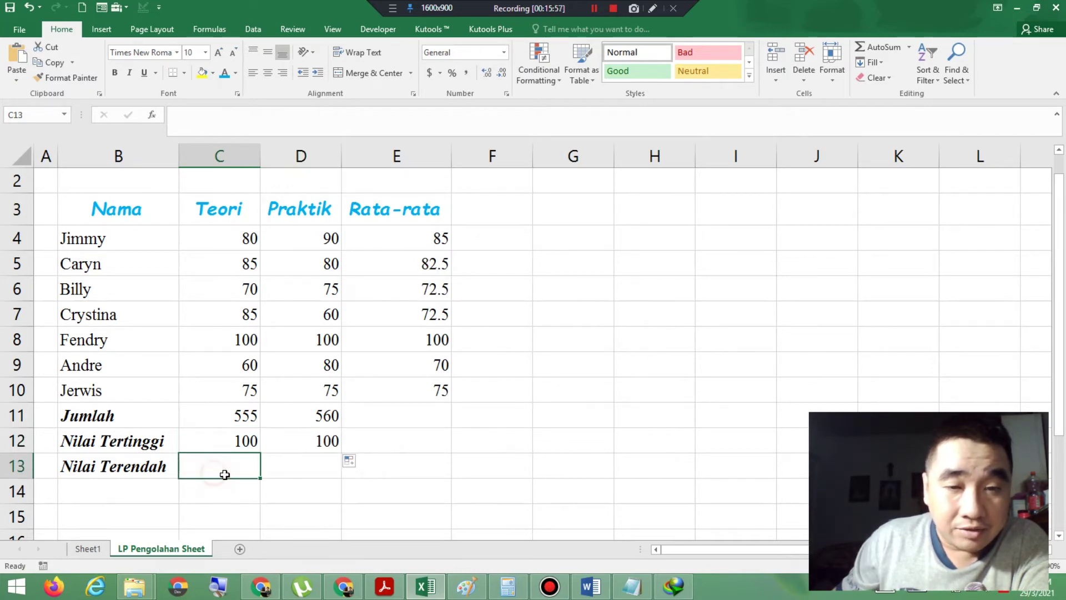
{"action": "left_click", "coordinate": [632, 586]}
{"action": "key", "text": "Return"}
{"action": "key", "text": "Return"}
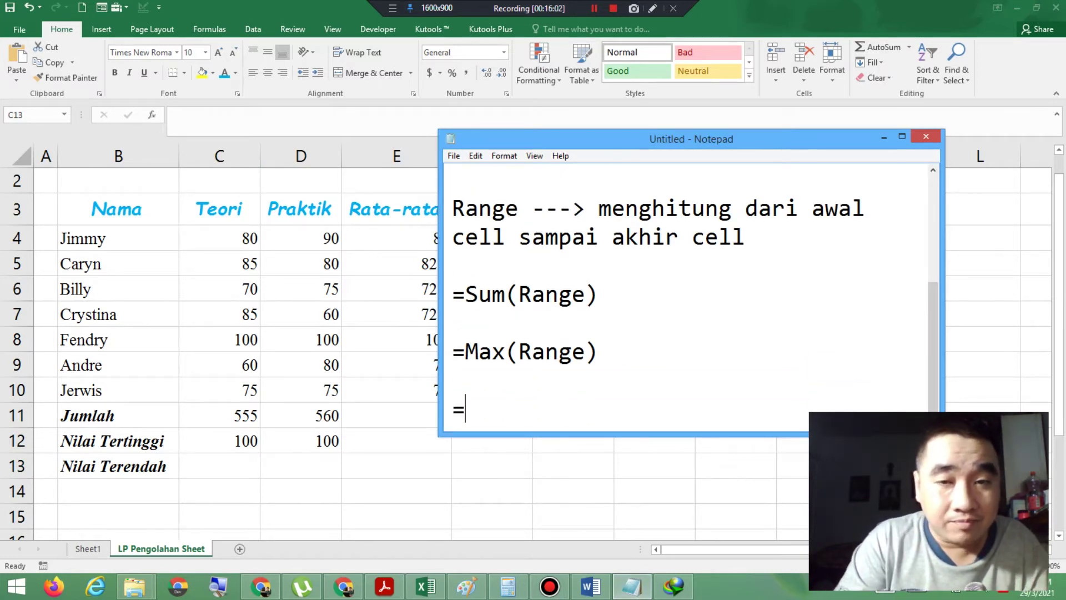
Step: Write =Min(Range) on a new line below the Max note
{"action": "type", "text": "=min"}
{"action": "key", "text": "BackSpace"}
{"action": "key", "text": "BackSpace"}
{"action": "key", "text": "BackSpace"}
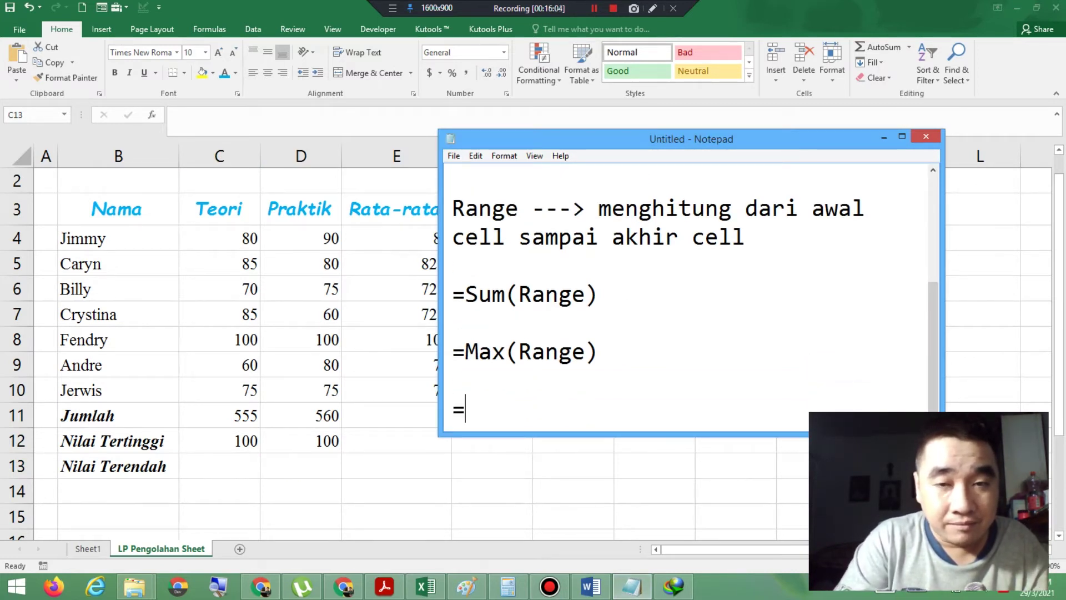
{"action": "type", "text": "Min("}
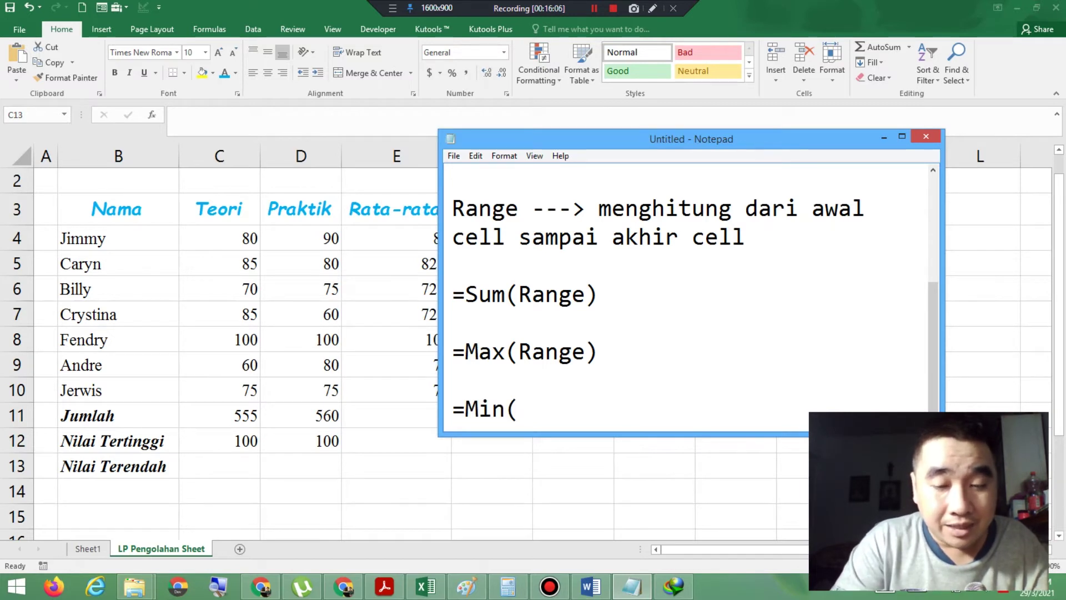
{"action": "type", "text": "Range)"}
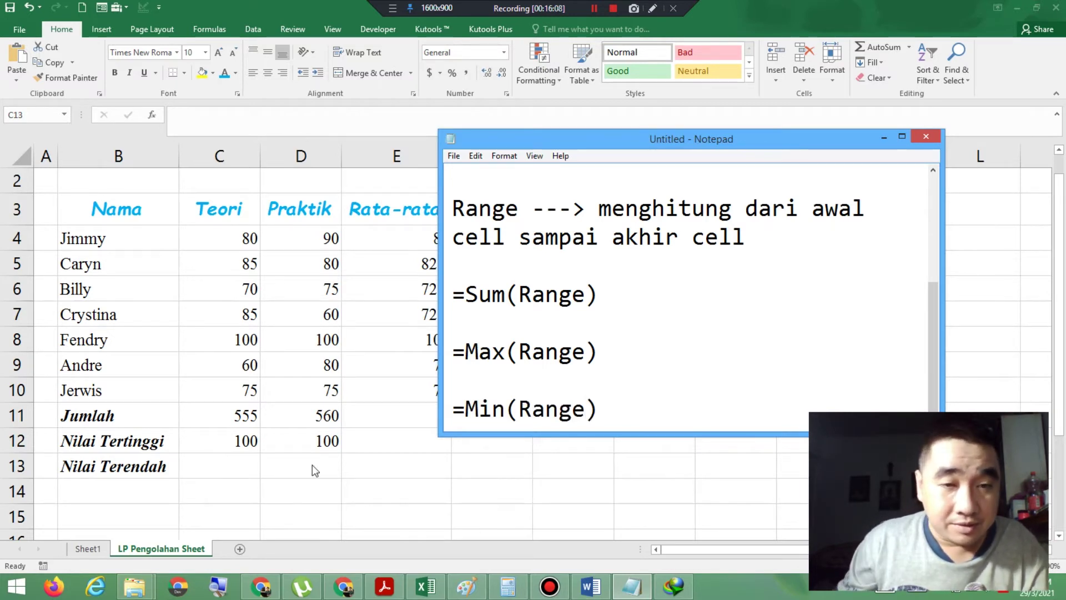
Step: Enter =MIN(C4:C10) in C13 showing 60, and fill it right to D13
{"action": "left_click", "coordinate": [243, 464]}
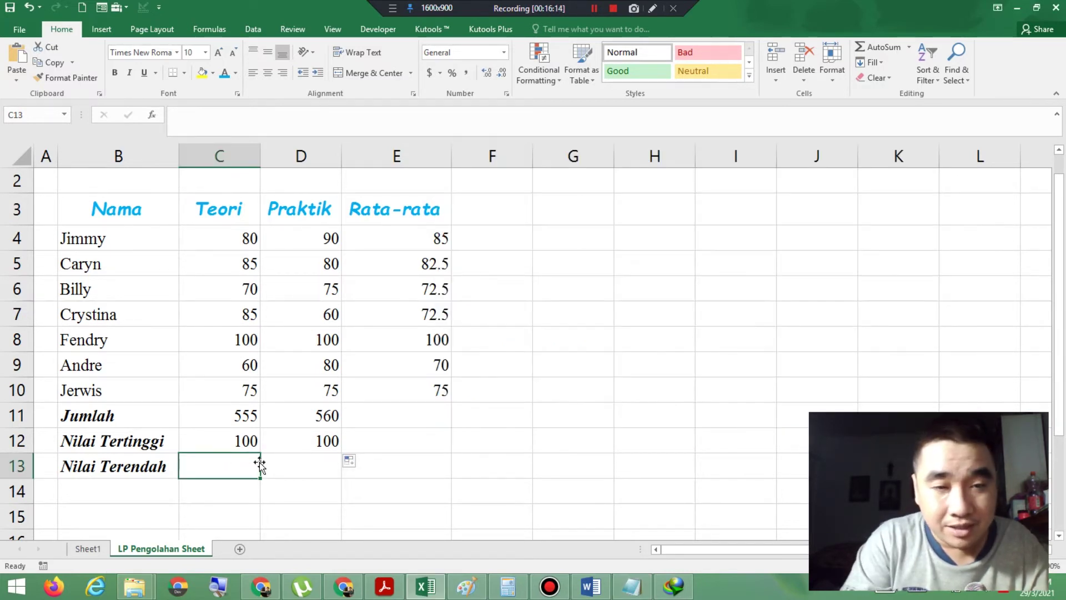
{"action": "type", "text": "=Min("}
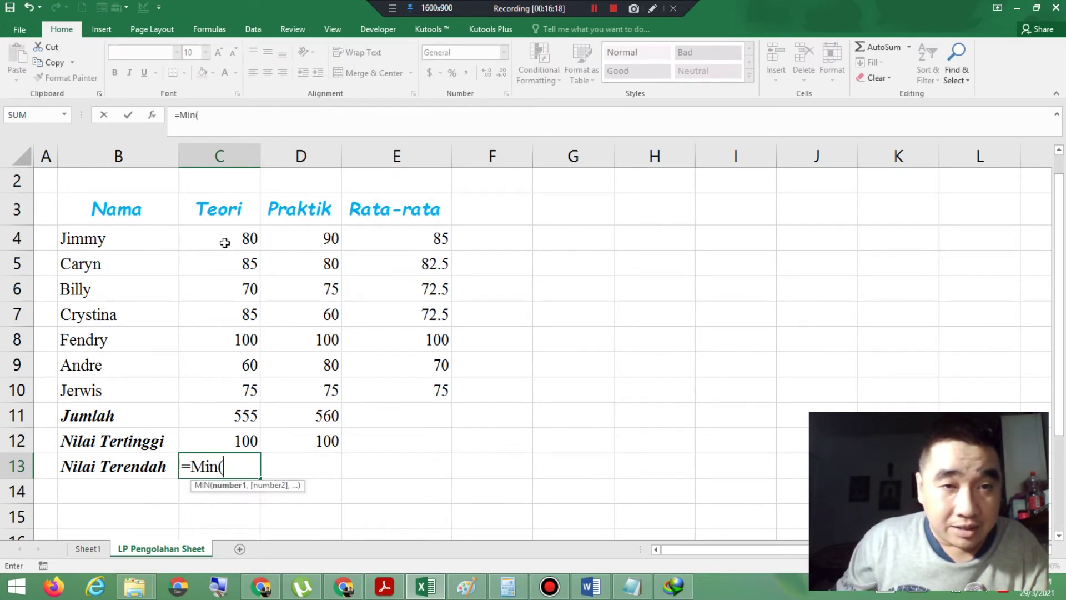
{"action": "left_click_drag", "start_coordinate": [224, 243], "coordinate": [228, 395]}
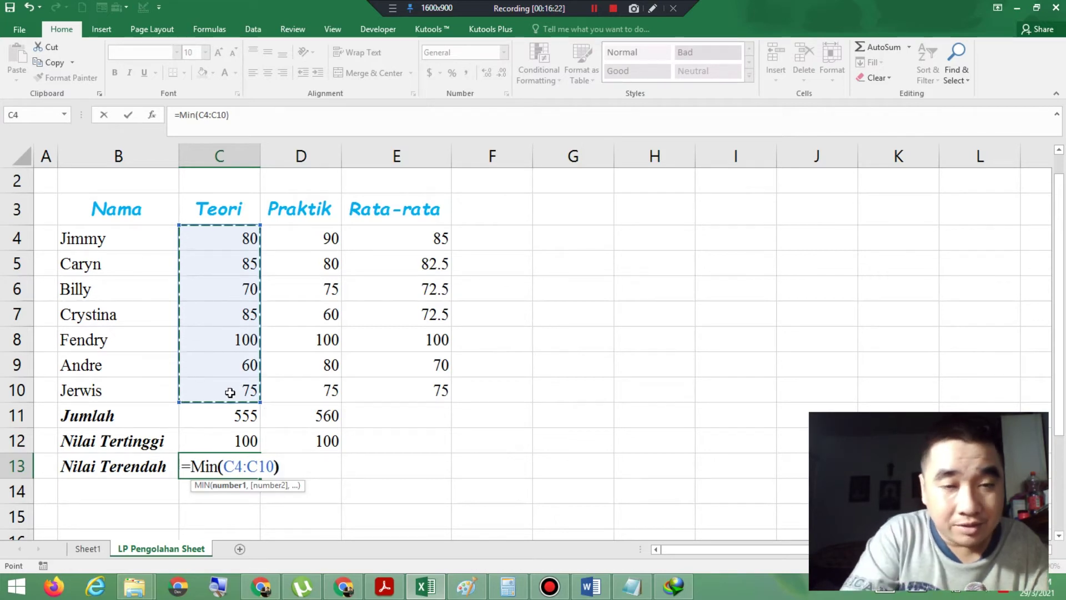
{"action": "type", "text": ")"}
{"action": "key", "text": "Return"}
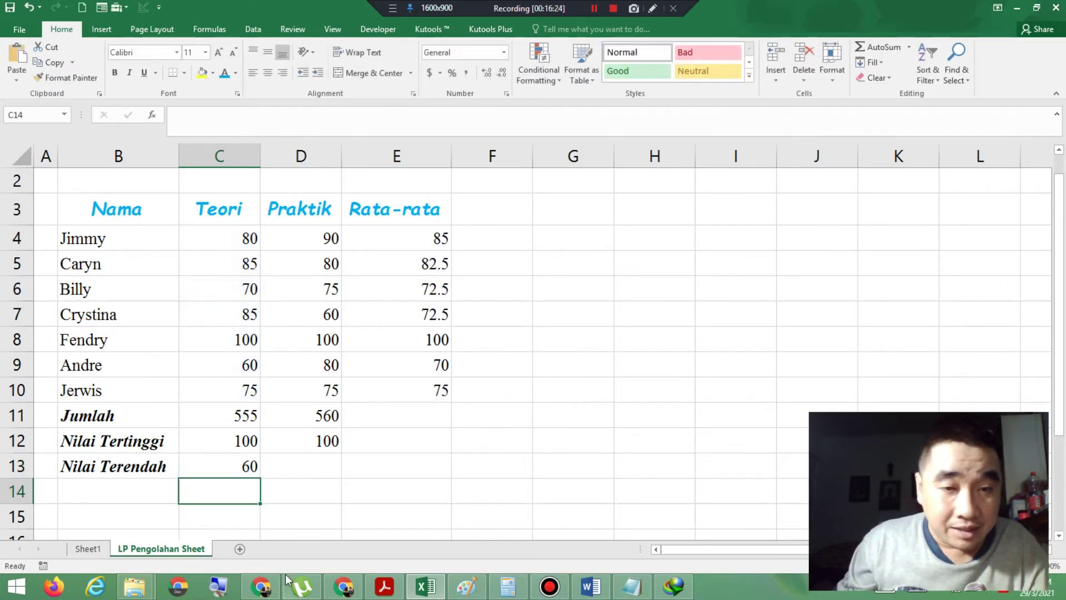
{"action": "left_click", "coordinate": [231, 468]}
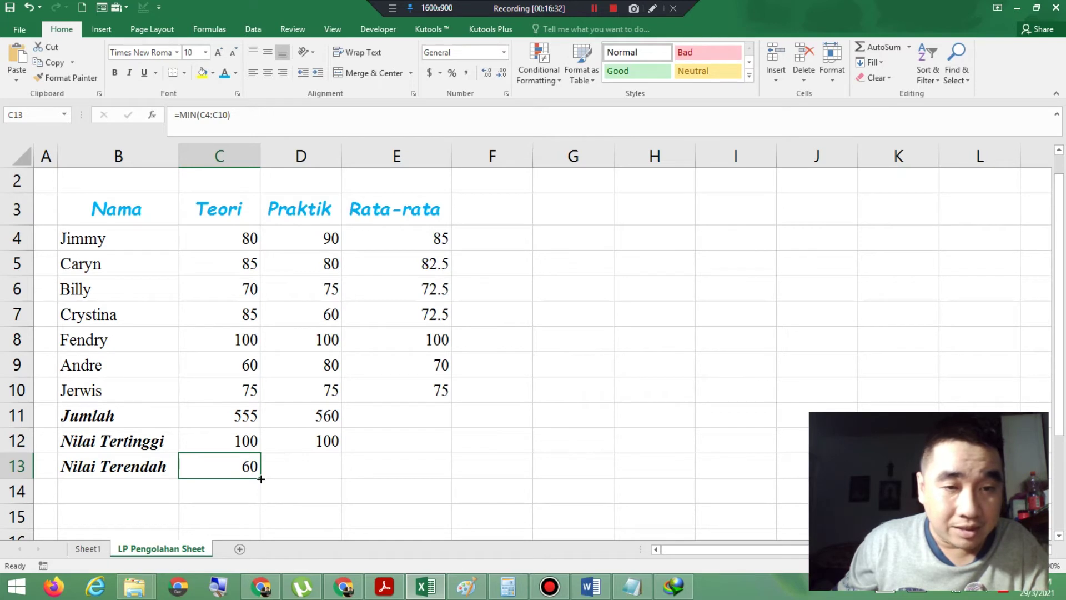
{"action": "left_click_drag", "start_coordinate": [261, 479], "coordinate": [324, 468]}
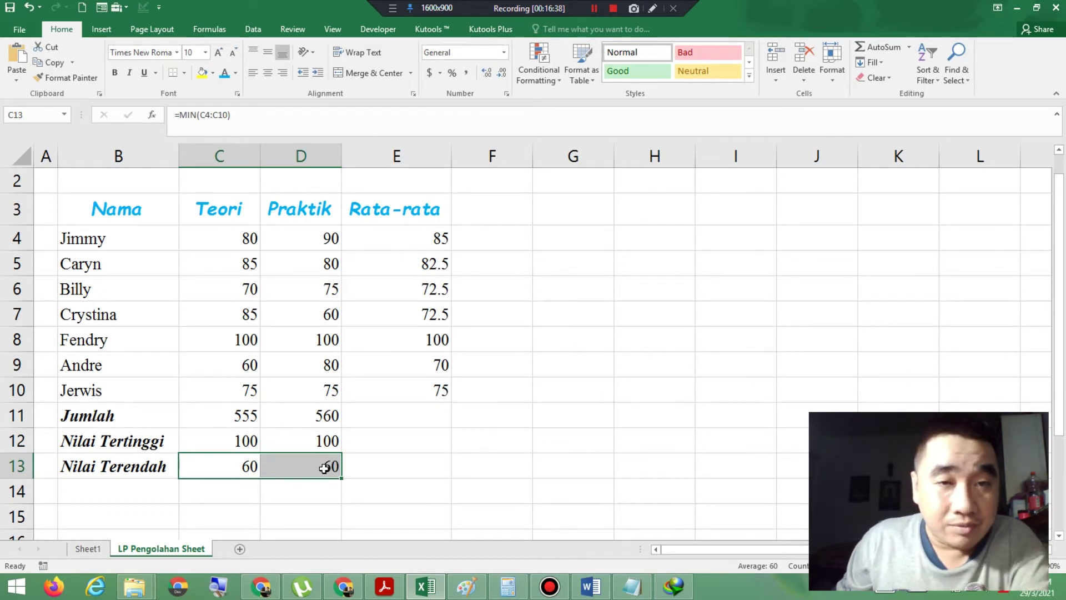
{"action": "scroll", "coordinate": [324, 468], "scroll_direction": "up", "scroll_amount": 1}
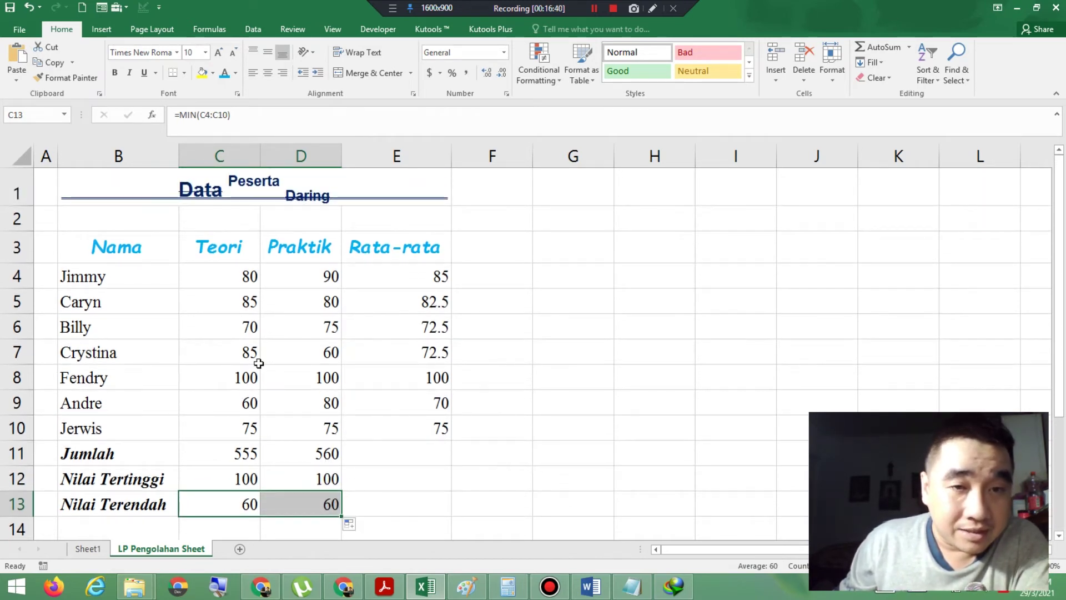
Step: Review the target table layout in the PDF, then select the Excel score table B3:E11
{"action": "left_click", "coordinate": [387, 586]}
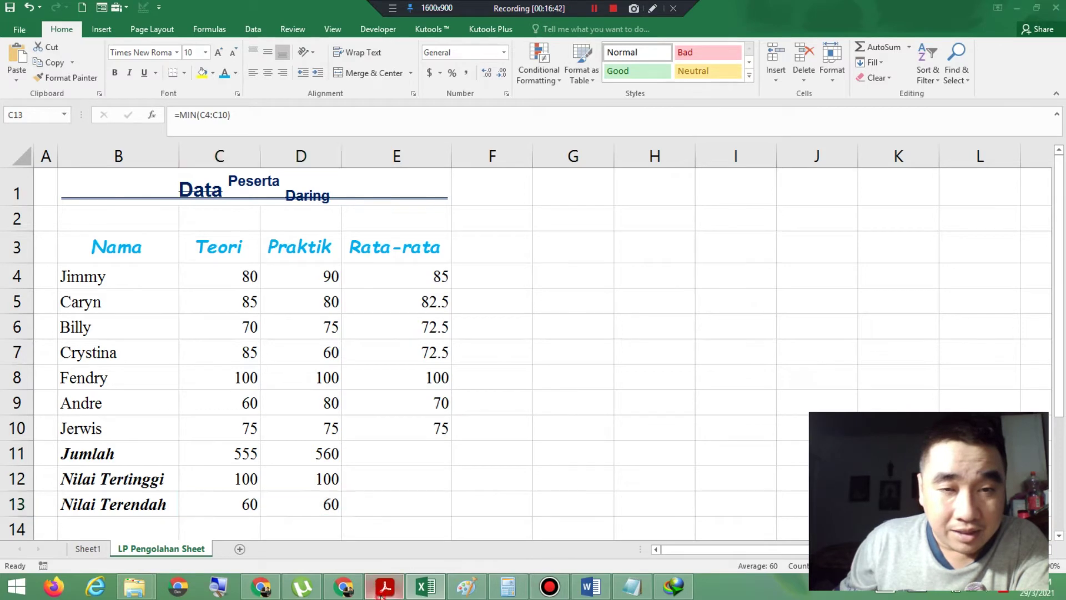
{"action": "scroll", "coordinate": [107, 275], "scroll_direction": "up", "scroll_amount": 1}
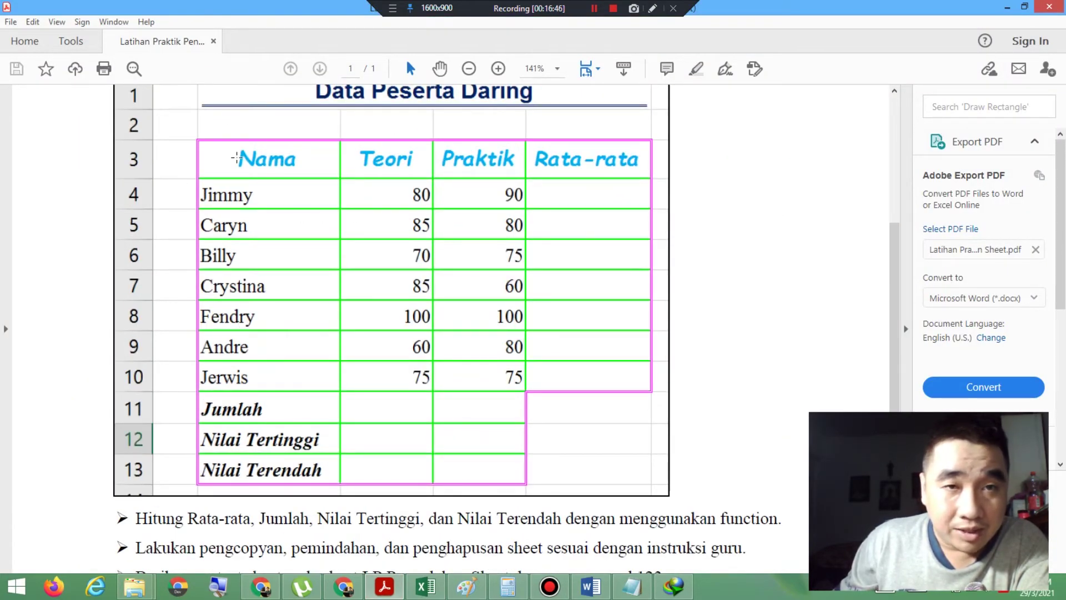
{"action": "scroll", "coordinate": [255, 190], "scroll_direction": "up", "scroll_amount": 1}
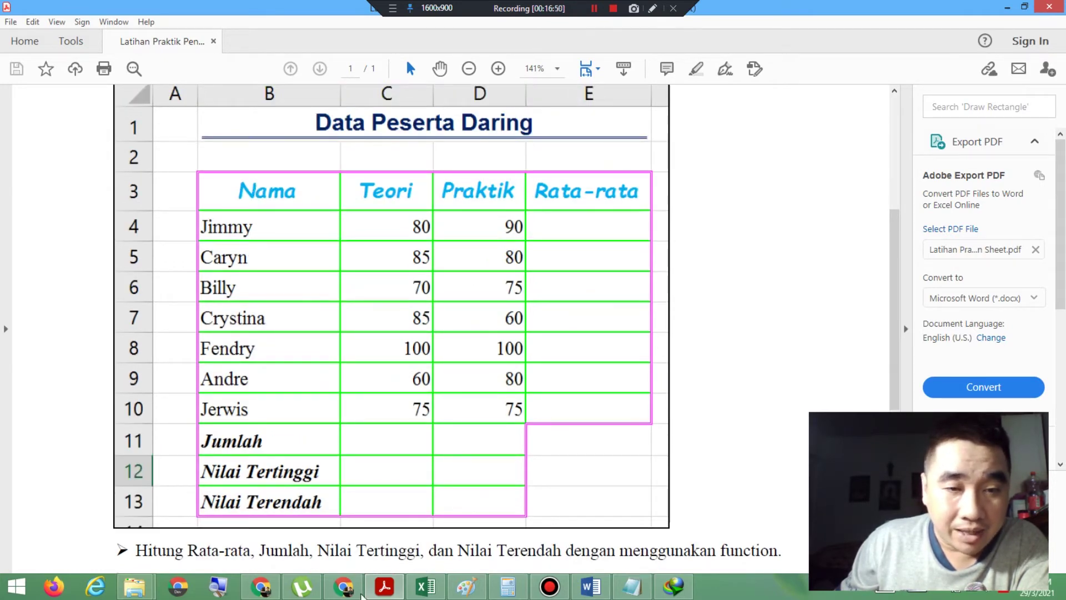
{"action": "left_click", "coordinate": [428, 588]}
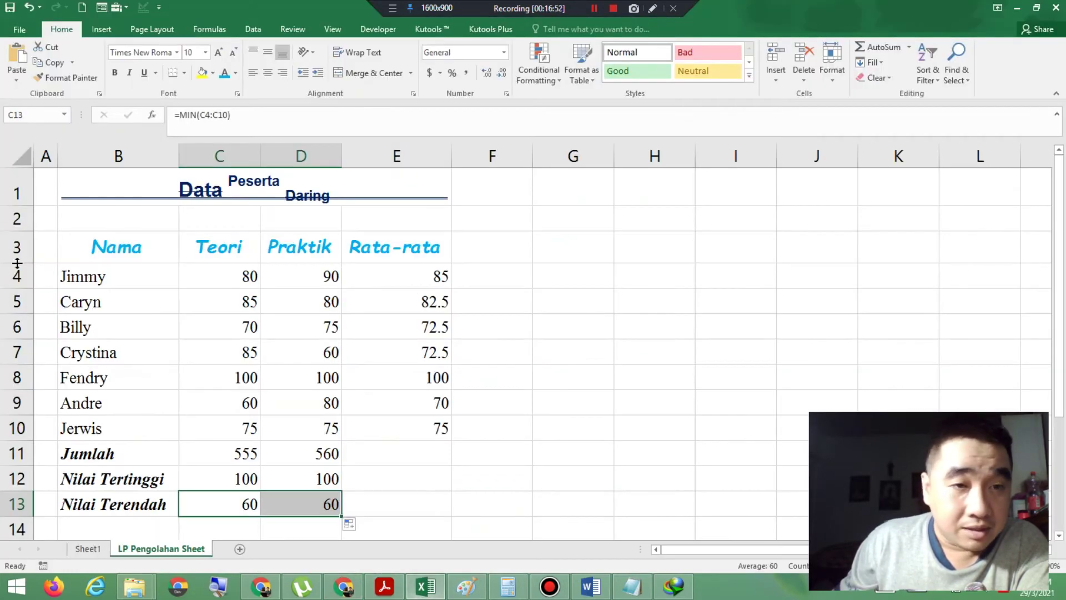
{"action": "left_click_drag", "start_coordinate": [61, 238], "coordinate": [431, 502]}
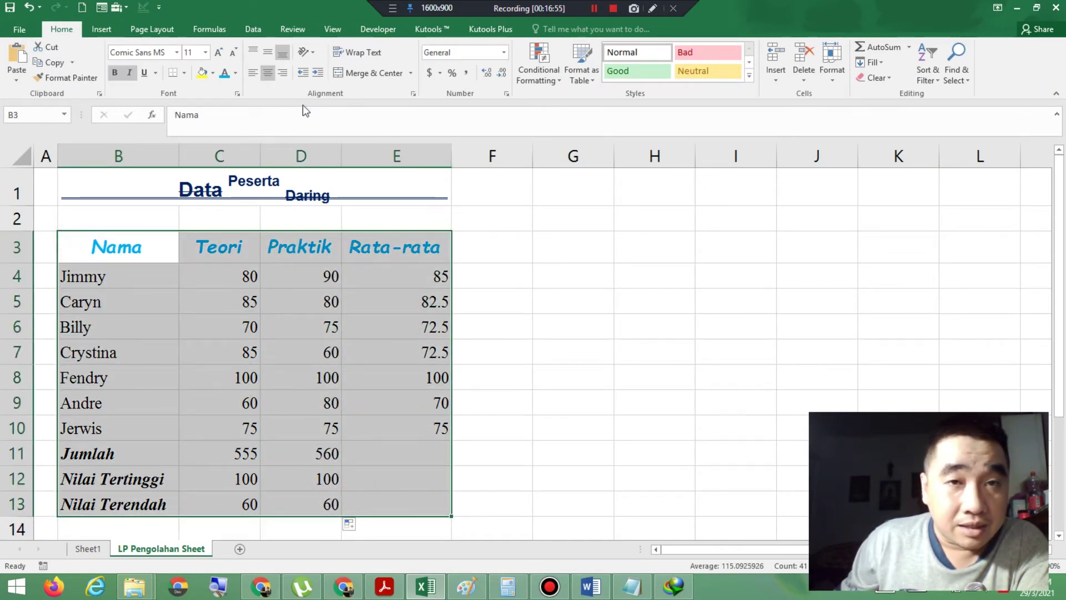
Step: Open the More Borders settings, move the dialog off the table, and check the reference PDF
{"action": "left_click", "coordinate": [184, 72]}
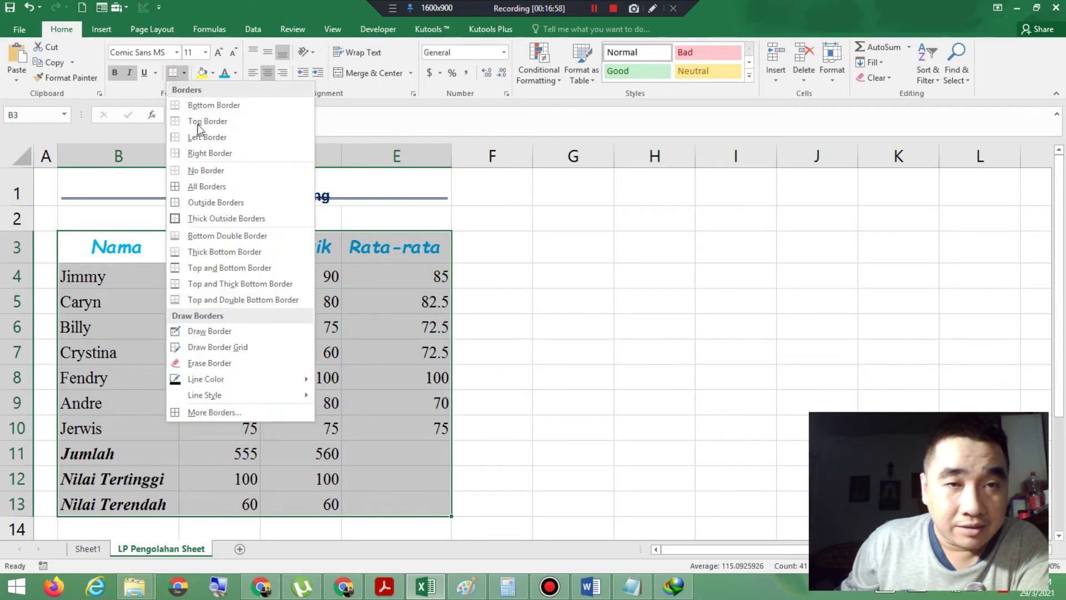
{"action": "left_click", "coordinate": [206, 412]}
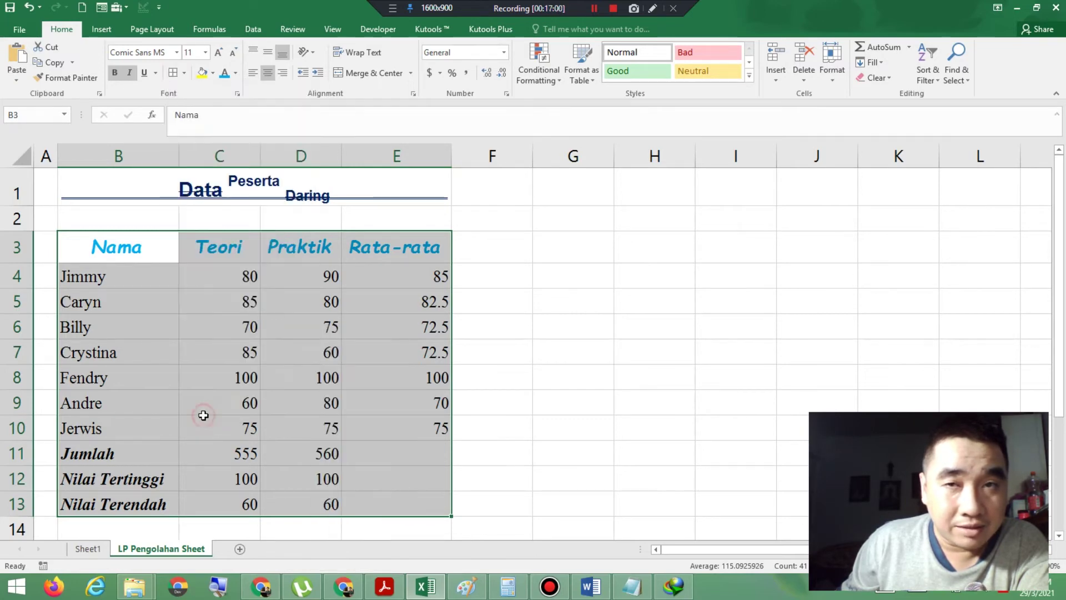
{"action": "left_click_drag", "start_coordinate": [253, 63], "coordinate": [592, 93]}
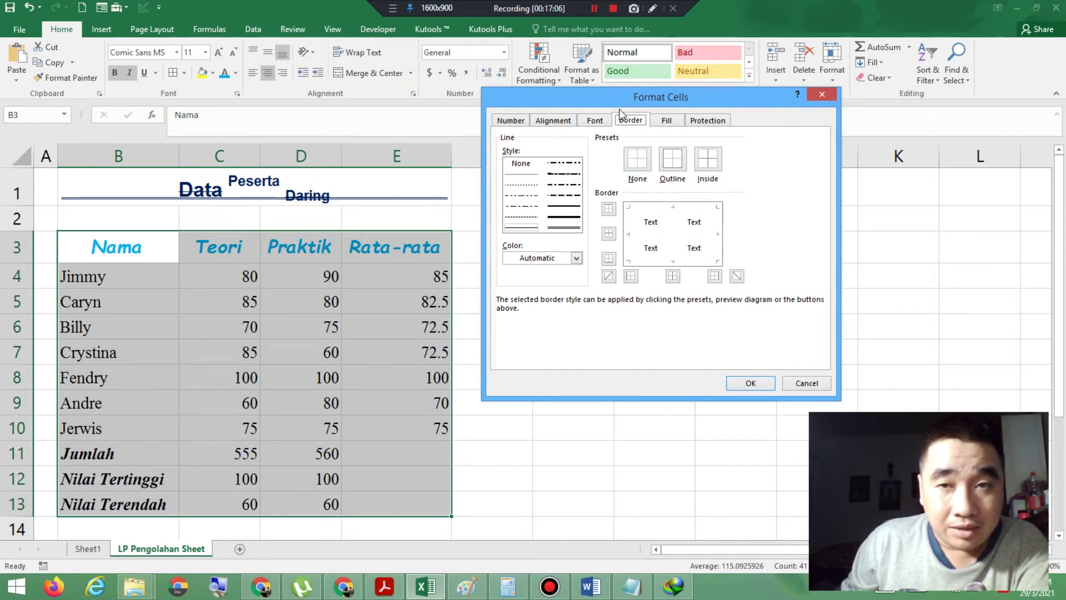
{"action": "left_click_drag", "start_coordinate": [622, 105], "coordinate": [634, 171]}
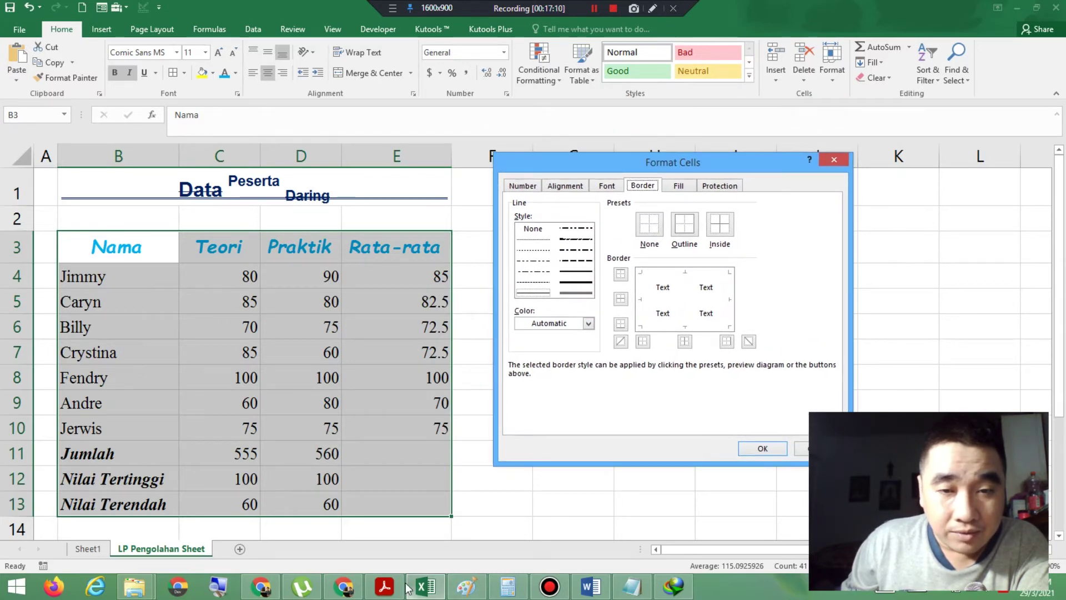
{"action": "left_click", "coordinate": [384, 587]}
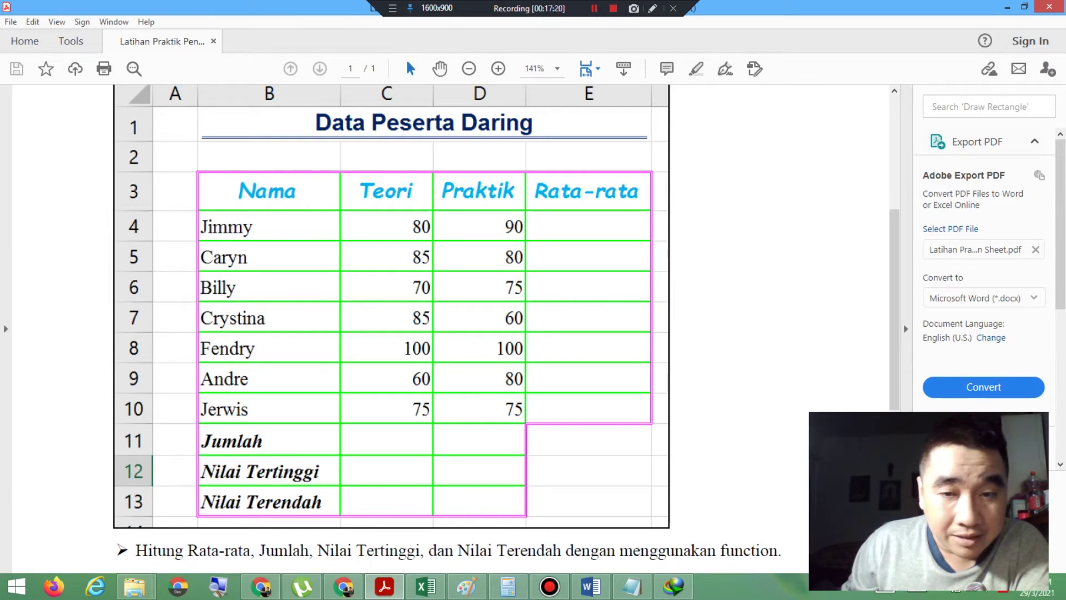
{"action": "left_click", "coordinate": [428, 589]}
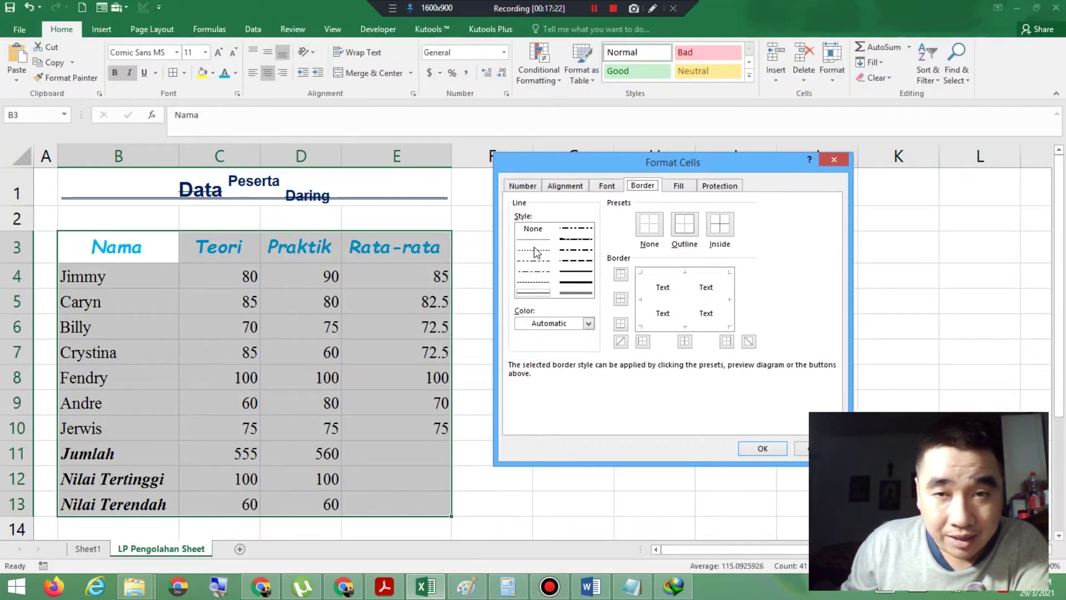
Step: Set a magenta outline border around the score table, then compare with the PDF
{"action": "left_click", "coordinate": [566, 293]}
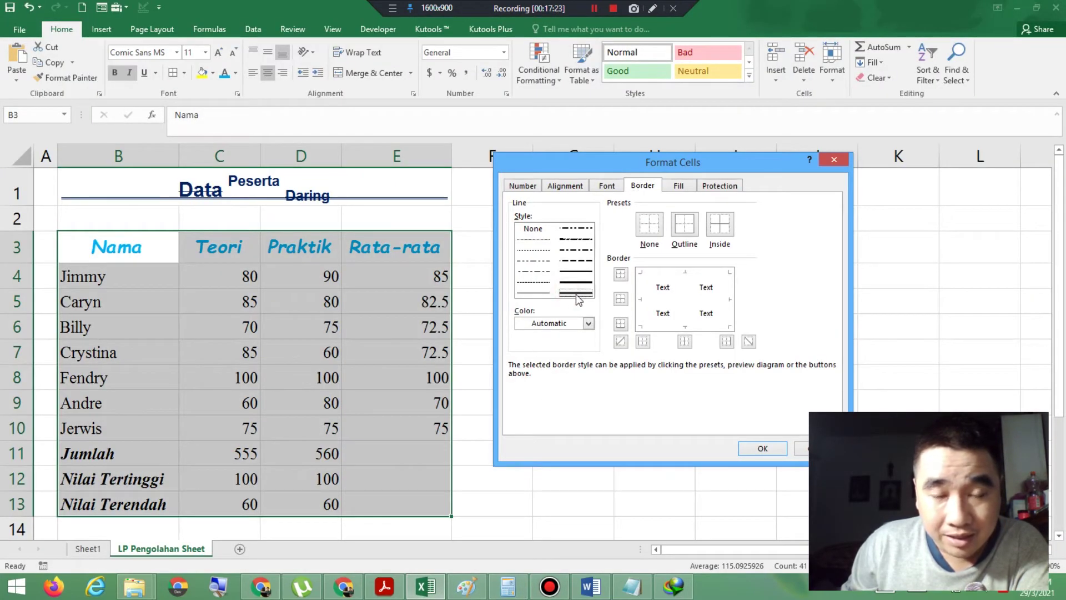
{"action": "left_click", "coordinate": [588, 324]}
{"action": "left_click", "coordinate": [575, 458]}
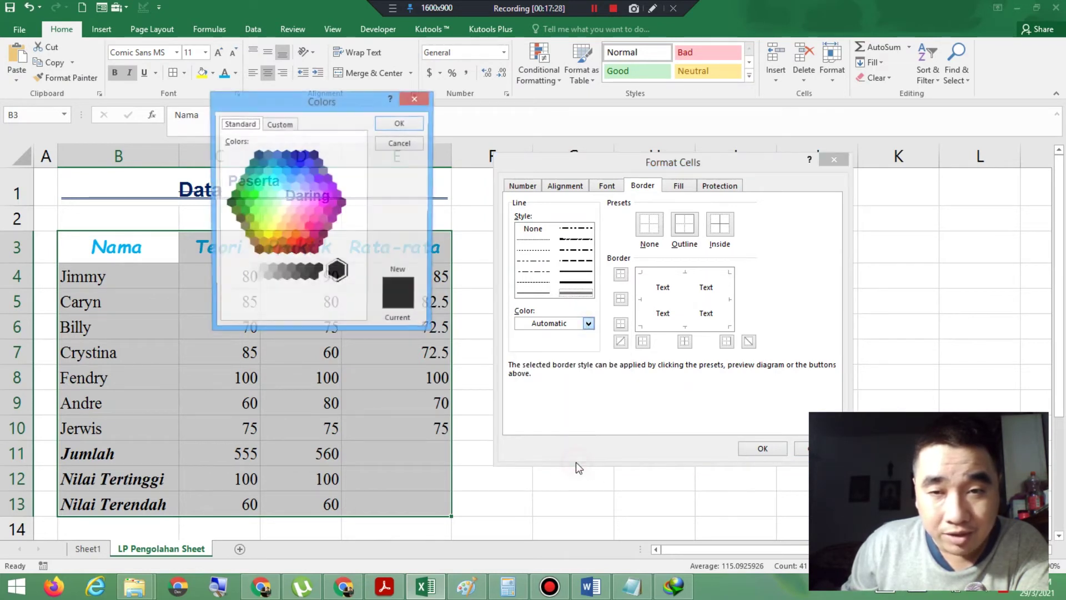
{"action": "left_click", "coordinate": [323, 203]}
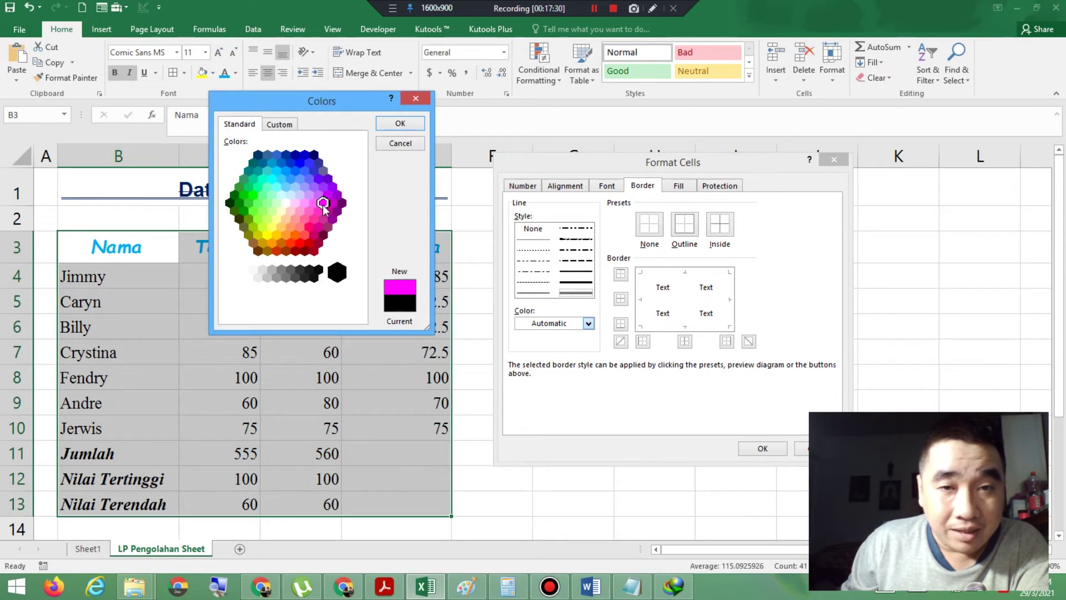
{"action": "left_click", "coordinate": [399, 124]}
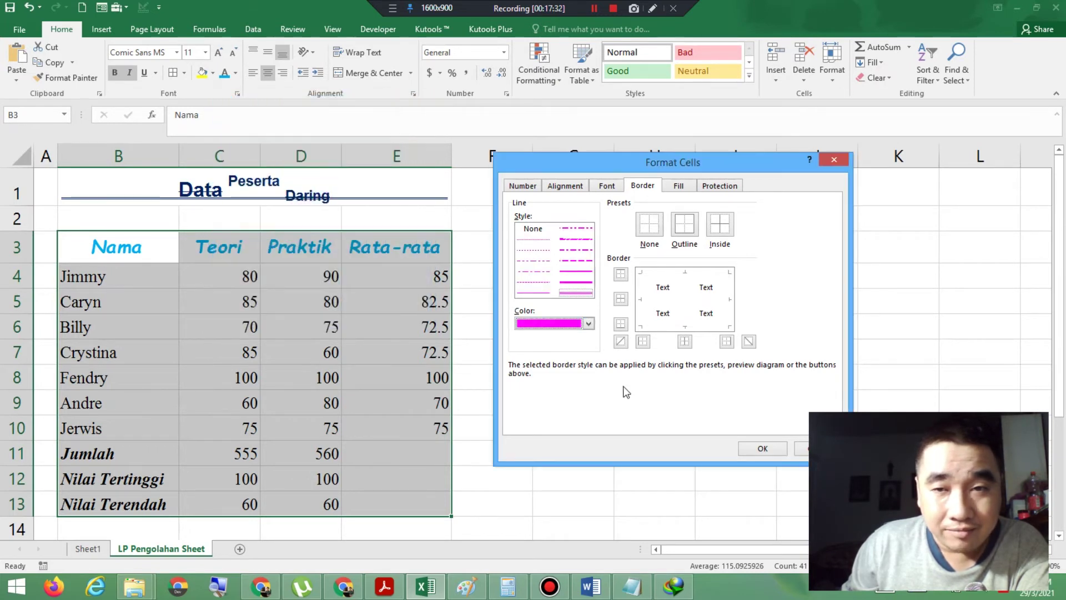
{"action": "left_click", "coordinate": [684, 233]}
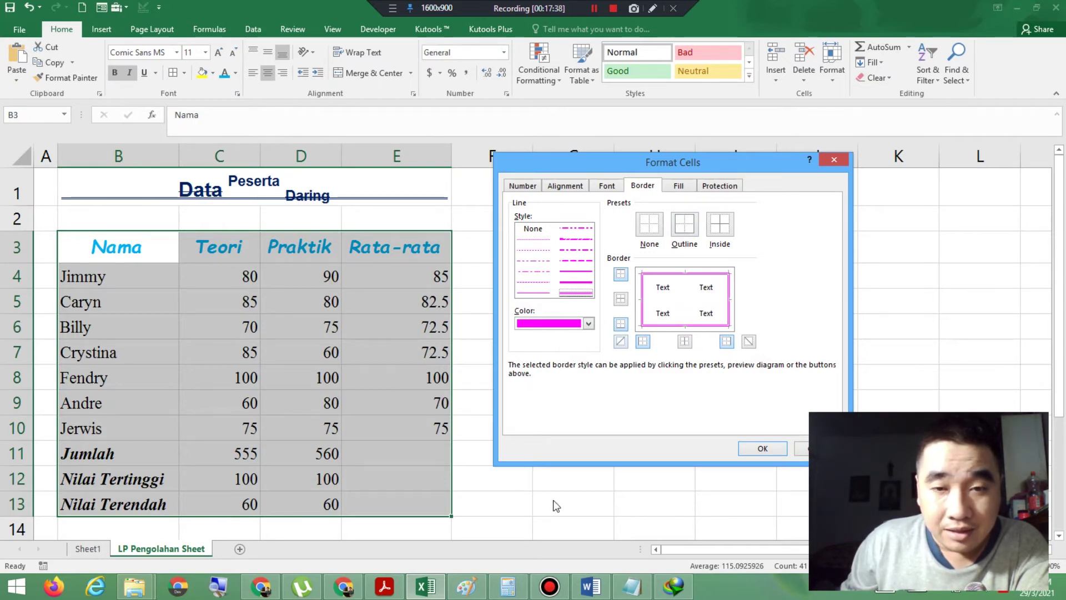
{"action": "left_click", "coordinate": [386, 586]}
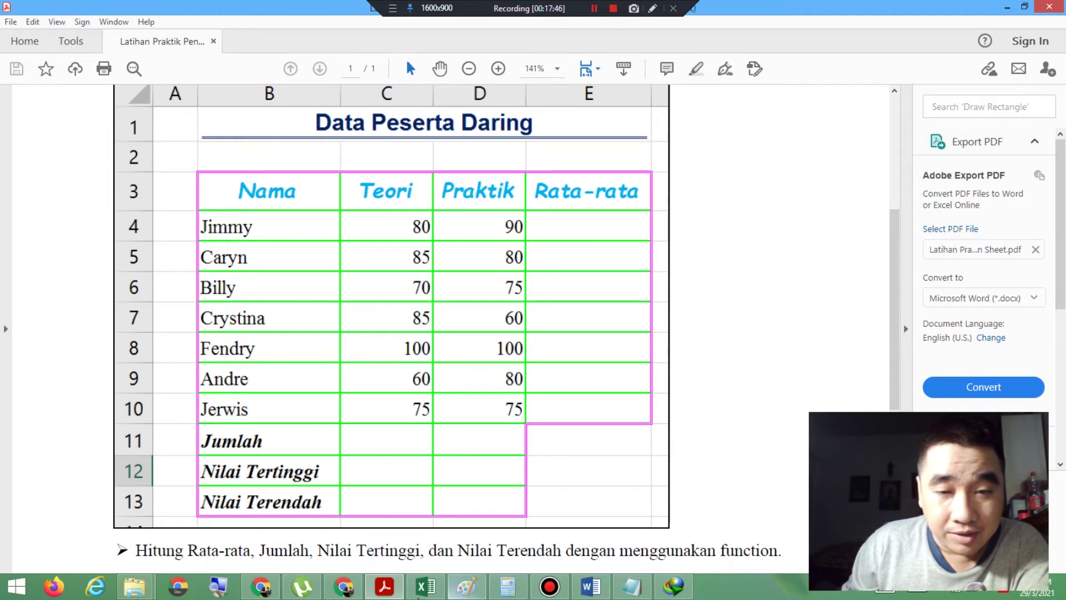
Step: Choose a medium solid line style in green for the inner borders
{"action": "left_click", "coordinate": [425, 586]}
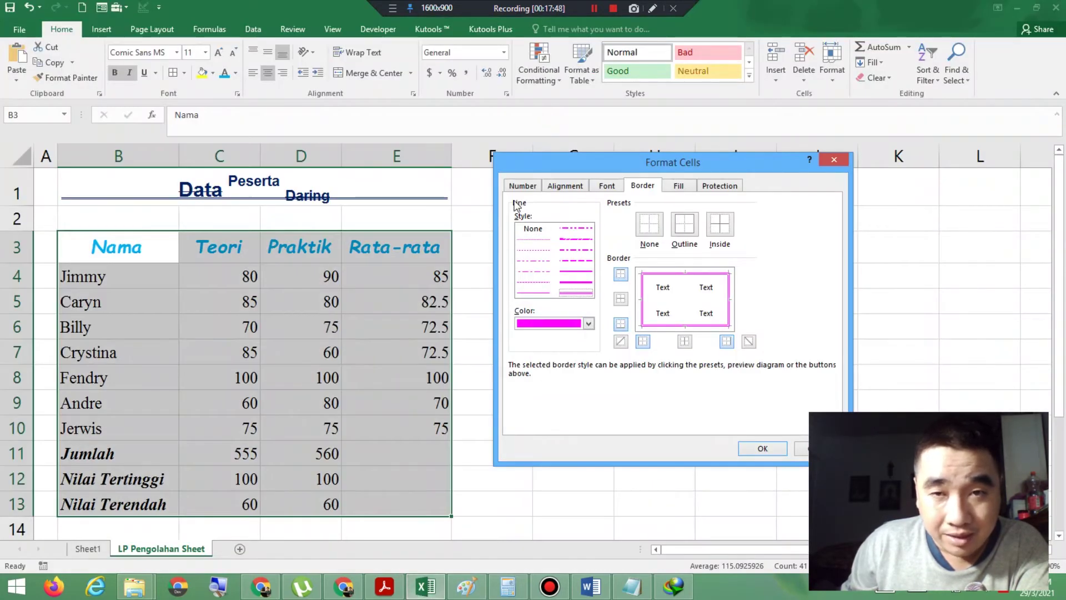
{"action": "left_click", "coordinate": [564, 274]}
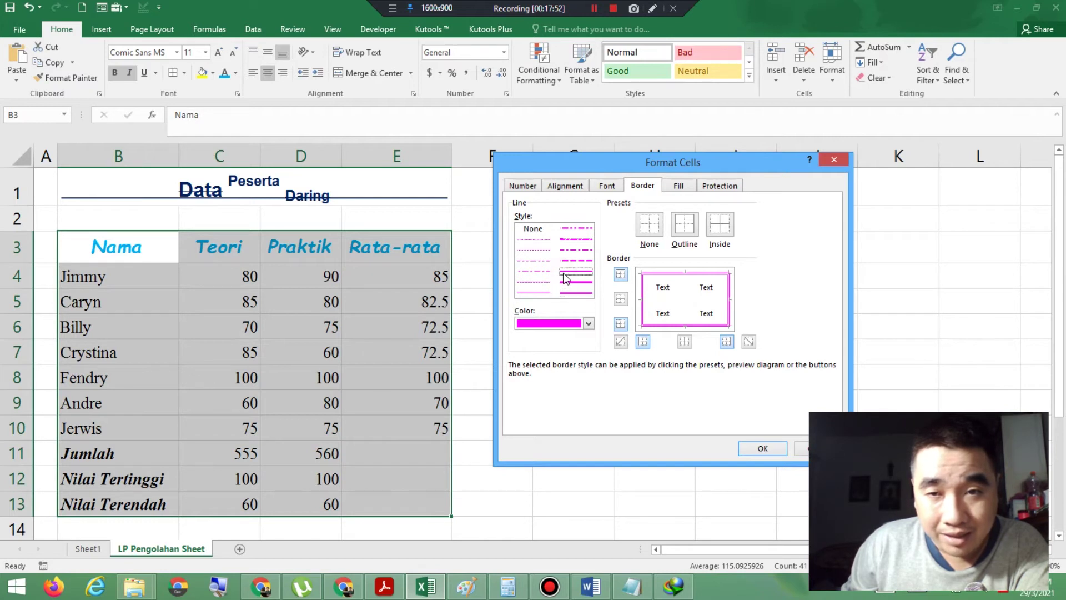
{"action": "left_click", "coordinate": [571, 283]}
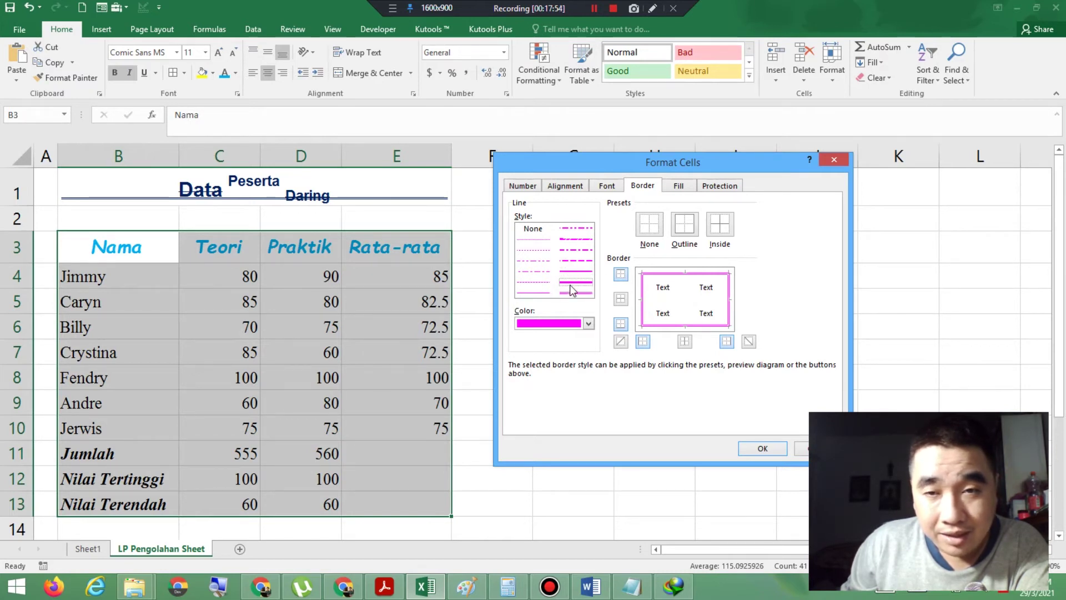
{"action": "left_click", "coordinate": [578, 271]}
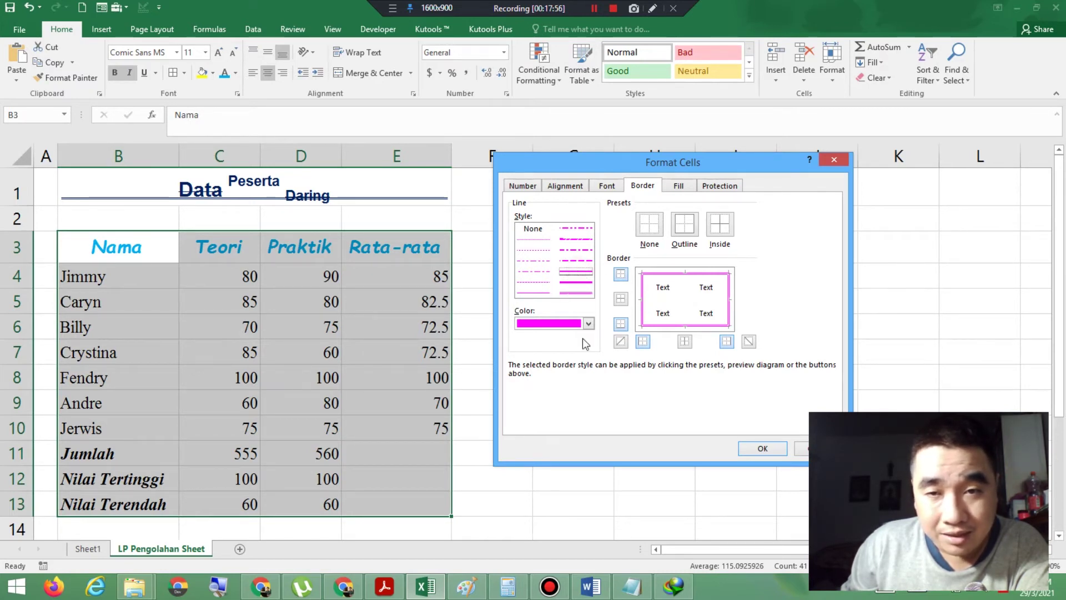
{"action": "left_click", "coordinate": [589, 324]}
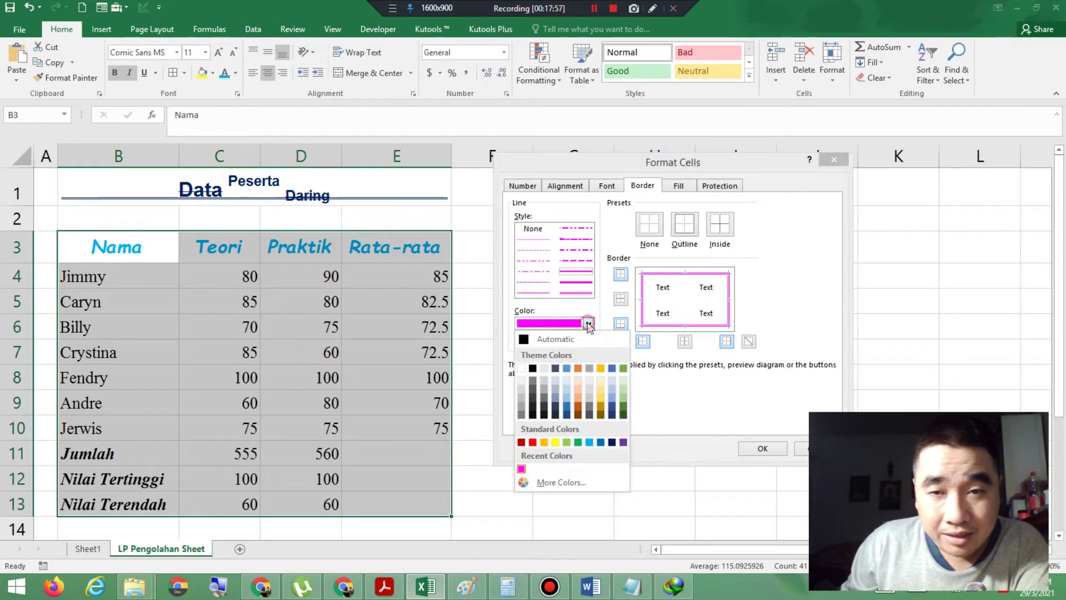
{"action": "left_click", "coordinate": [562, 482]}
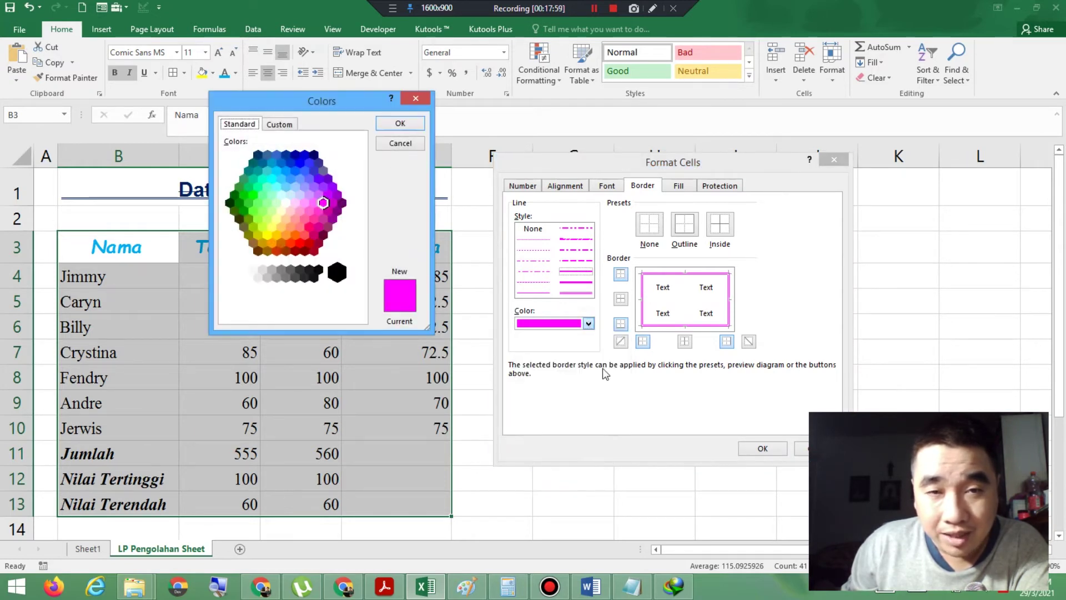
{"action": "left_click", "coordinate": [252, 194]}
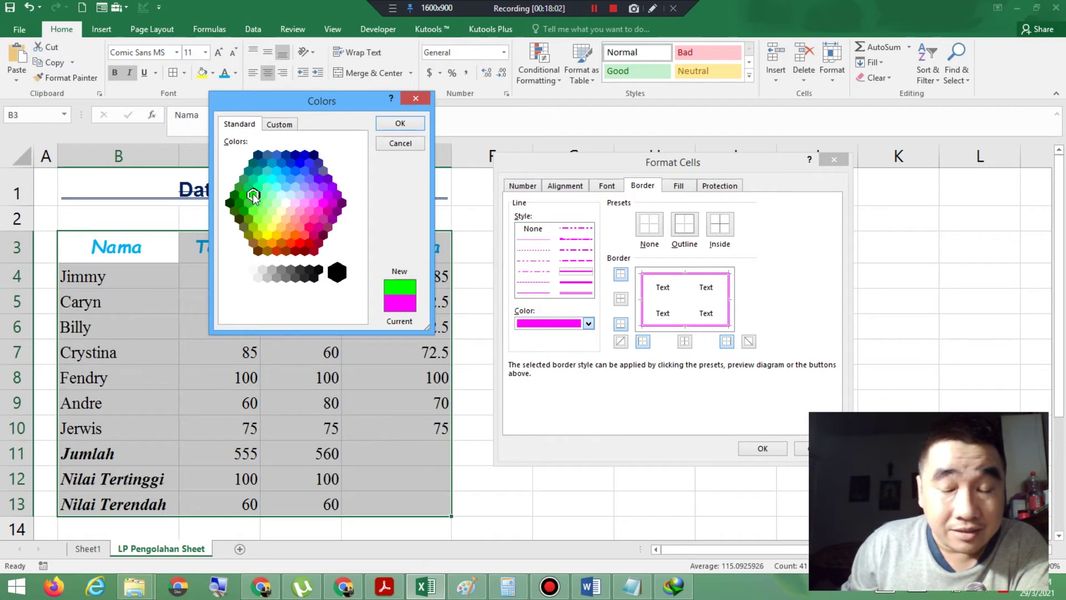
{"action": "left_click", "coordinate": [401, 122]}
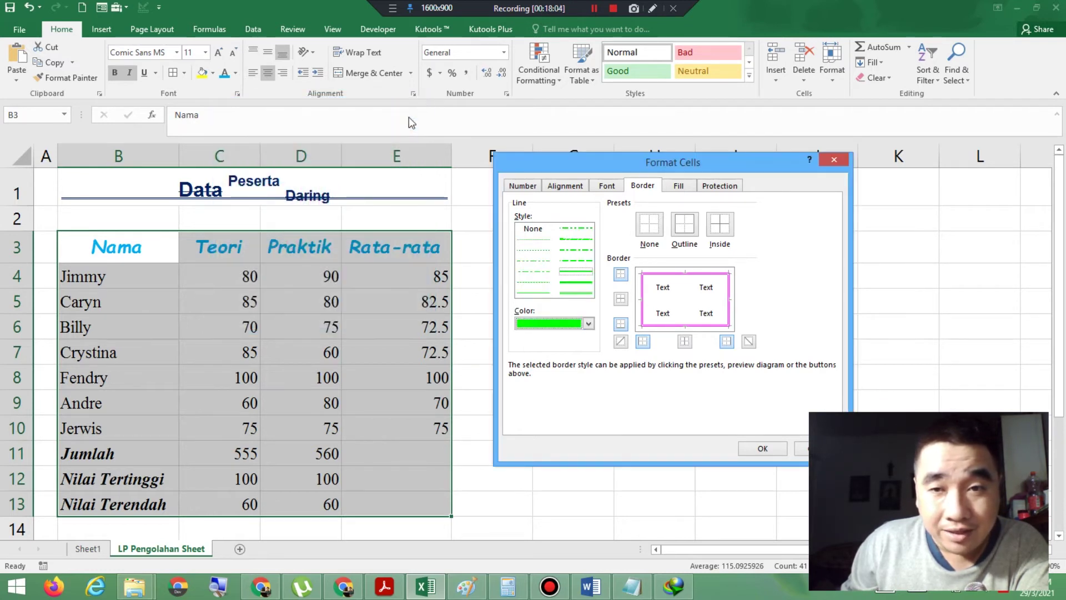
Step: Apply green inside gridlines with the magenta outline, then compare the finished table with the PDF
{"action": "left_click", "coordinate": [722, 231]}
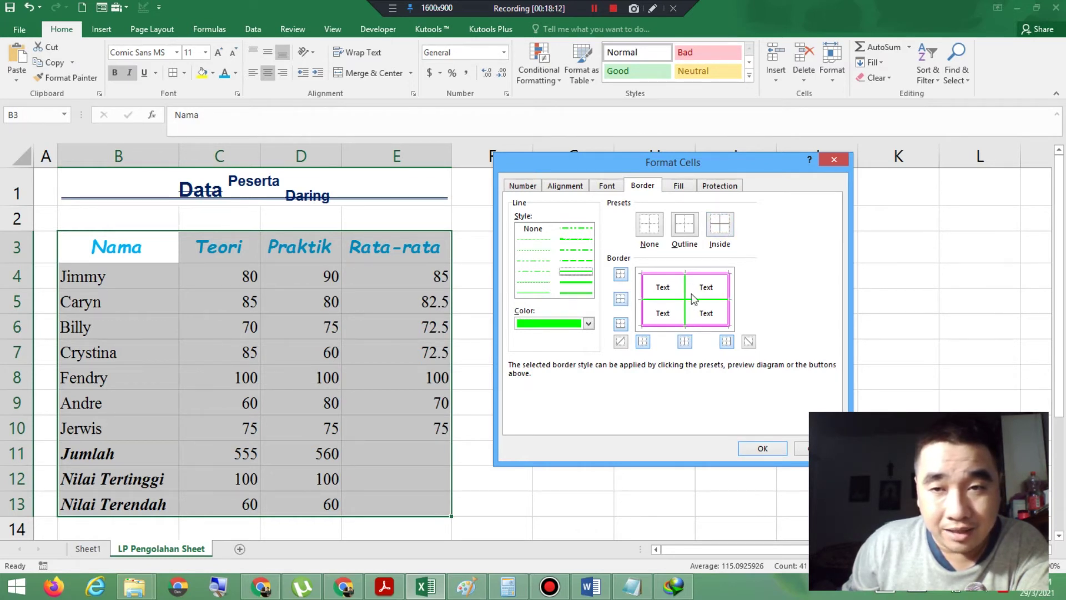
{"action": "left_click", "coordinate": [762, 448]}
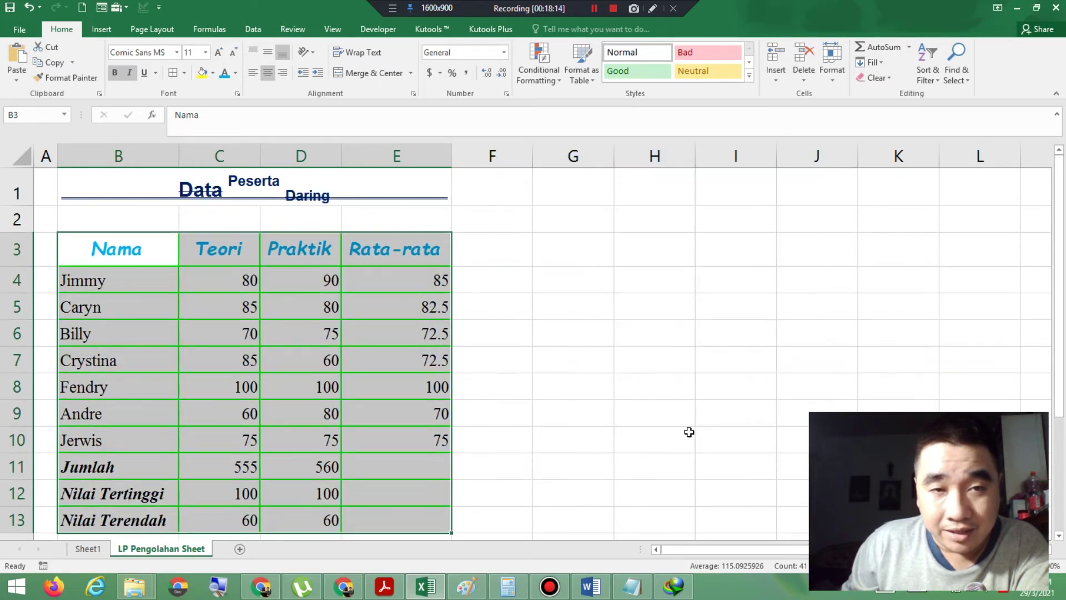
{"action": "left_click", "coordinate": [687, 432]}
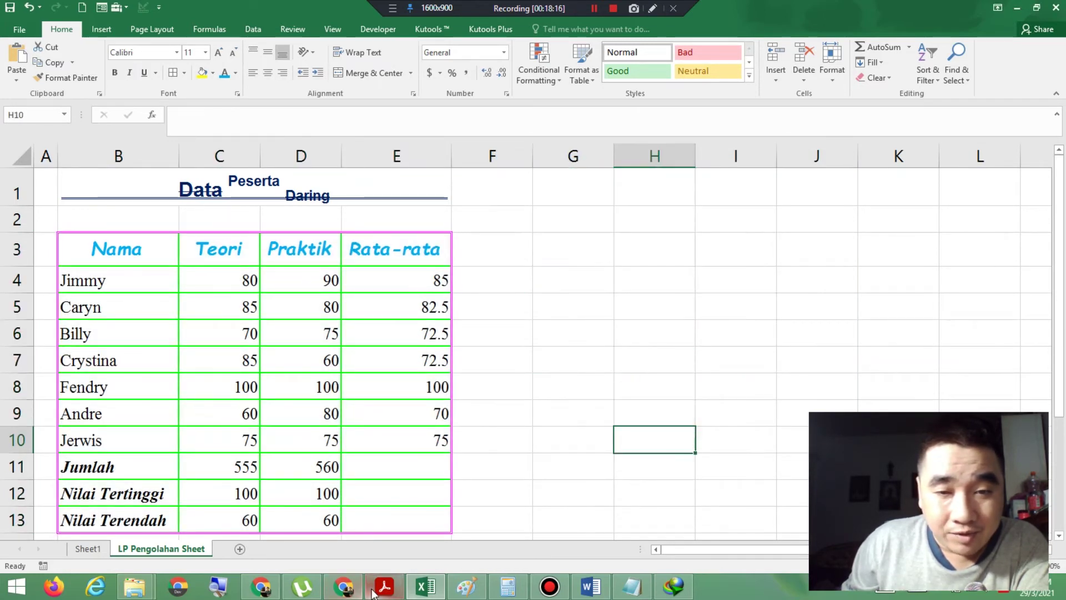
{"action": "left_click", "coordinate": [385, 586]}
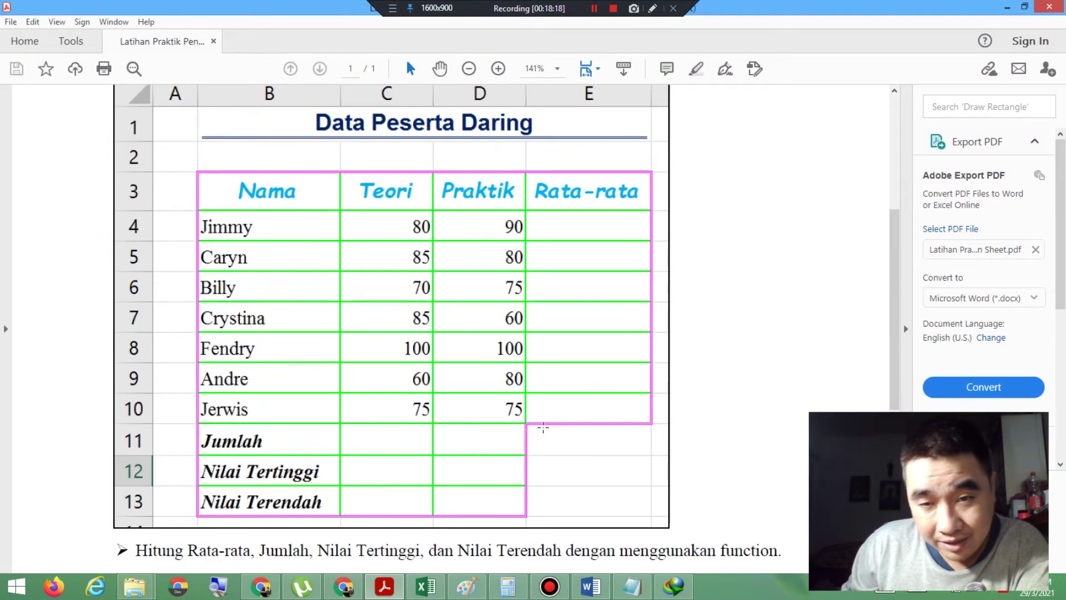
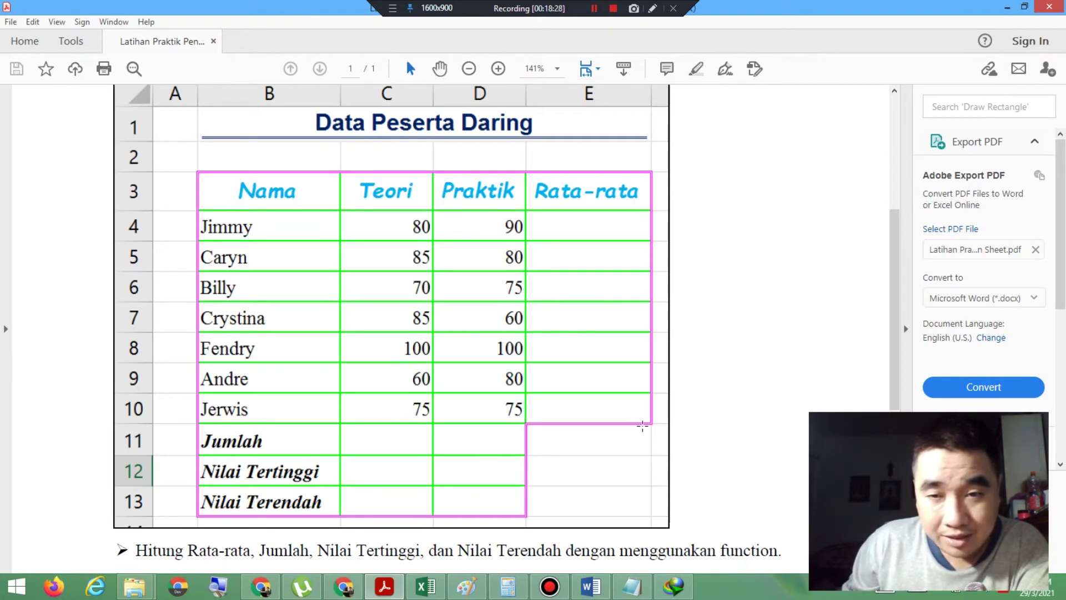
Step: Return from Acrobat Reader to the LP Pengolahan Sheet workbook in Excel
{"action": "left_click", "coordinate": [425, 586]}
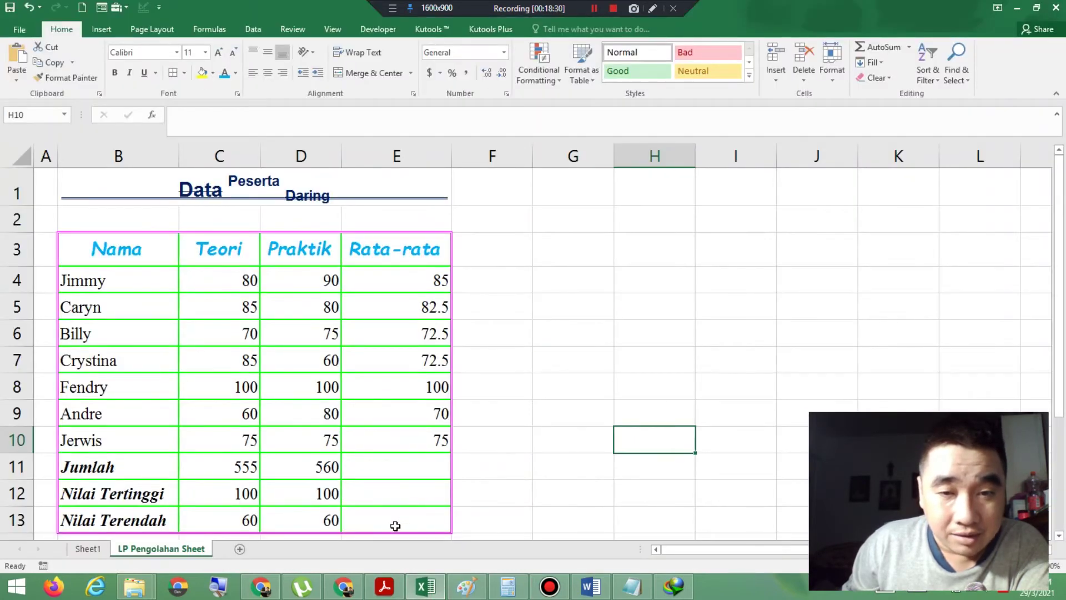
Step: Erase the bottom, right and inside horizontal borders of cells E11:E13
{"action": "left_click_drag", "start_coordinate": [411, 474], "coordinate": [411, 519]}
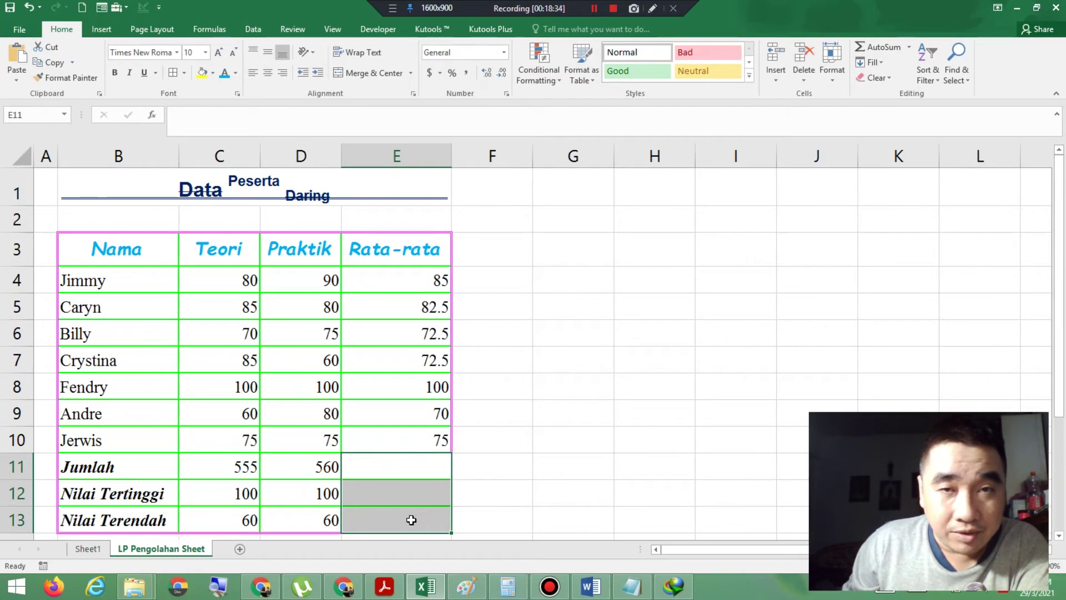
{"action": "left_click", "coordinate": [184, 74]}
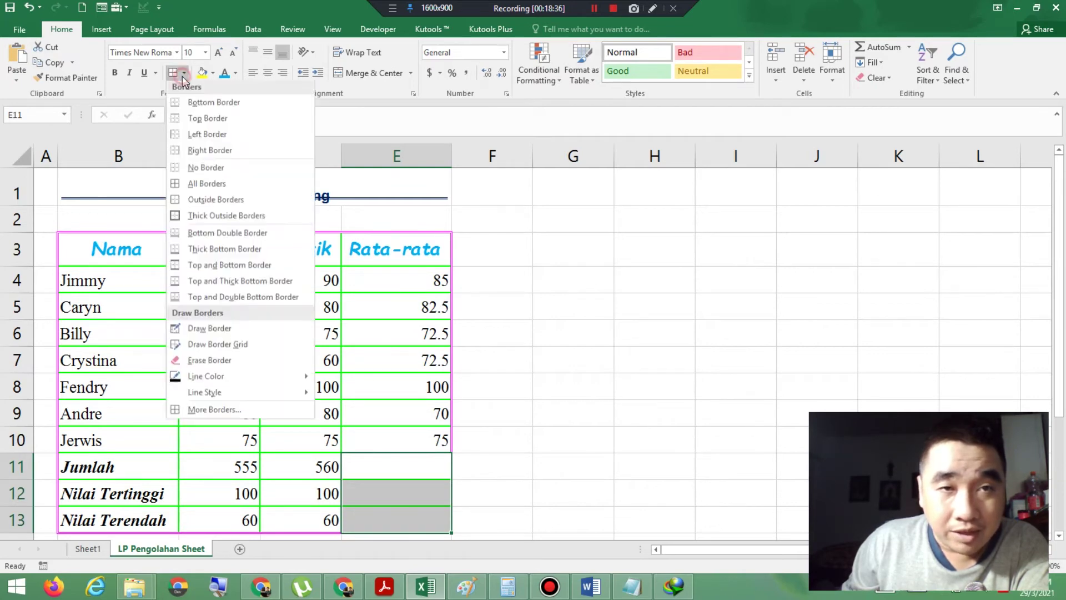
{"action": "left_click", "coordinate": [227, 415]}
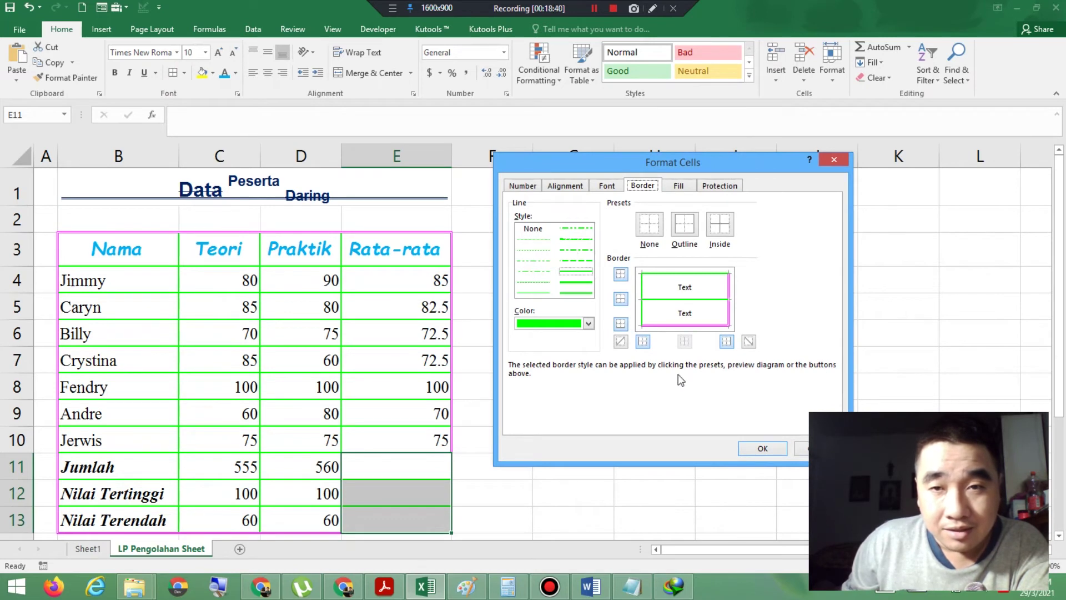
{"action": "left_click", "coordinate": [531, 231]}
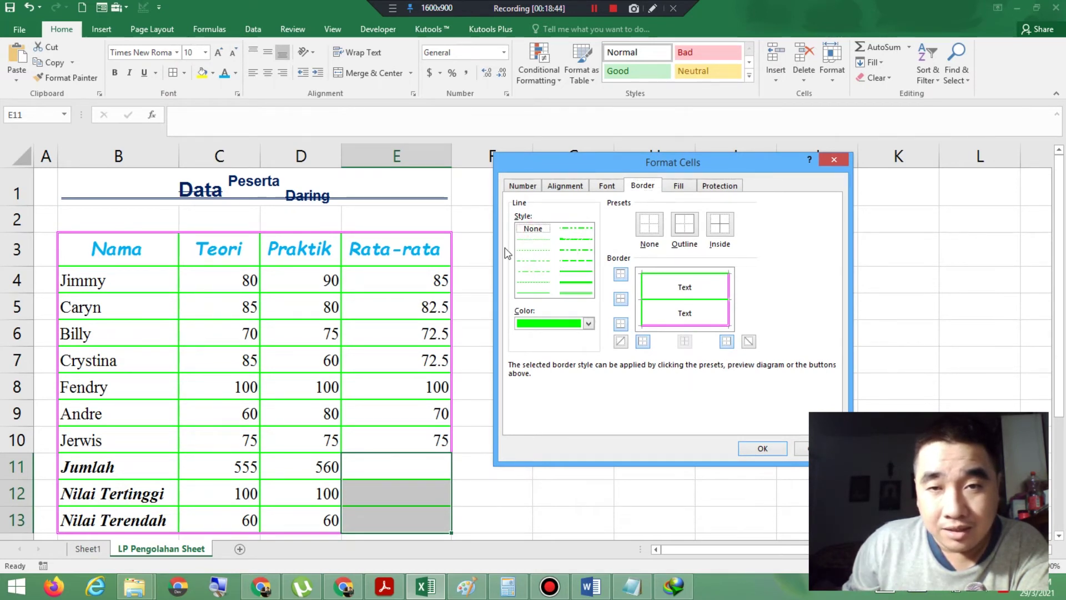
{"action": "left_click", "coordinate": [684, 325]}
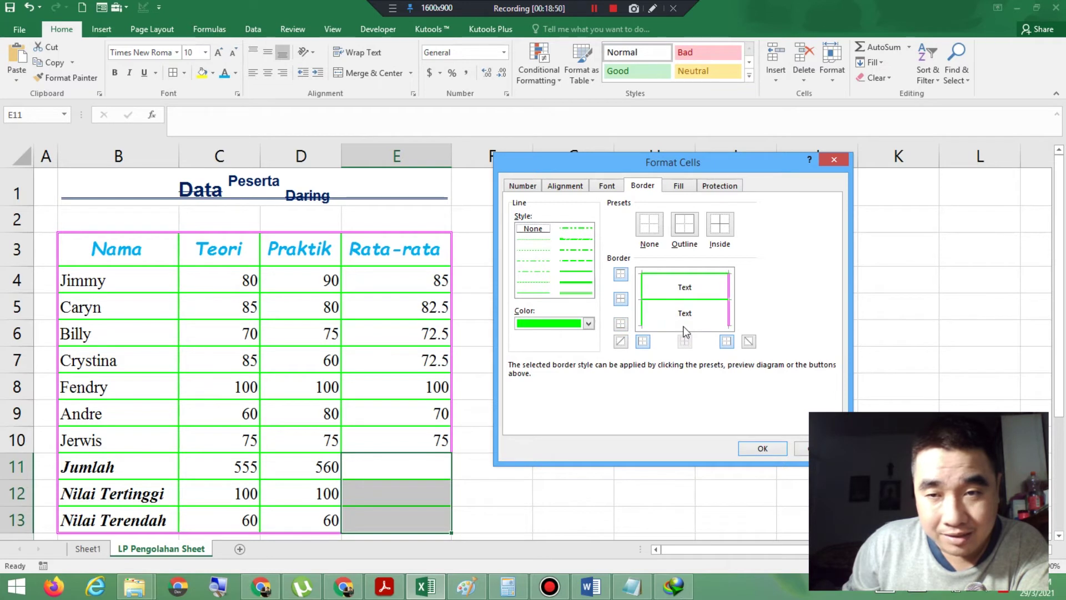
{"action": "left_click", "coordinate": [729, 309]}
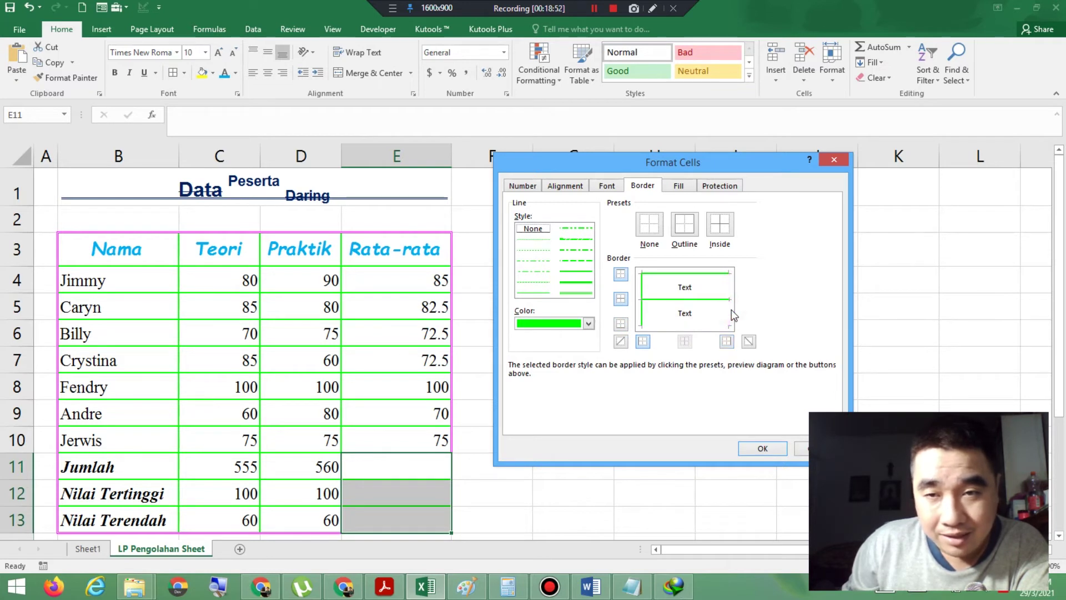
{"action": "left_click", "coordinate": [708, 300]}
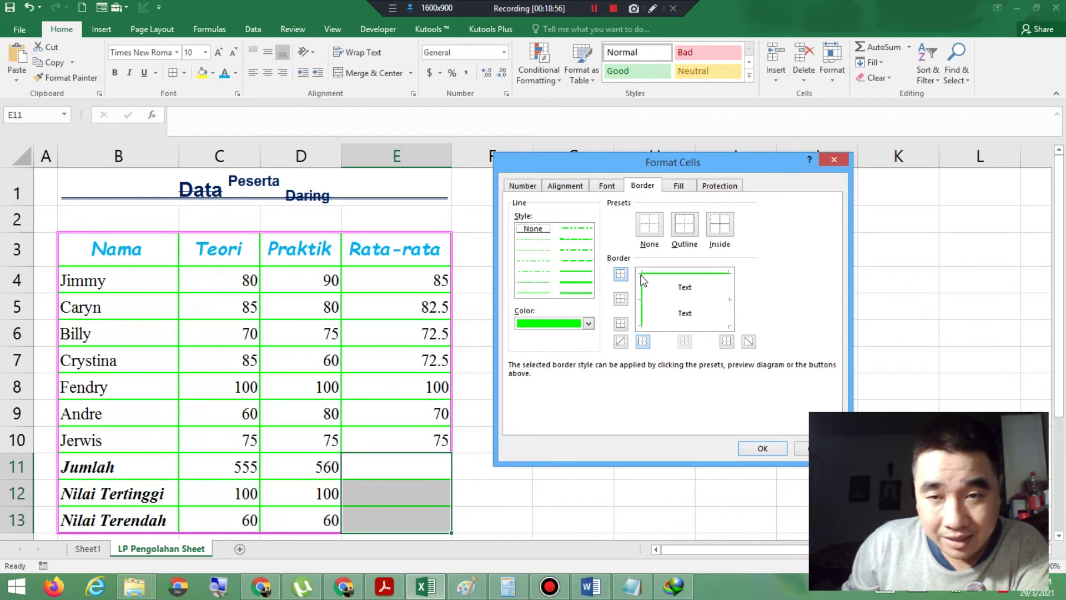
Step: Give E11:E13 magenta left and top edges, then bring up the PDF instructions
{"action": "left_click", "coordinate": [582, 294]}
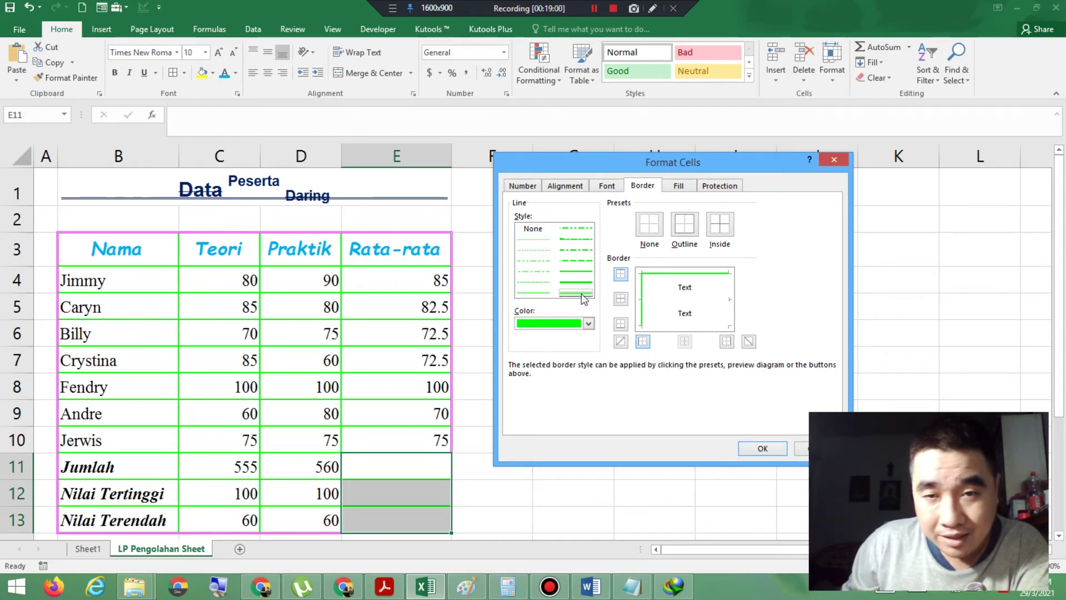
{"action": "left_click", "coordinate": [588, 323]}
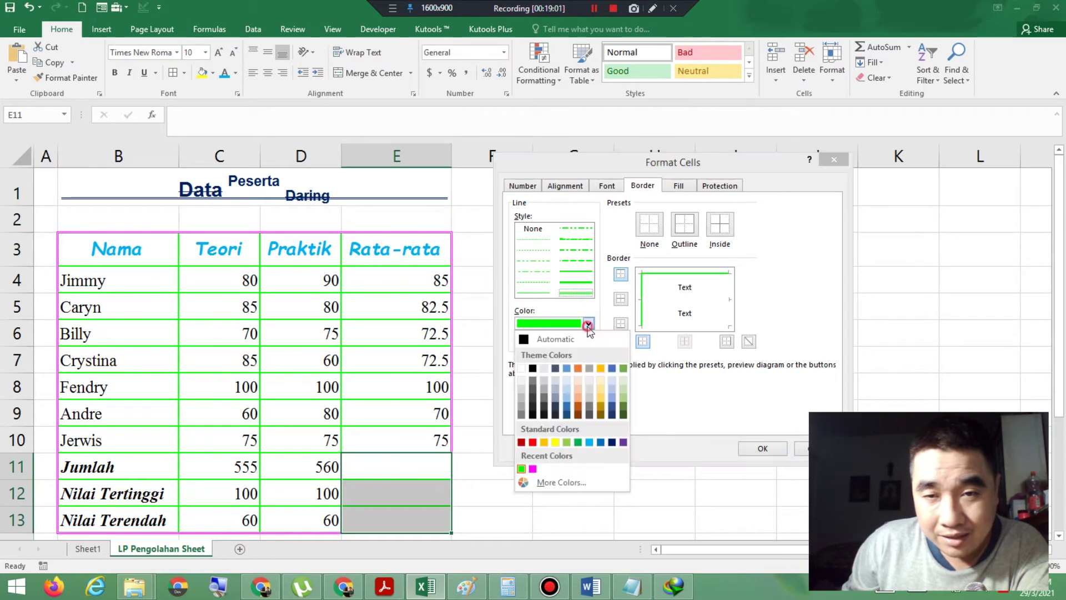
{"action": "left_click", "coordinate": [534, 469]}
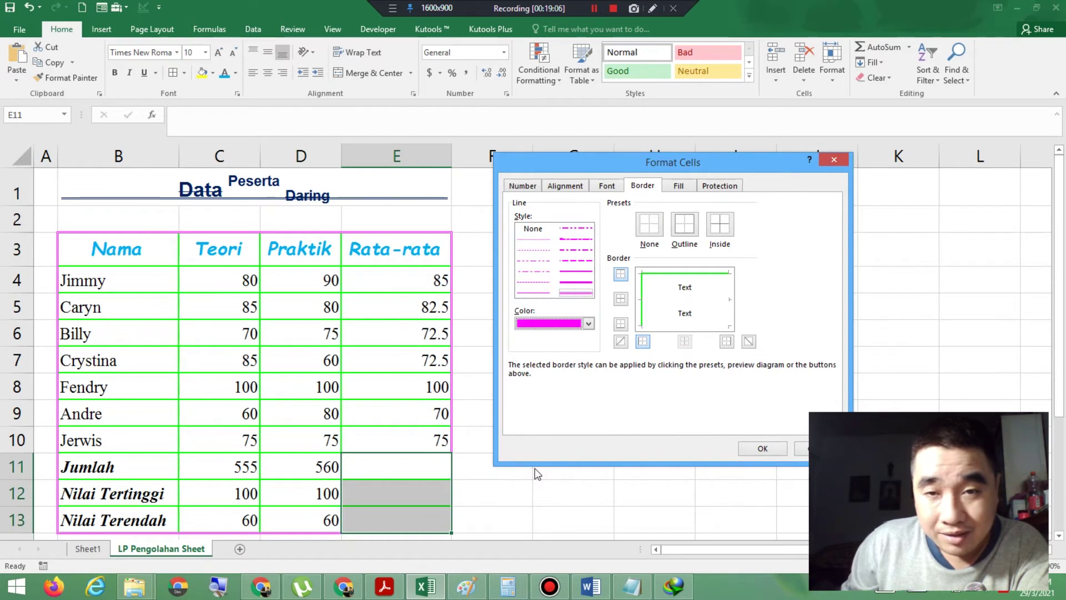
{"action": "left_click", "coordinate": [643, 311]}
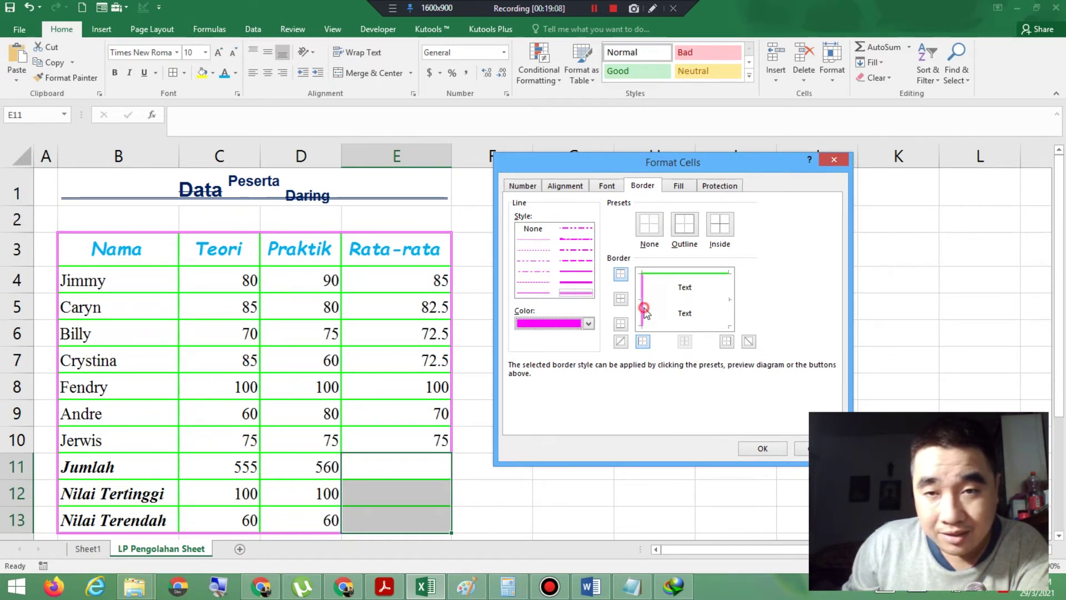
{"action": "left_click", "coordinate": [662, 274]}
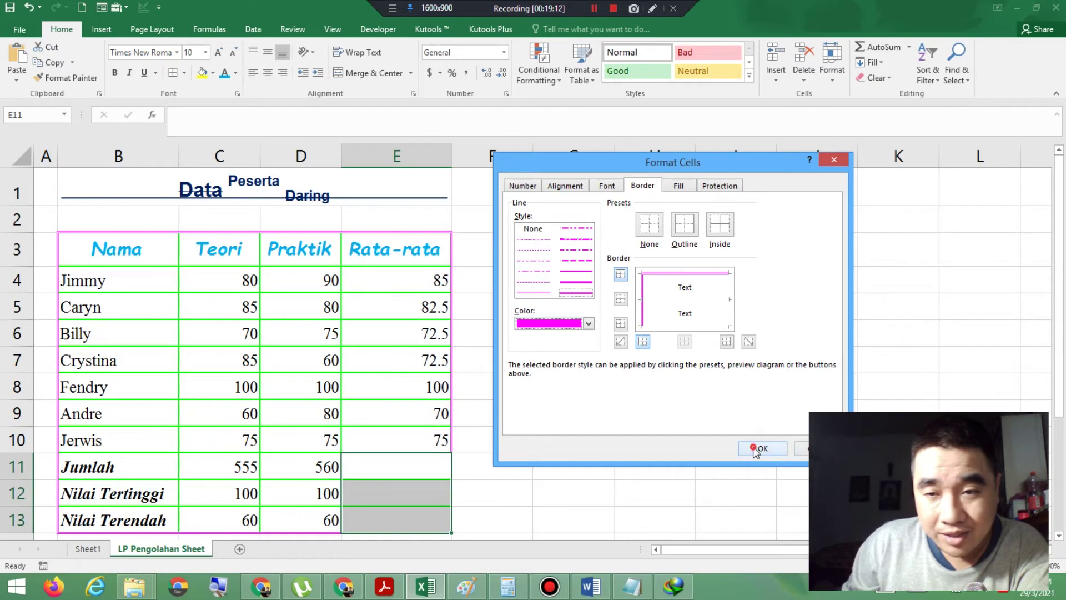
{"action": "left_click", "coordinate": [758, 448]}
{"action": "left_click", "coordinate": [545, 493]}
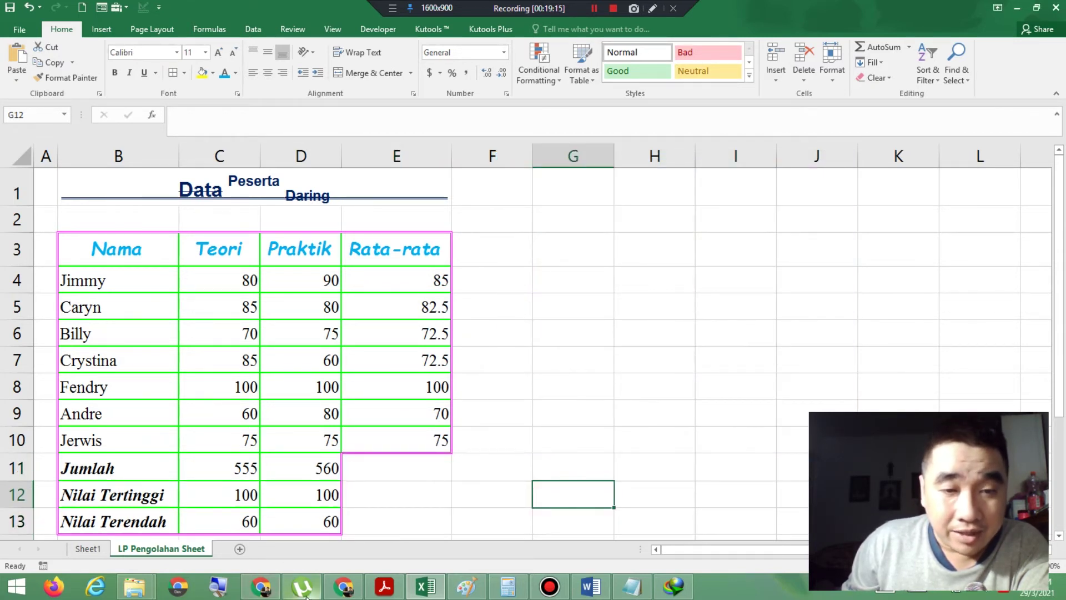
{"action": "left_click", "coordinate": [385, 587]}
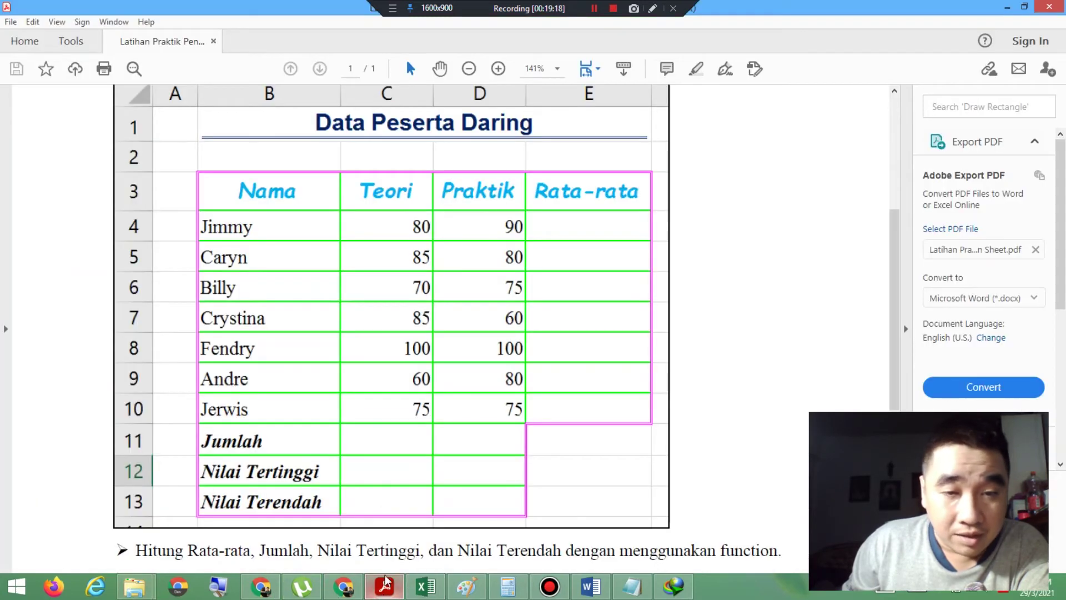
Step: Read the PDF bullets on copying, moving, deleting and protecting sheets, then return to Excel
{"action": "scroll", "coordinate": [359, 410], "scroll_direction": "down", "scroll_amount": 3}
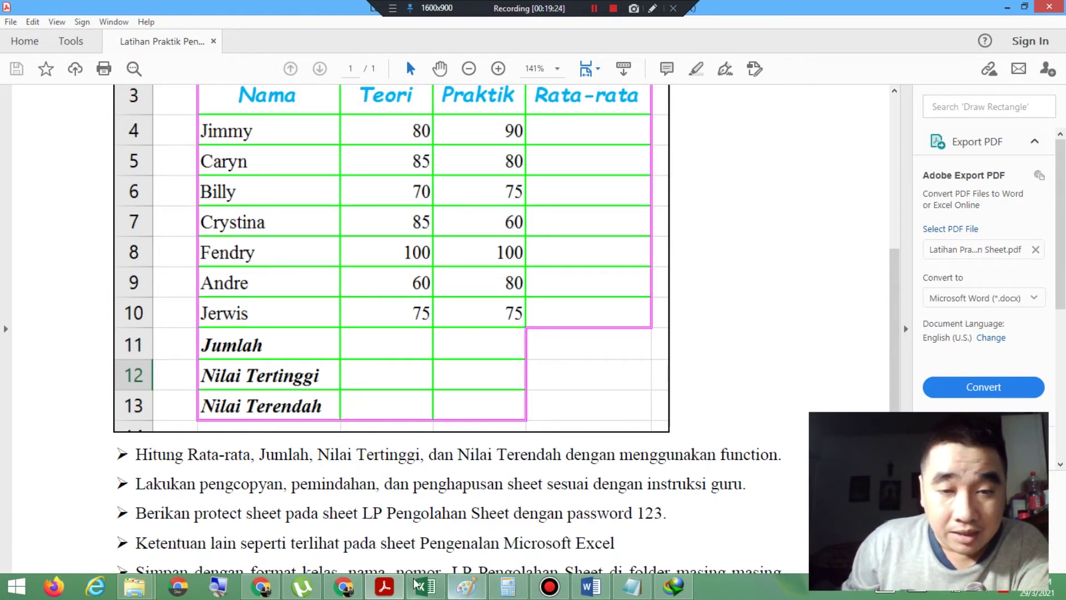
{"action": "left_click", "coordinate": [425, 586]}
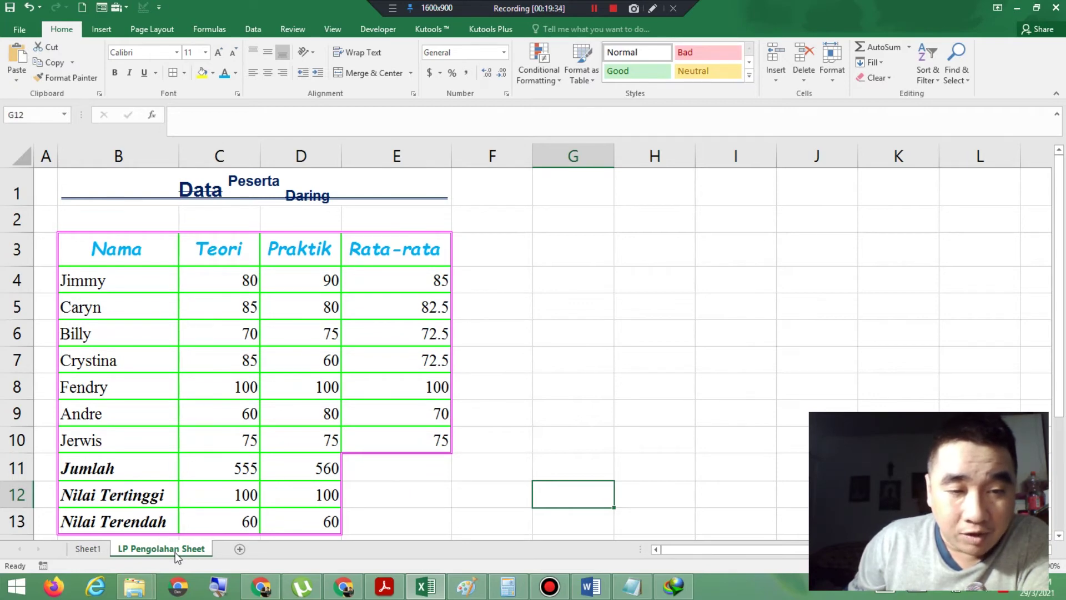
Step: Use Move or Copy with Create a copy to add LP Pengolahan Sheet (2) before Sheet1
{"action": "left_click", "coordinate": [221, 592]}
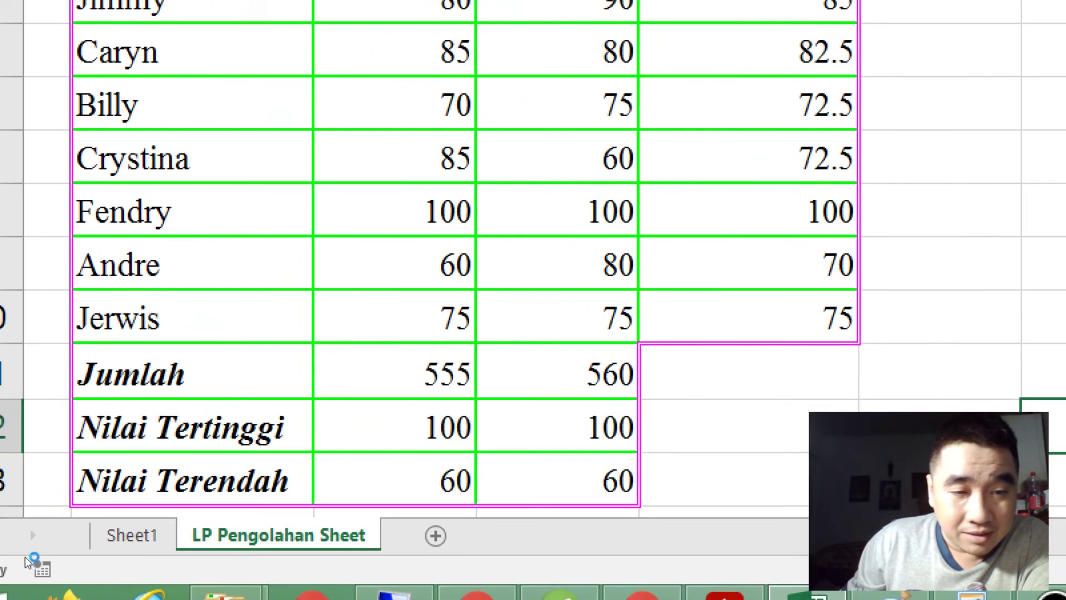
{"action": "right_click", "coordinate": [155, 550]}
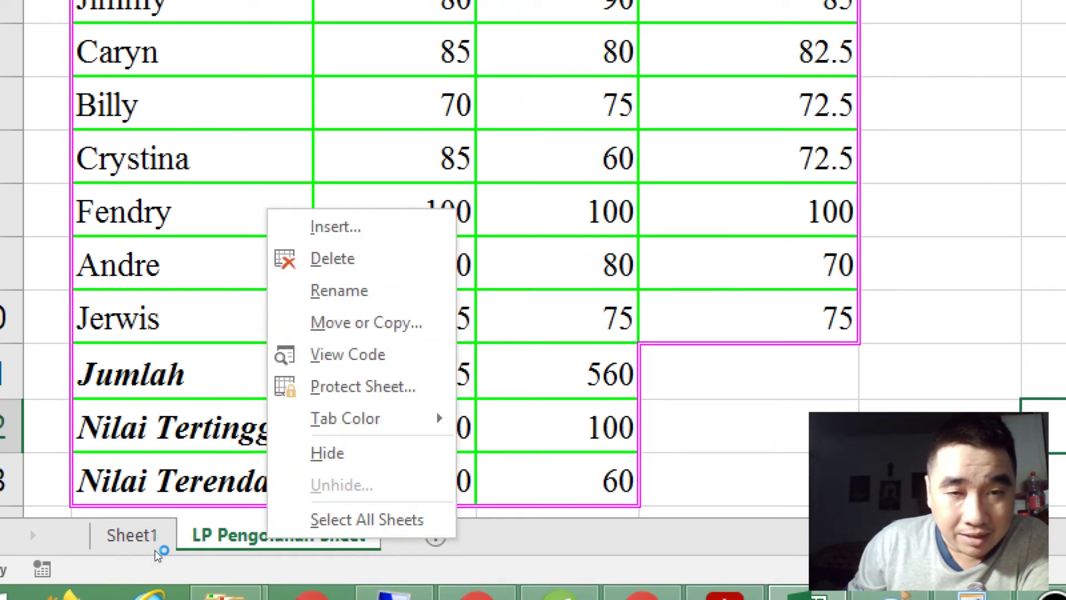
{"action": "key", "text": "Up"}
{"action": "key", "text": "Up"}
{"action": "key", "text": "Up"}
{"action": "key", "text": "Up"}
{"action": "key", "text": "Up"}
{"action": "key", "text": "Up"}
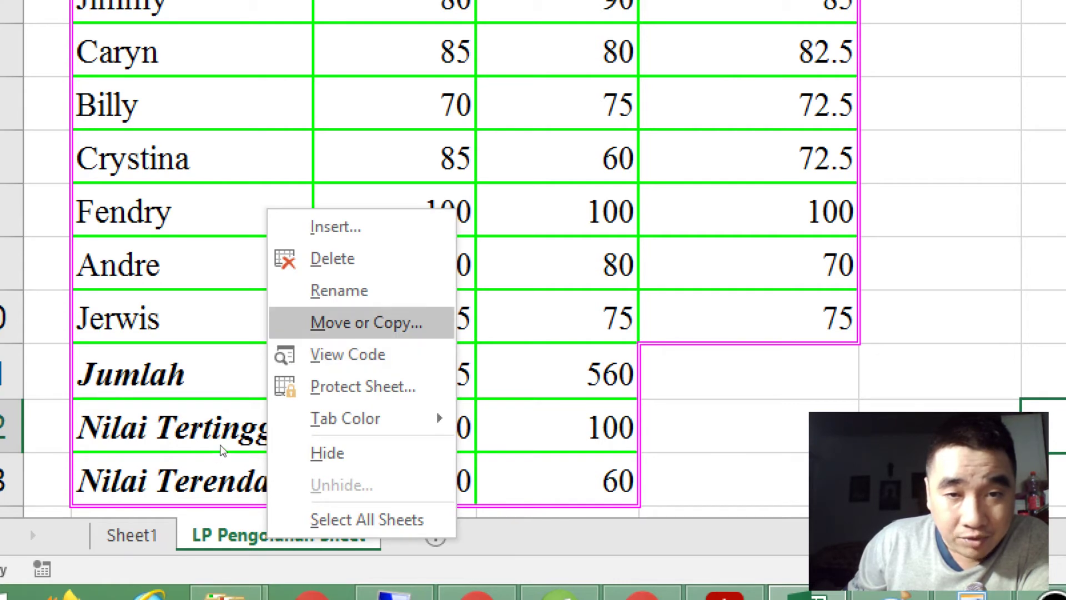
{"action": "key", "text": "Return"}
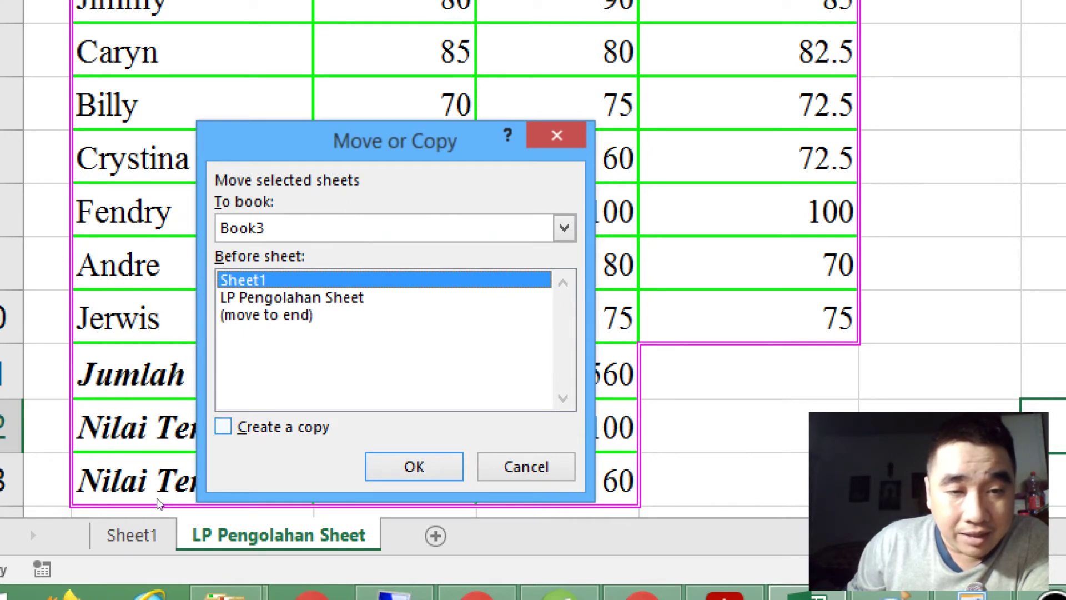
{"action": "key", "text": "alt+c"}
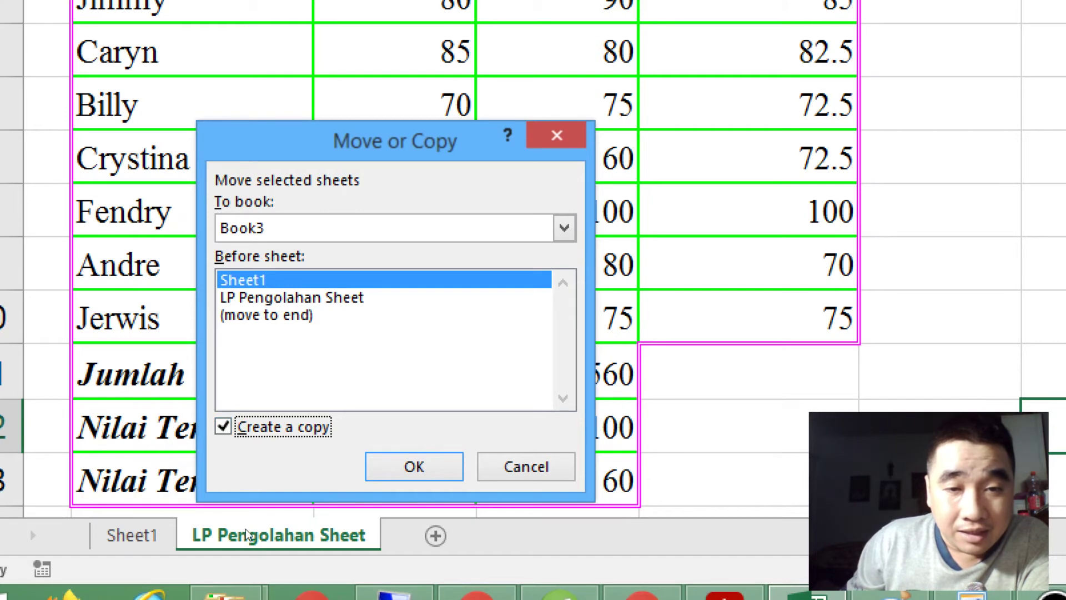
{"action": "key", "text": "Return"}
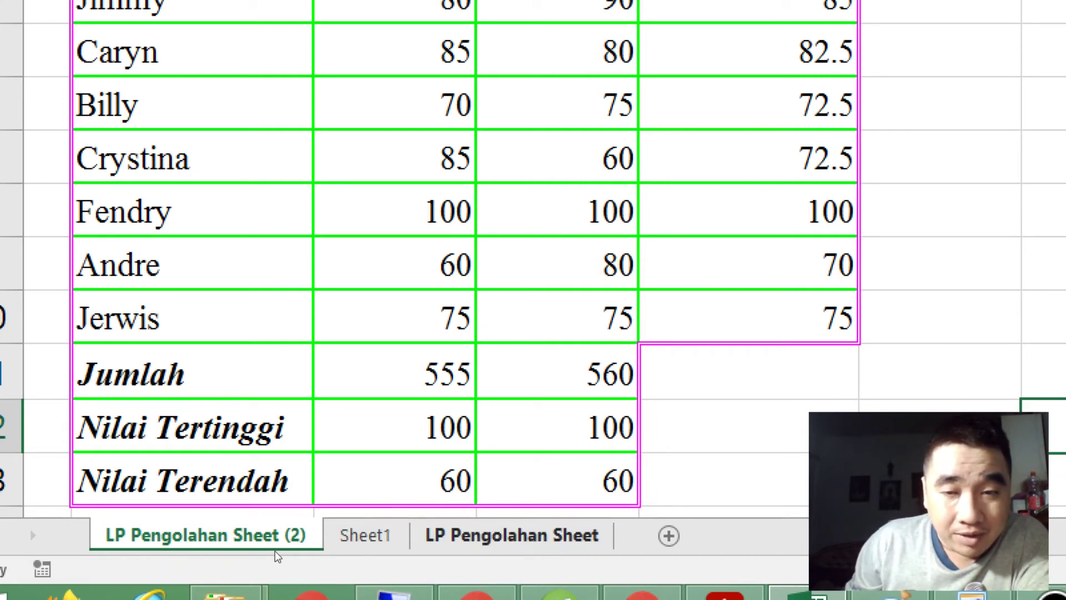
Step: Duplicate the original LP Pengolahan Sheet as LP Pengolahan Sheet (3) at the front
{"action": "right_click", "coordinate": [508, 537]}
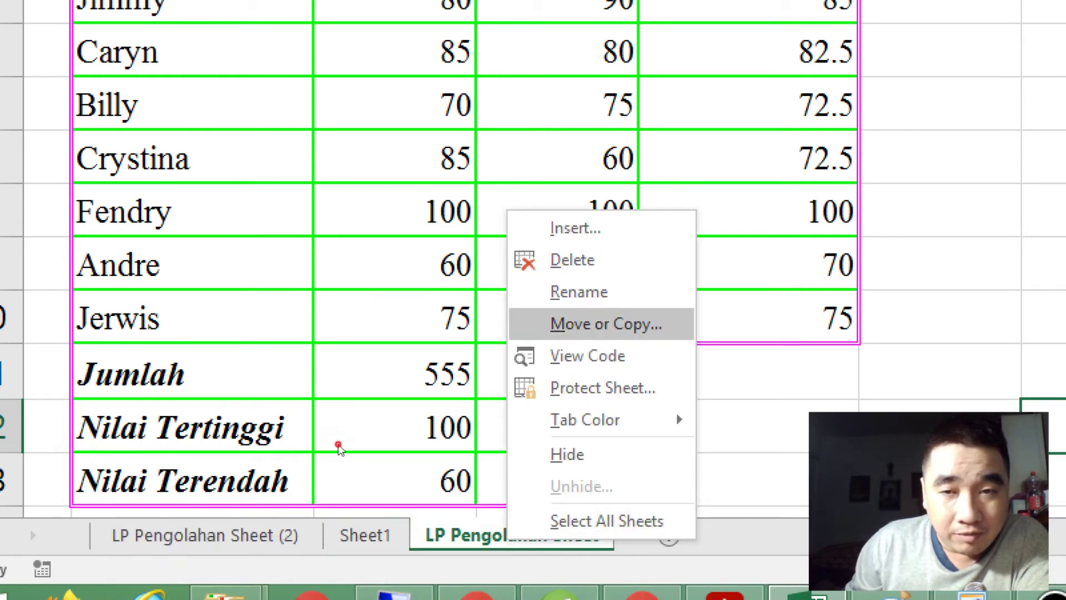
{"action": "left_click", "coordinate": [605, 323]}
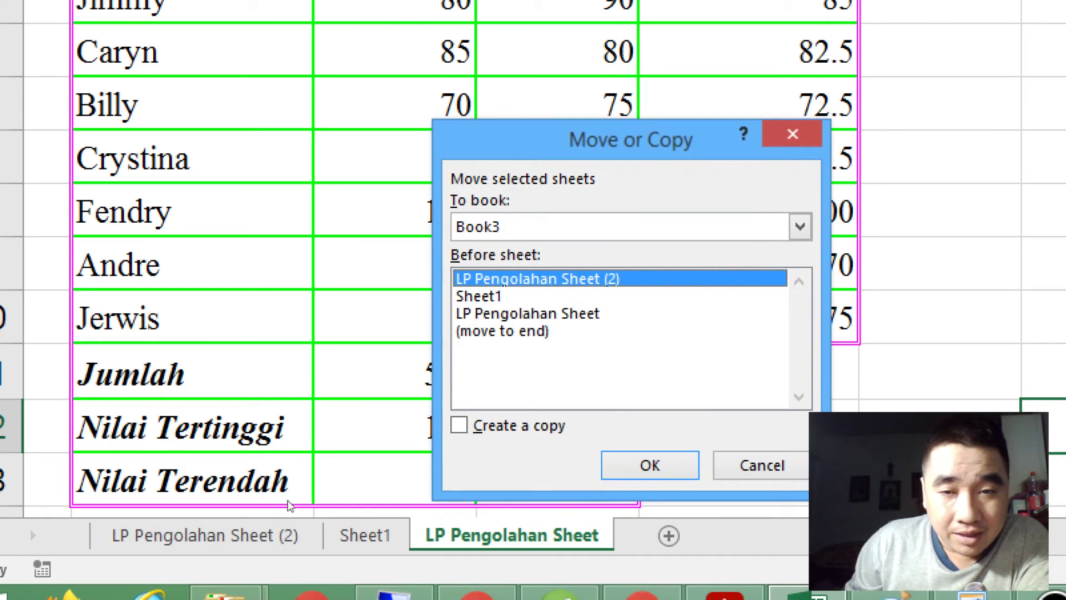
{"action": "left_click", "coordinate": [459, 425]}
{"action": "left_click", "coordinate": [650, 465]}
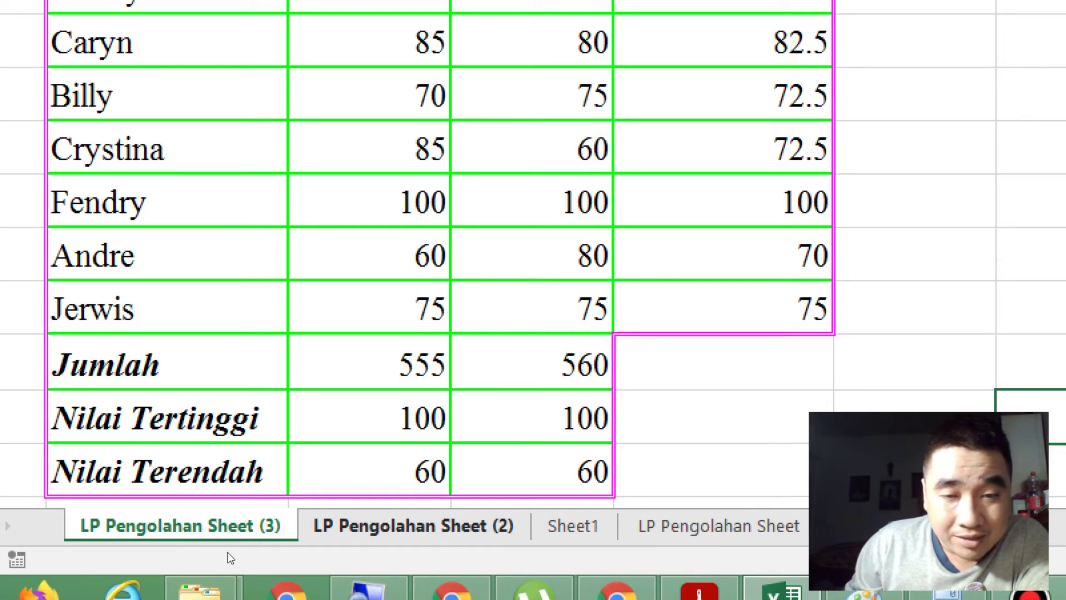
Step: Copy LP Pengolahan Sheet (2) via Move or Copy, creating LP Pengolahan Sheet (4) first
{"action": "right_click", "coordinate": [393, 523]}
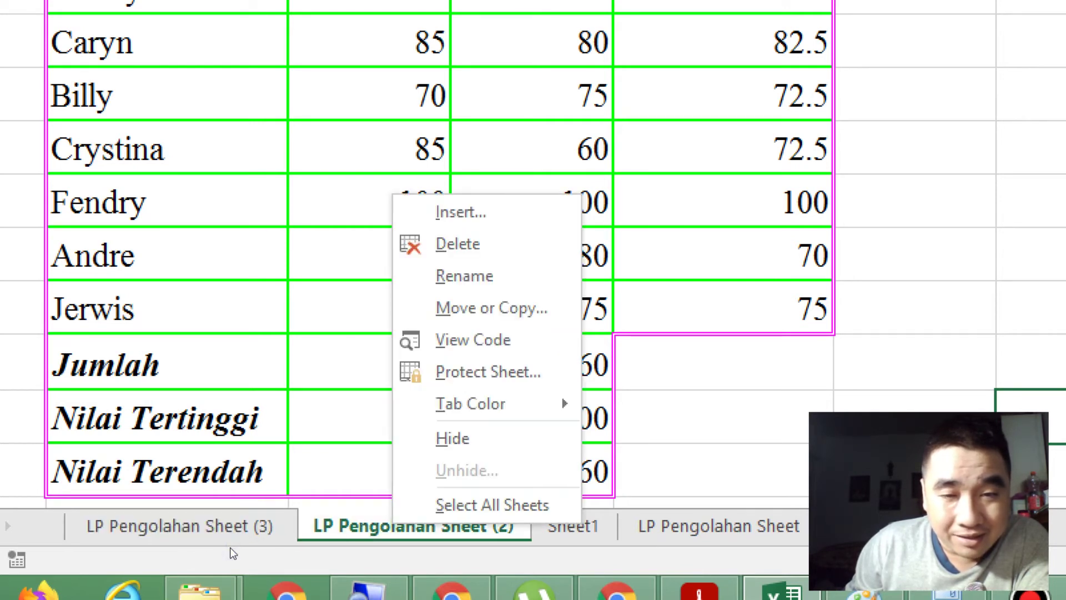
{"action": "key", "text": "Return"}
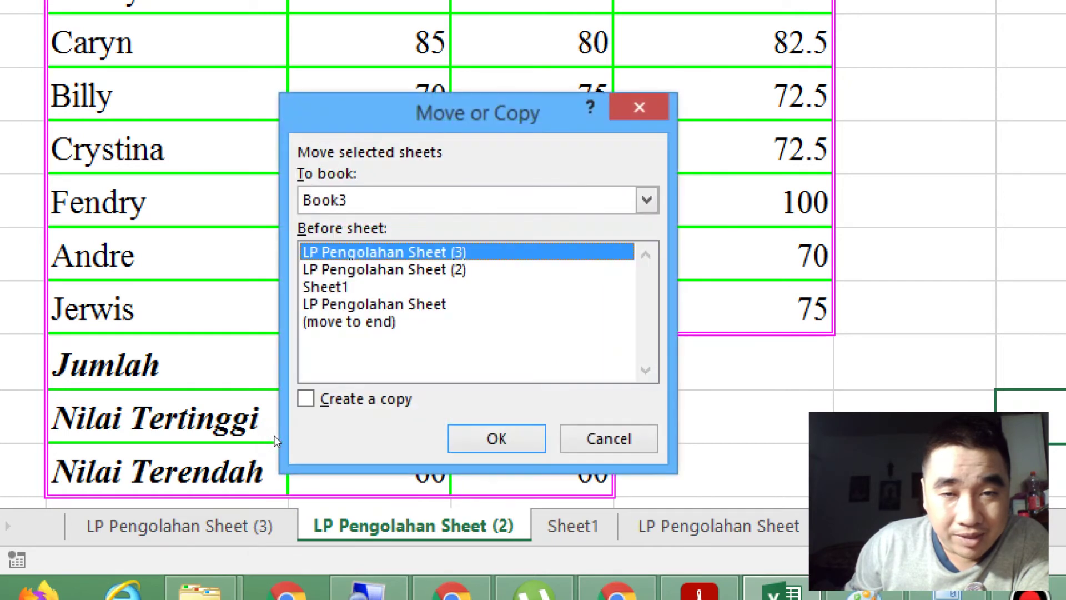
{"action": "key", "text": "alt+c"}
{"action": "key", "text": "Return"}
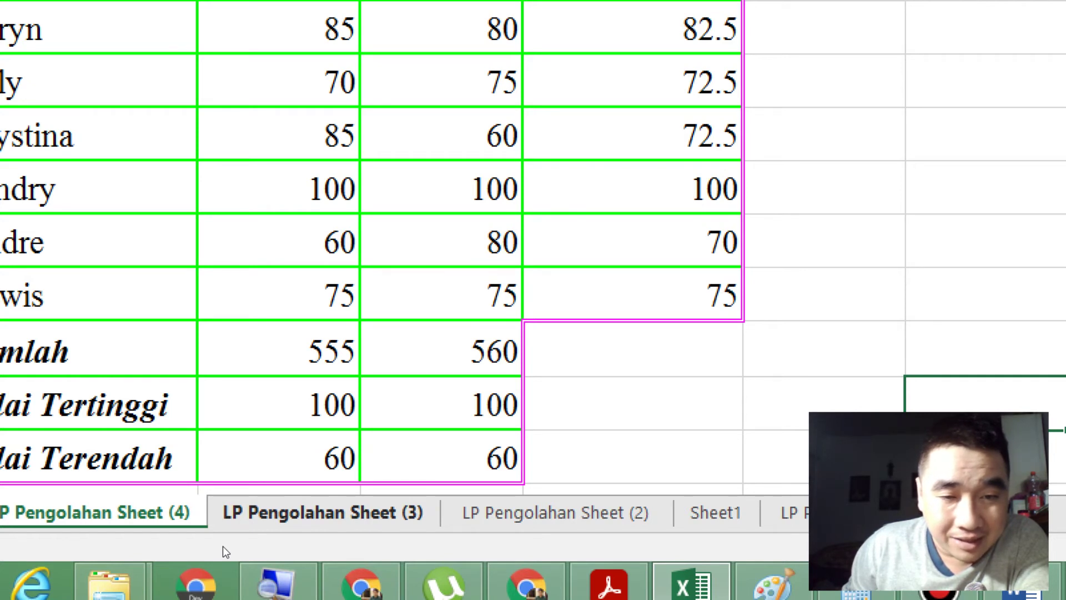
Step: Drag LP Pengolahan Sheet (3) to the end, Sheet1 to the front, LP Pengolahan Sheet after Sheet1
{"action": "left_click_drag", "start_coordinate": [224, 547], "coordinate": [571, 554]}
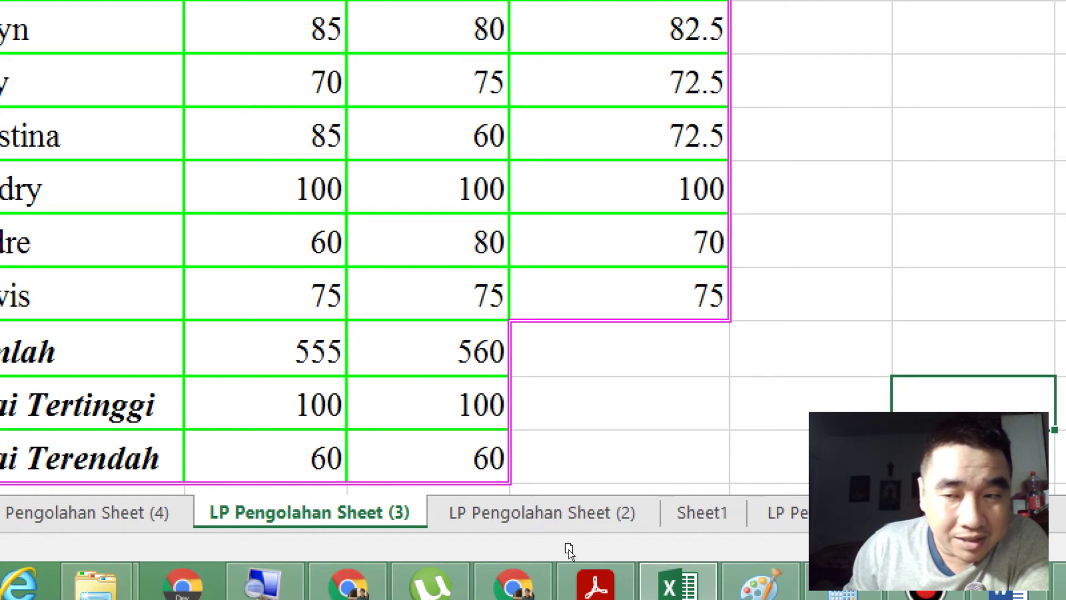
{"action": "left_click_drag", "start_coordinate": [568, 549], "coordinate": [569, 551]}
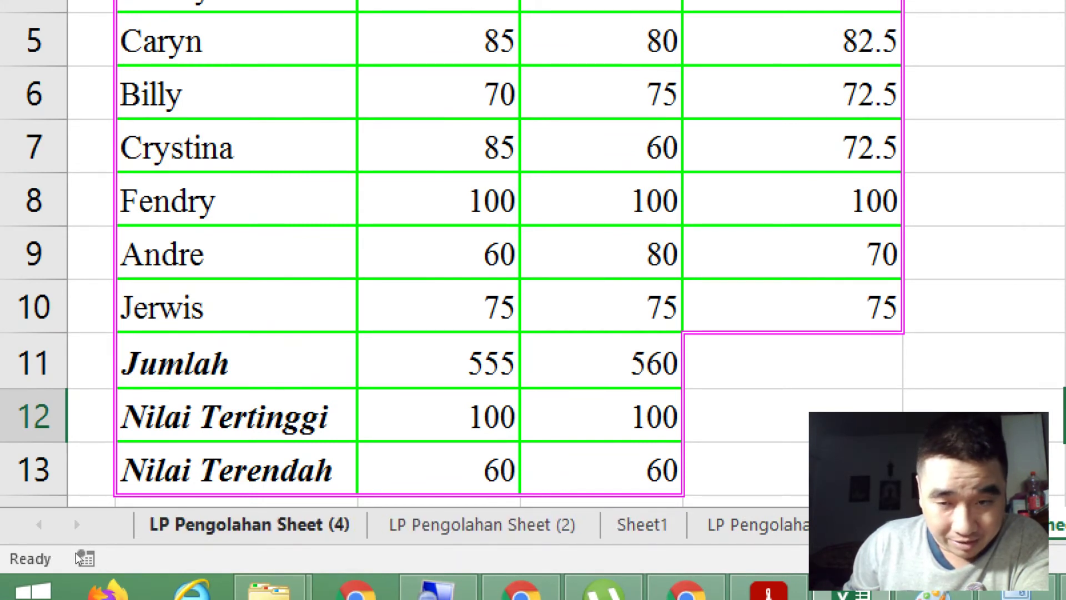
{"action": "left_click", "coordinate": [325, 546]}
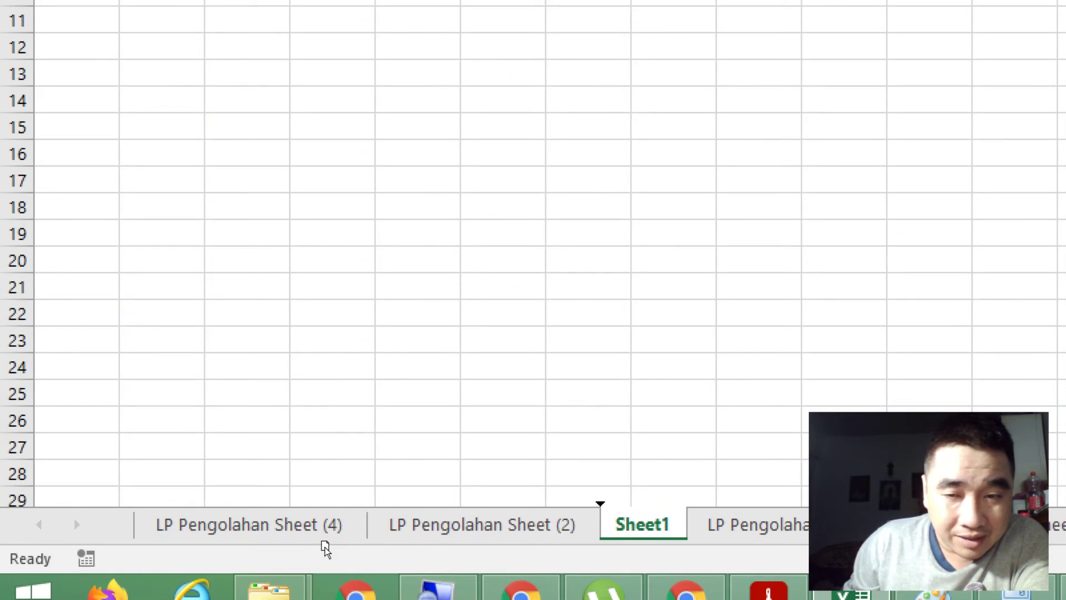
{"action": "left_click_drag", "start_coordinate": [325, 548], "coordinate": [292, 548]}
{"action": "left_click_drag", "start_coordinate": [191, 552], "coordinate": [55, 554]}
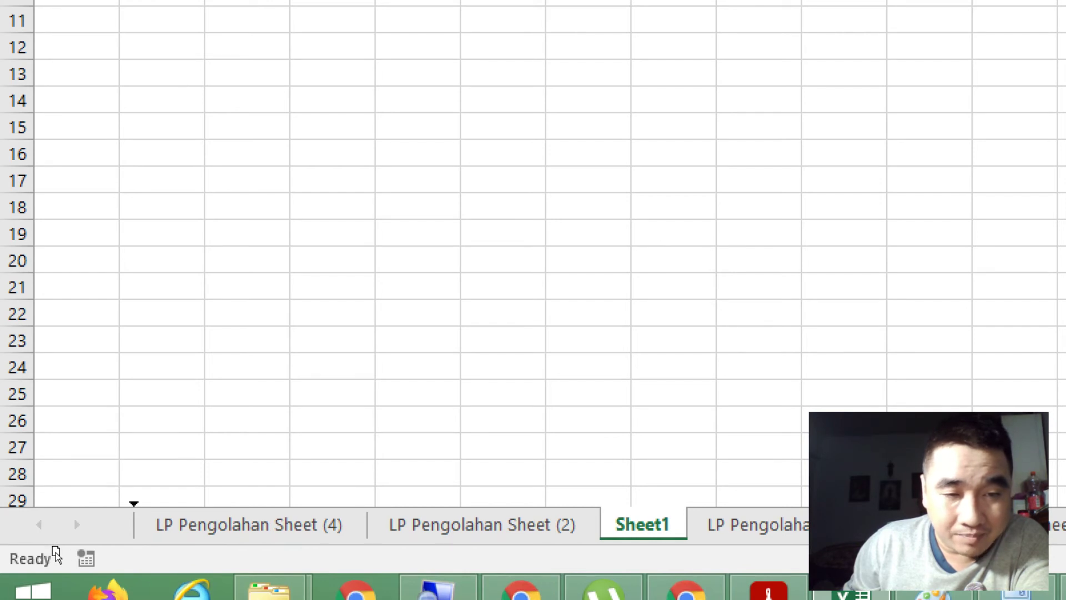
{"action": "left_click_drag", "start_coordinate": [53, 547], "coordinate": [55, 552]}
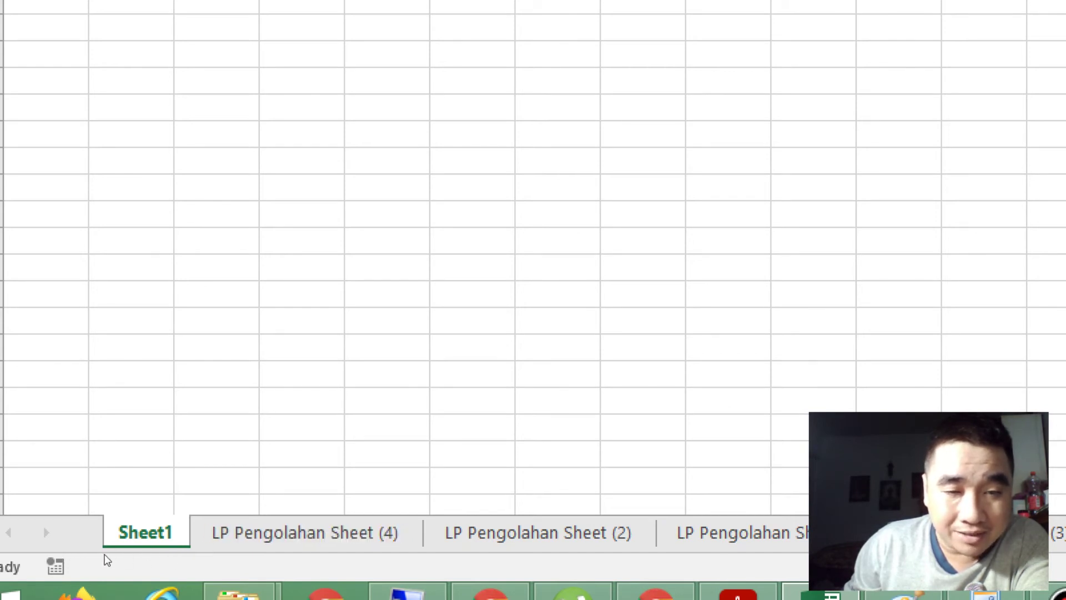
{"action": "left_click", "coordinate": [392, 548]}
{"action": "left_click_drag", "start_coordinate": [392, 548], "coordinate": [116, 554]}
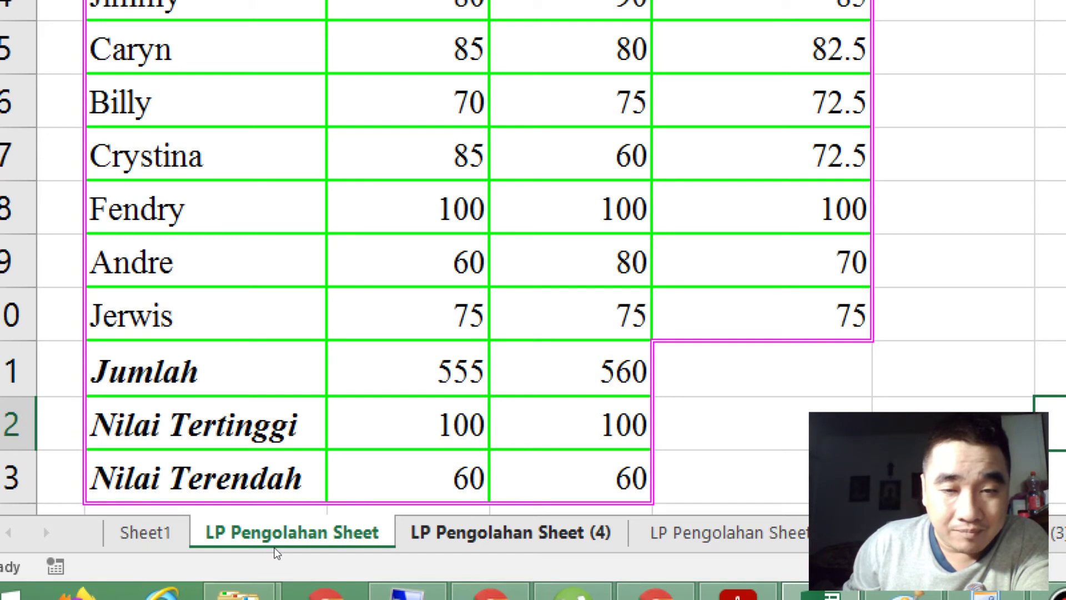
Step: Delete the LP Pengolahan Sheet (4) sheet and confirm the permanent deletion
{"action": "right_click", "coordinate": [276, 552]}
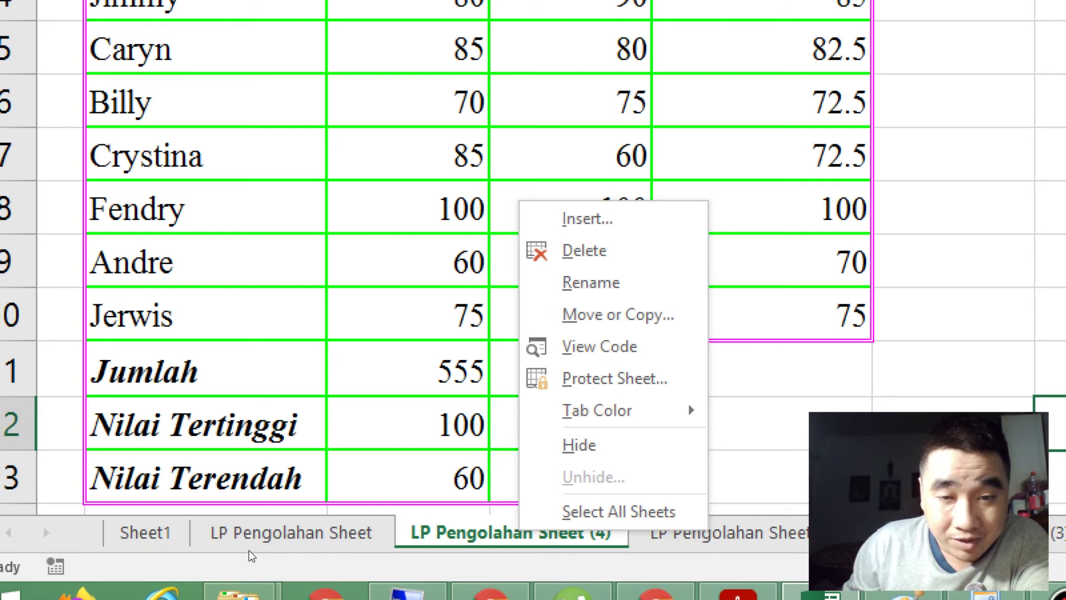
{"action": "key", "text": "Up"}
{"action": "key", "text": "Up"}
{"action": "key", "text": "Up"}
{"action": "key", "text": "Up"}
{"action": "key", "text": "Up"}
{"action": "key", "text": "Up"}
{"action": "key", "text": "Up"}
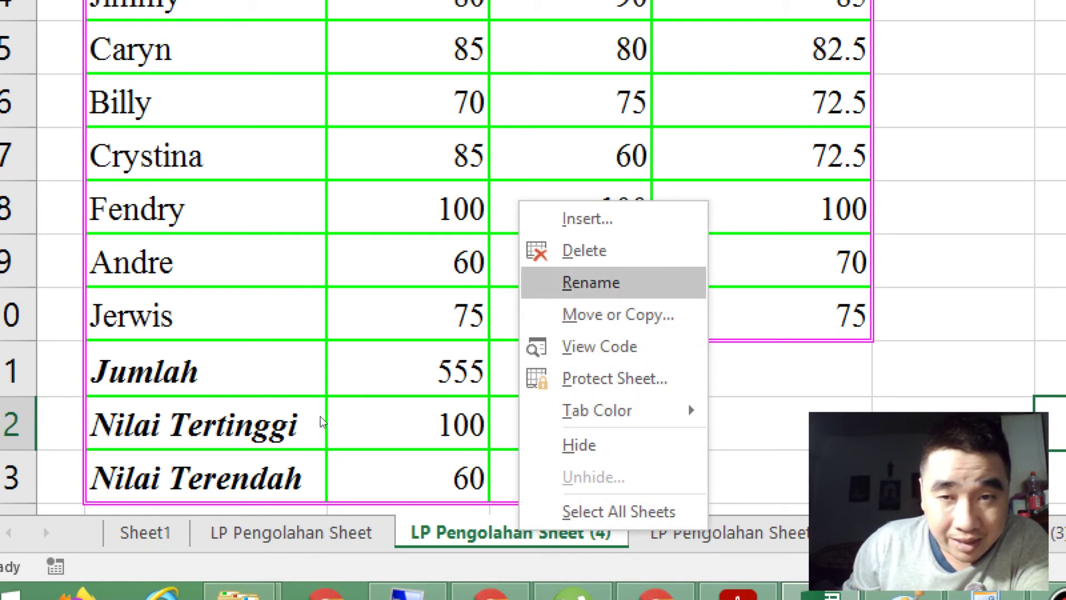
{"action": "key", "text": "Up"}
{"action": "key", "text": "Return"}
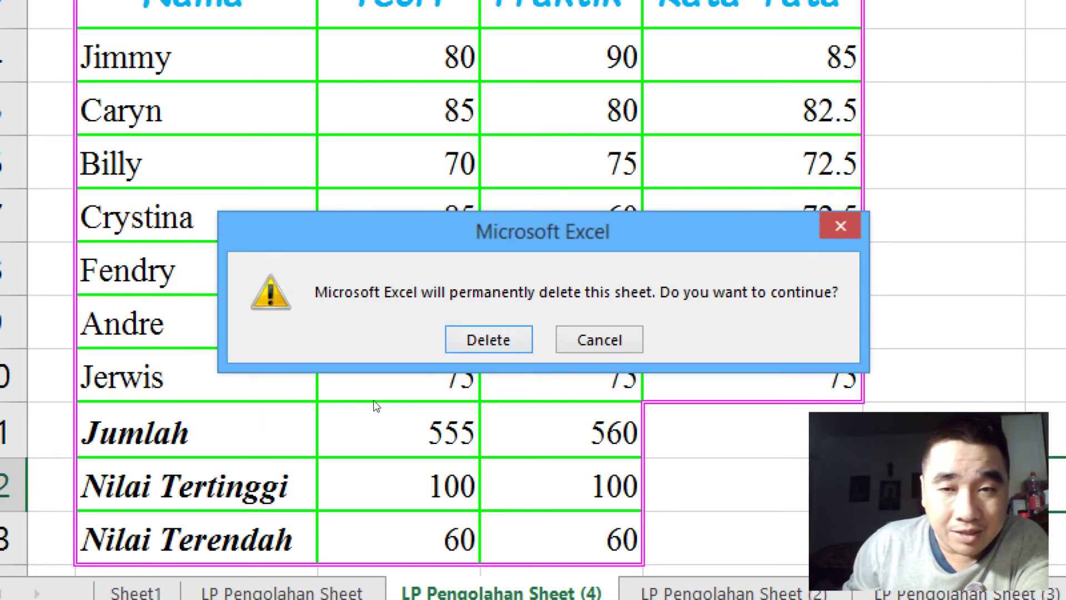
{"action": "key", "text": "Return"}
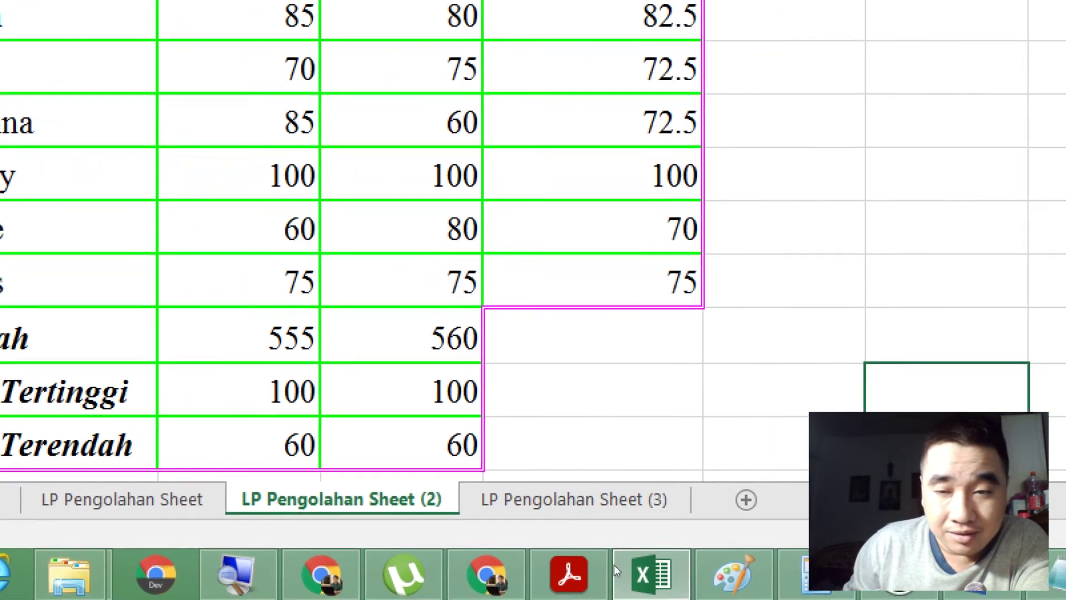
Step: Add the note "Tab Sheet1" below =Min(Range) in Notepad, then return to Sheet1 in Excel
{"action": "left_click", "coordinate": [637, 597]}
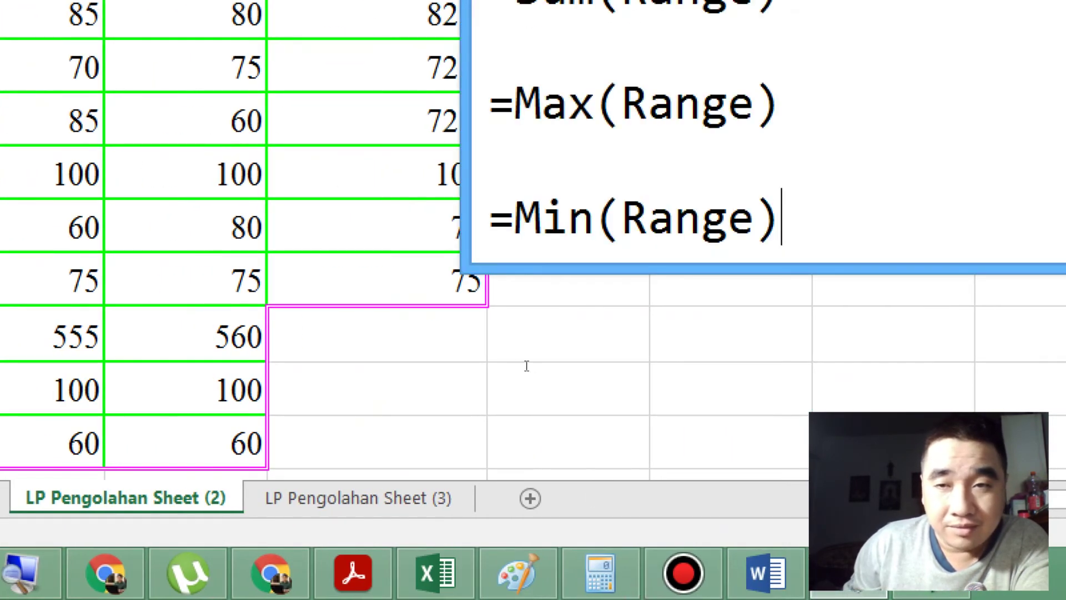
{"action": "key", "text": "Return"}
{"action": "key", "text": "Return"}
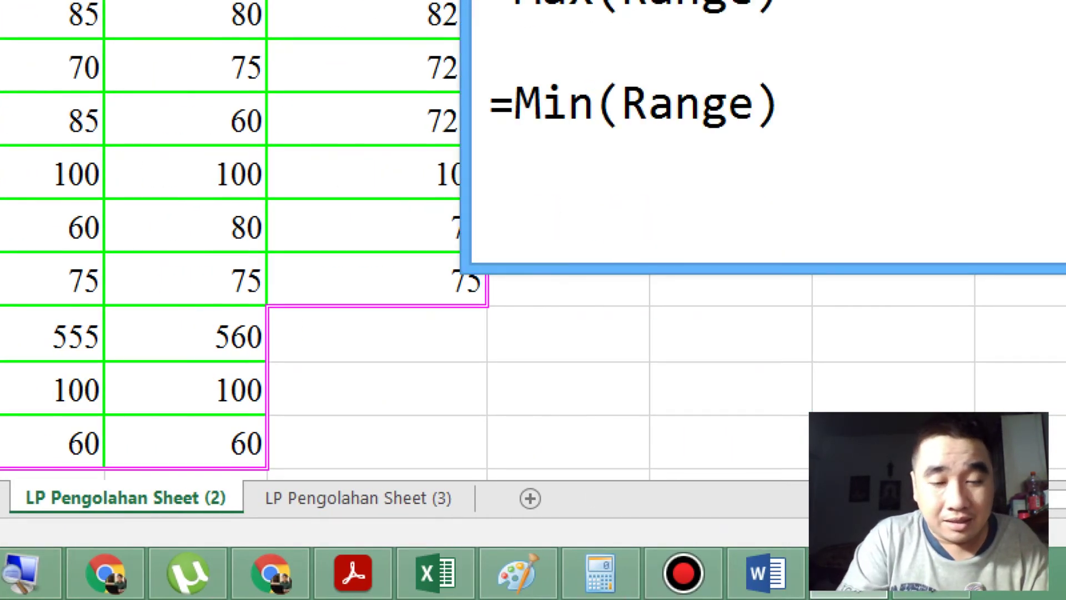
{"action": "type", "text": "Tab Sheet"}
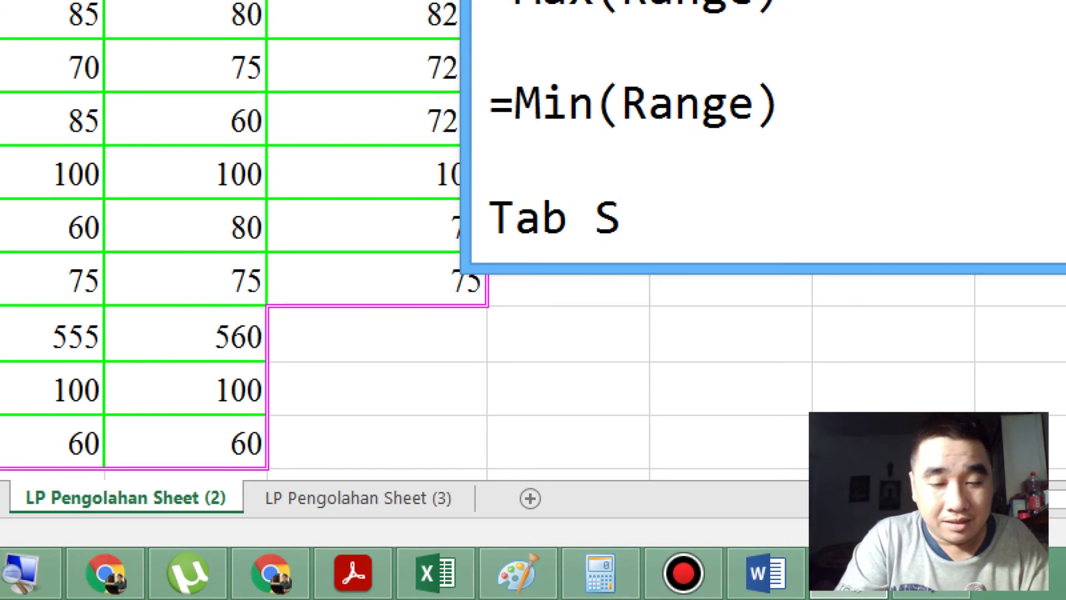
{"action": "type", "text": "1"}
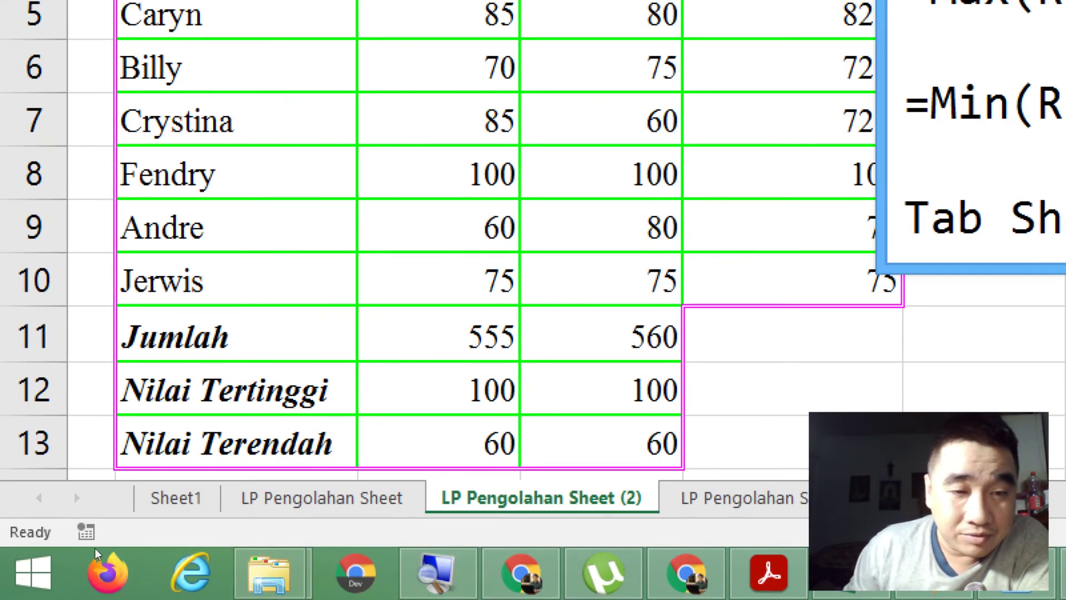
{"action": "key", "text": "alt+Tab"}
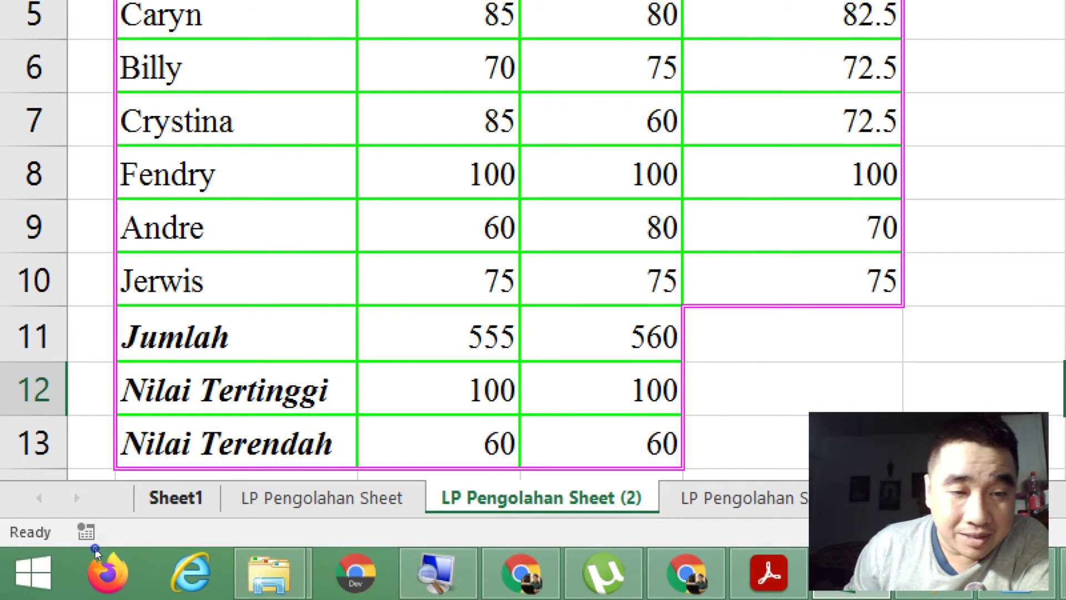
{"action": "right_click", "coordinate": [191, 497]}
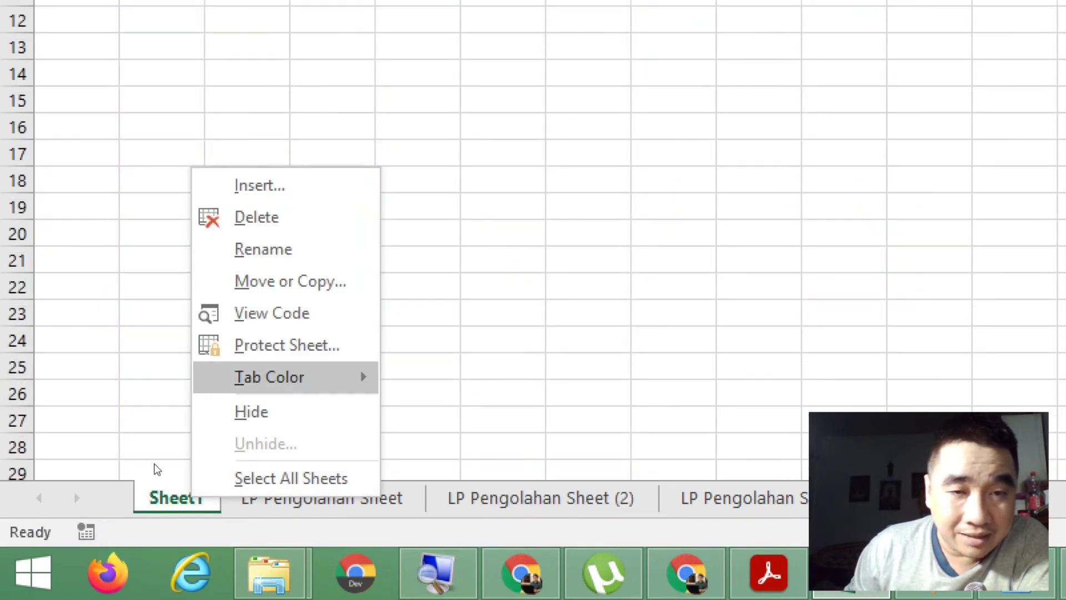
Step: Colour the Sheet1 tab red
{"action": "mouse_move", "coordinate": [311, 388]}
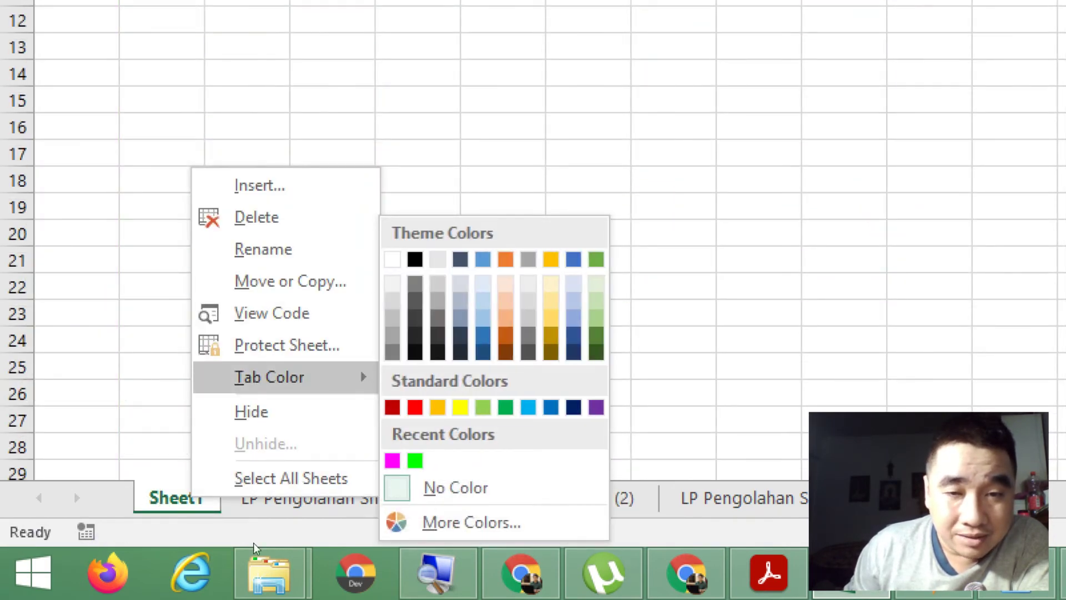
{"action": "left_click", "coordinate": [472, 523]}
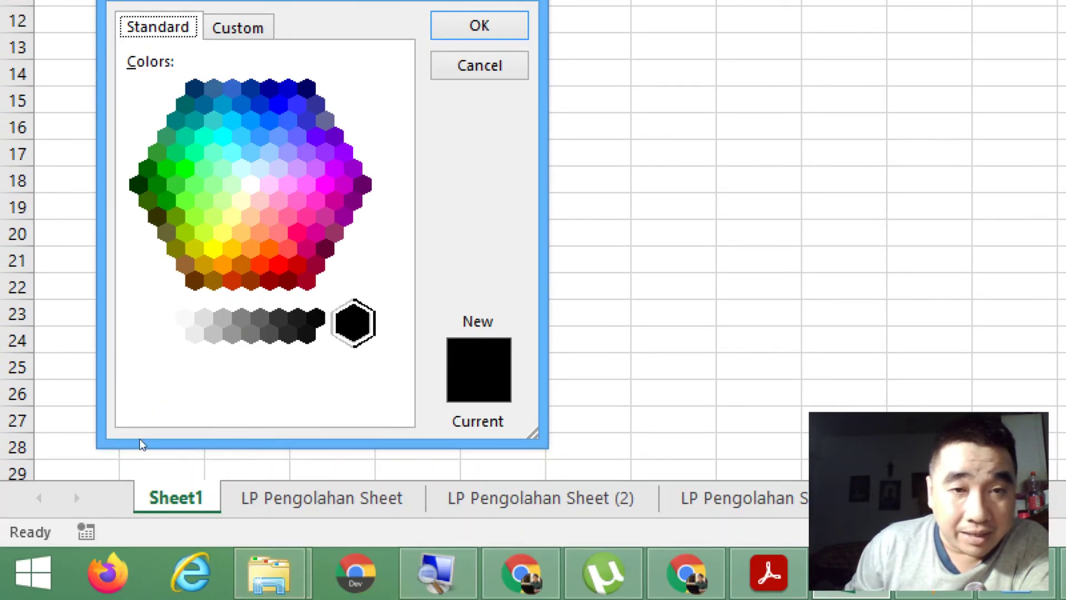
{"action": "left_click", "coordinate": [278, 262]}
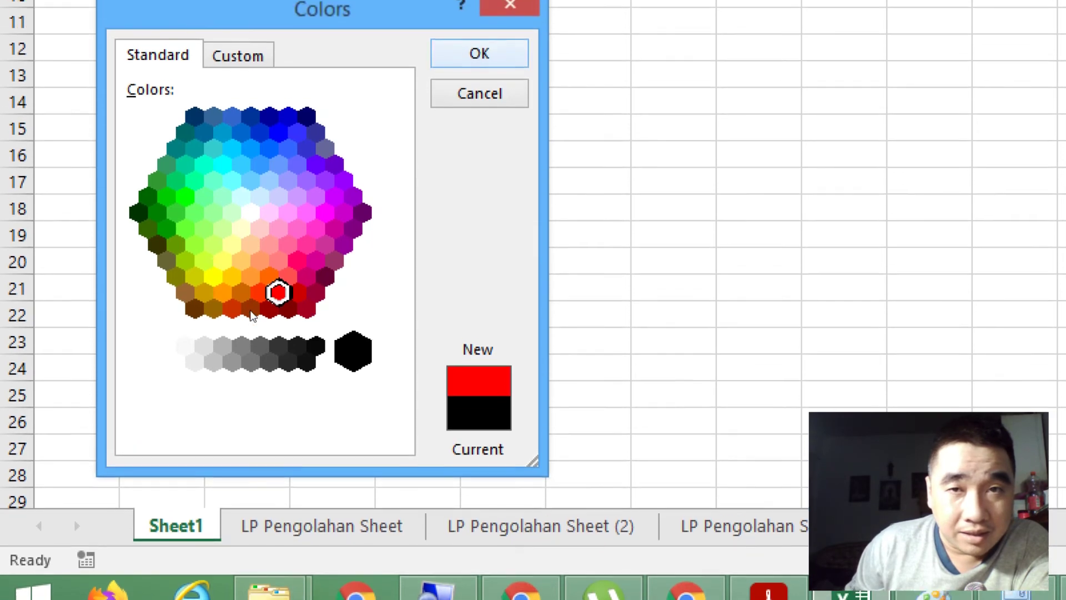
{"action": "key", "text": "Return"}
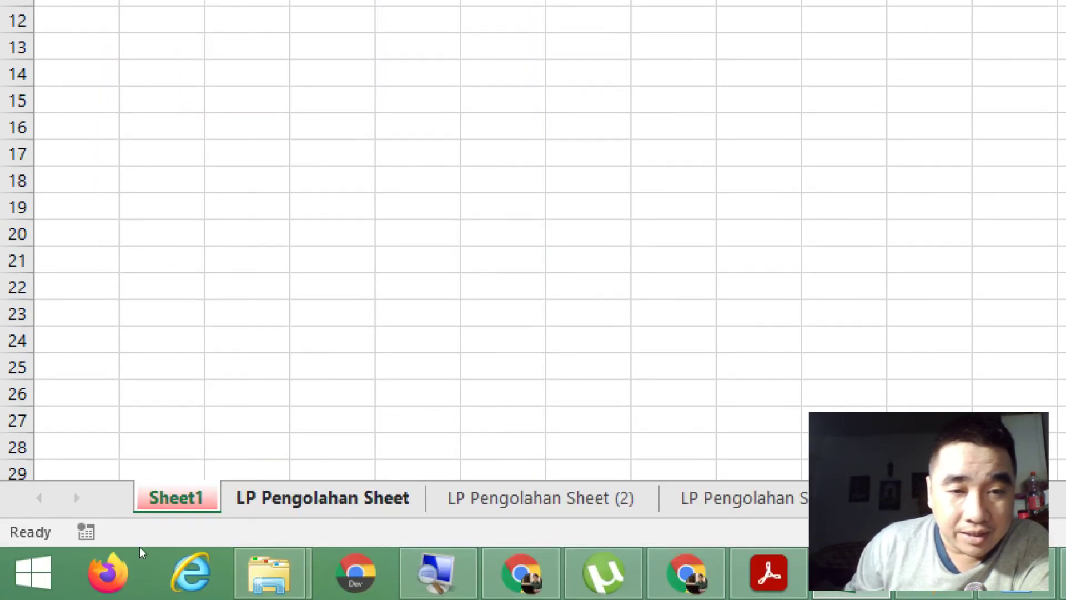
Step: Colour the LP Pengolahan Sheet tab yellow
{"action": "right_click", "coordinate": [282, 495]}
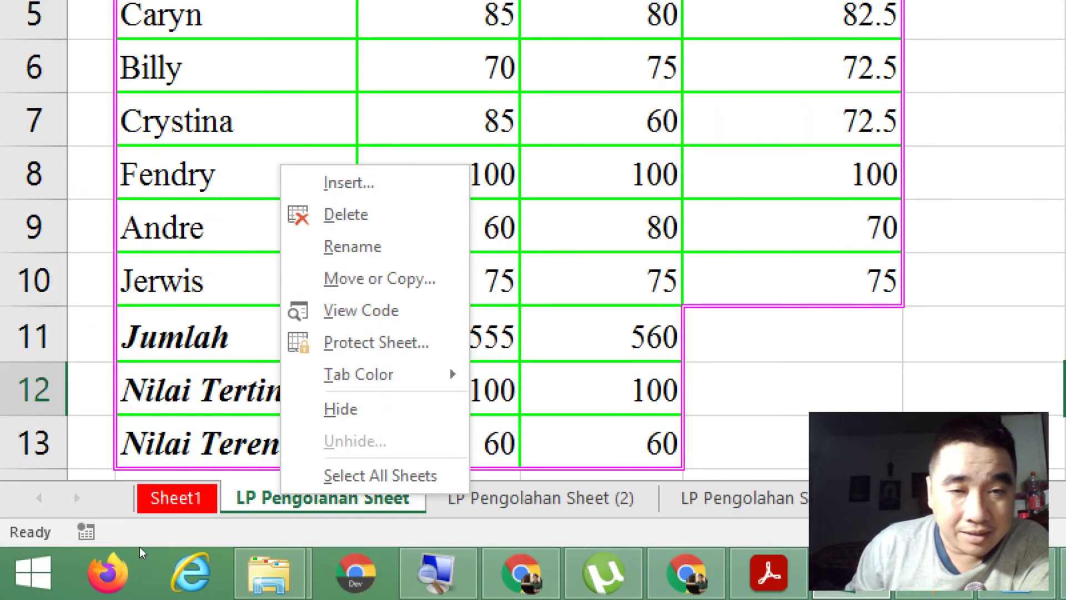
{"action": "mouse_move", "coordinate": [433, 375]}
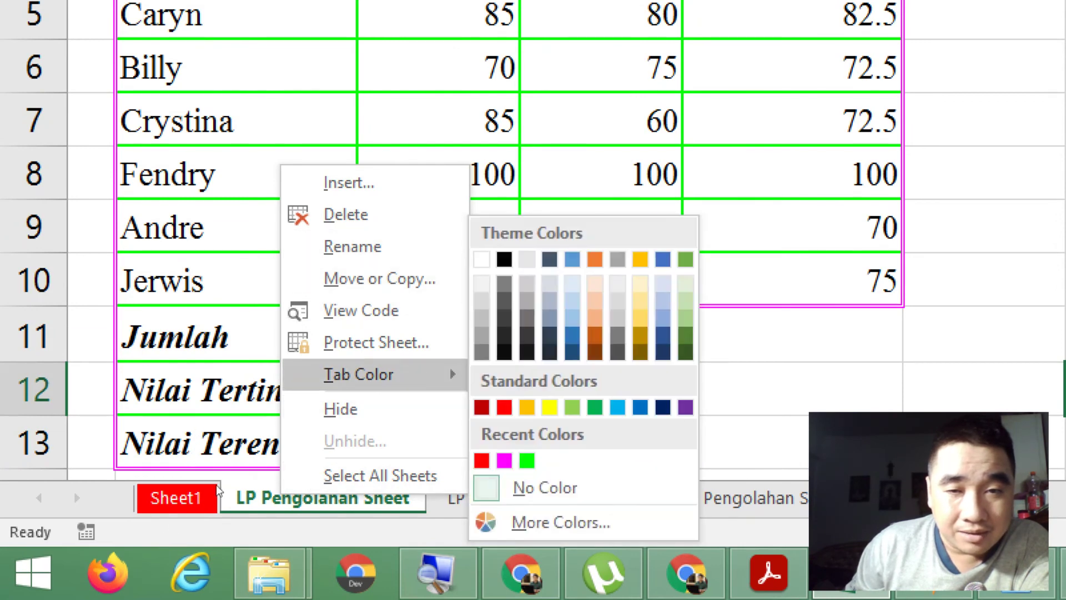
{"action": "left_click", "coordinate": [560, 522]}
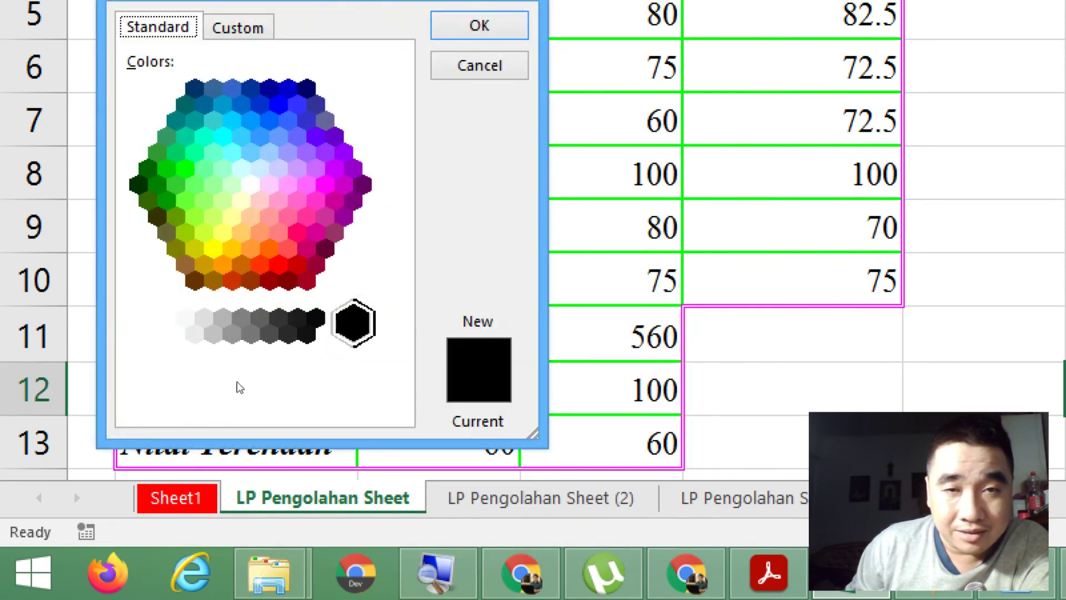
{"action": "left_click", "coordinate": [213, 248]}
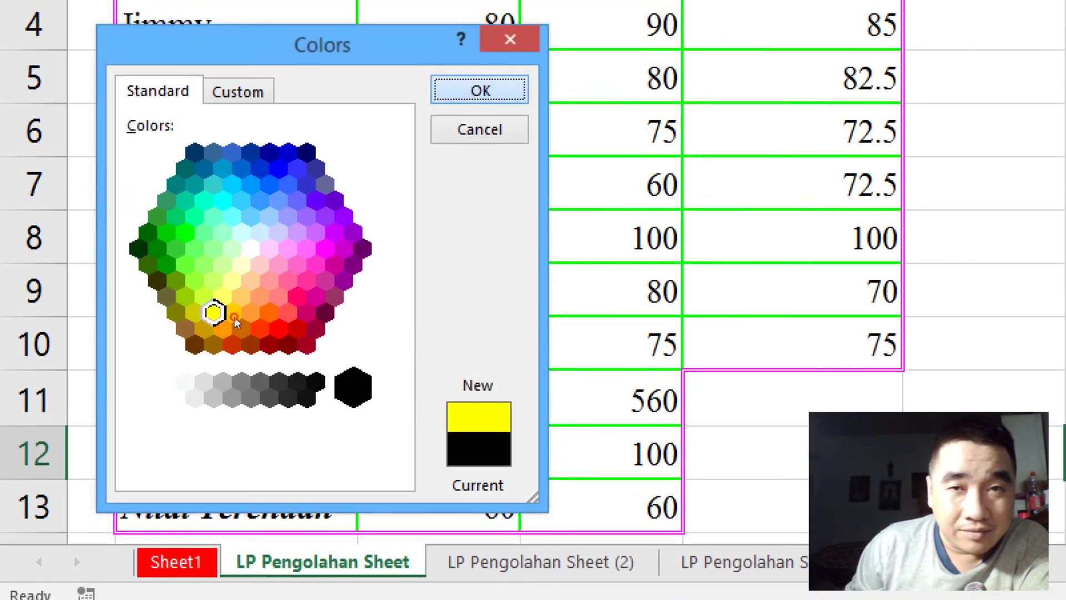
{"action": "left_click", "coordinate": [479, 25]}
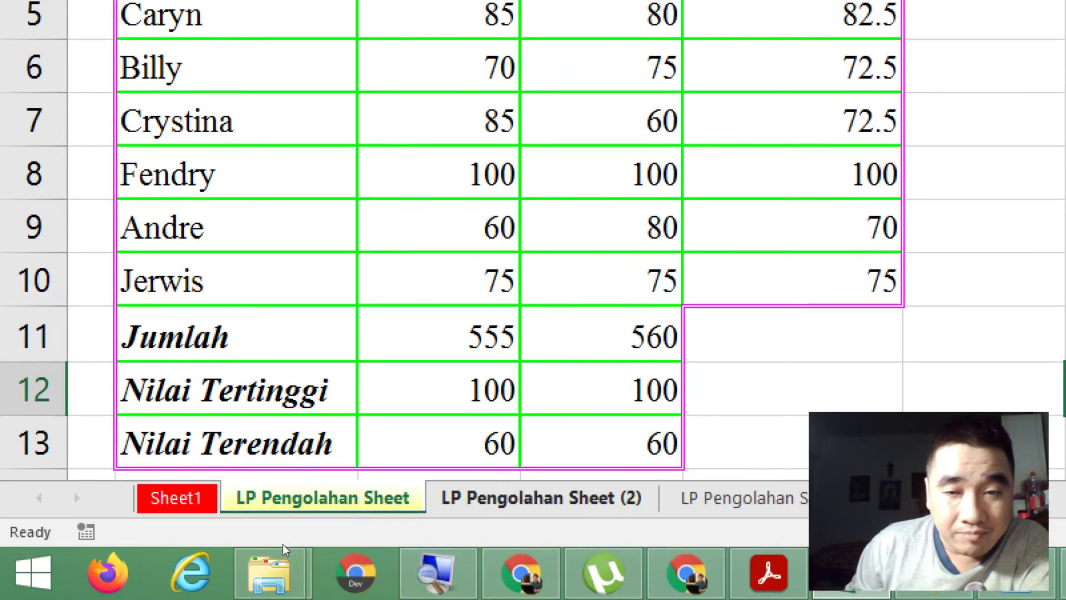
Step: Colour the LP Pengolahan Sheet (2) tab purple
{"action": "right_click", "coordinate": [569, 491]}
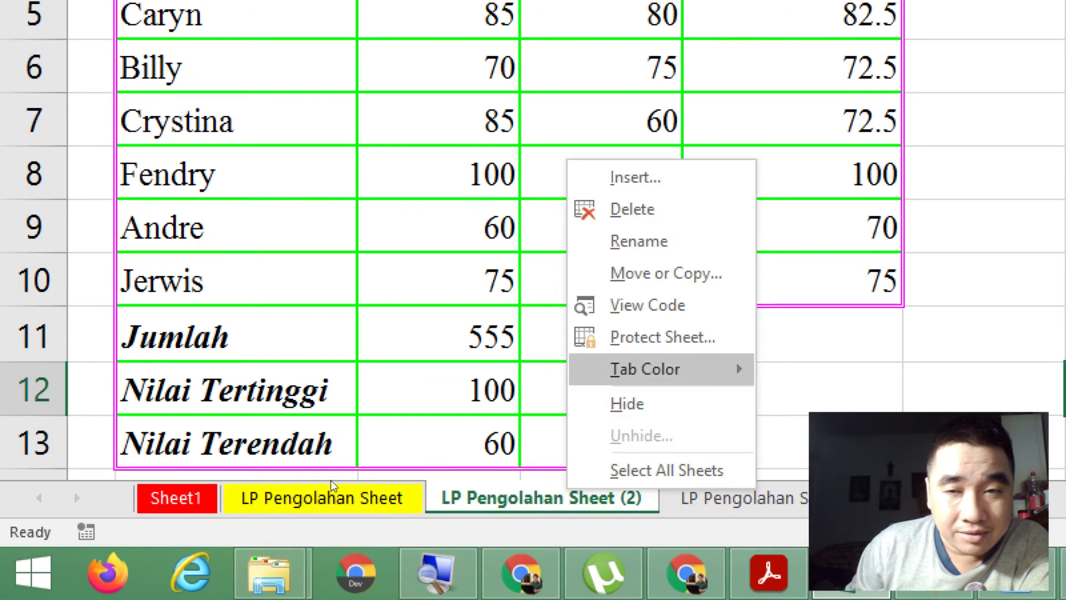
{"action": "key", "text": "Up"}
{"action": "key", "text": "Down"}
{"action": "key", "text": "Right"}
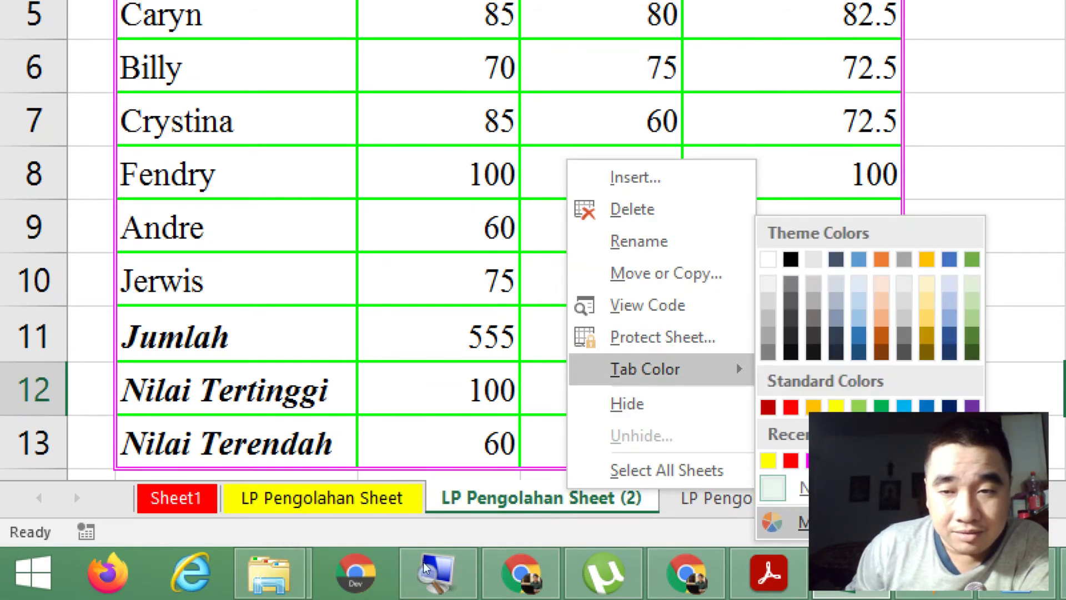
{"action": "left_click", "coordinate": [848, 524]}
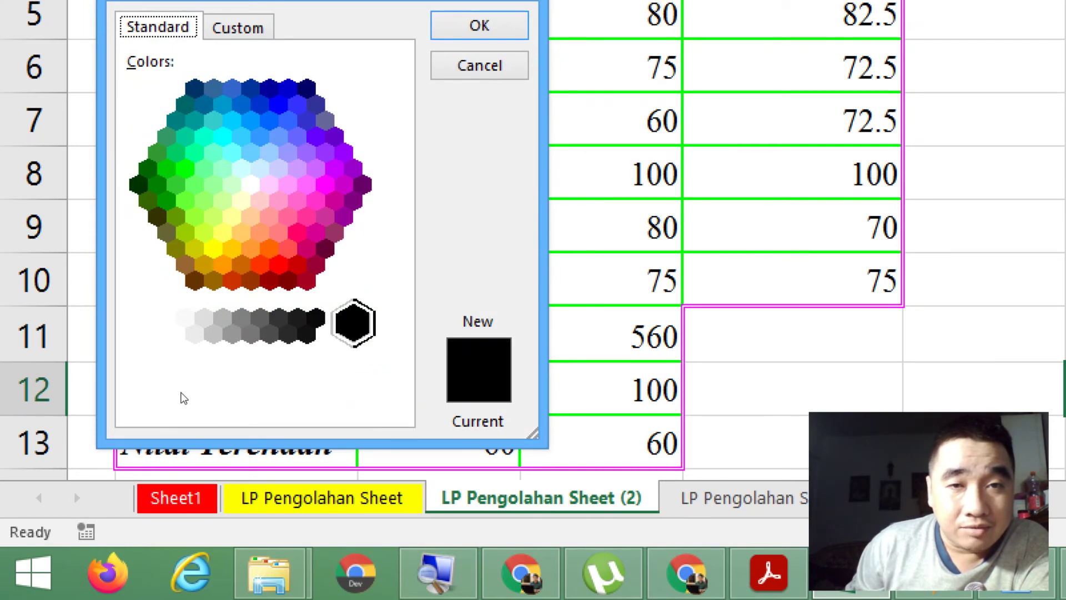
{"action": "left_click", "coordinate": [362, 184]}
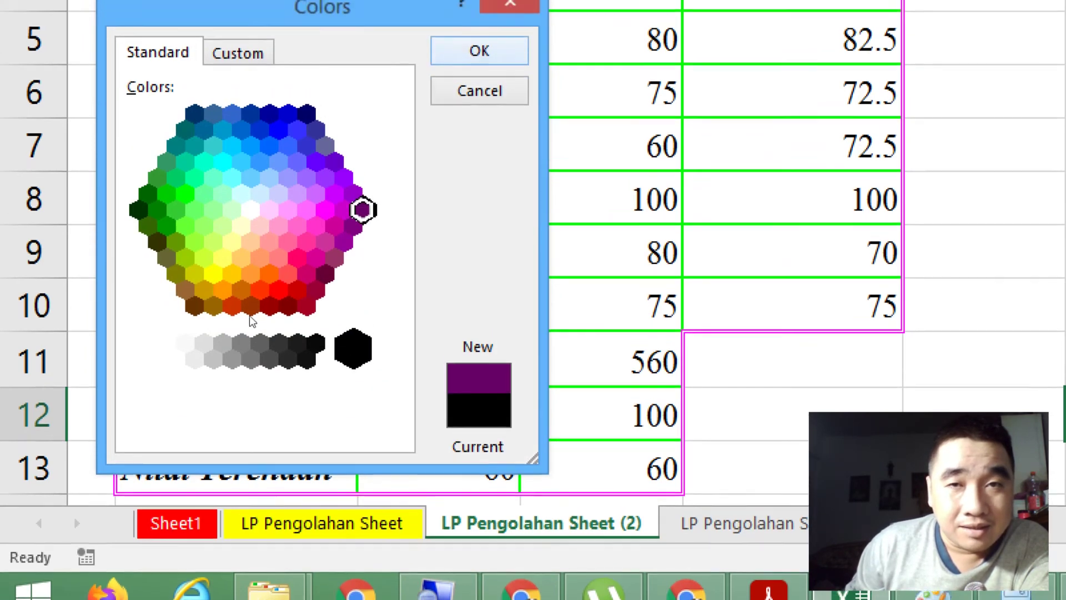
{"action": "left_click", "coordinate": [480, 25]}
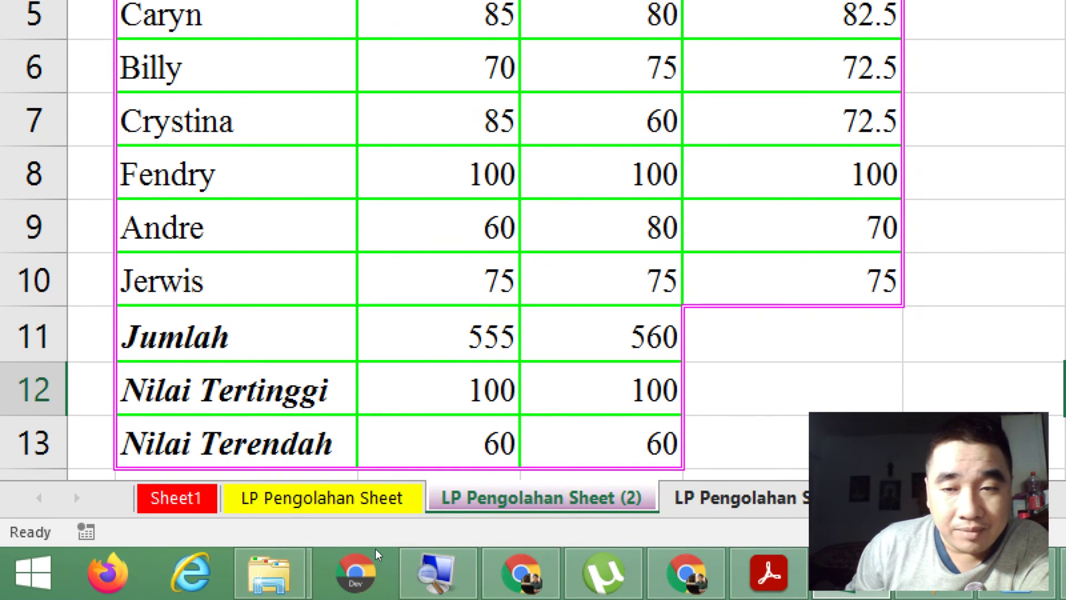
Step: Colour the LP Pengolahan Sheet (3) tab bright green
{"action": "right_click", "coordinate": [753, 498]}
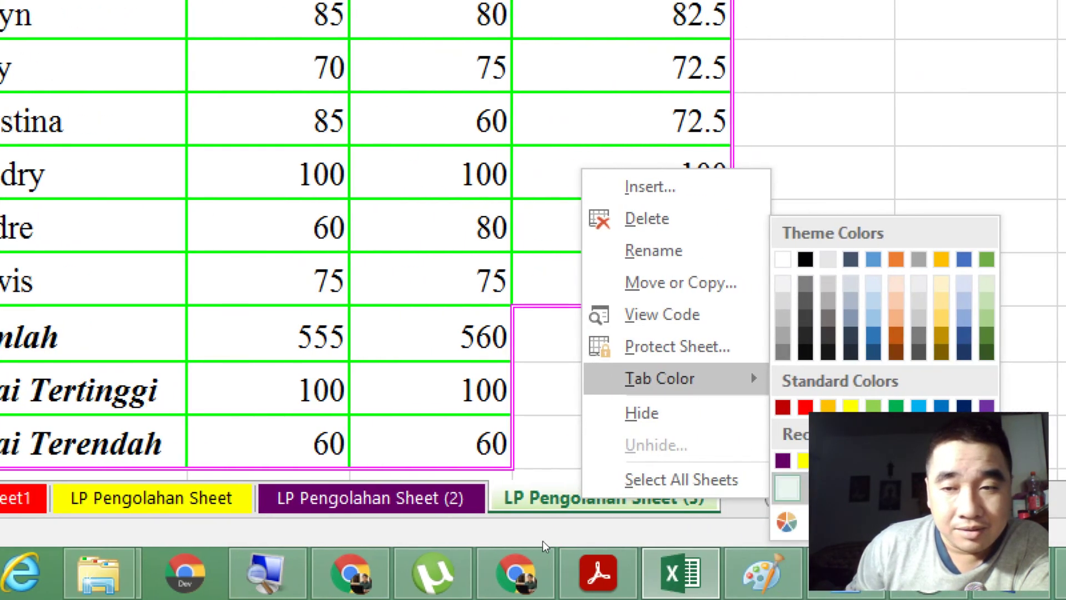
{"action": "left_click", "coordinate": [854, 524]}
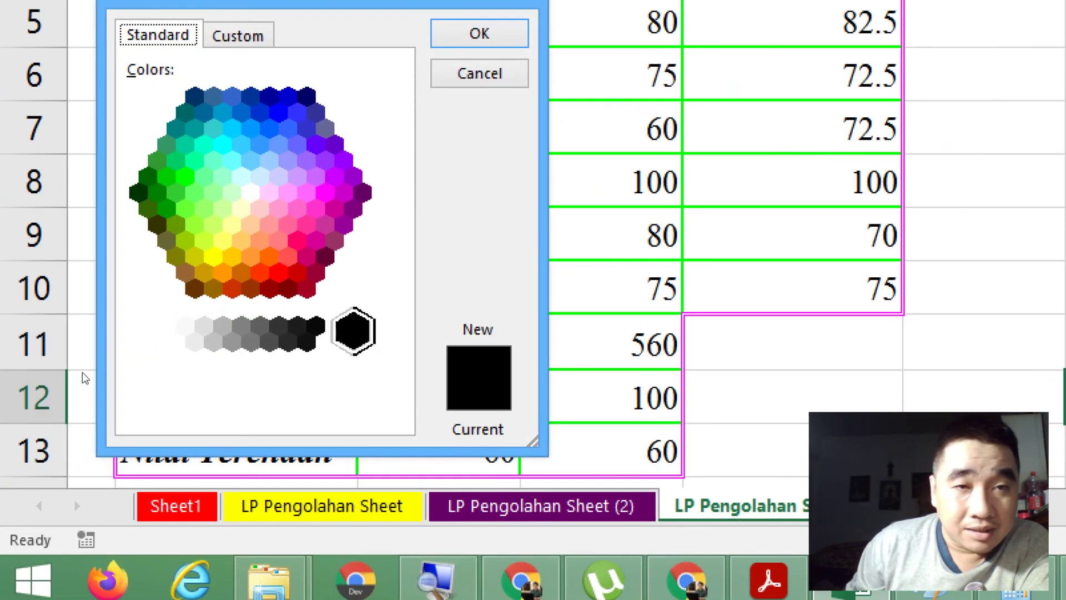
{"action": "left_click", "coordinate": [185, 177]}
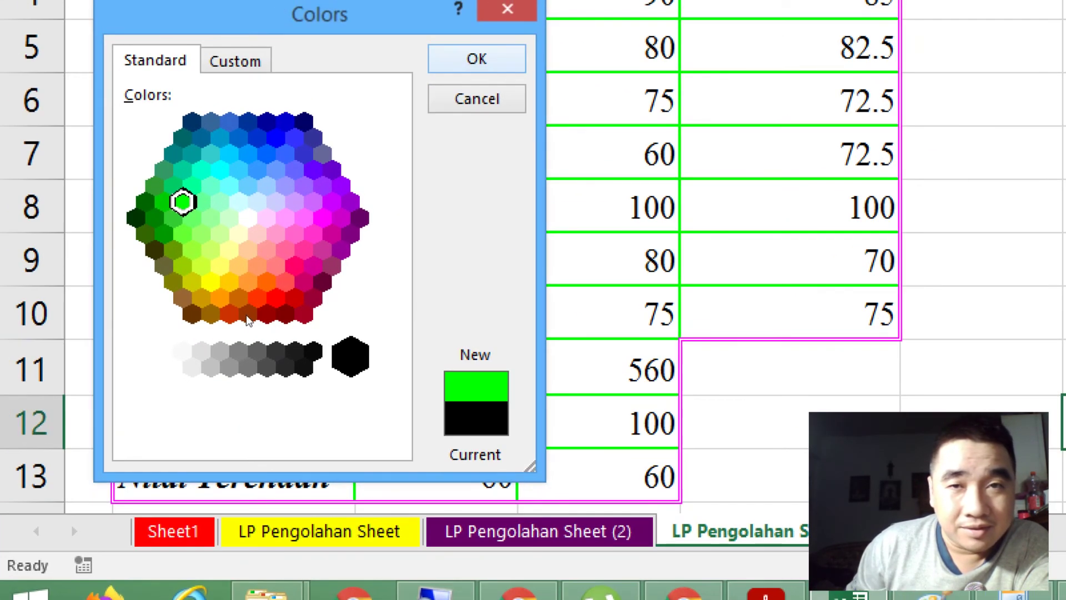
{"action": "left_click", "coordinate": [479, 33]}
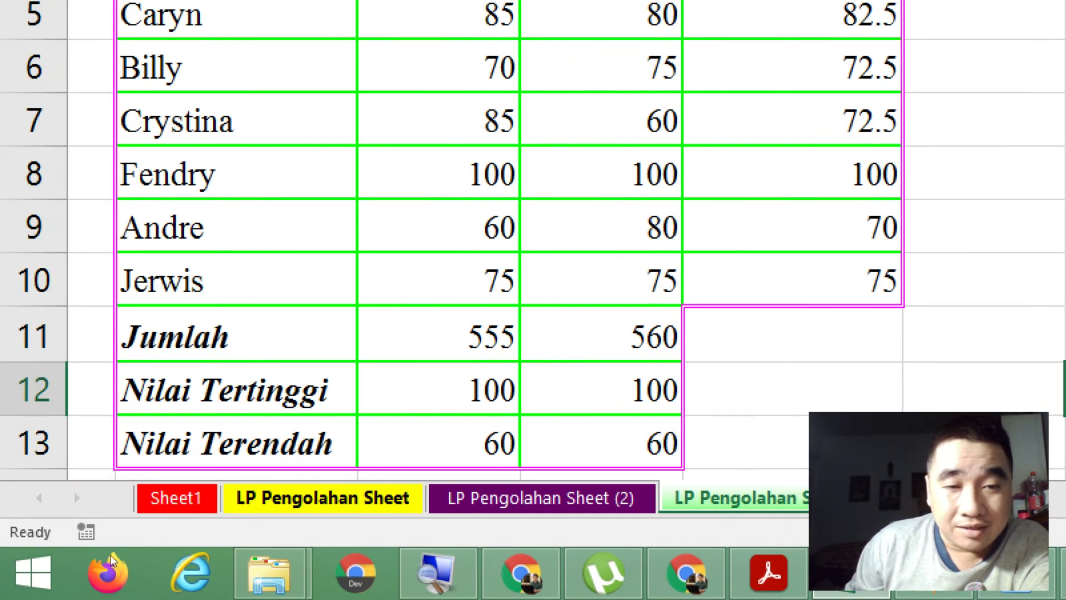
Step: Hide the LP Pengolahan Sheet (3) tab, then the LP Pengolahan Sheet (2) tab
{"action": "key", "text": "ctrl+Page_Down"}
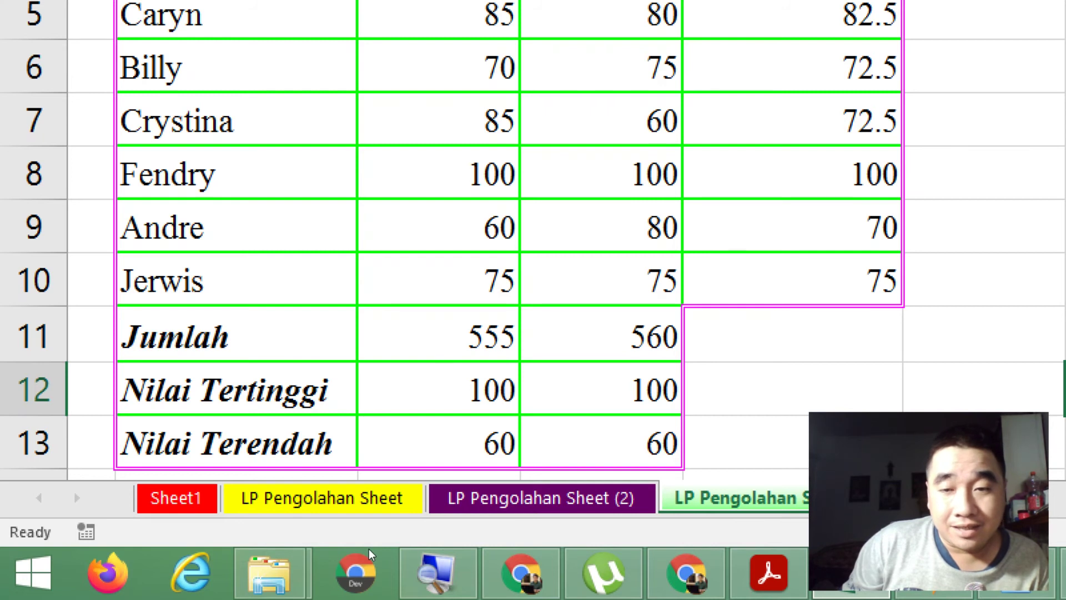
{"action": "right_click", "coordinate": [738, 498]}
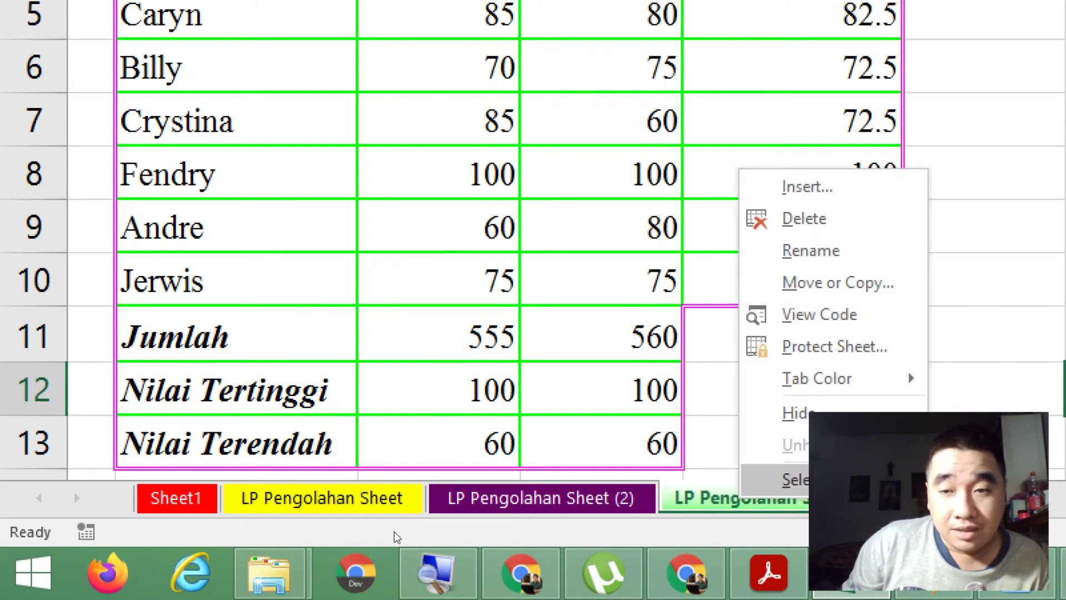
{"action": "key", "text": "Up"}
{"action": "key", "text": "Return"}
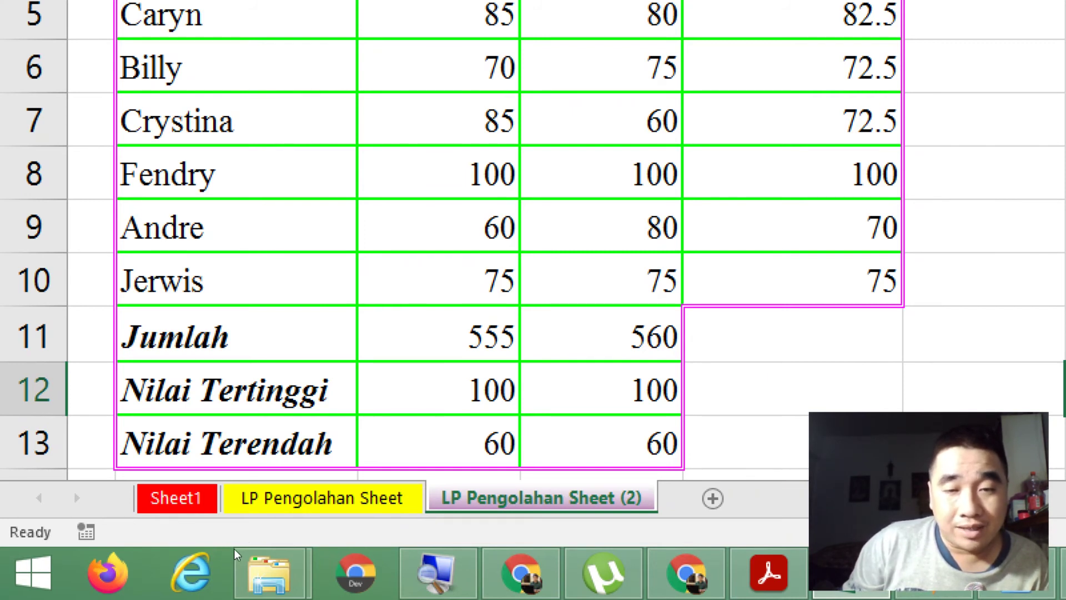
{"action": "right_click", "coordinate": [468, 496]}
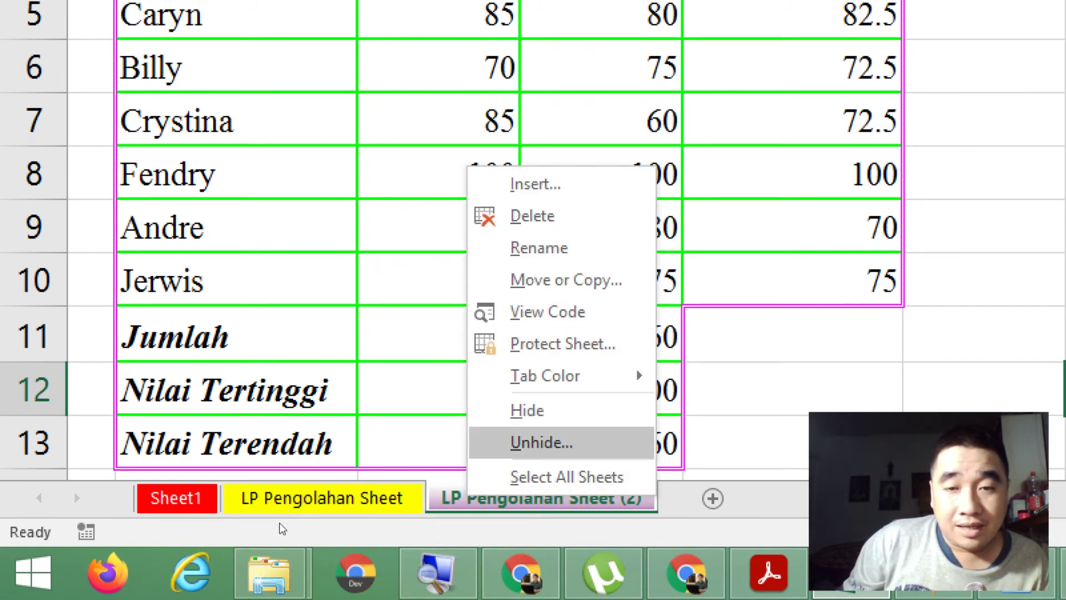
{"action": "left_click", "coordinate": [528, 410]}
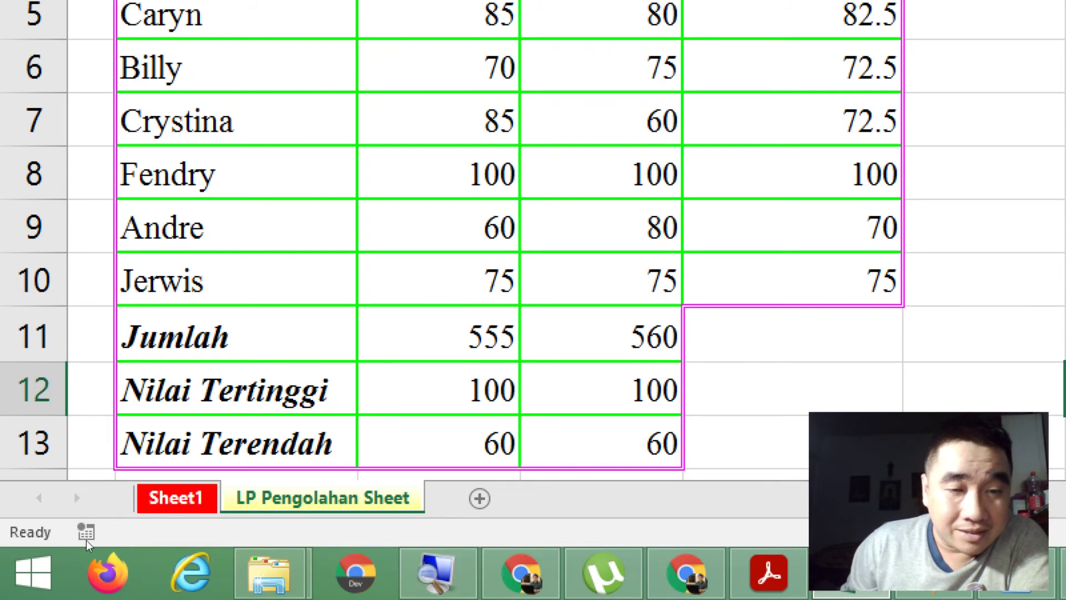
Step: Unhide LP Pengolahan Sheet (3) from the hidden-sheets list
{"action": "right_click", "coordinate": [171, 493]}
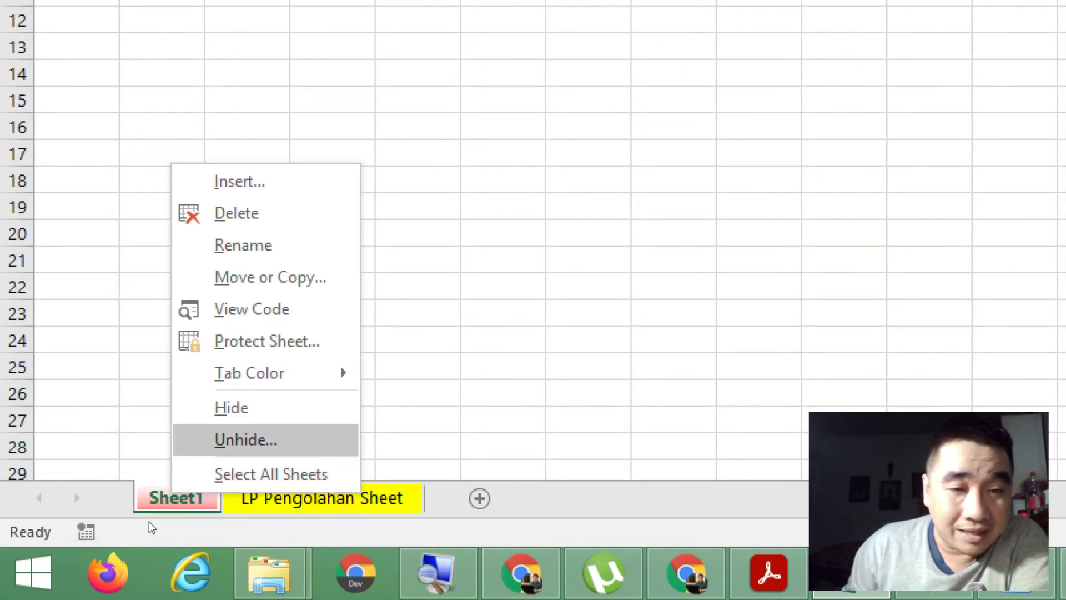
{"action": "left_click", "coordinate": [197, 554]}
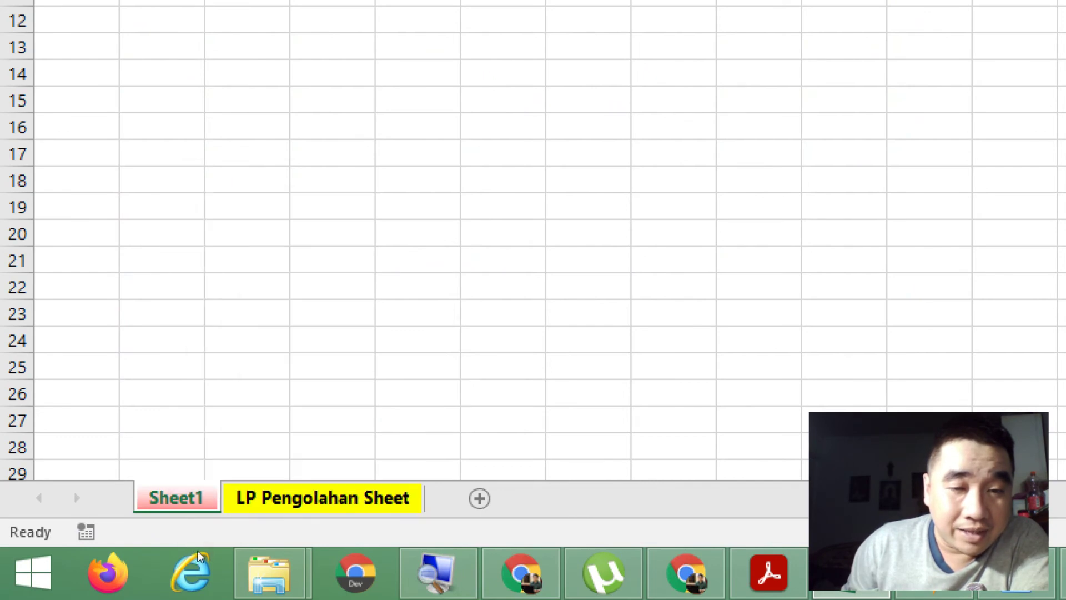
{"action": "key", "text": "ctrl+Page_Down"}
{"action": "right_click", "coordinate": [197, 550]}
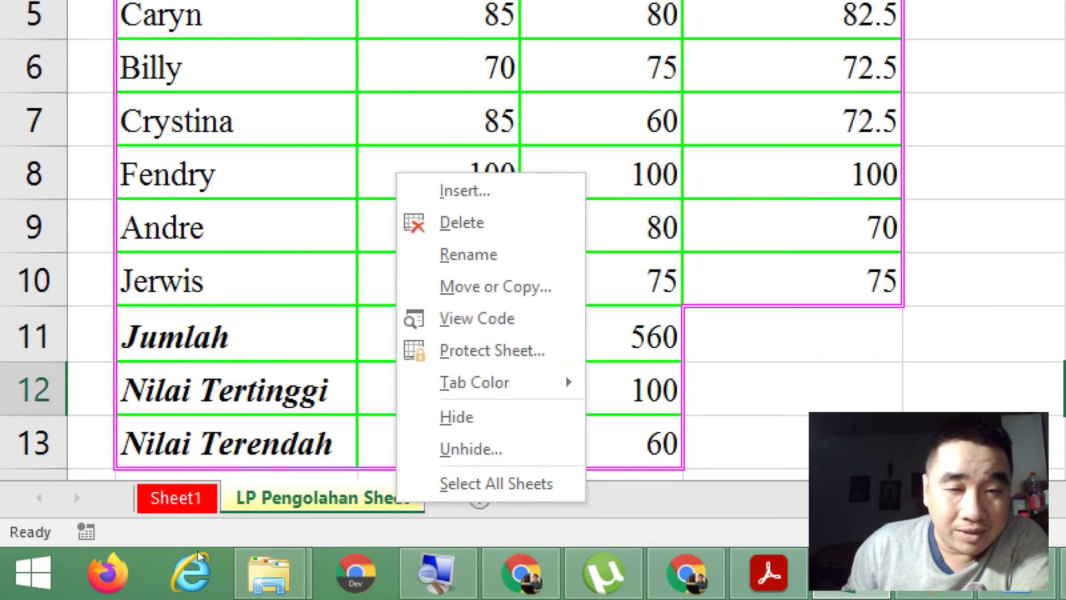
{"action": "left_click", "coordinate": [235, 525]}
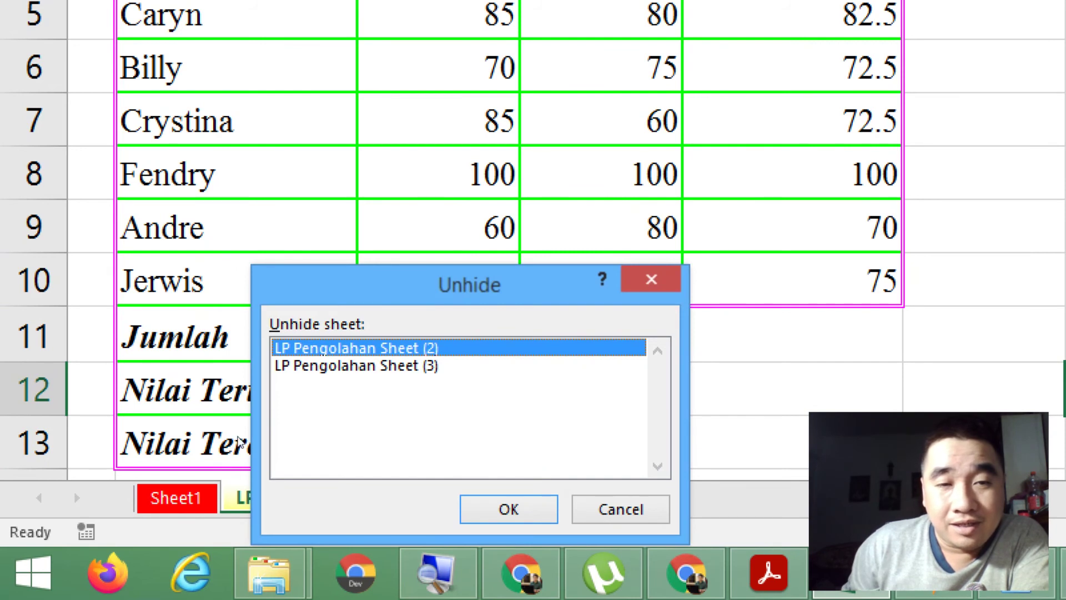
{"action": "left_click_drag", "start_coordinate": [239, 447], "coordinate": [277, 334]}
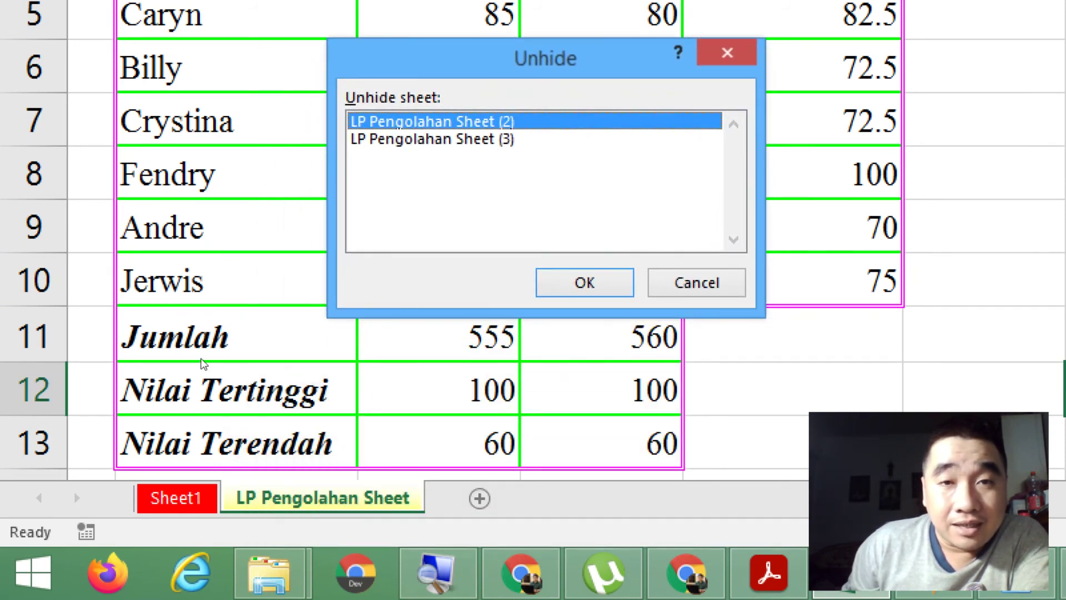
{"action": "left_click", "coordinate": [210, 371]}
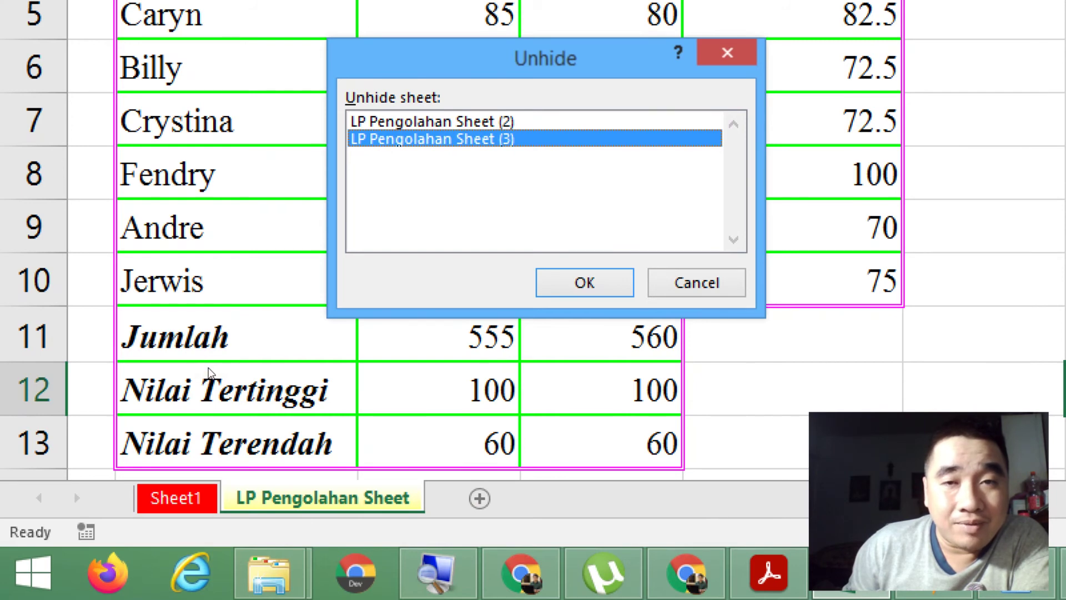
{"action": "left_click", "coordinate": [294, 438]}
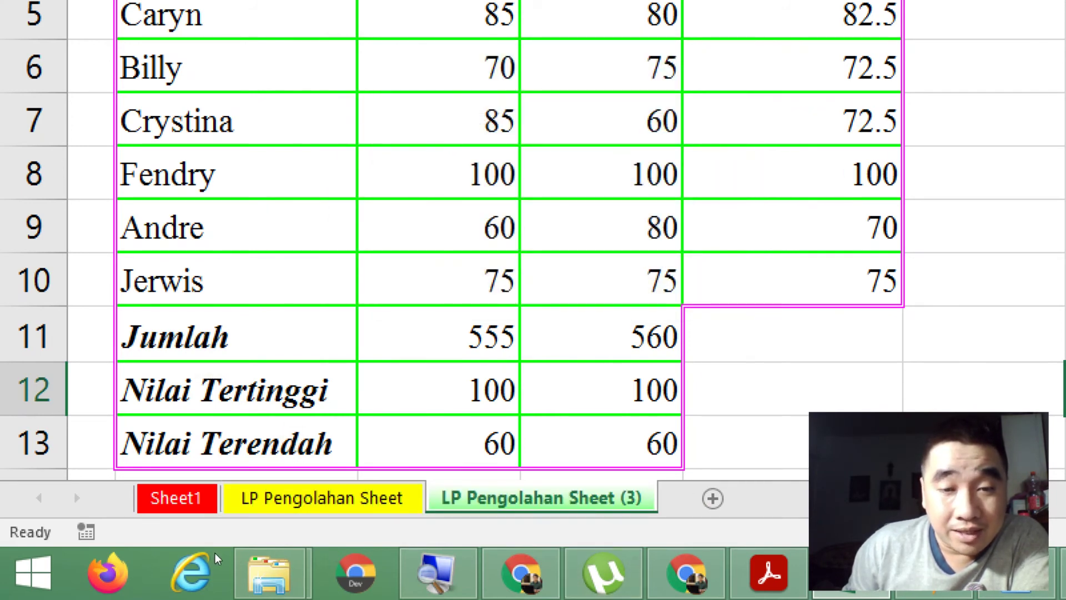
Step: Unhide LP Pengolahan Sheet (2) from the hidden-sheets list
{"action": "right_click", "coordinate": [519, 497]}
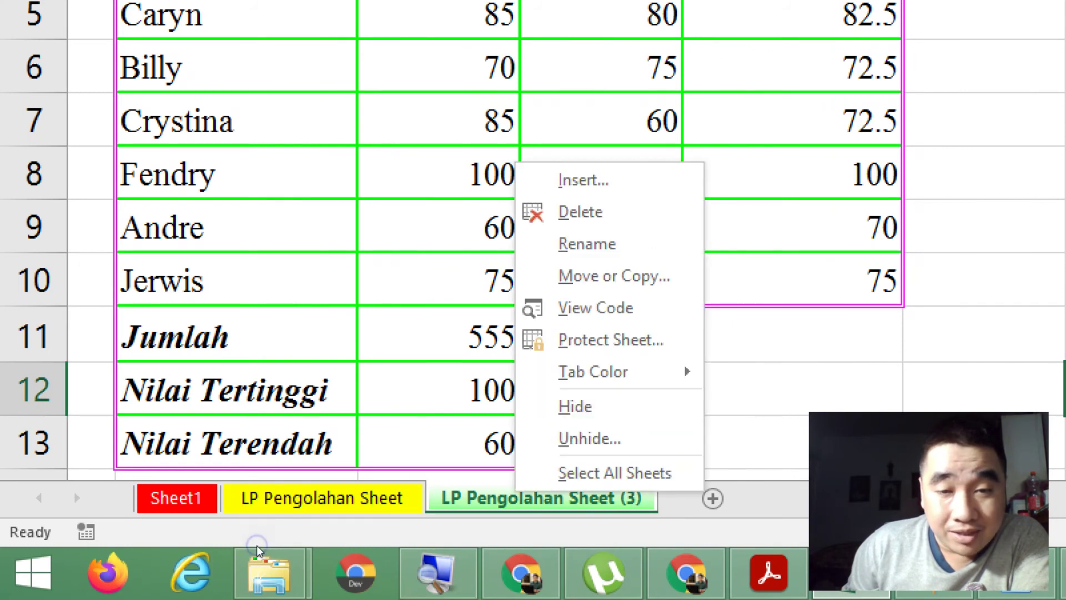
{"action": "left_click", "coordinate": [589, 438]}
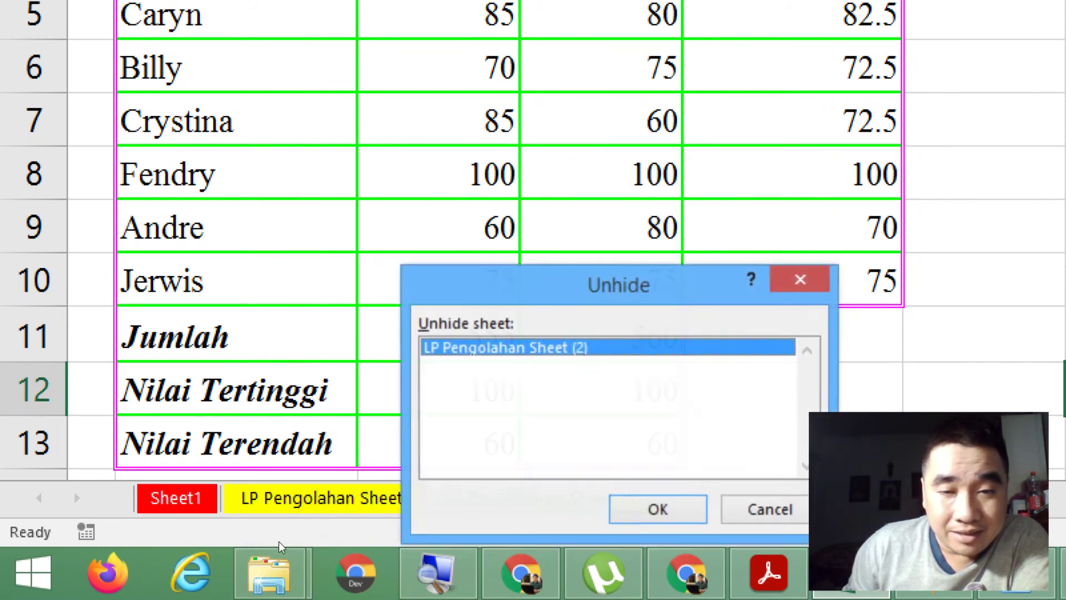
{"action": "left_click_drag", "start_coordinate": [669, 293], "coordinate": [578, 90]}
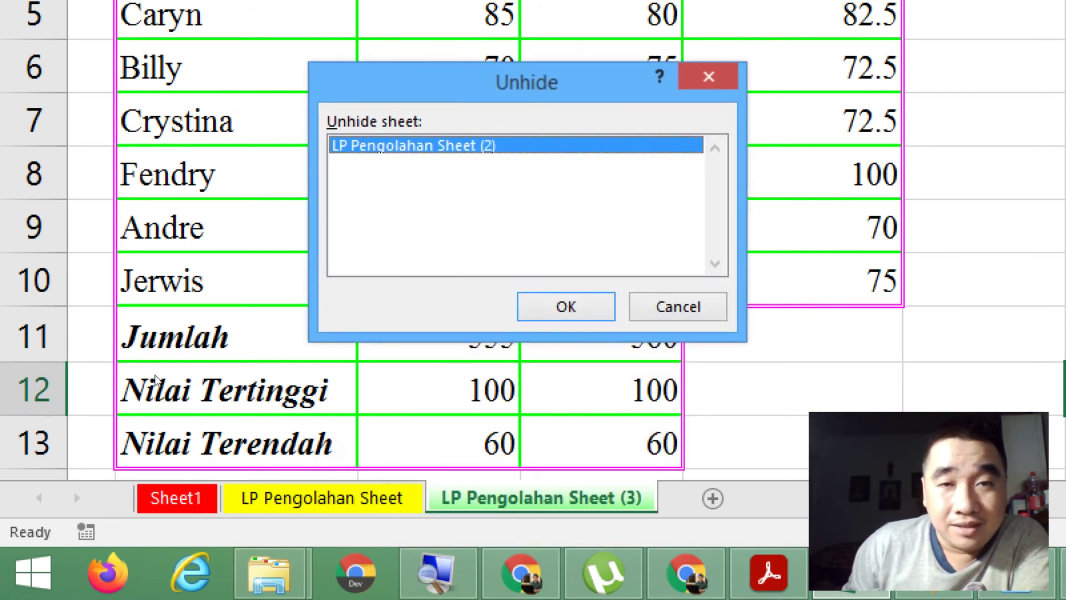
{"action": "left_click", "coordinate": [441, 145]}
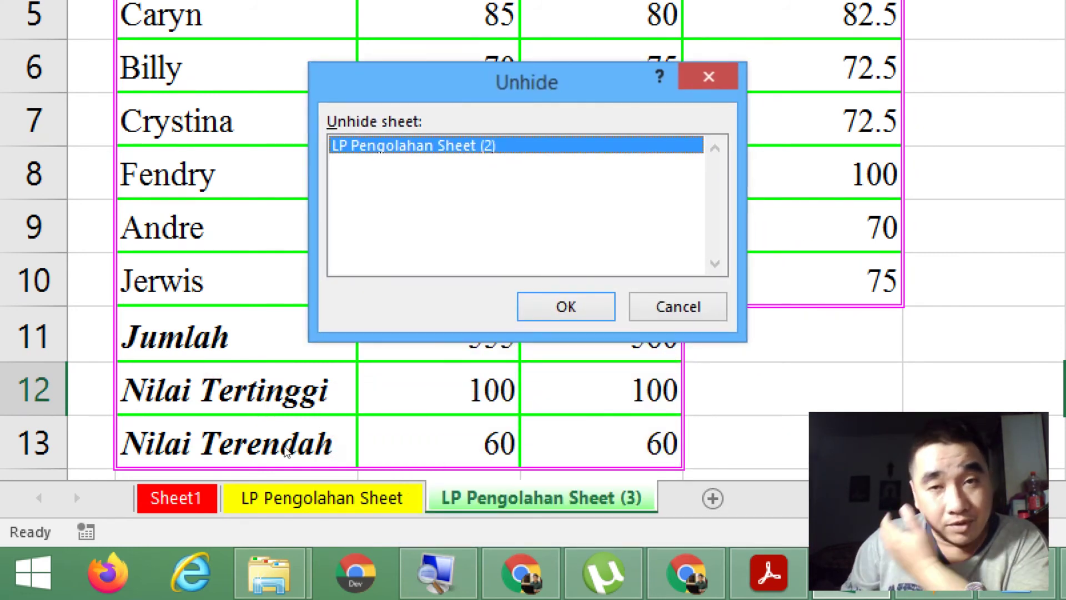
{"action": "left_click", "coordinate": [566, 307]}
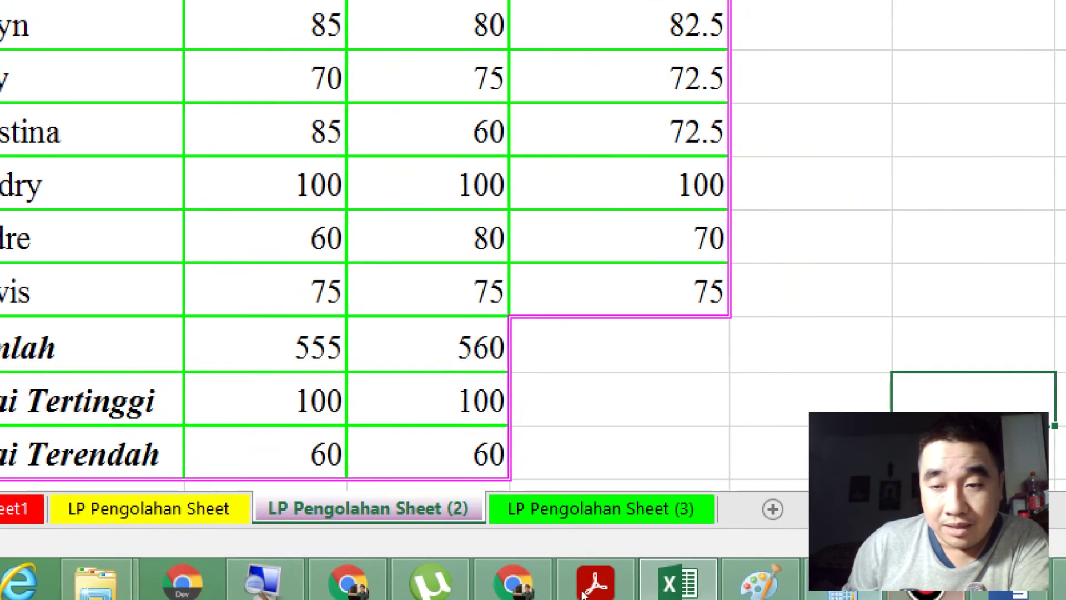
Step: In Notepad, start a new line 'Protect Sheet ---' and remove a stray dot above it
{"action": "left_click", "coordinate": [625, 588]}
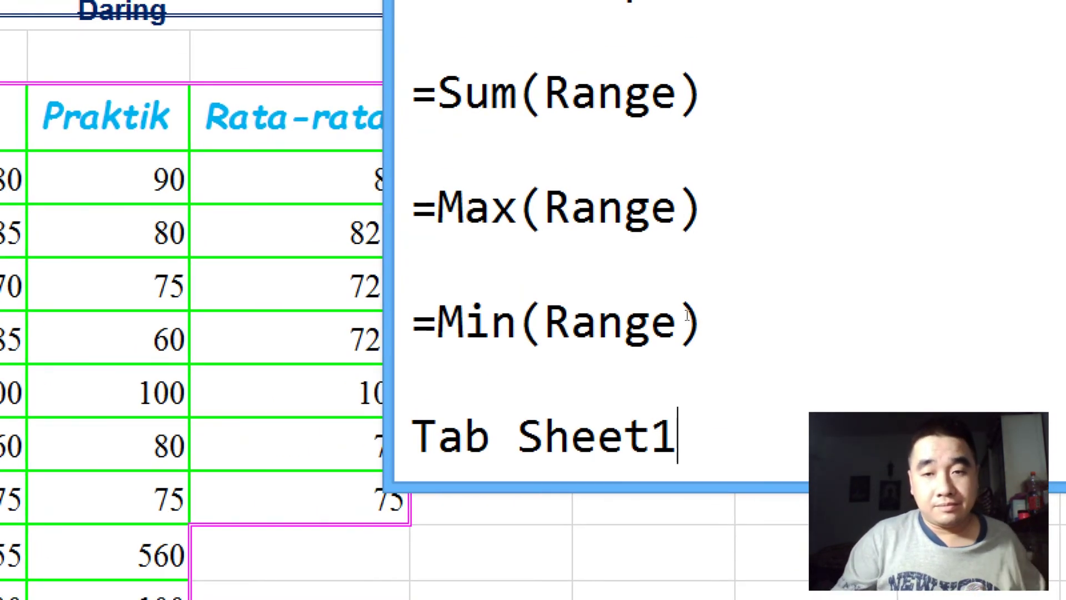
{"action": "key", "text": "Return"}
{"action": "type", "text": "Prote"}
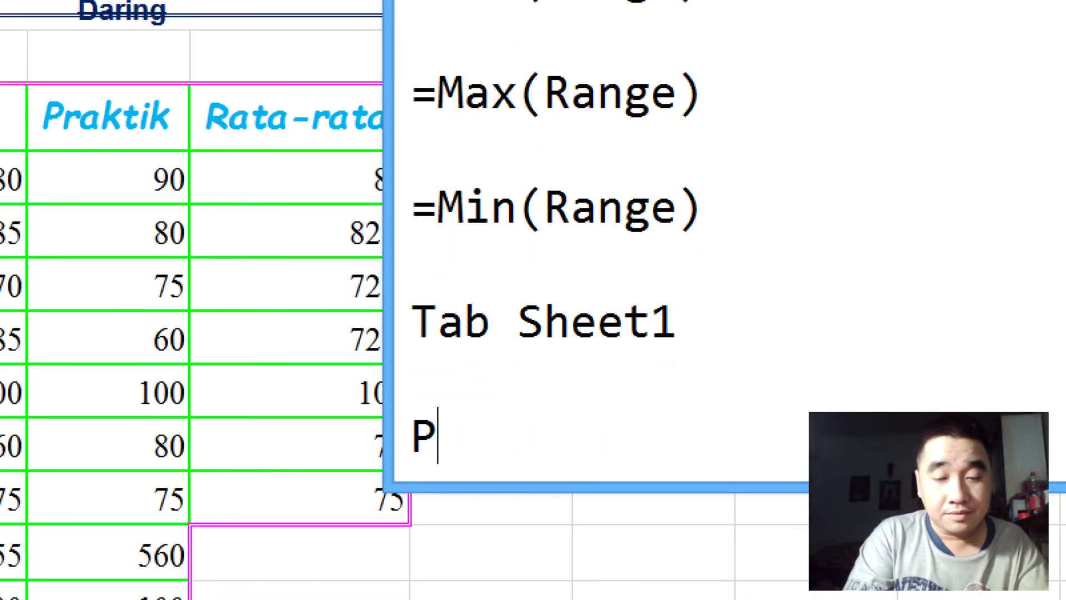
{"action": "type", "text": "ct Sheet"}
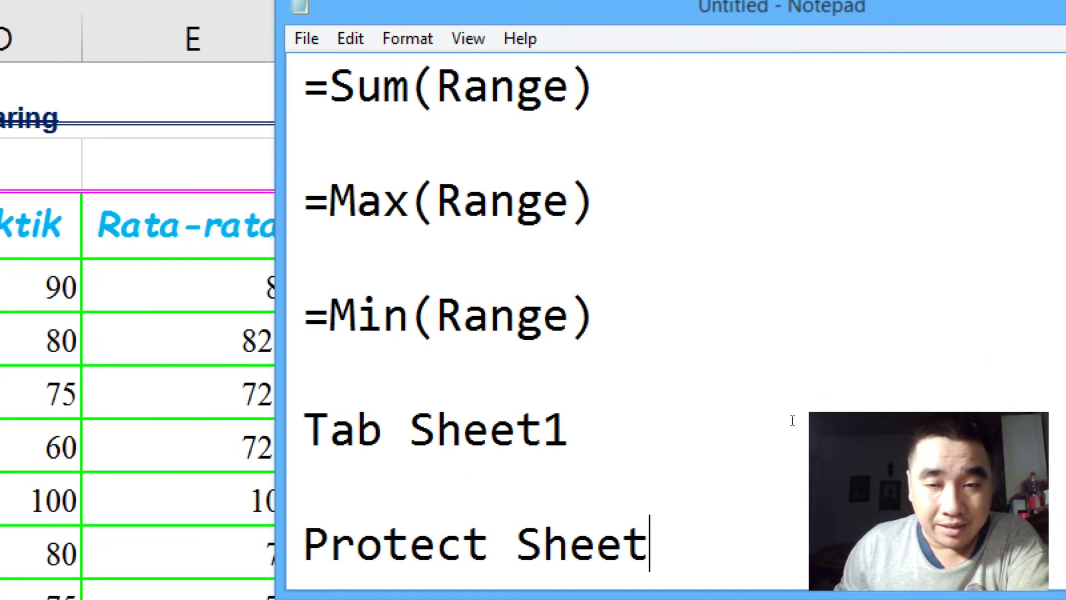
{"action": "type", "text": "---"}
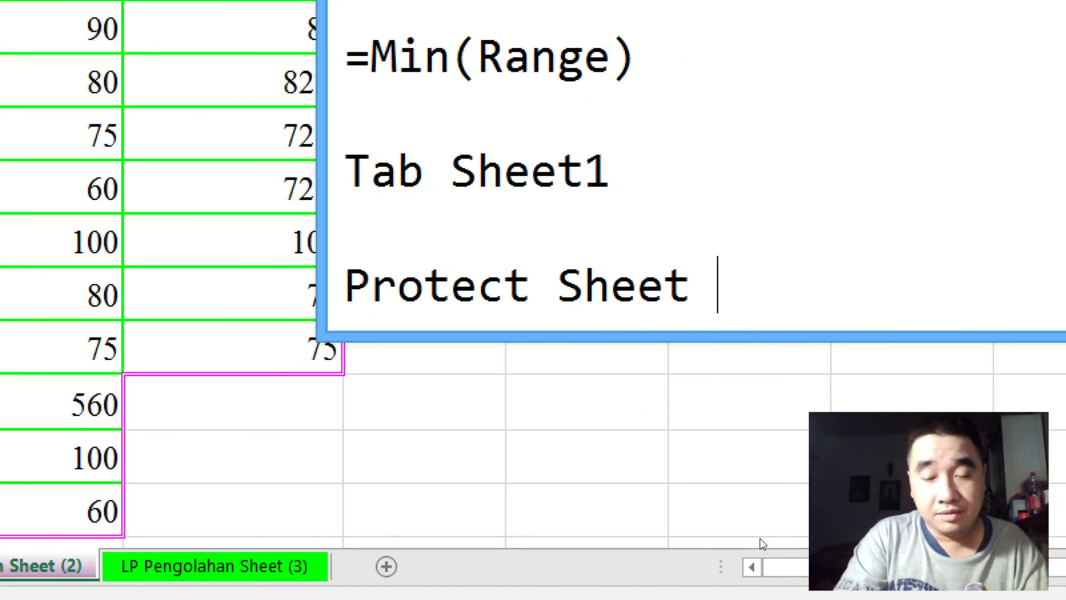
{"action": "type", "text": "<"}
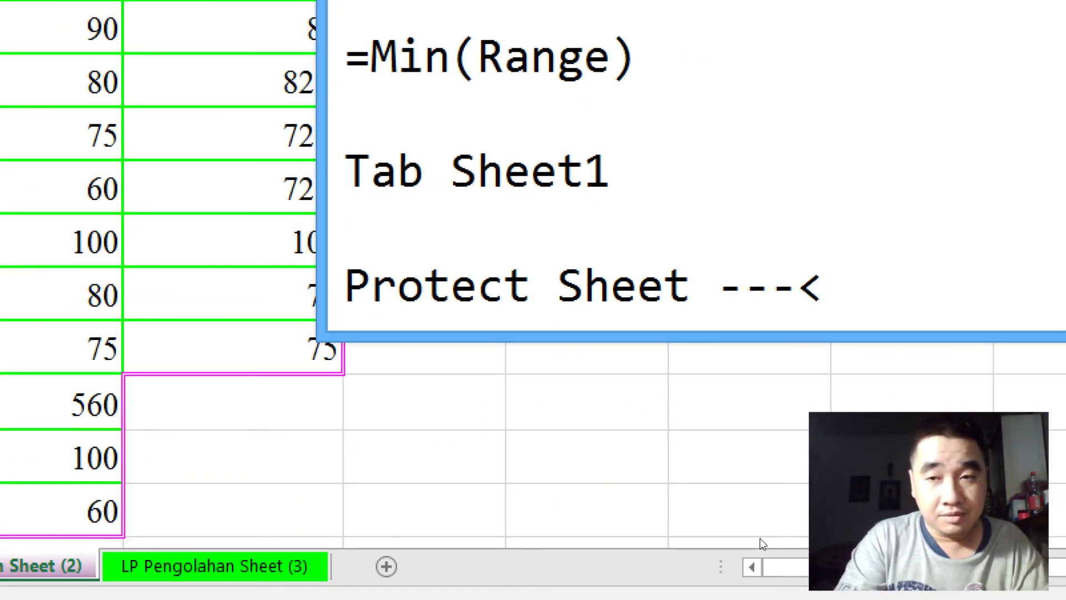
{"action": "key", "text": "Home"}
{"action": "key", "text": "Up"}
{"action": "type", "text": "•"}
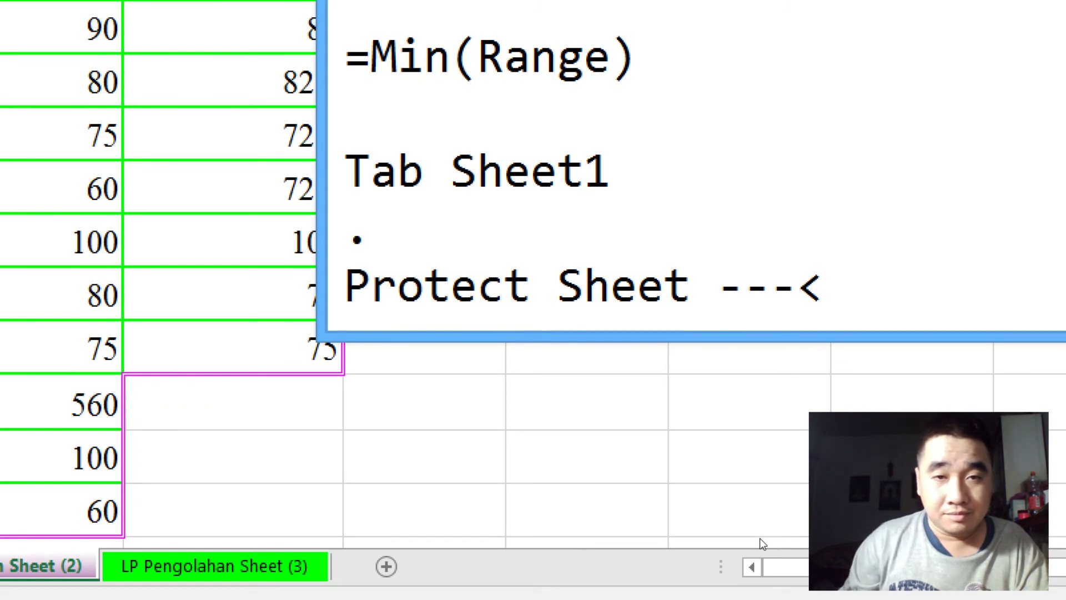
{"action": "key", "text": "BackSpace"}
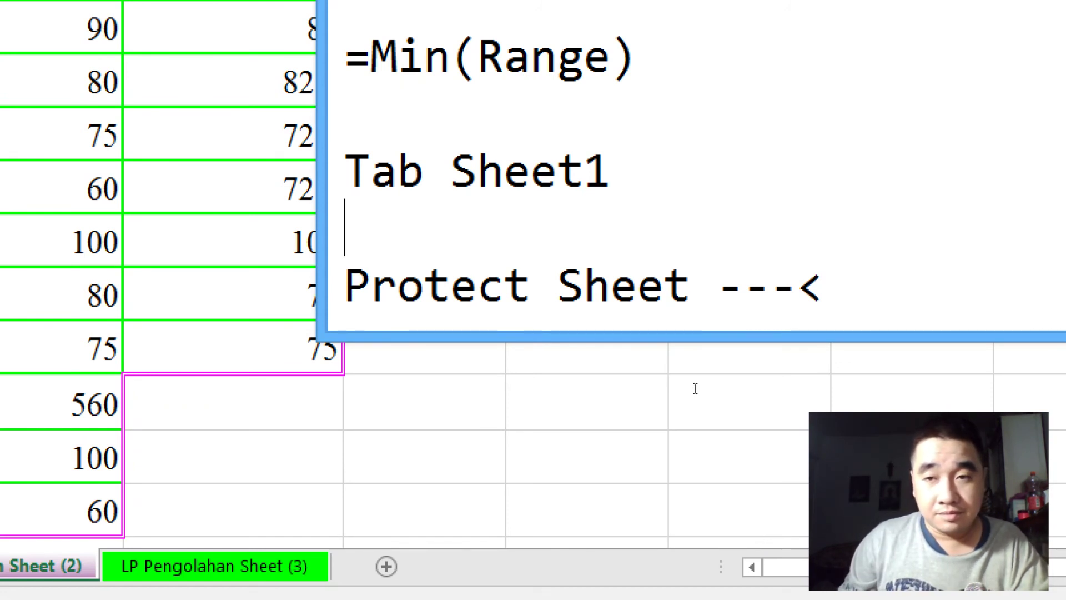
Step: Complete the line as 'Protect Sheet ---> melindungi isi dari suatu sheet'
{"action": "left_click", "coordinate": [697, 417]}
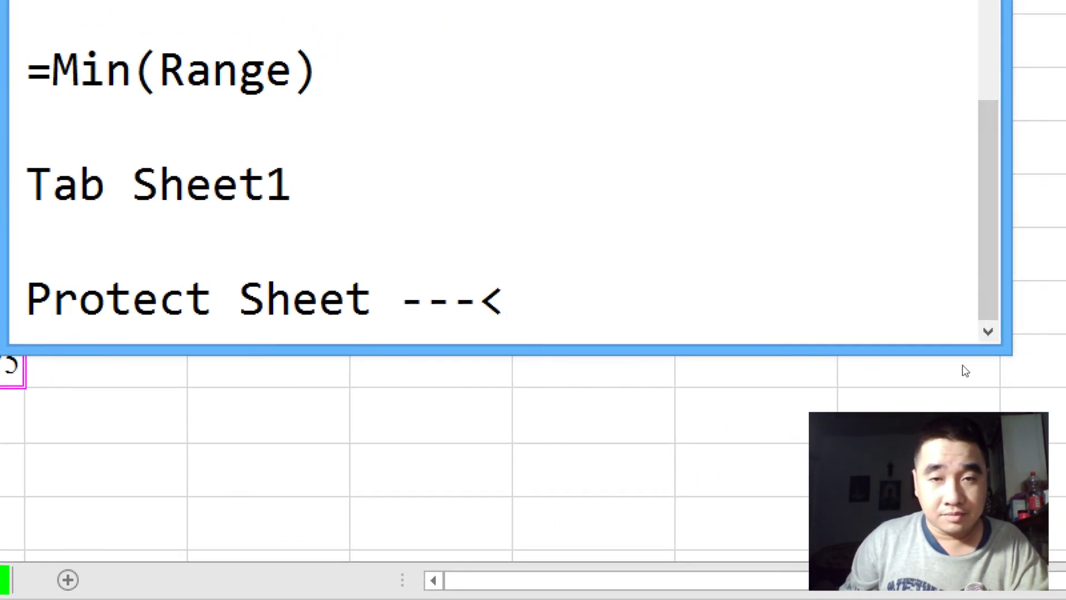
{"action": "key", "text": "BackSpace"}
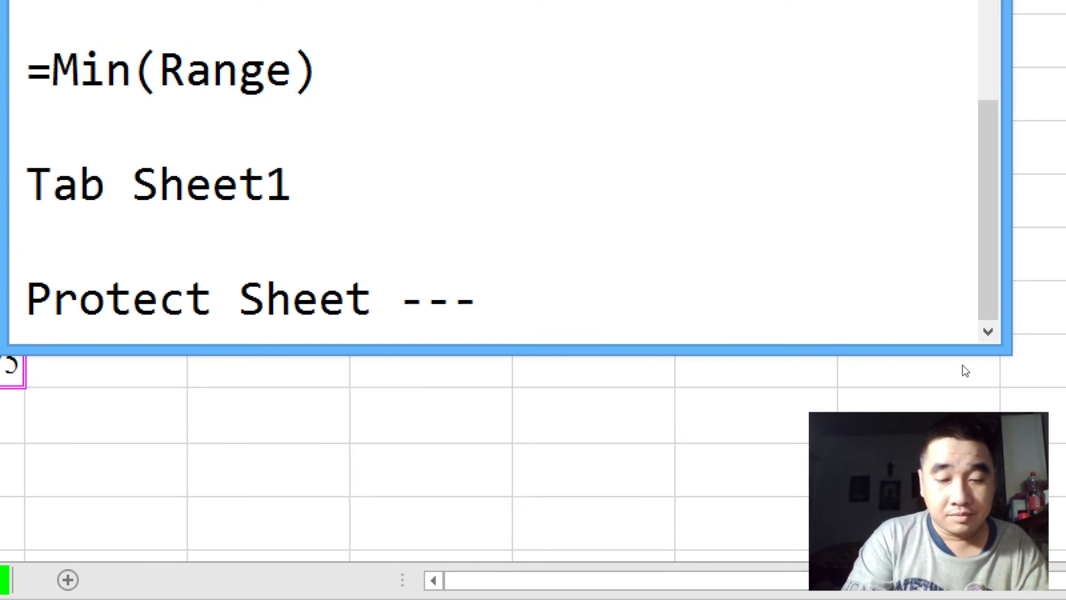
{"action": "type", "text": "> mel"}
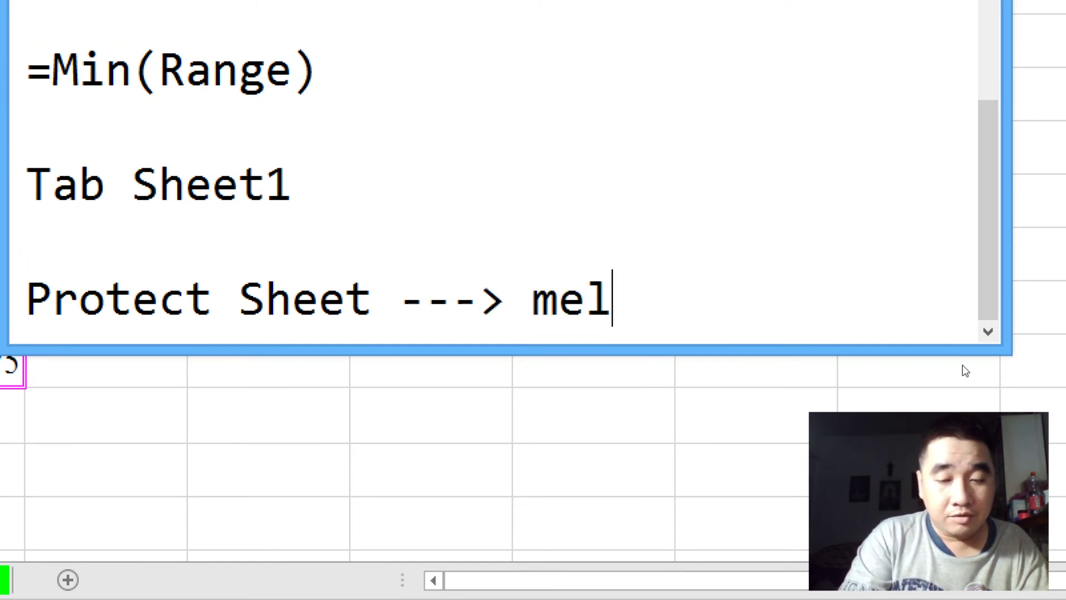
{"action": "type", "text": "indungi "}
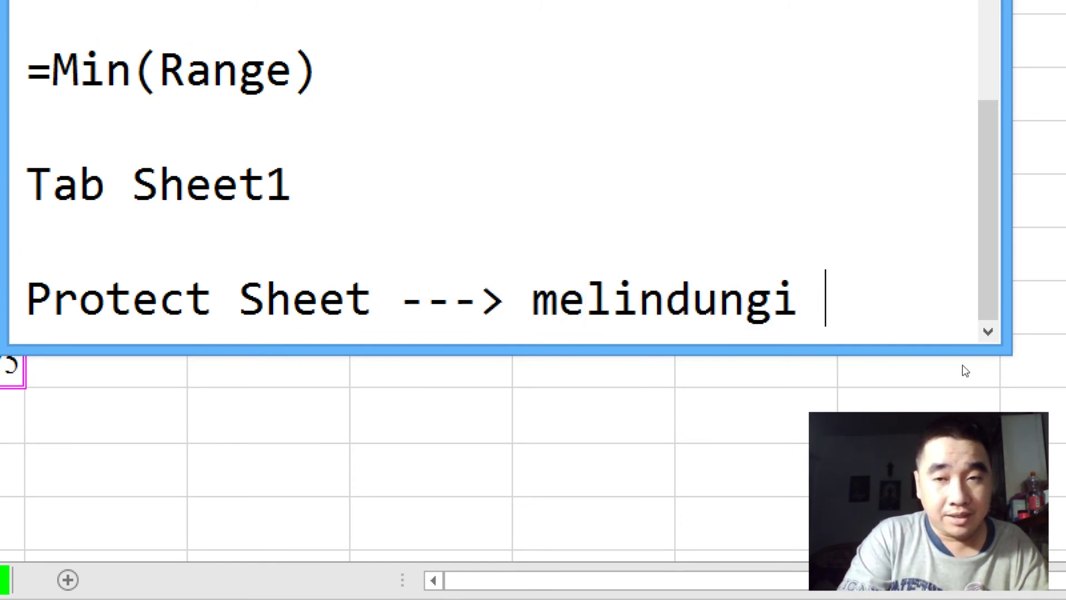
{"action": "type", "text": "isi da"}
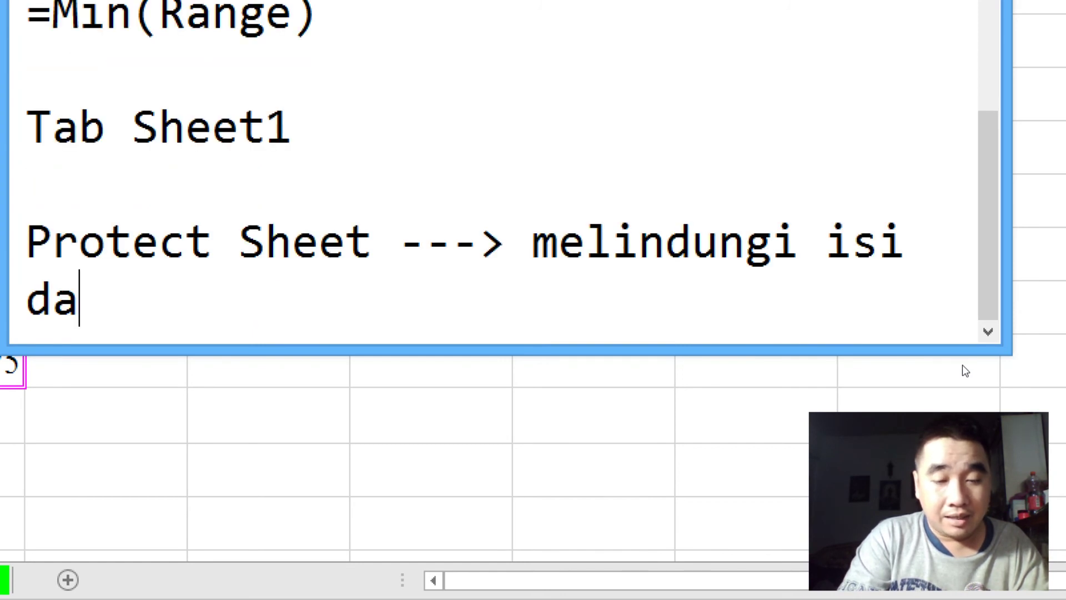
{"action": "type", "text": "ri sua"}
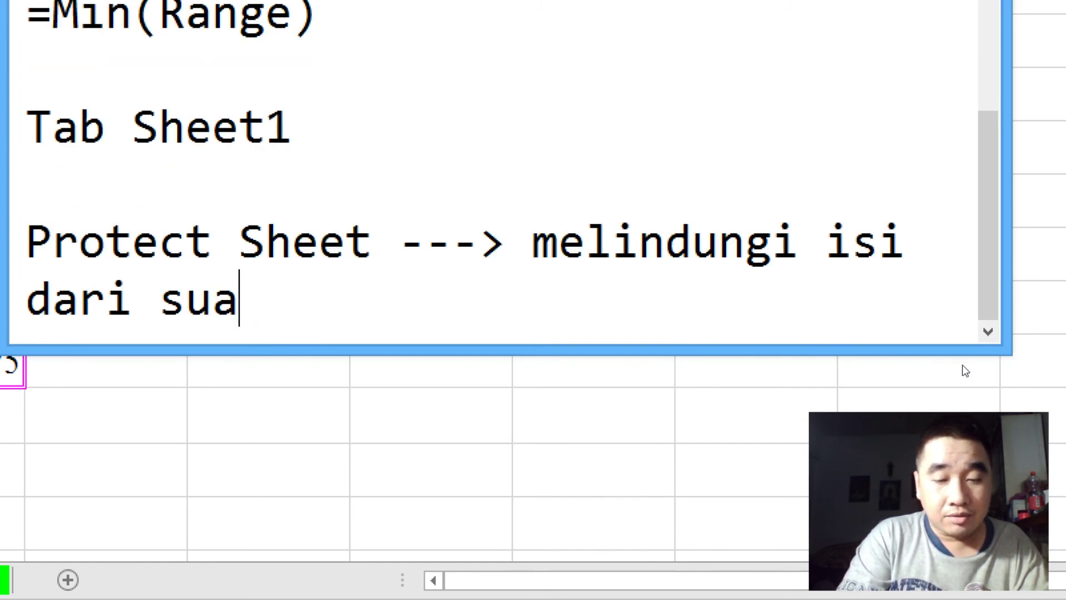
{"action": "type", "text": "tu sheet"}
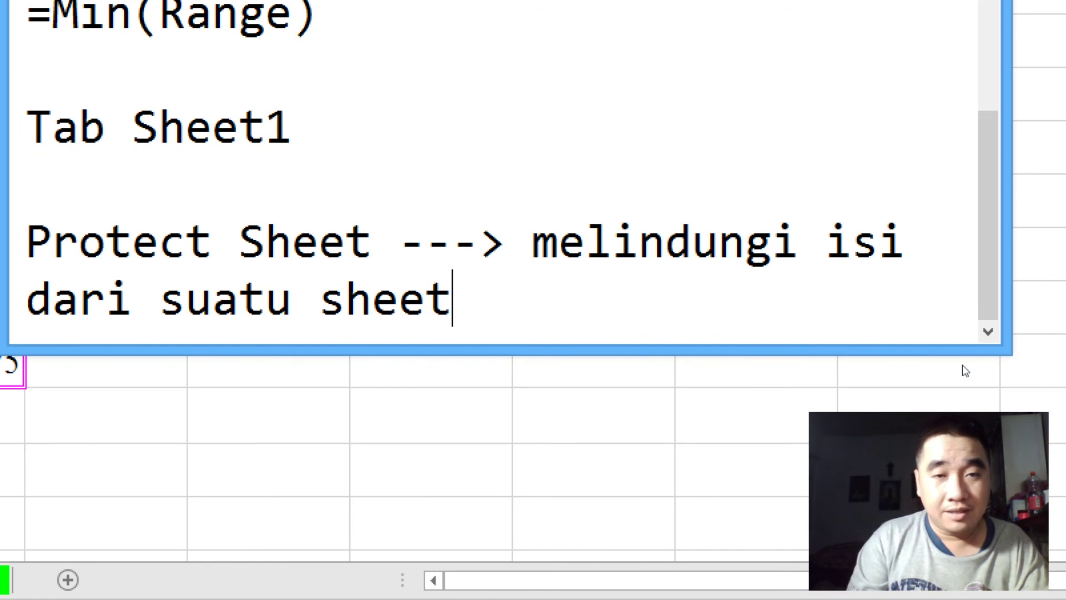
{"action": "key", "text": "ctrl+Left"}
{"action": "key", "text": "ctrl+Left"}
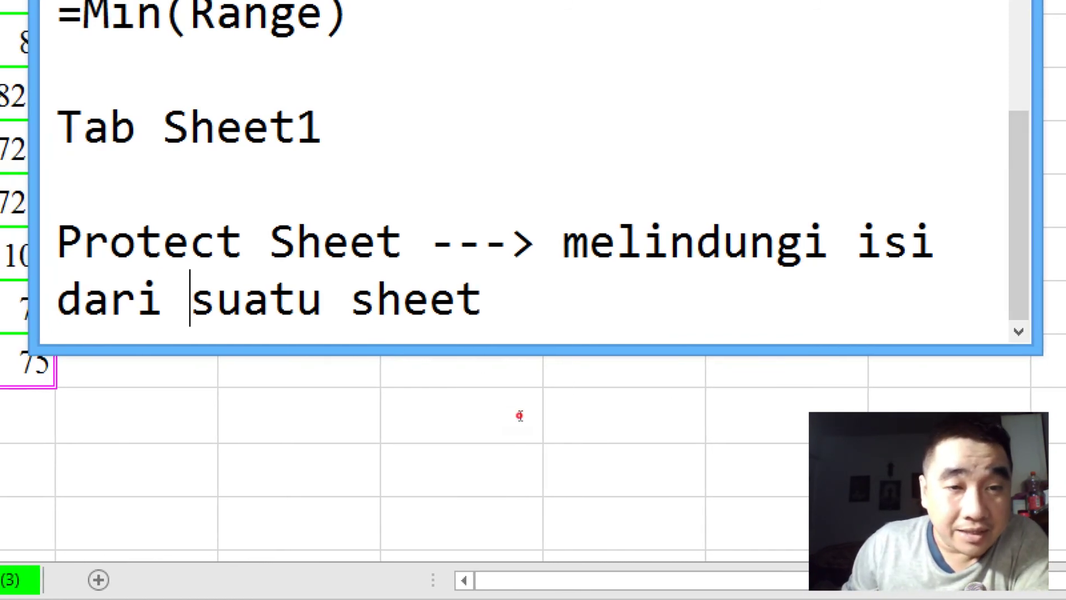
{"action": "key", "text": "shift+Right"}
{"action": "key", "text": "shift+Right"}
{"action": "key", "text": "shift+Right"}
{"action": "key", "text": "shift+Right"}
{"action": "key", "text": "shift+Right"}
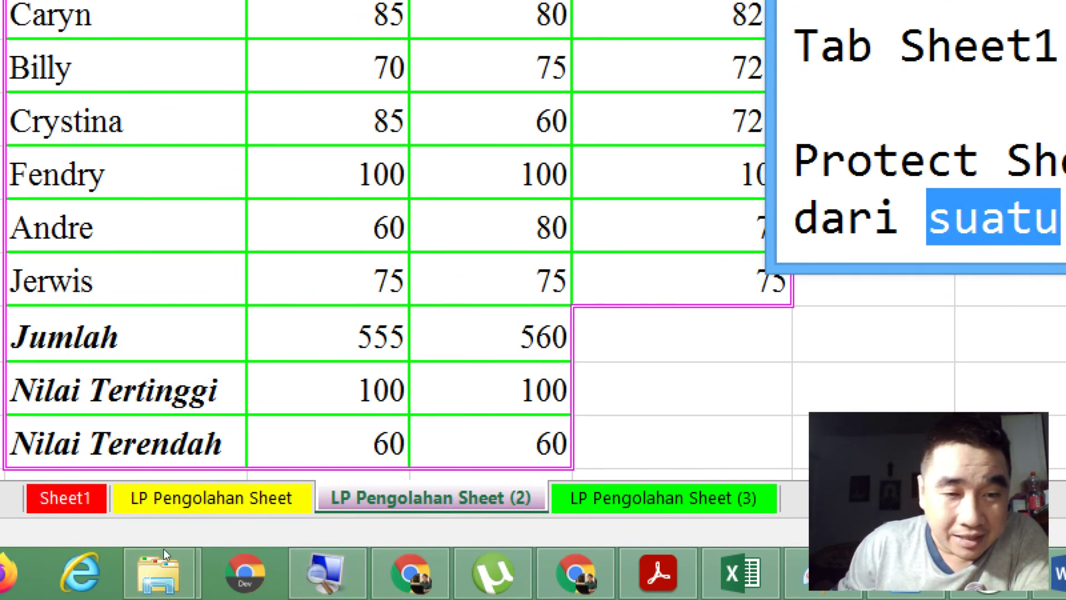
Step: Back in Excel, open Protect Sheet from the LP Pengolahan Sheet tab's menu
{"action": "key", "text": "alt+Tab"}
{"action": "key", "text": "ctrl+Page_Up"}
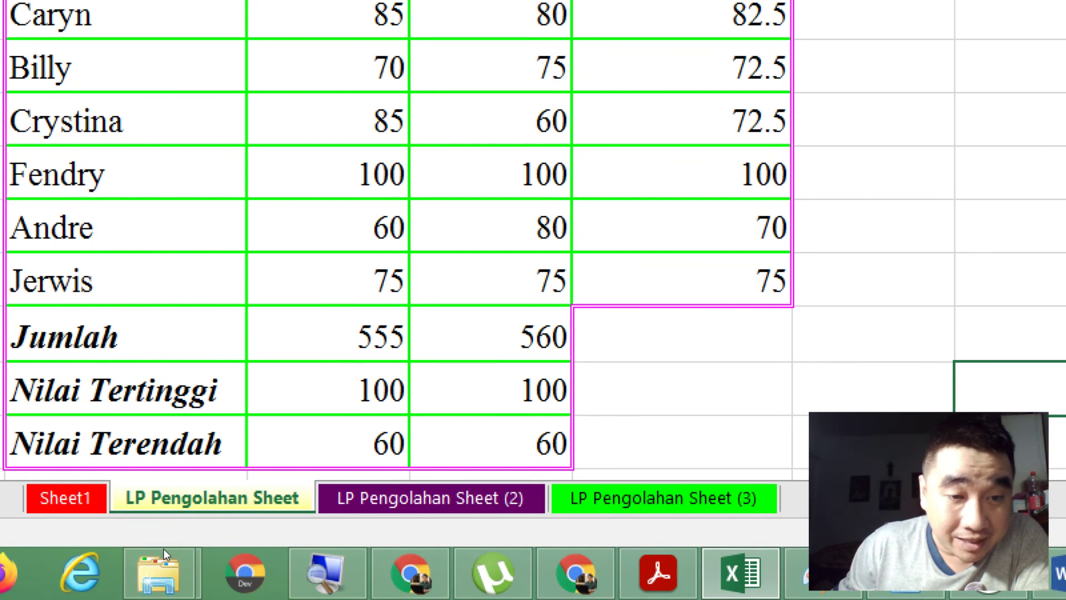
{"action": "right_click", "coordinate": [164, 548]}
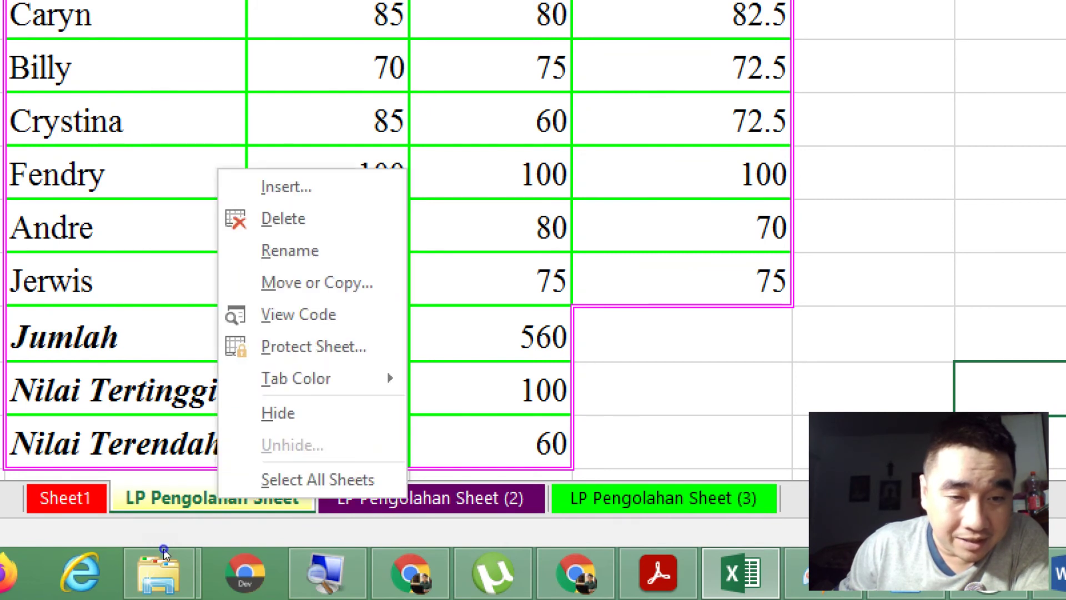
{"action": "key", "text": "Up"}
{"action": "key", "text": "Up"}
{"action": "key", "text": "Up"}
{"action": "key", "text": "Up"}
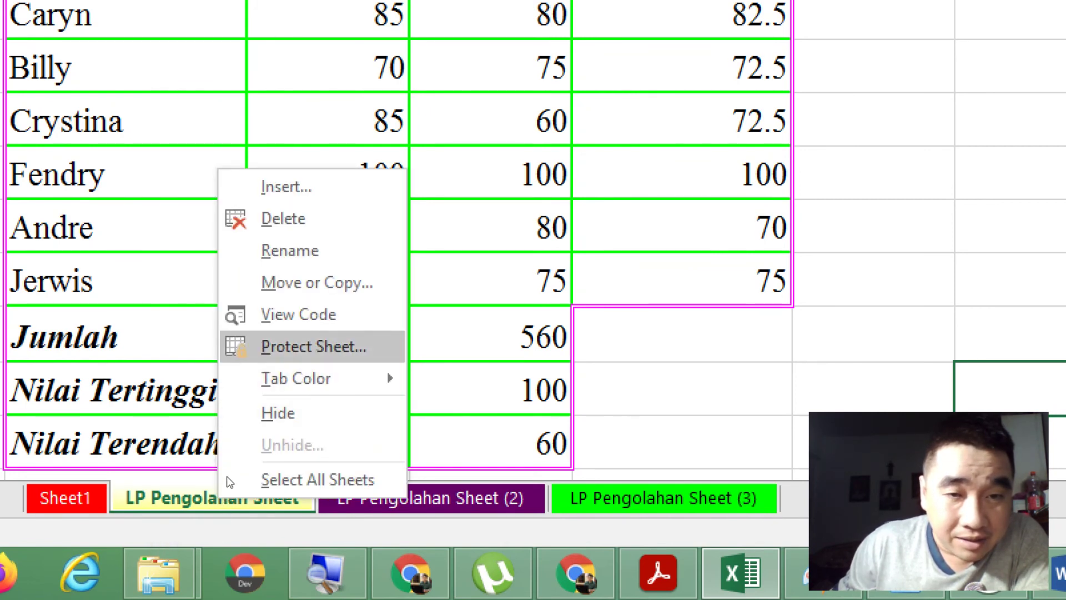
{"action": "key", "text": "Return"}
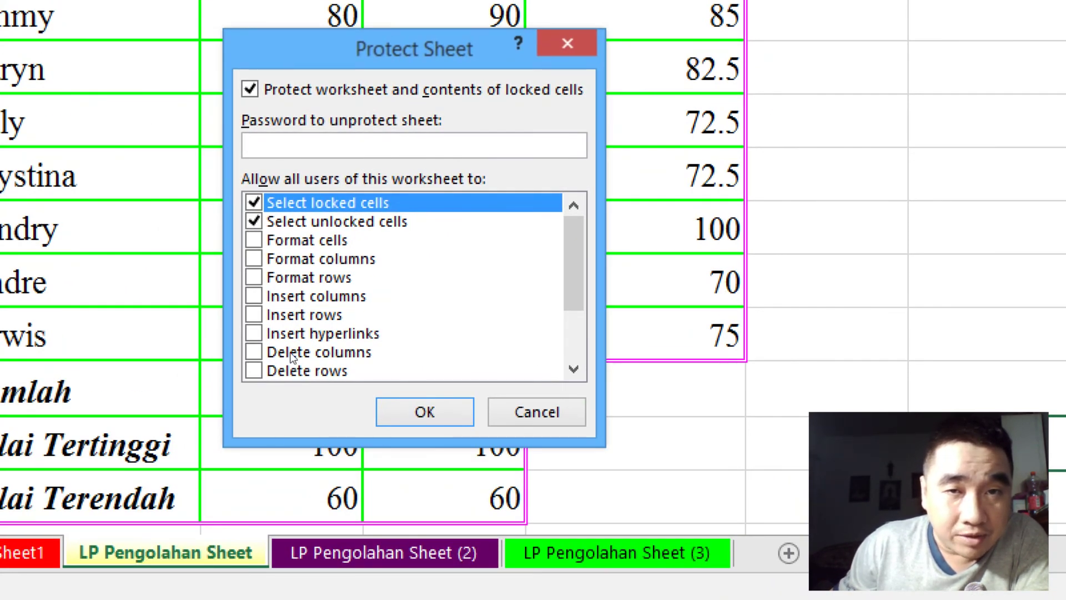
Step: Enter a sheet password and re-enter it, which triggers a 'not identical' warning
{"action": "type", "text": "123"}
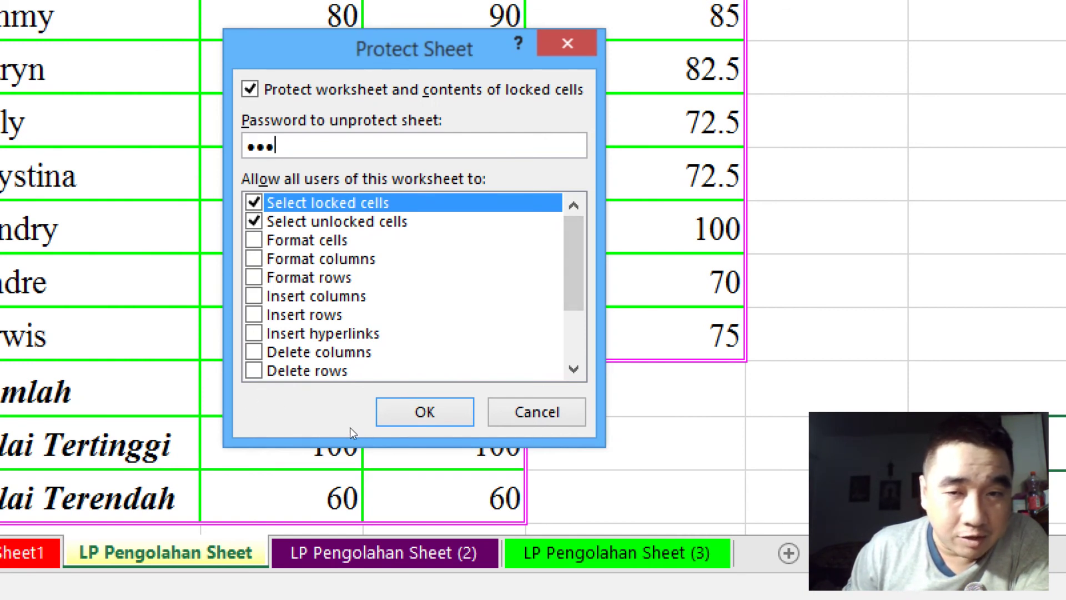
{"action": "scroll", "coordinate": [361, 422], "scroll_direction": "down", "scroll_amount": 2}
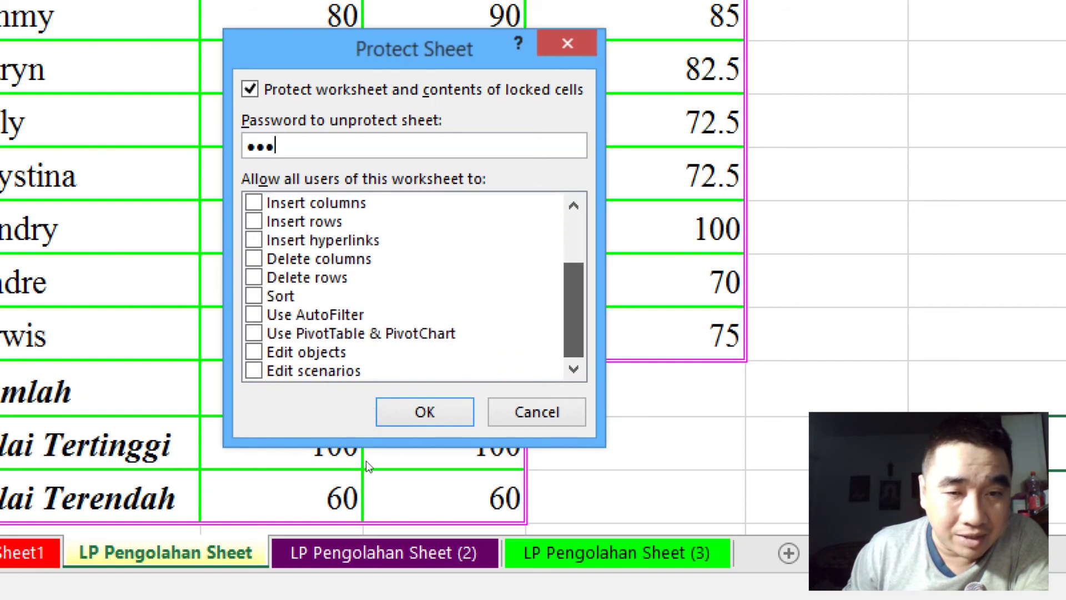
{"action": "scroll", "coordinate": [367, 466], "scroll_direction": "up", "scroll_amount": 2}
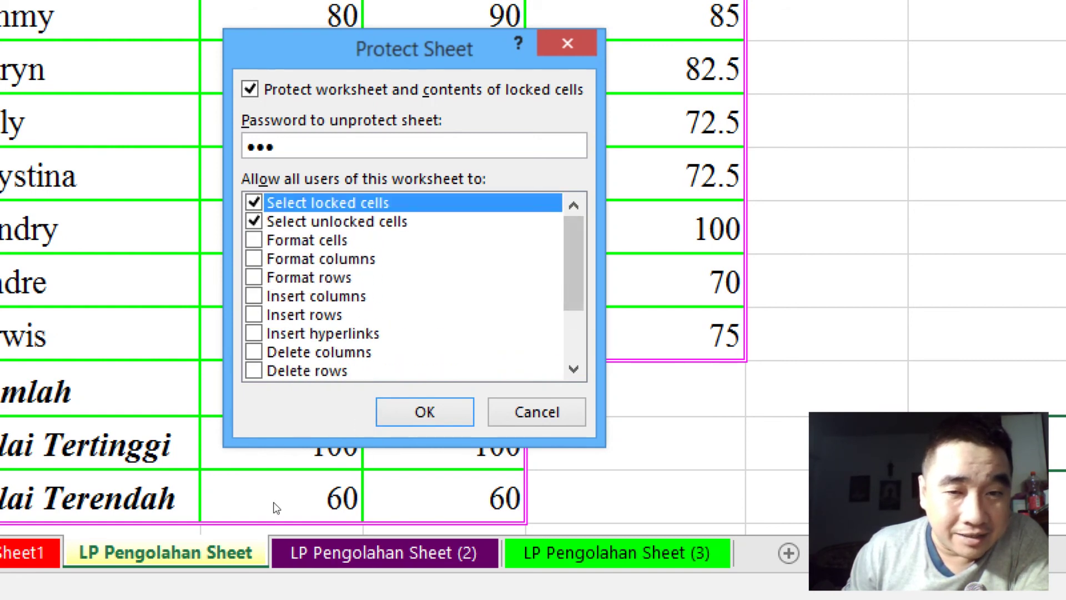
{"action": "key", "text": "Return"}
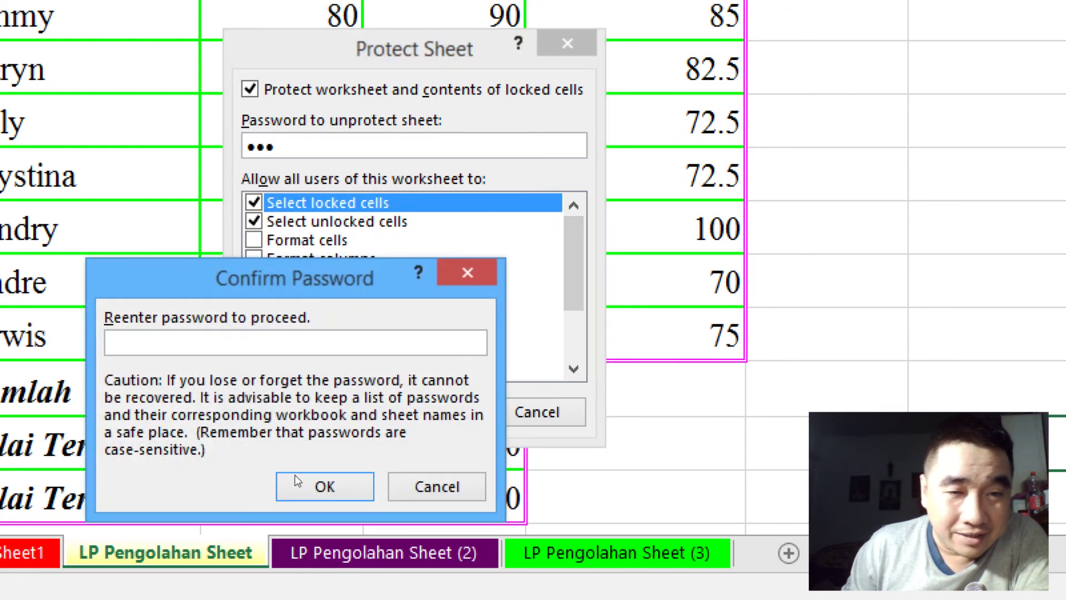
{"action": "left_click_drag", "start_coordinate": [173, 488], "coordinate": [260, 343]}
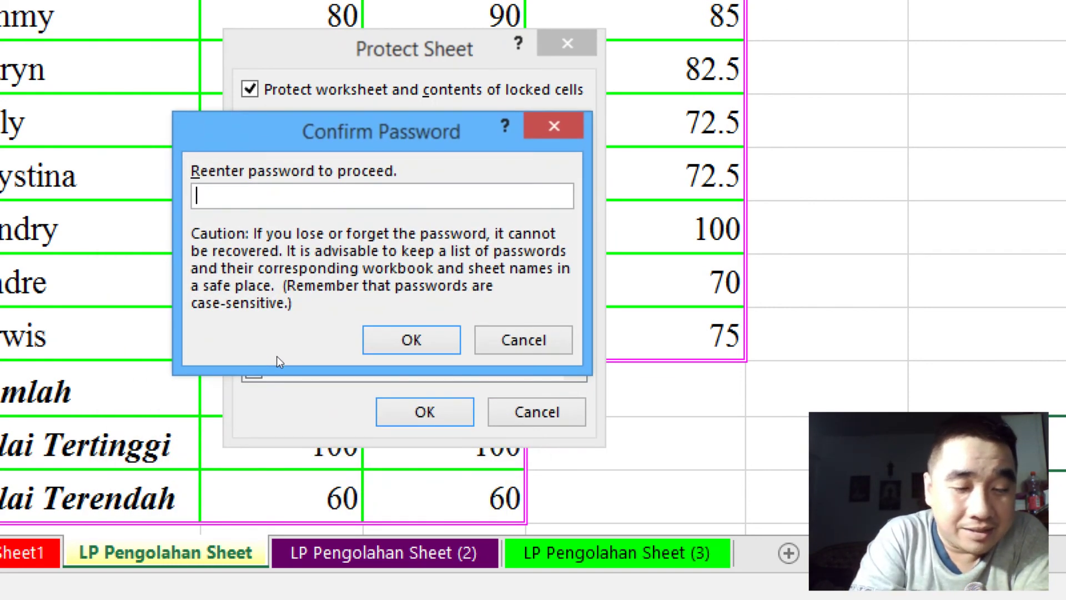
{"action": "type", "text": "123"}
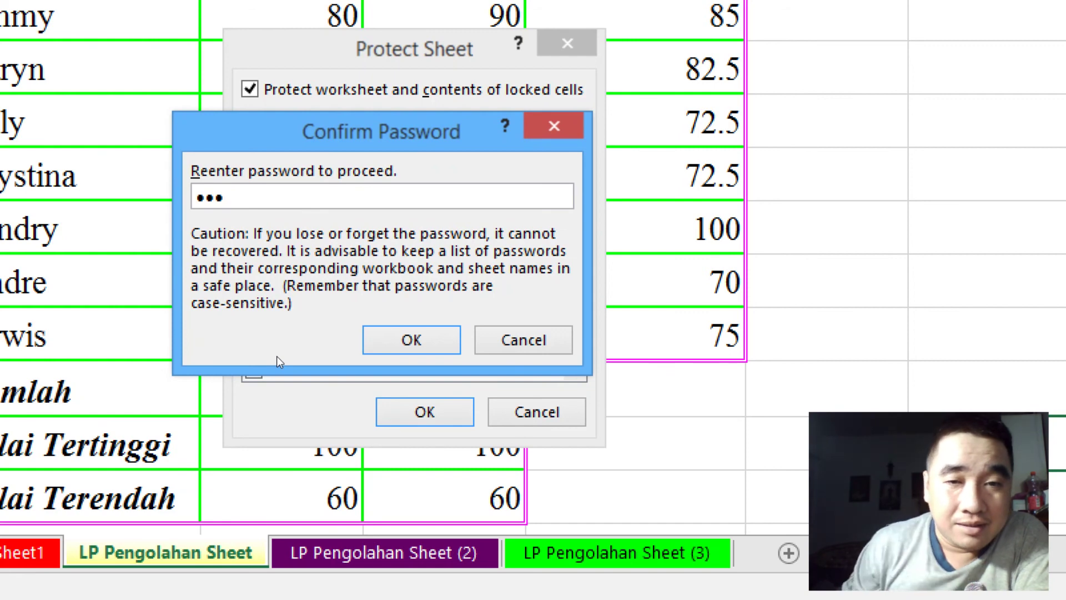
{"action": "key", "text": "Return"}
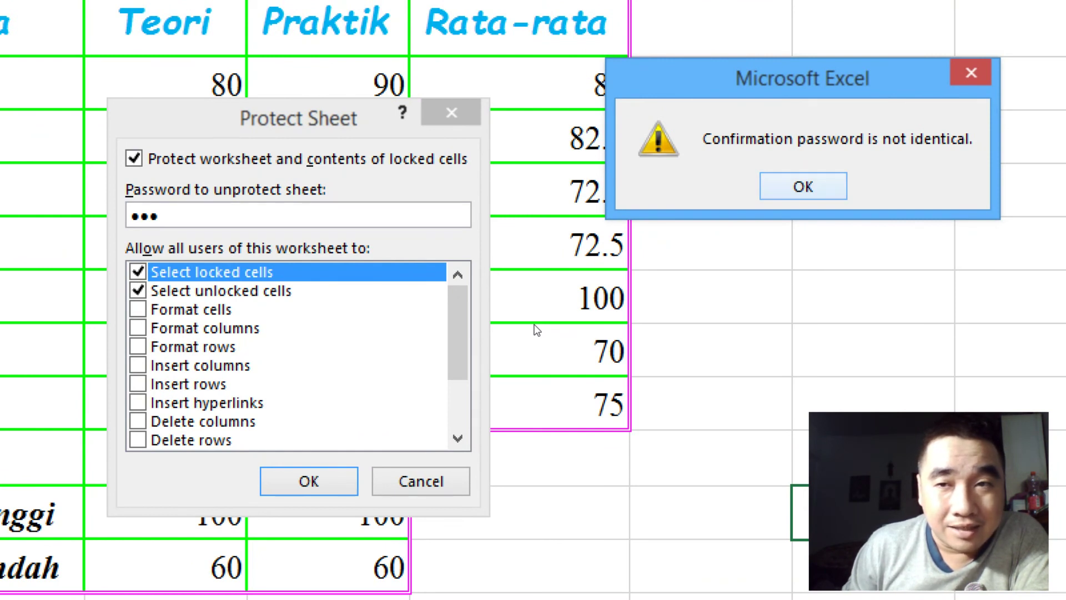
Step: Dismiss the mismatch warning, then retype and confirm the sheet password to protect LP Pengolahan Sheet
{"action": "key", "text": "Return"}
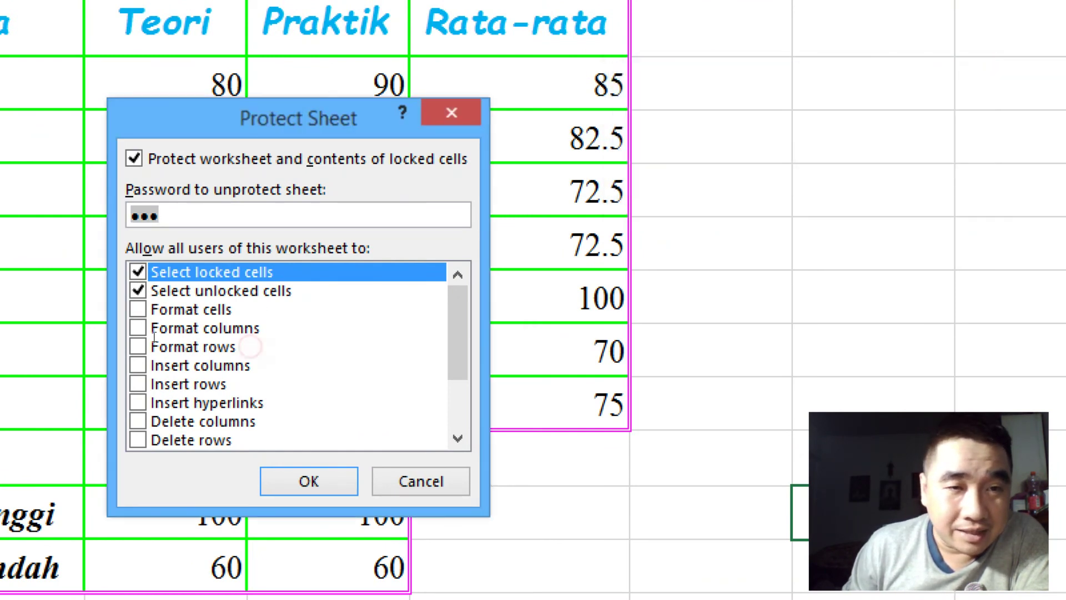
{"action": "type", "text": "123"}
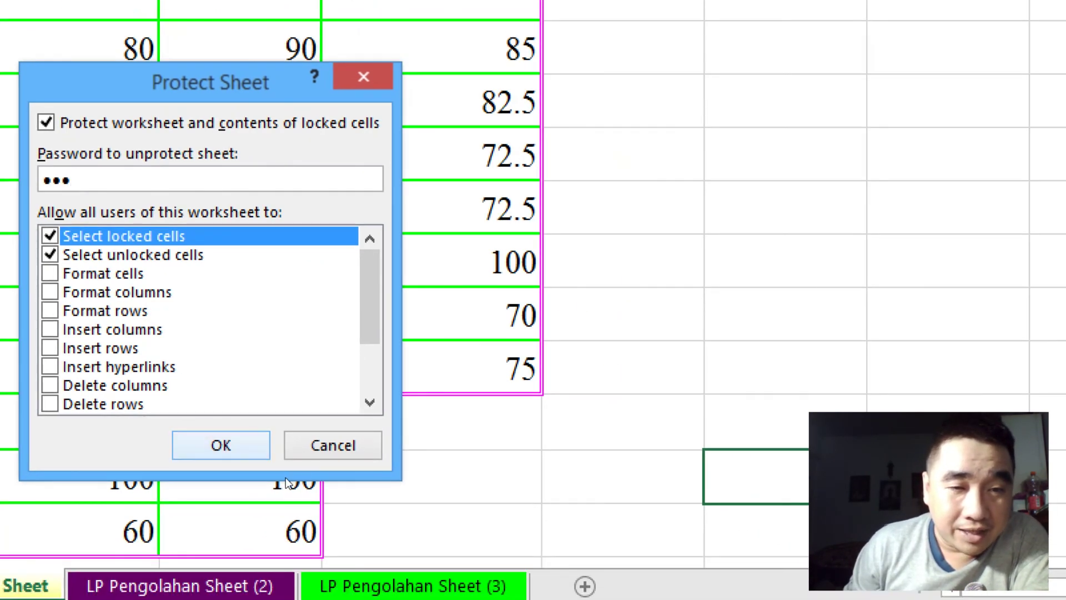
{"action": "left_click", "coordinate": [309, 481]}
{"action": "left_click_drag", "start_coordinate": [249, 337], "coordinate": [308, 336]}
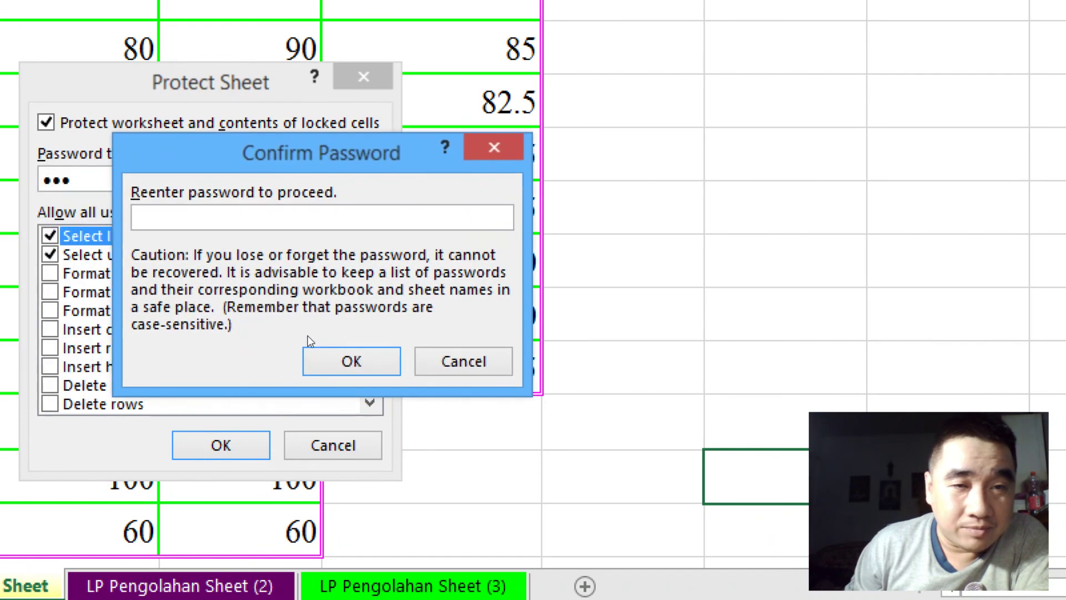
{"action": "type", "text": "123"}
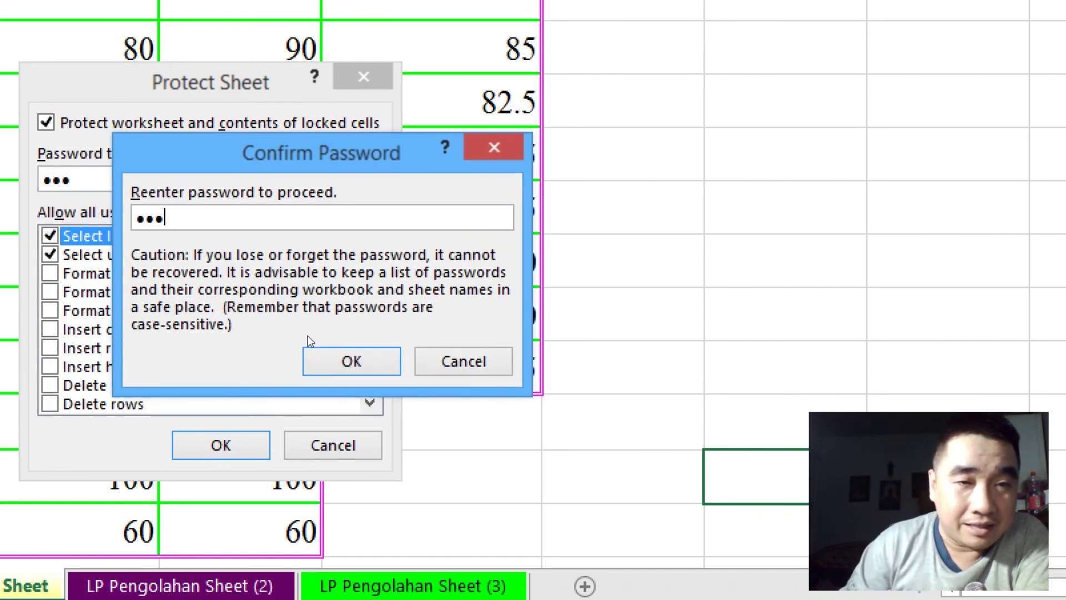
{"action": "key", "text": "Return"}
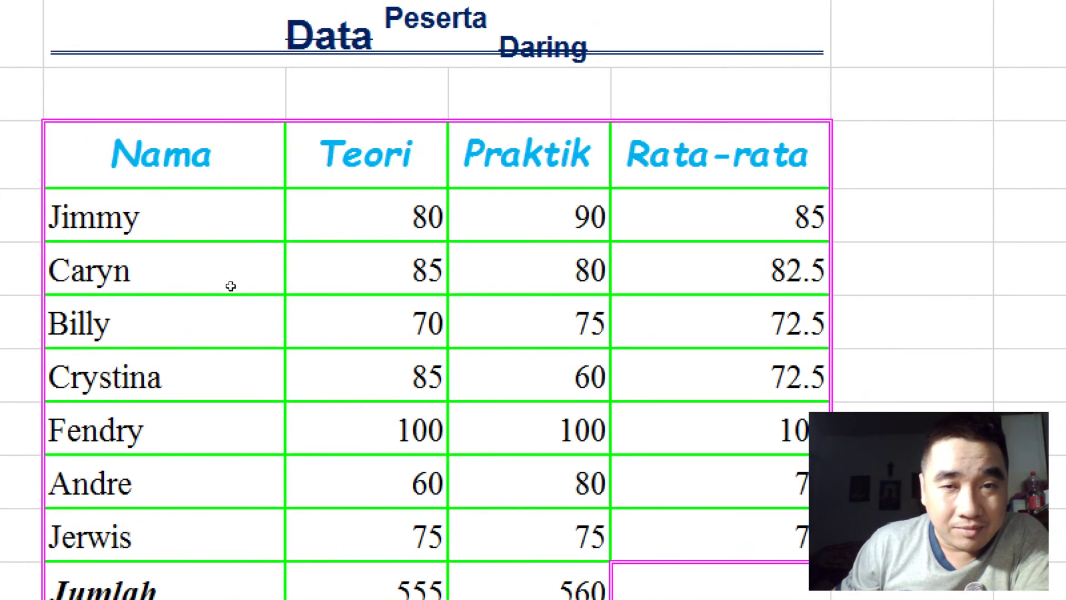
{"action": "left_click", "coordinate": [366, 215]}
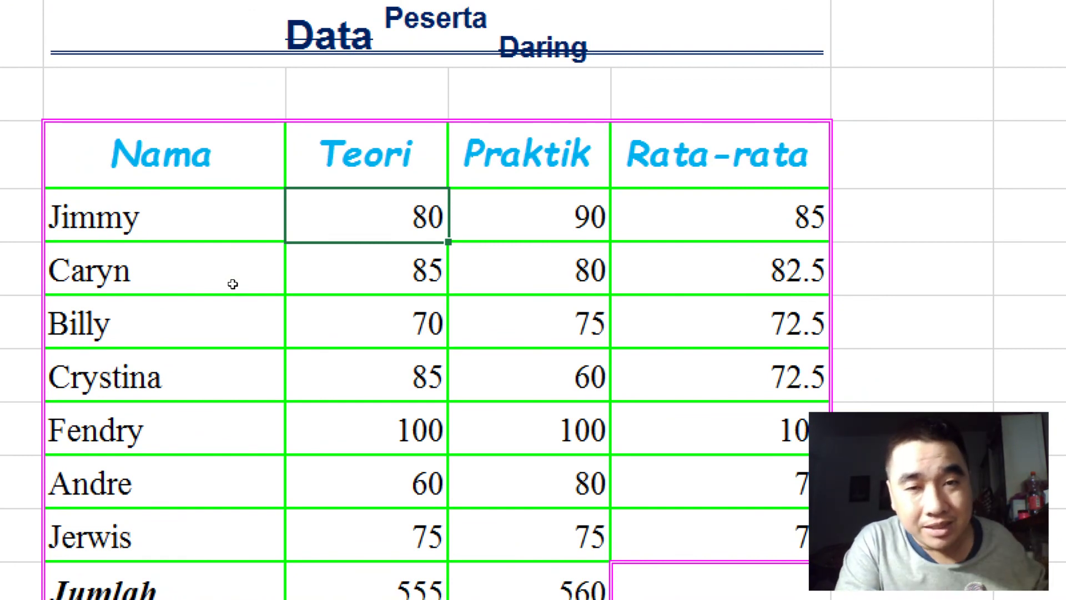
{"action": "key", "text": "Delete"}
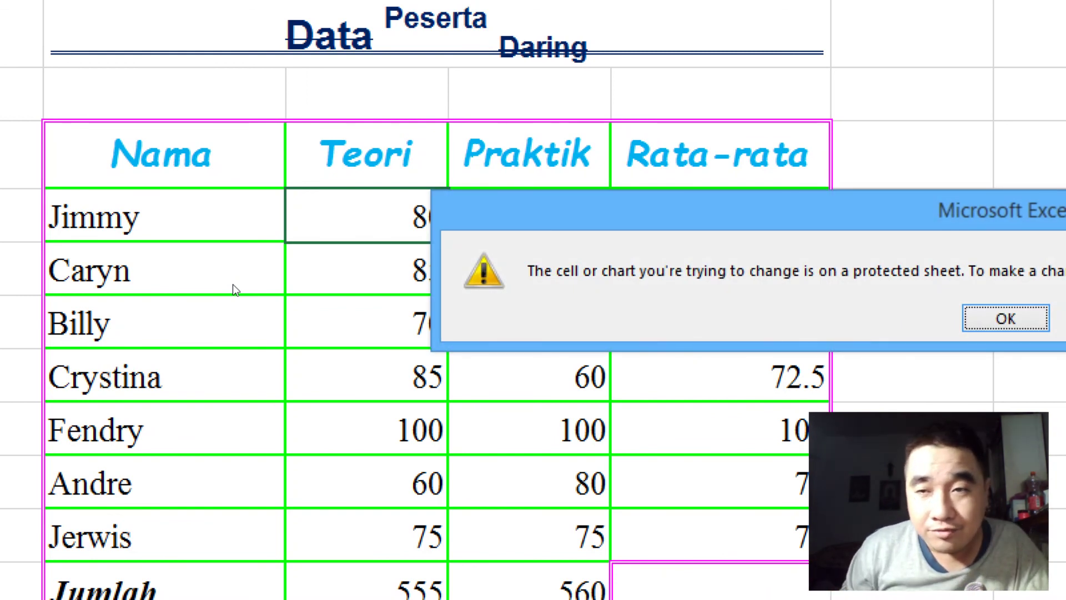
{"action": "left_click_drag", "start_coordinate": [422, 281], "coordinate": [217, 309]}
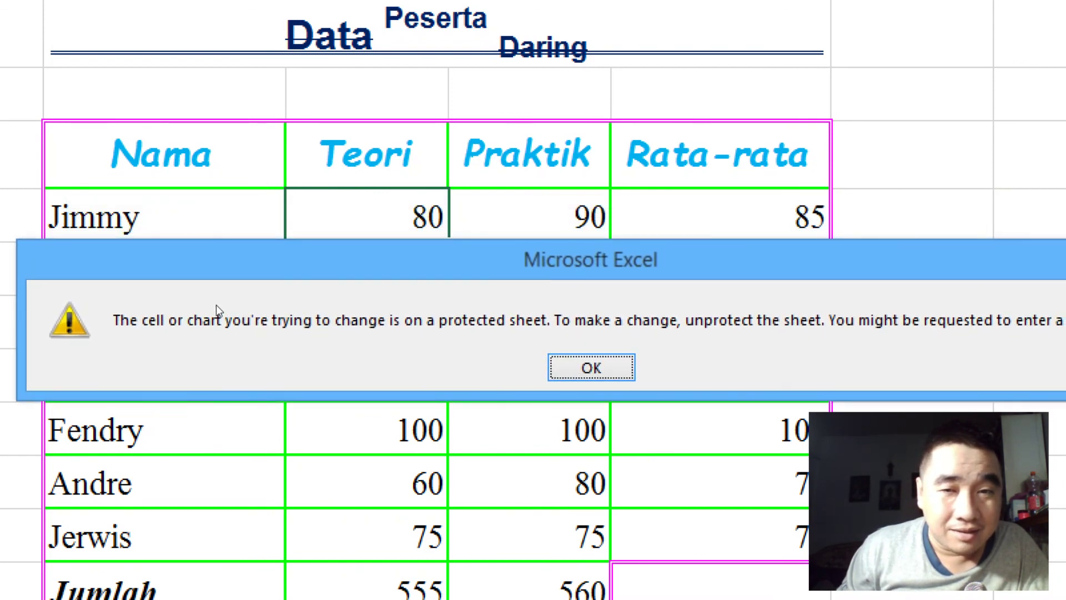
{"action": "key", "text": "Return"}
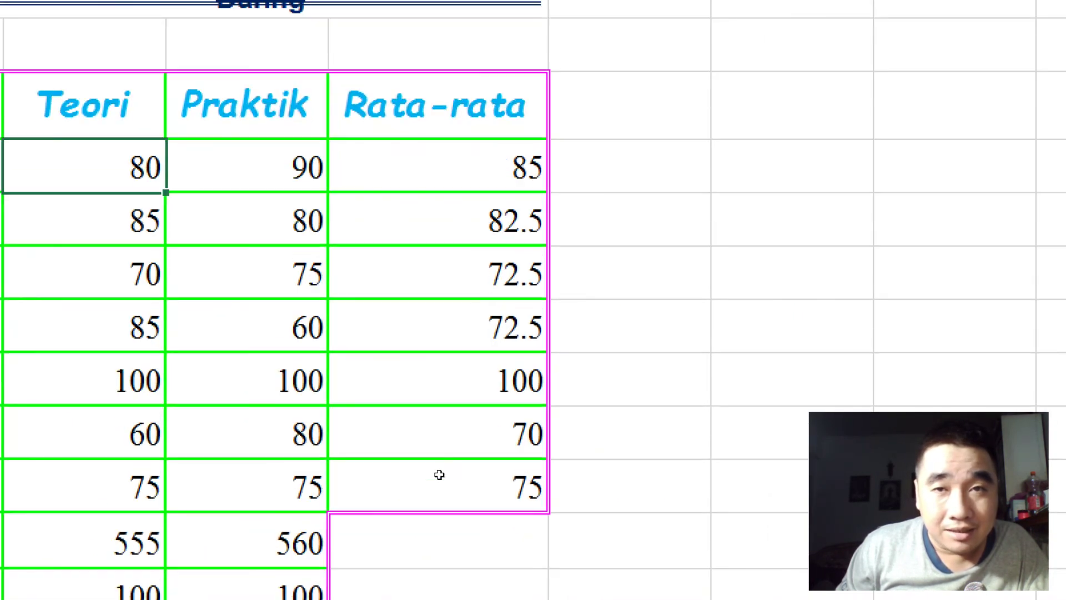
{"action": "left_click", "coordinate": [493, 311]}
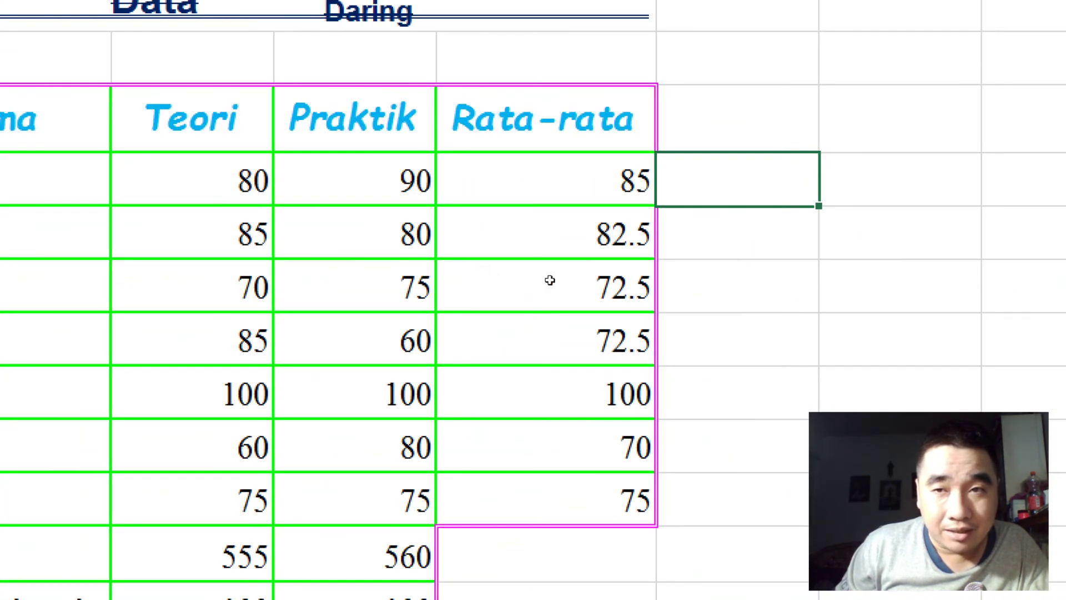
{"action": "key", "text": "Right"}
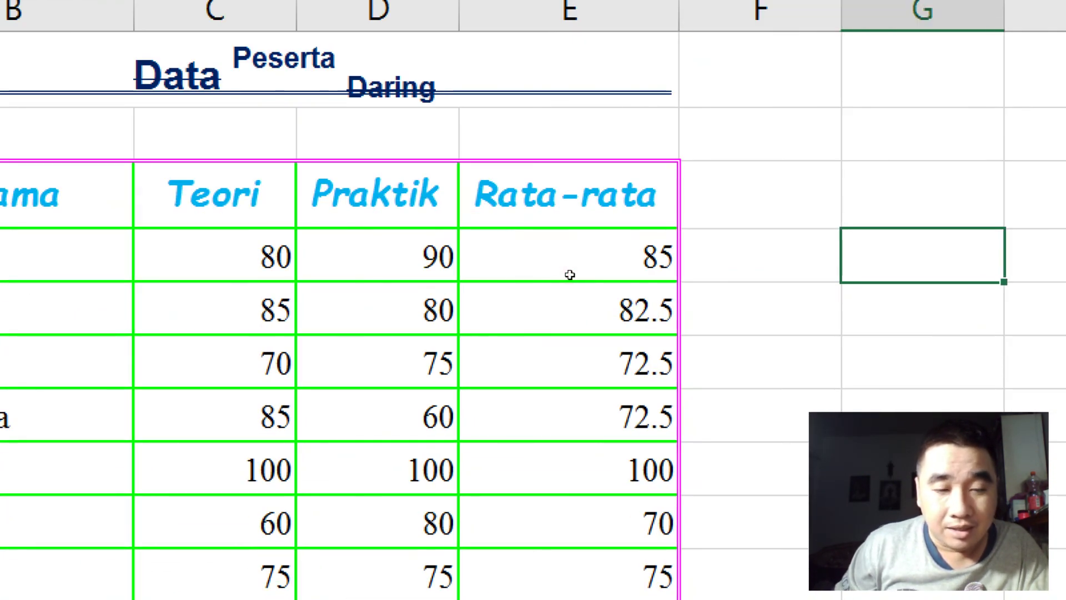
{"action": "key", "text": "a"}
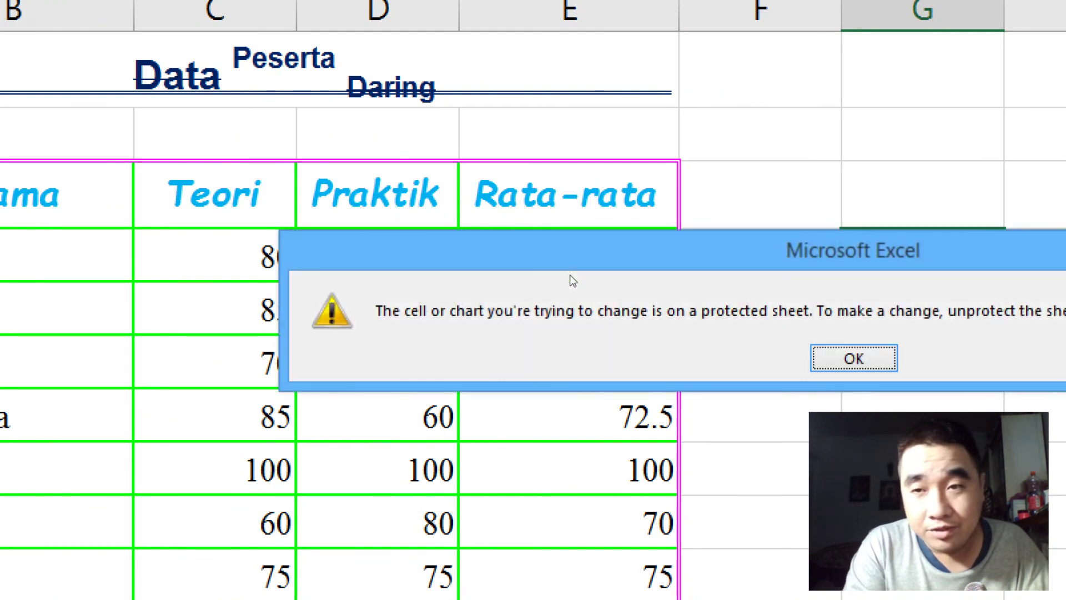
{"action": "key", "text": "Return"}
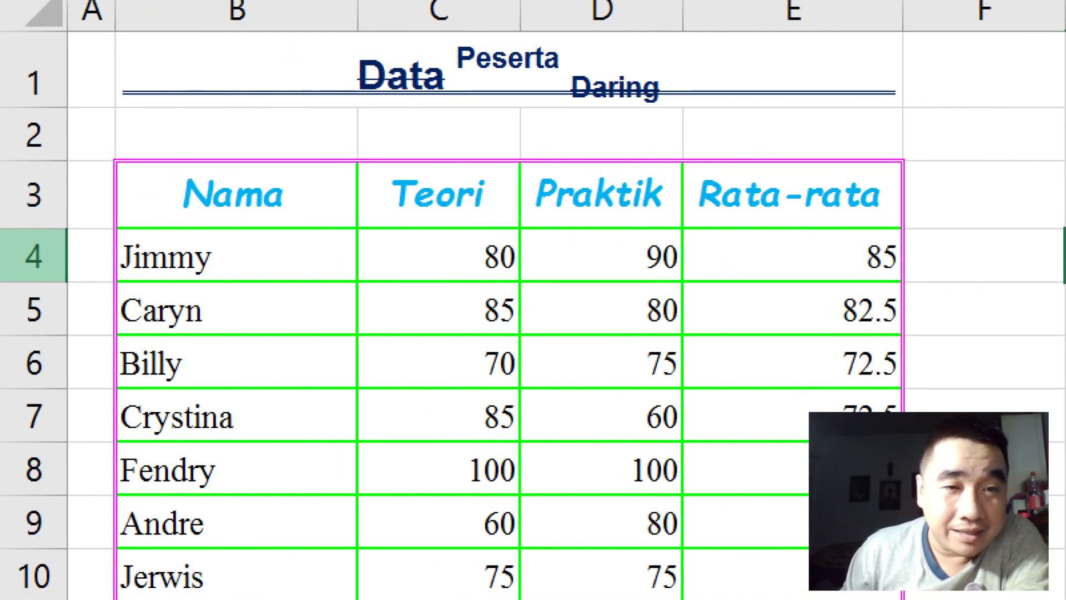
{"action": "left_click_drag", "start_coordinate": [120, 200], "coordinate": [381, 400]}
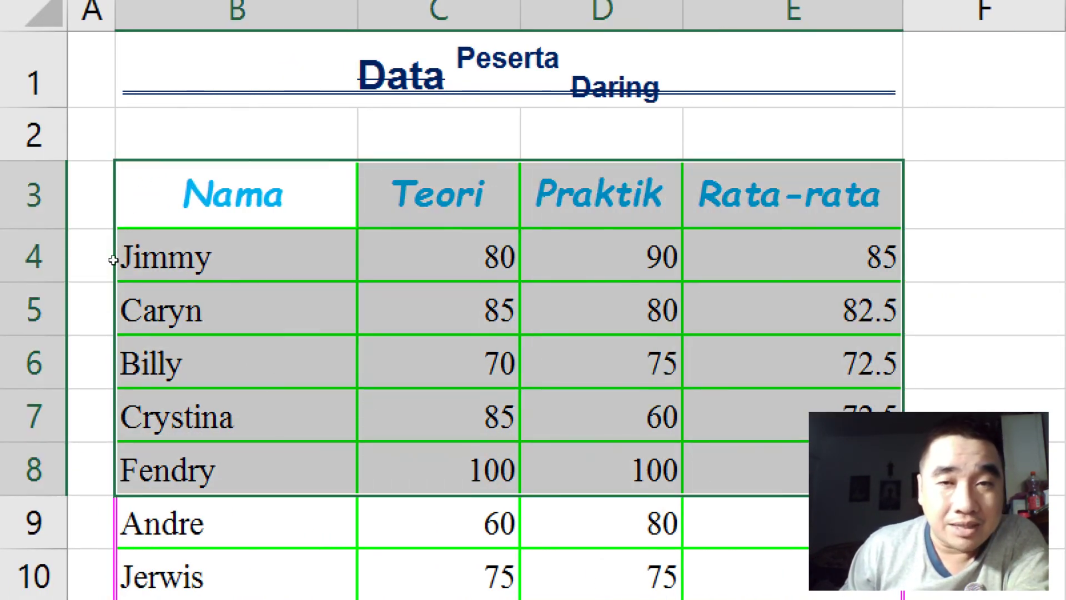
{"action": "left_click_drag", "start_coordinate": [120, 266], "coordinate": [282, 377]}
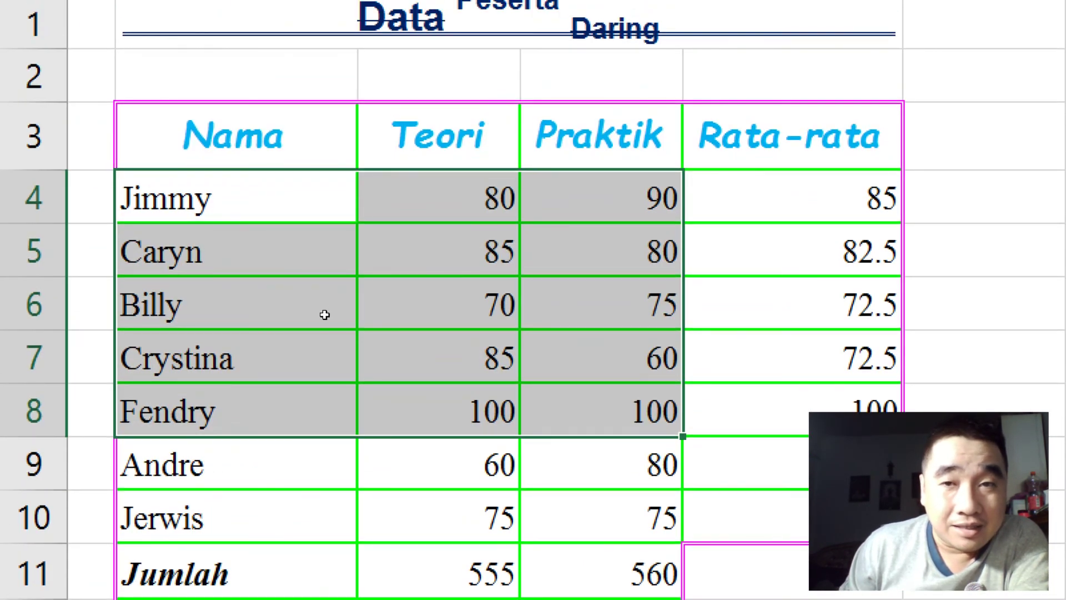
{"action": "key", "text": "Right"}
{"action": "key", "text": "Right"}
{"action": "key", "text": "Right"}
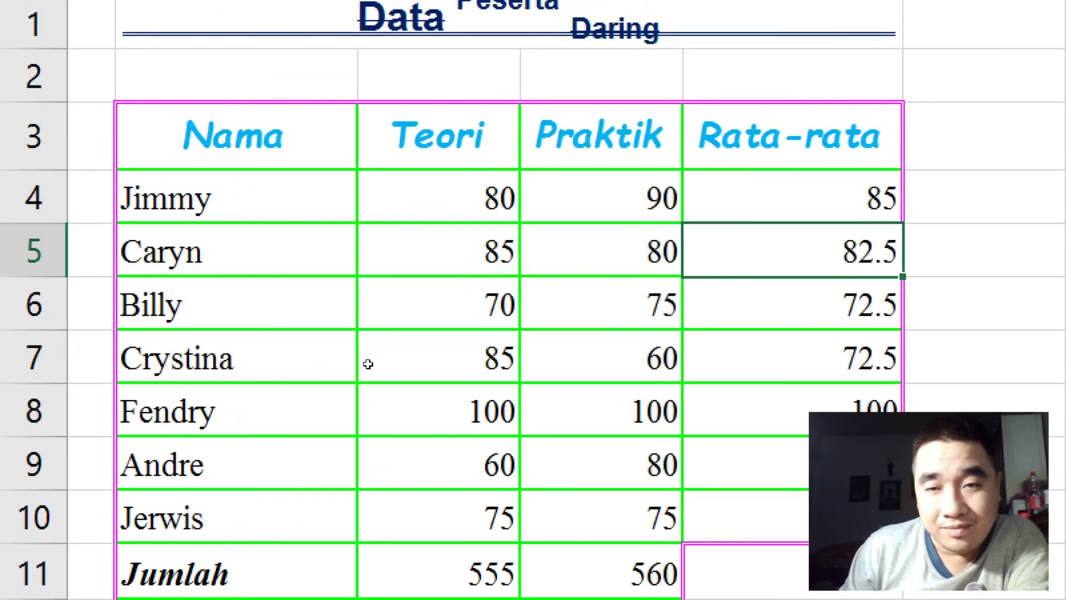
{"action": "left_click_drag", "start_coordinate": [133, 136], "coordinate": [320, 367]}
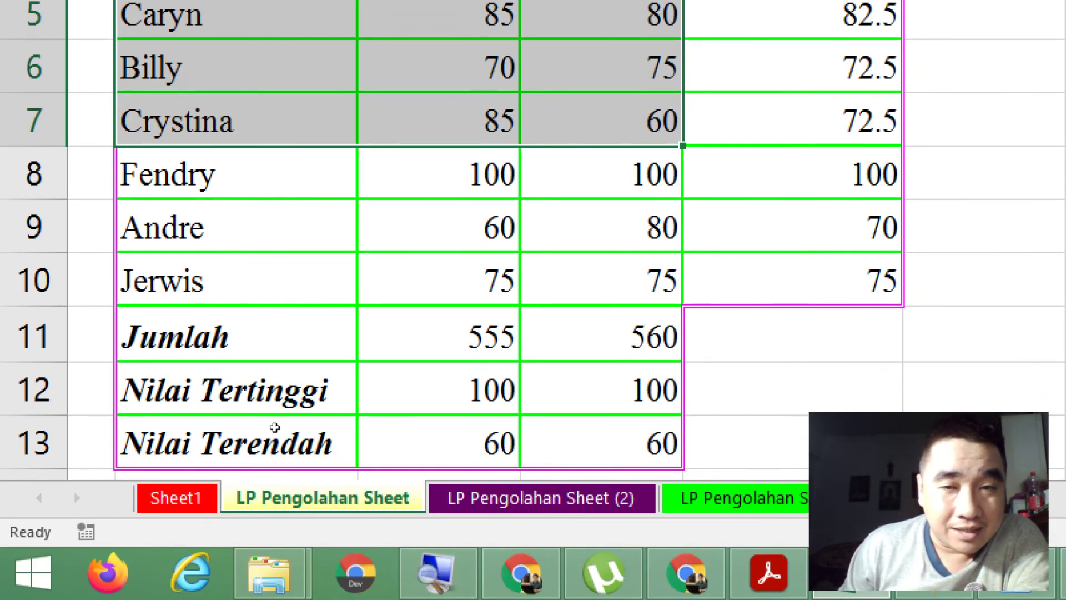
Step: Unprotect LP Pengolahan Sheet from its tab menu by entering the sheet password
{"action": "left_click", "coordinate": [986, 389]}
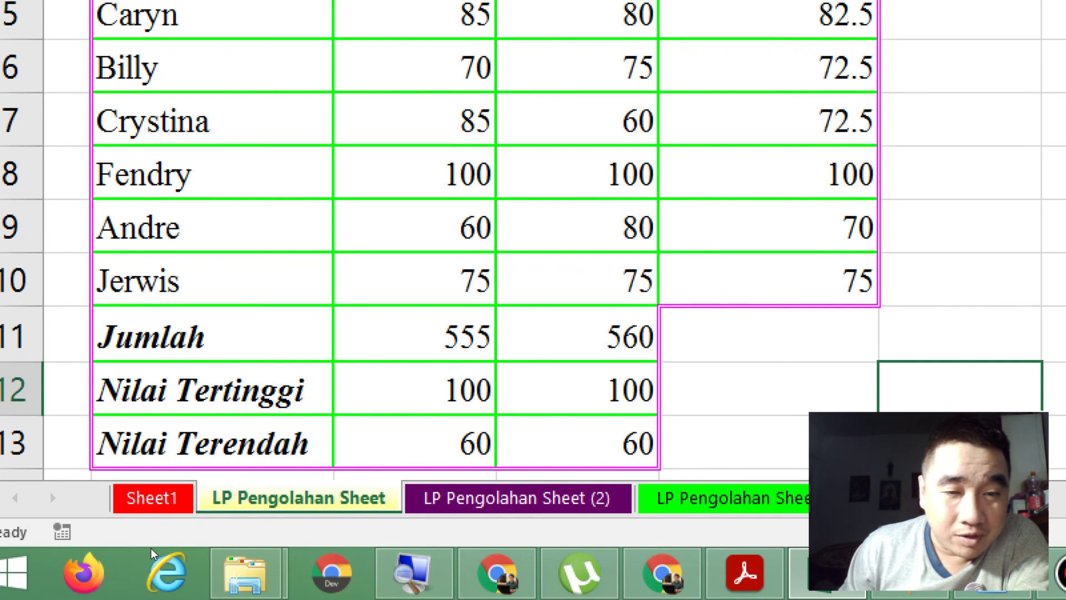
{"action": "right_click", "coordinate": [281, 497]}
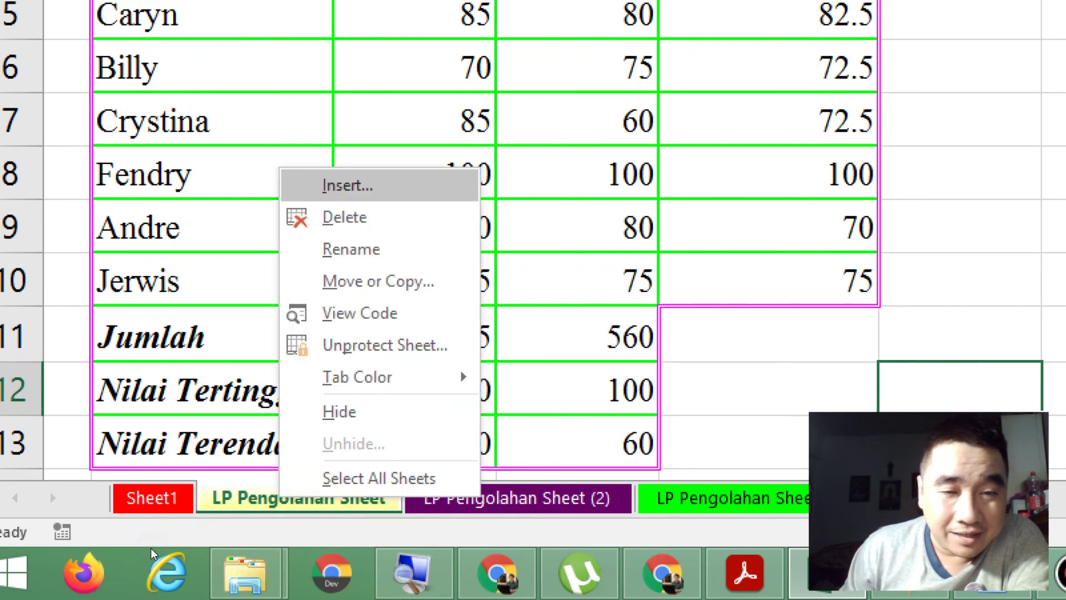
{"action": "key", "text": "Return"}
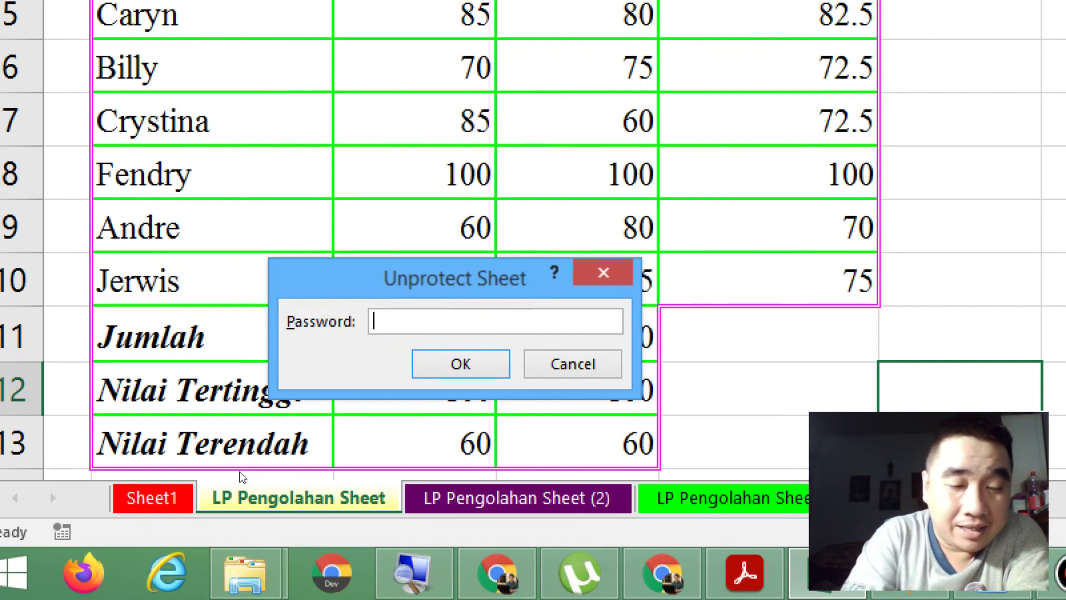
{"action": "type", "text": "123"}
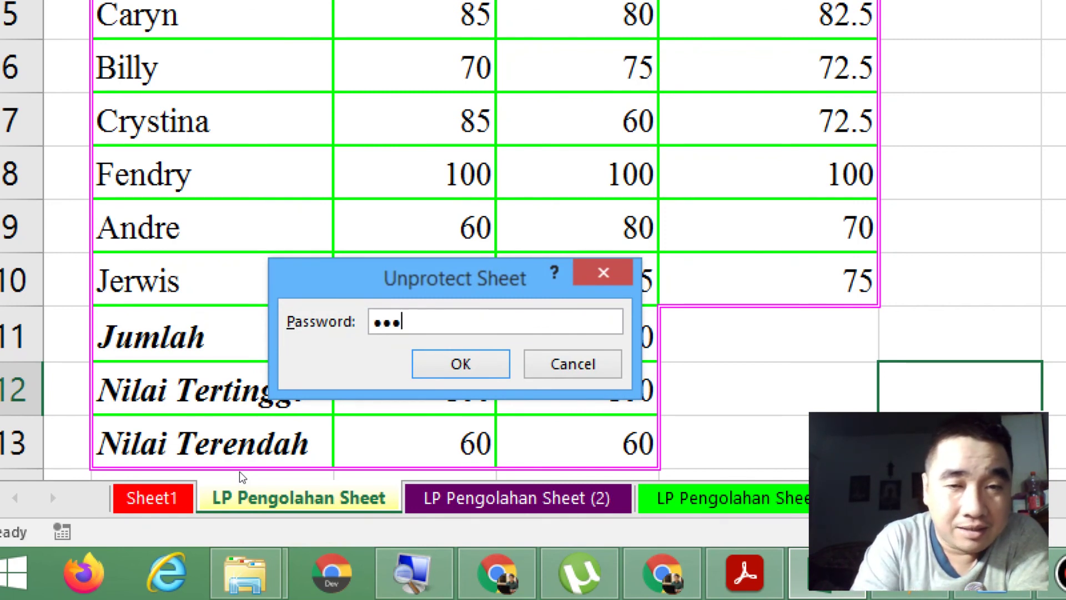
{"action": "key", "text": "Return"}
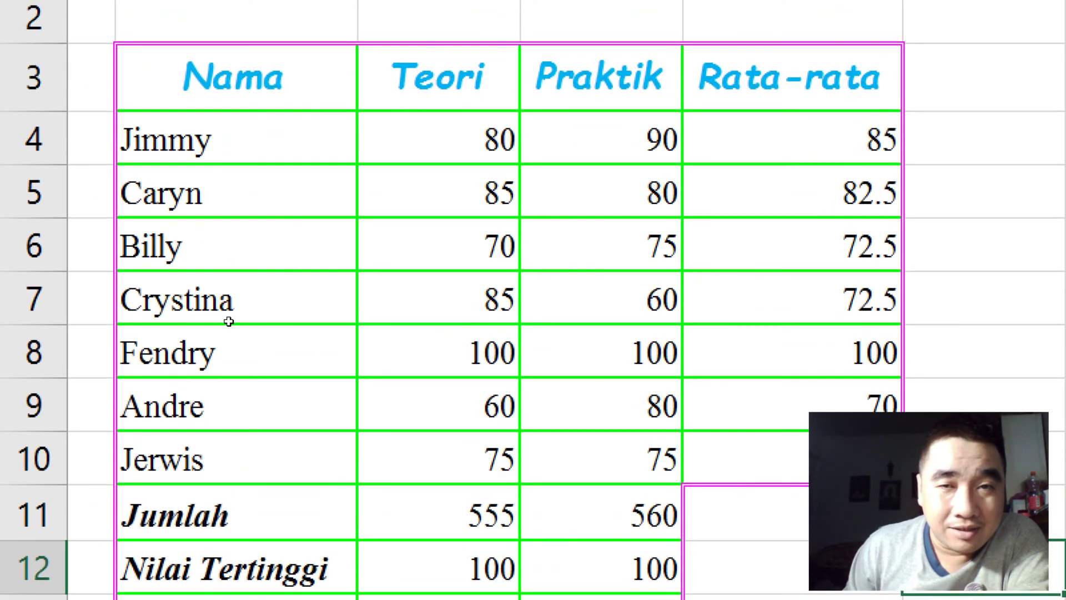
Step: Change the Teori score in C4 to 100, restore it to 80, then close Magnifier
{"action": "key", "text": "Tab"}
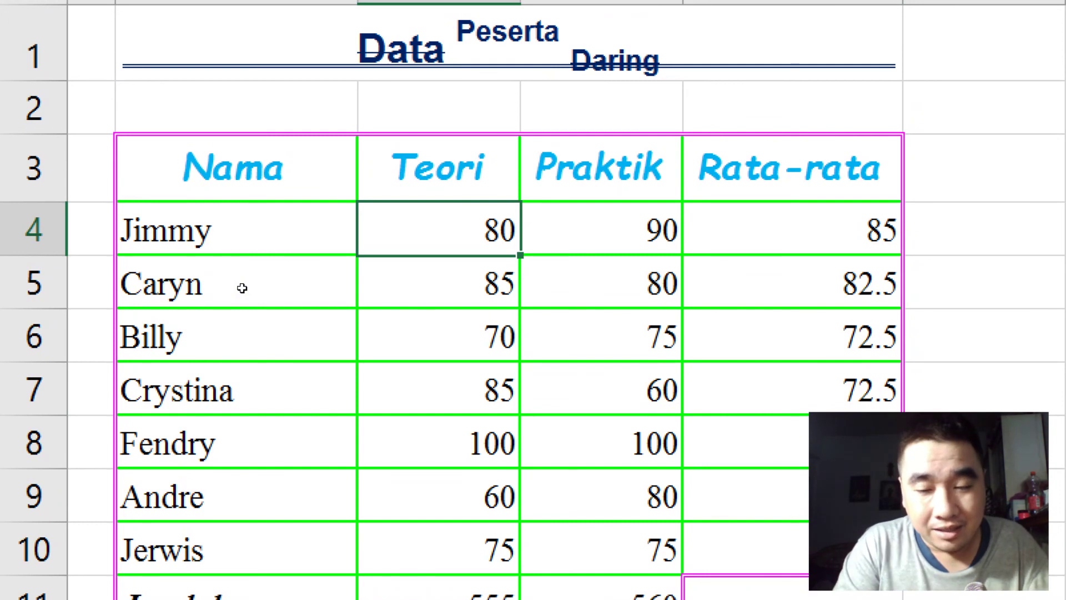
{"action": "type", "text": "100"}
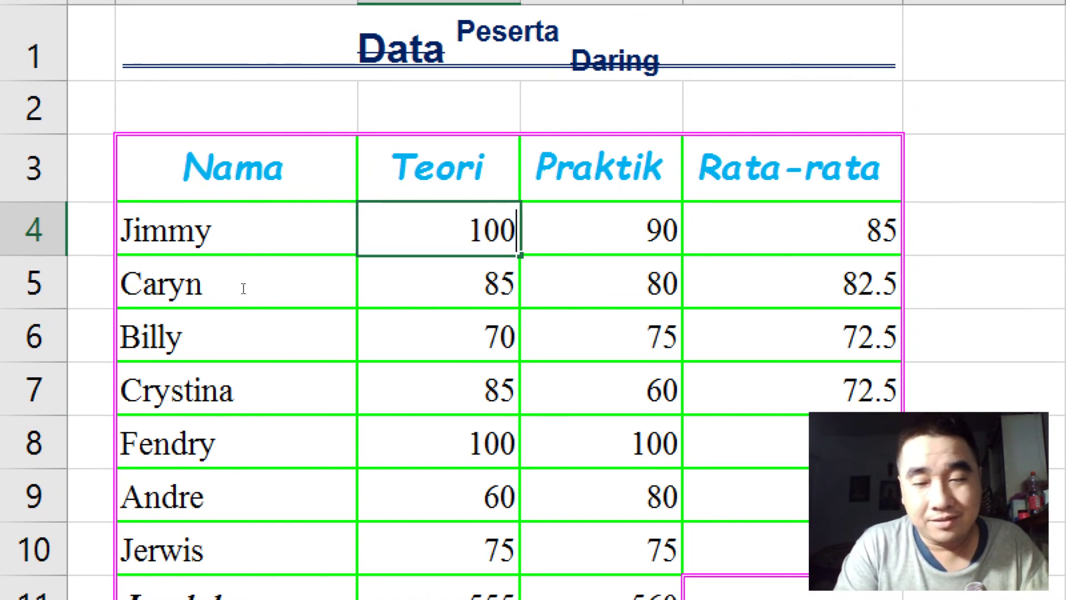
{"action": "key", "text": "Return"}
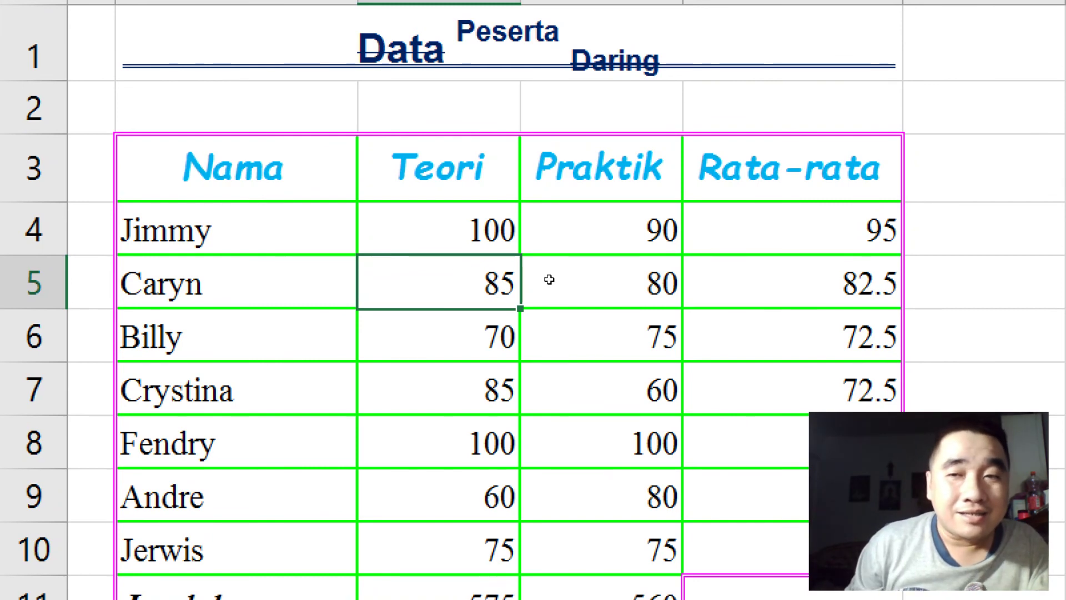
{"action": "left_click", "coordinate": [420, 291]}
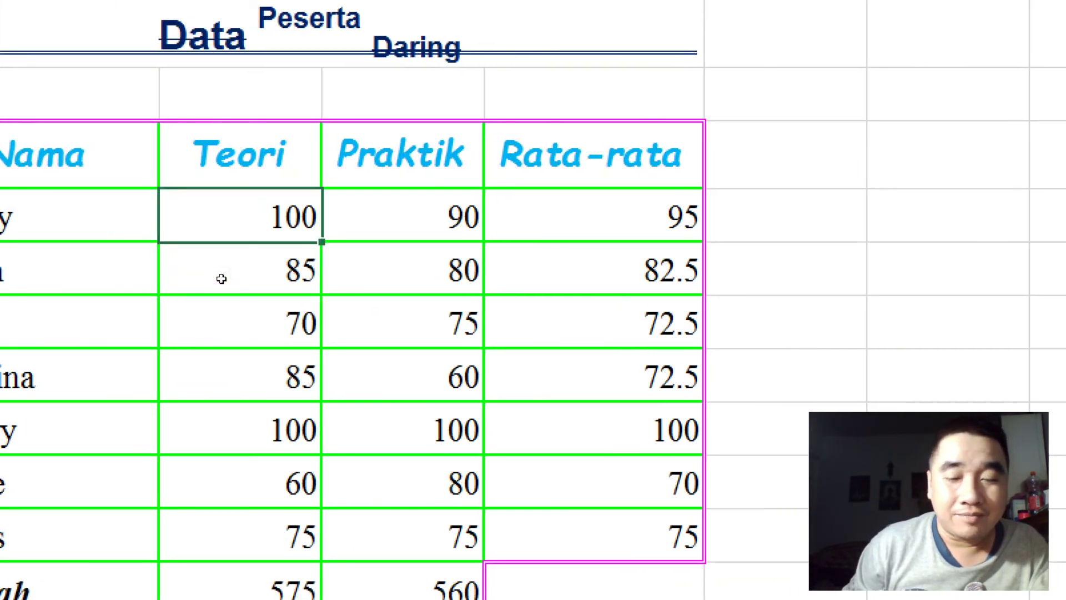
{"action": "type", "text": "80"}
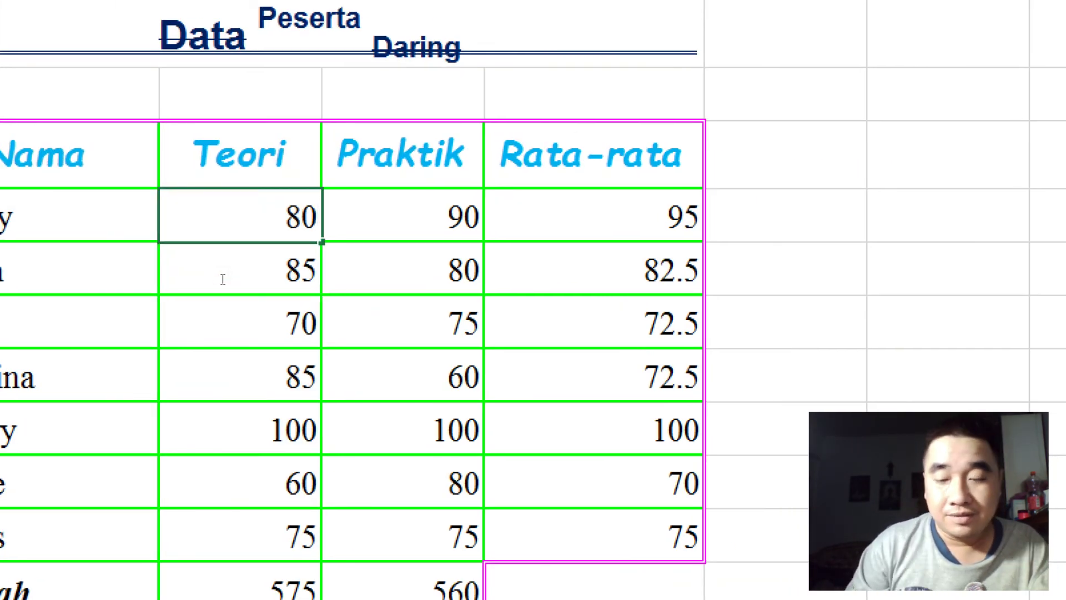
{"action": "key", "text": "Return"}
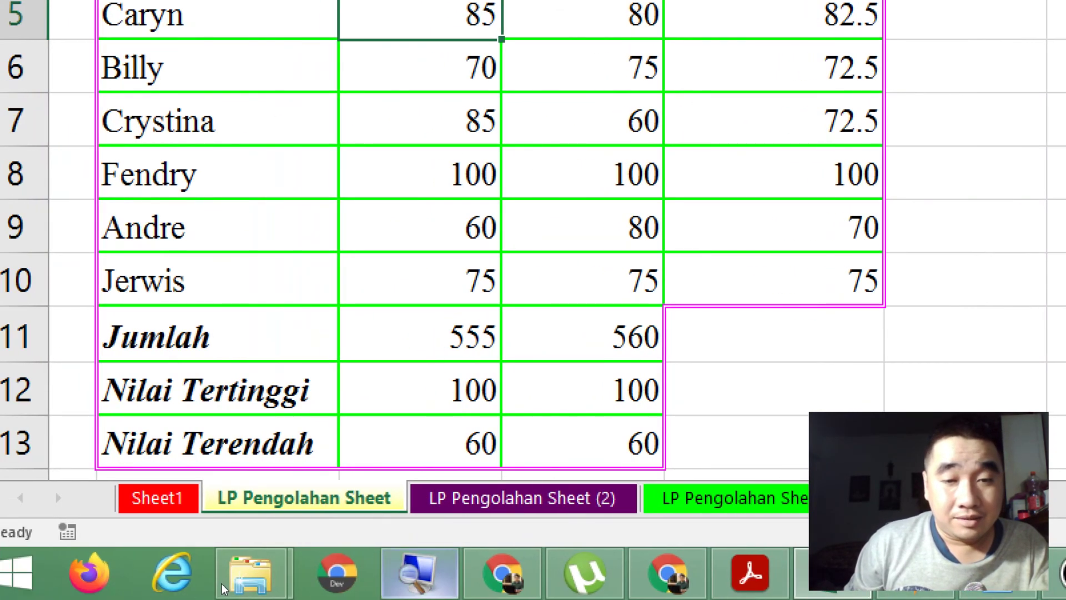
{"action": "right_click", "coordinate": [419, 572]}
{"action": "left_click", "coordinate": [407, 505]}
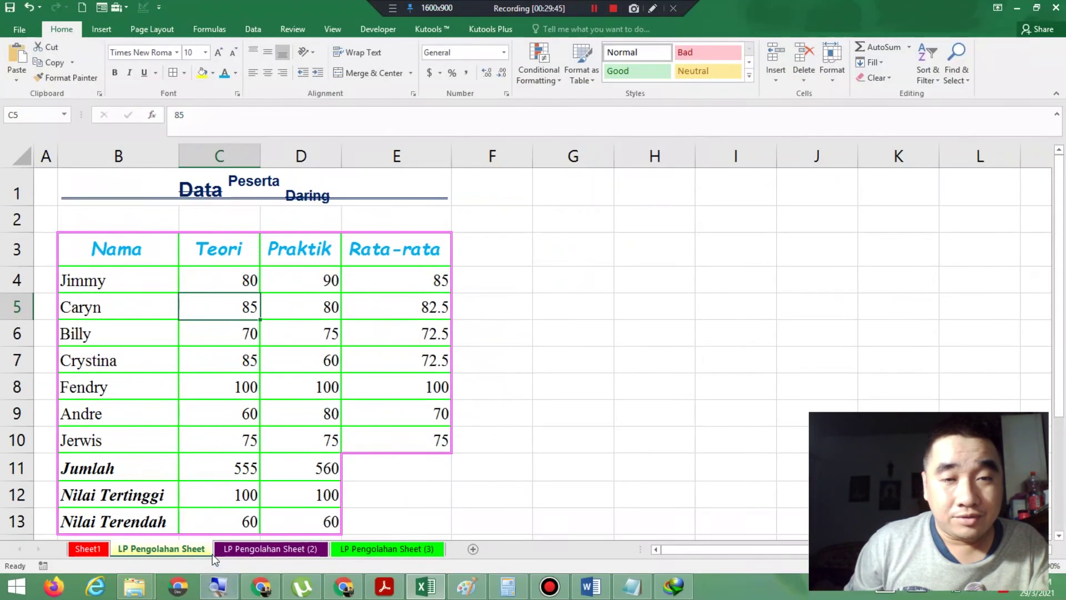